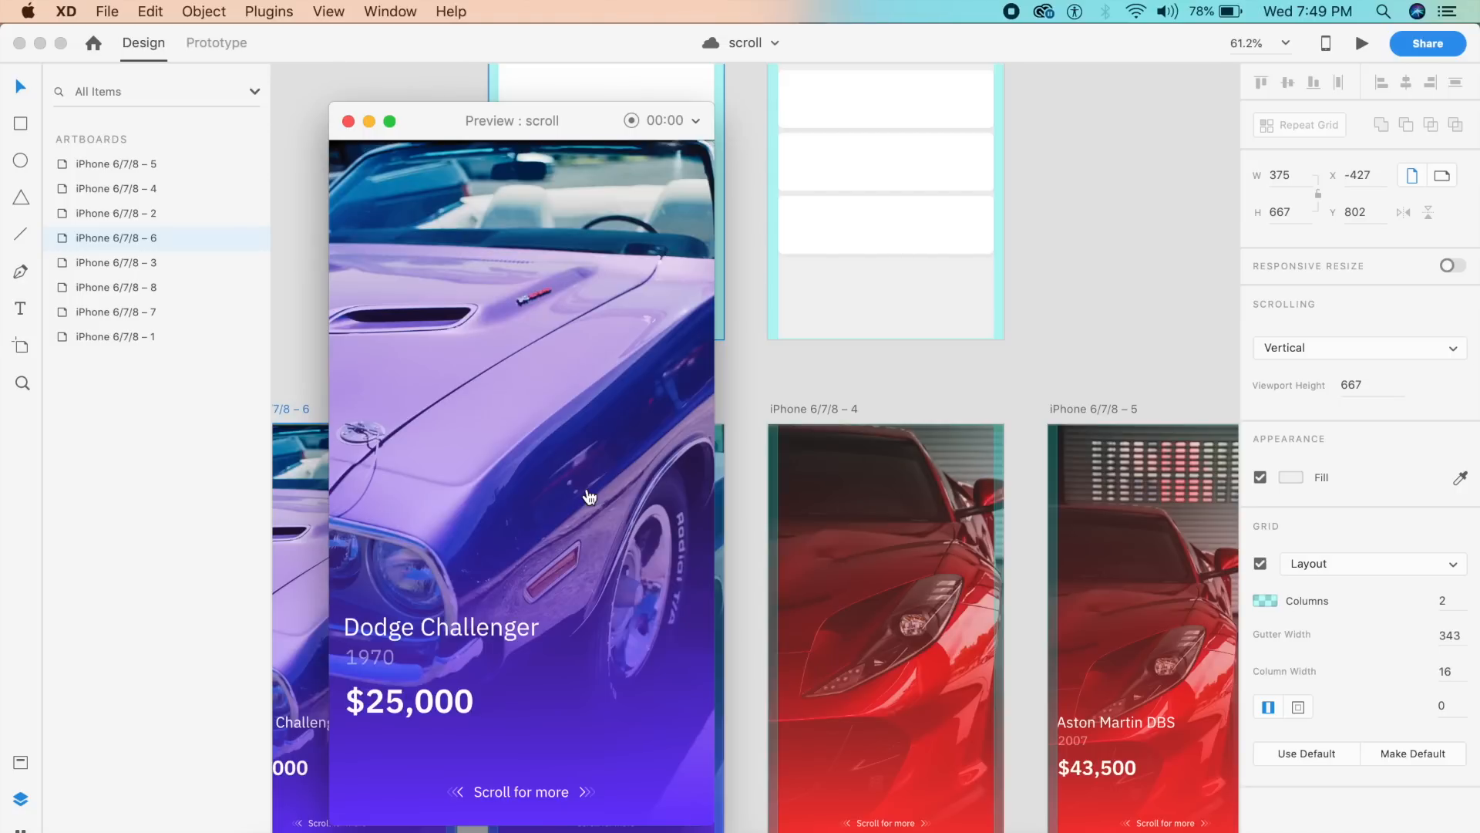
Test the horizontal swipe between the Dodge Challenger and Aston Martin DBS screens in the preview and close it
{"action": "mouse_move", "coordinate": [683, 515]}
{"action": "left_mouse_down"}
{"action": "mouse_move", "coordinate": [442, 515]}
{"action": "mouse_move", "coordinate": [646, 494]}
{"action": "mouse_move", "coordinate": [440, 460]}
{"action": "left_mouse_up"}
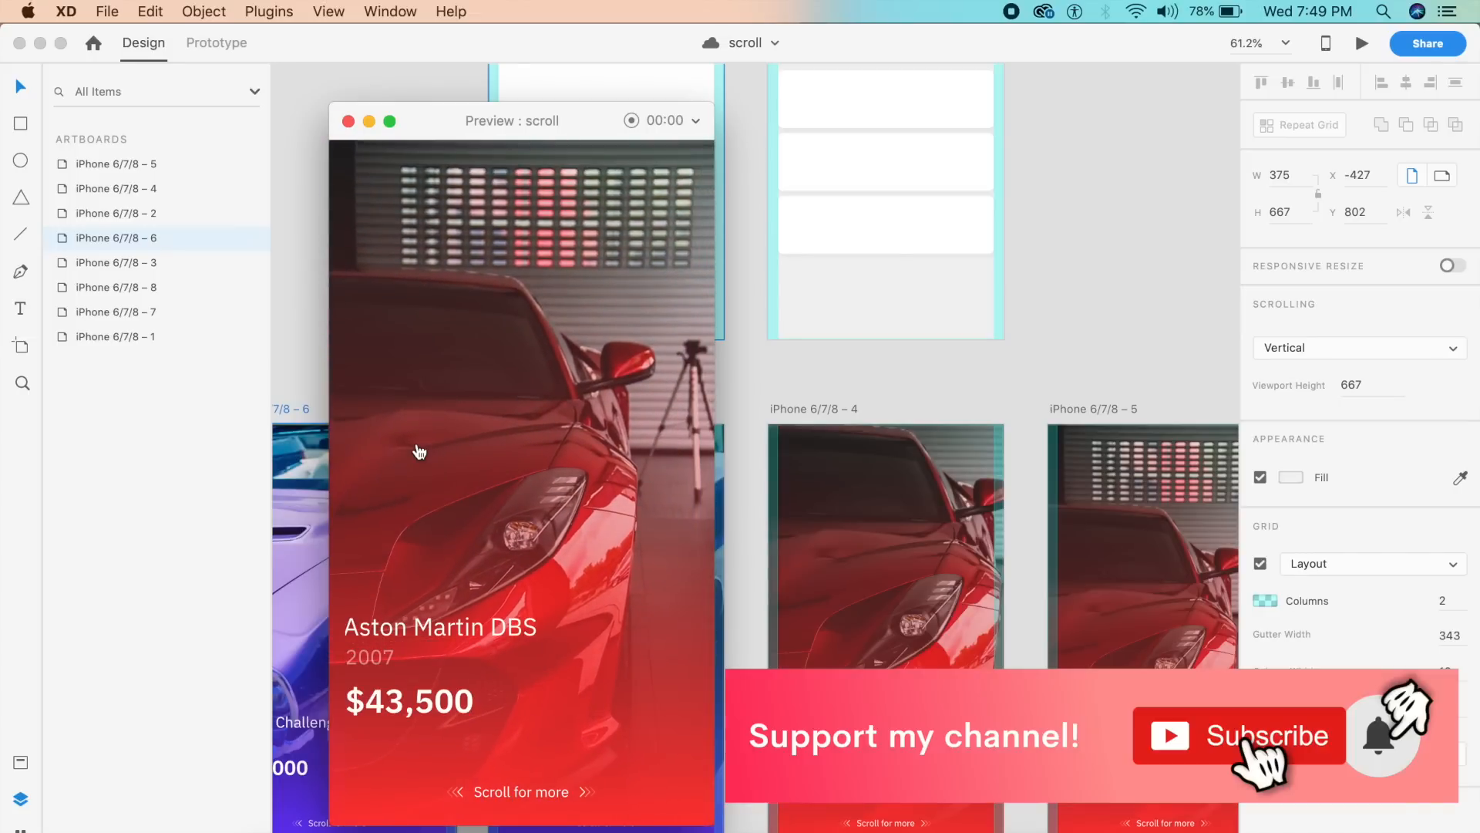
{"action": "mouse_move", "coordinate": [530, 451]}
{"action": "left_mouse_down"}
{"action": "mouse_move", "coordinate": [651, 429]}
{"action": "mouse_move", "coordinate": [423, 413]}
{"action": "left_mouse_up"}
{"action": "left_click", "coordinate": [348, 121]}
Preview the Mountains screen with the header photo, test its vertical scroll transition, and close the preview
{"action": "left_click", "coordinate": [621, 137]}
{"action": "left_click", "coordinate": [1363, 44]}
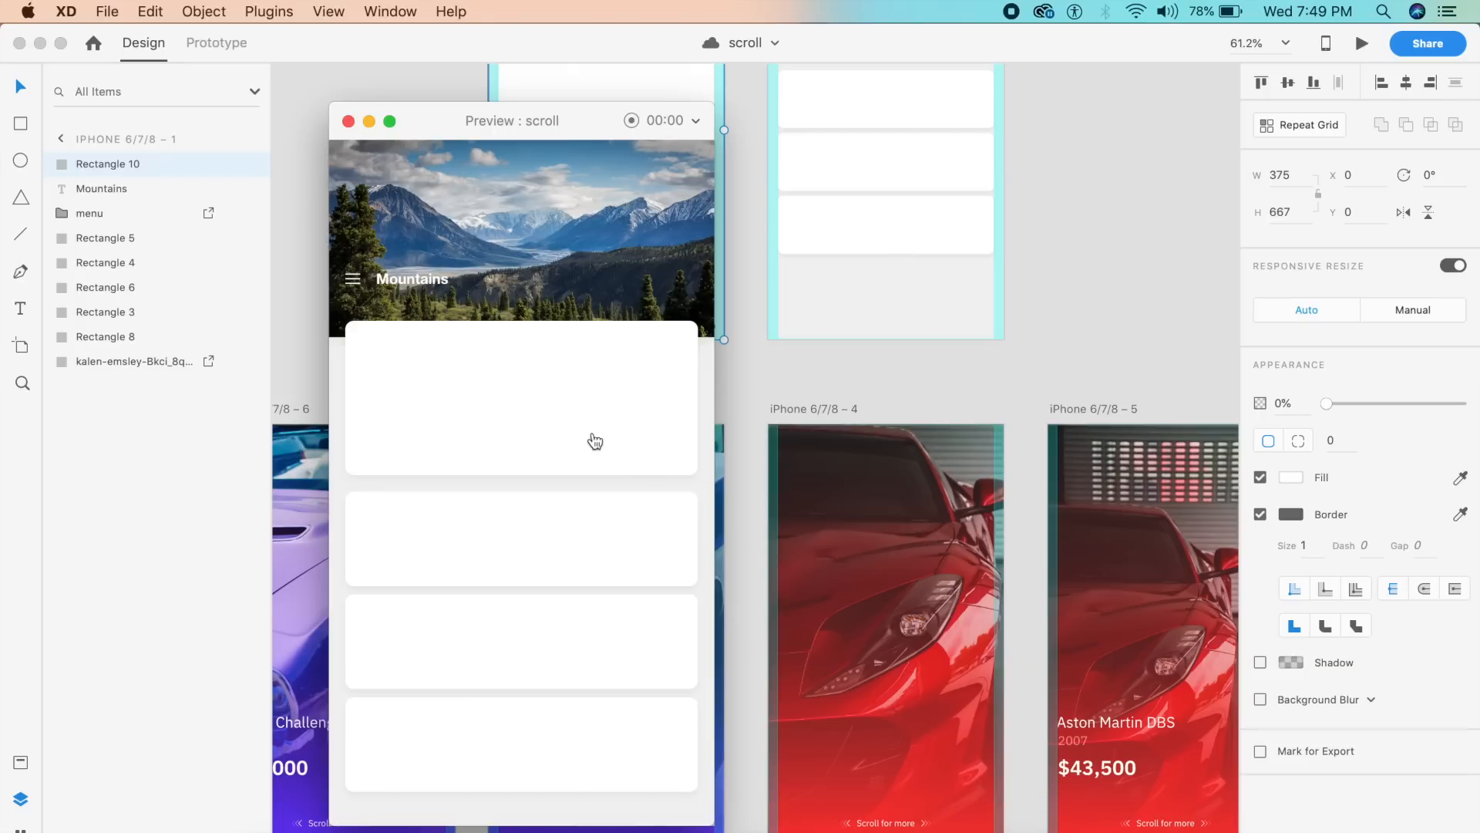
{"action": "left_click", "coordinate": [581, 480]}
{"action": "mouse_move", "coordinate": [582, 480]}
{"action": "left_mouse_down"}
{"action": "mouse_move", "coordinate": [568, 205]}
{"action": "mouse_move", "coordinate": [553, 479]}
{"action": "left_mouse_up"}
{"action": "left_click_drag", "start_coordinate": [472, 396], "coordinate": [467, 208]}
{"action": "left_click", "coordinate": [348, 121]}
Preview the iPhone 6/7/8 – 7 artboard, test scrolling its country-tab header up and back down, and close the preview
{"action": "scroll", "coordinate": [563, 340], "scroll_direction": "down", "scroll_amount": 10}
{"action": "left_click", "coordinate": [618, 423]}
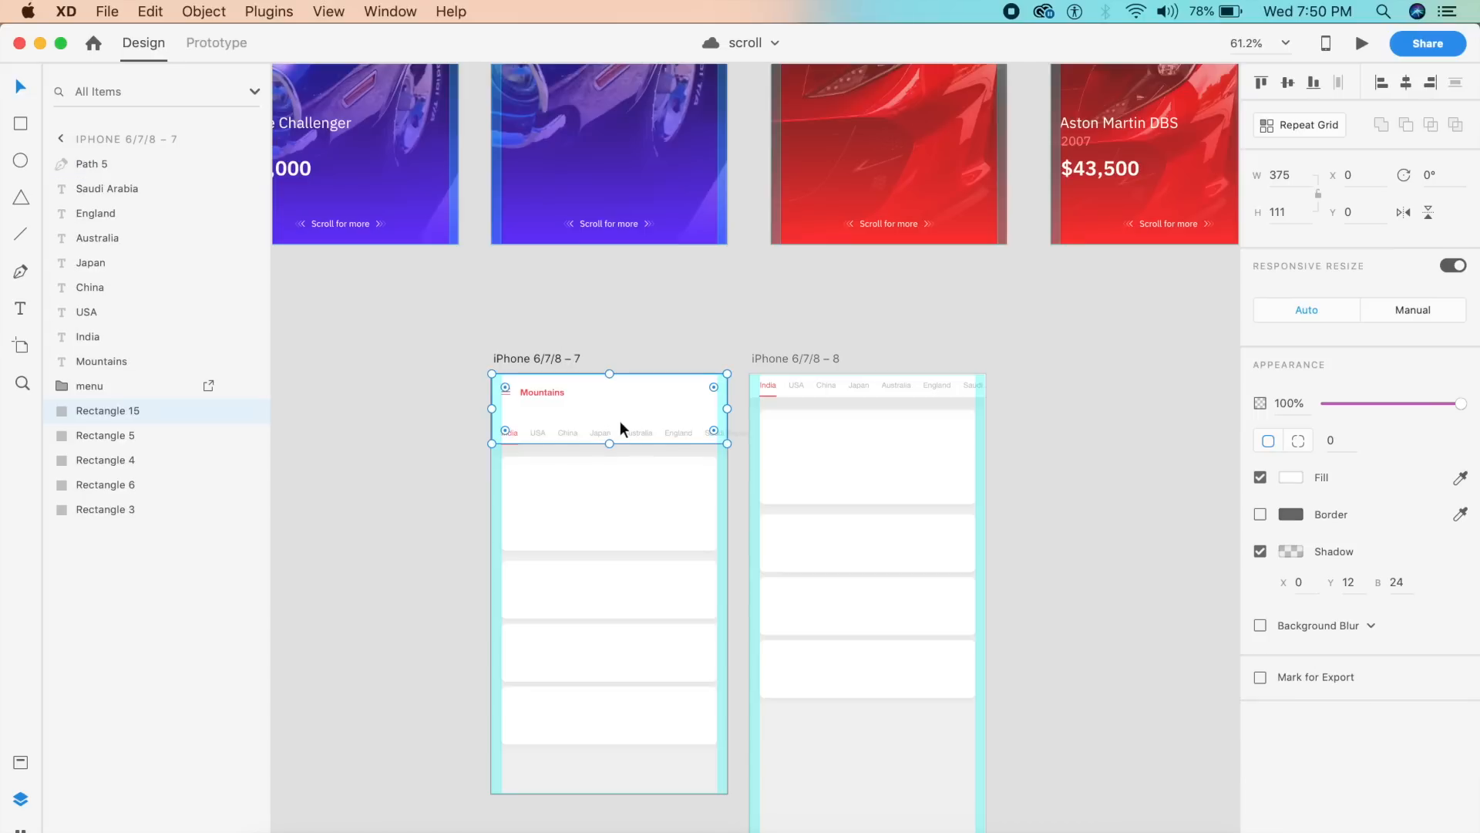
{"action": "left_click", "coordinate": [1363, 43]}
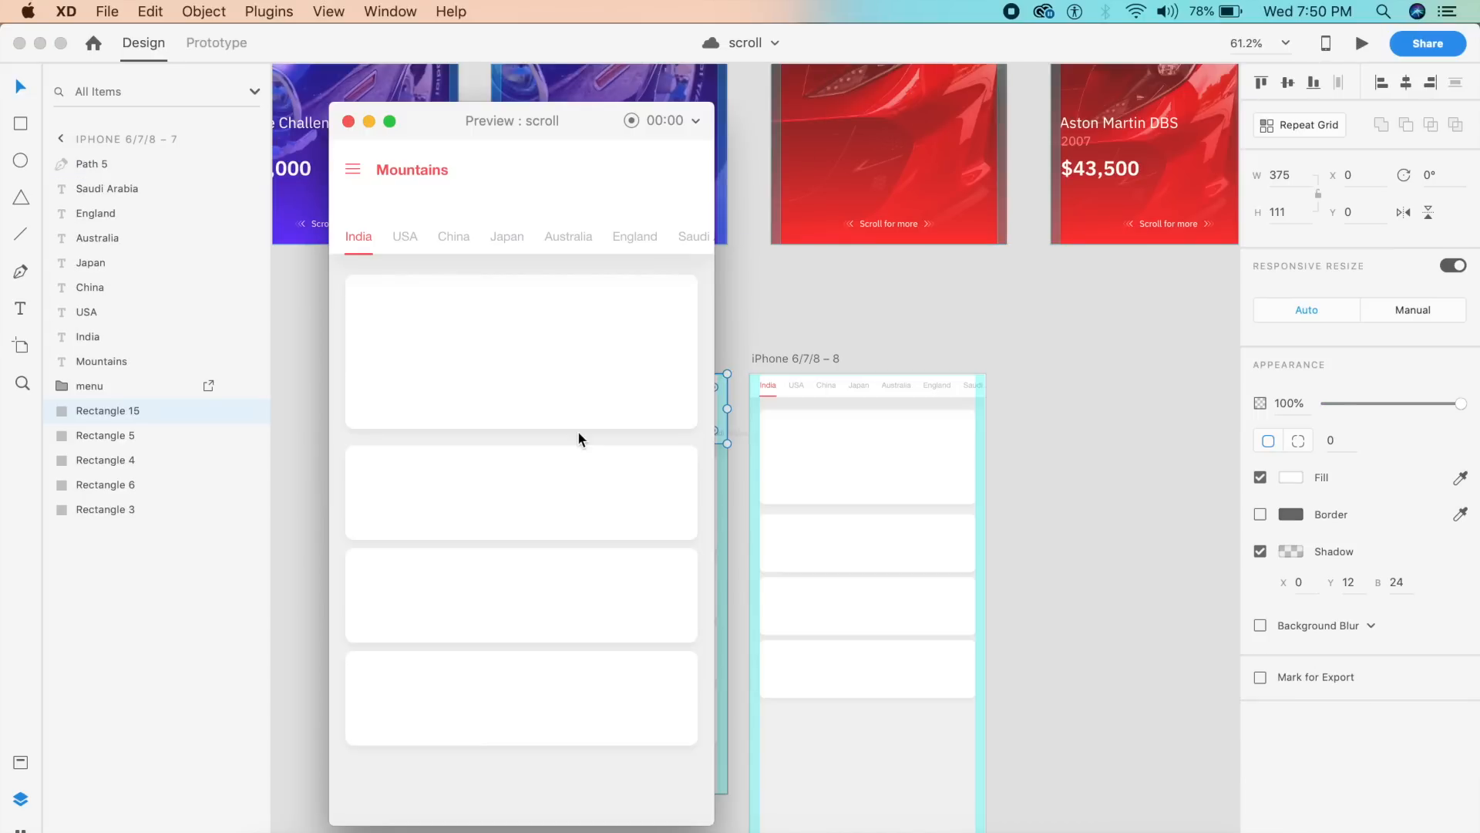
{"action": "left_click_drag", "start_coordinate": [552, 414], "coordinate": [551, 276]}
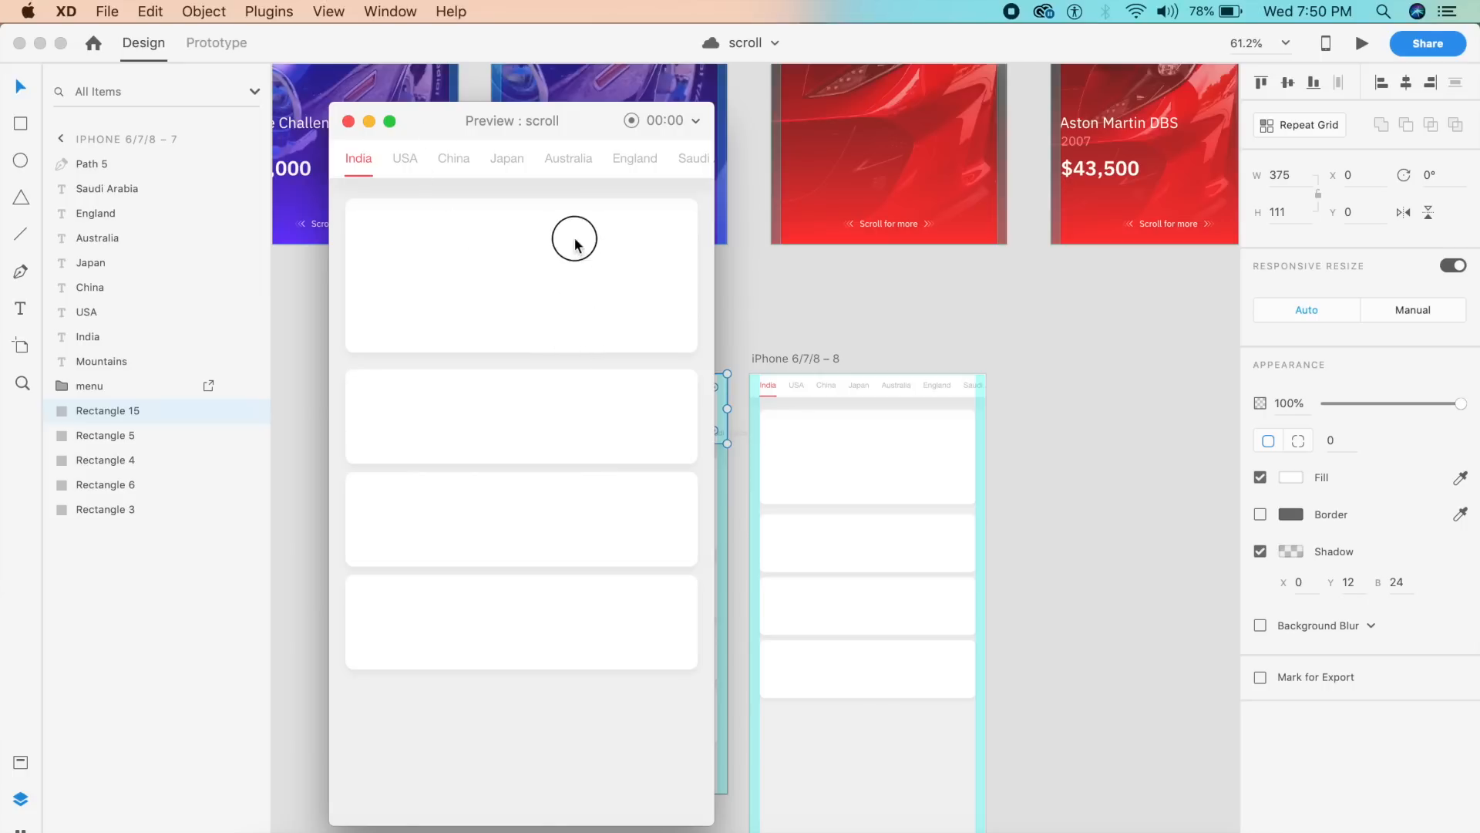
{"action": "left_click_drag", "start_coordinate": [569, 400], "coordinate": [568, 276]}
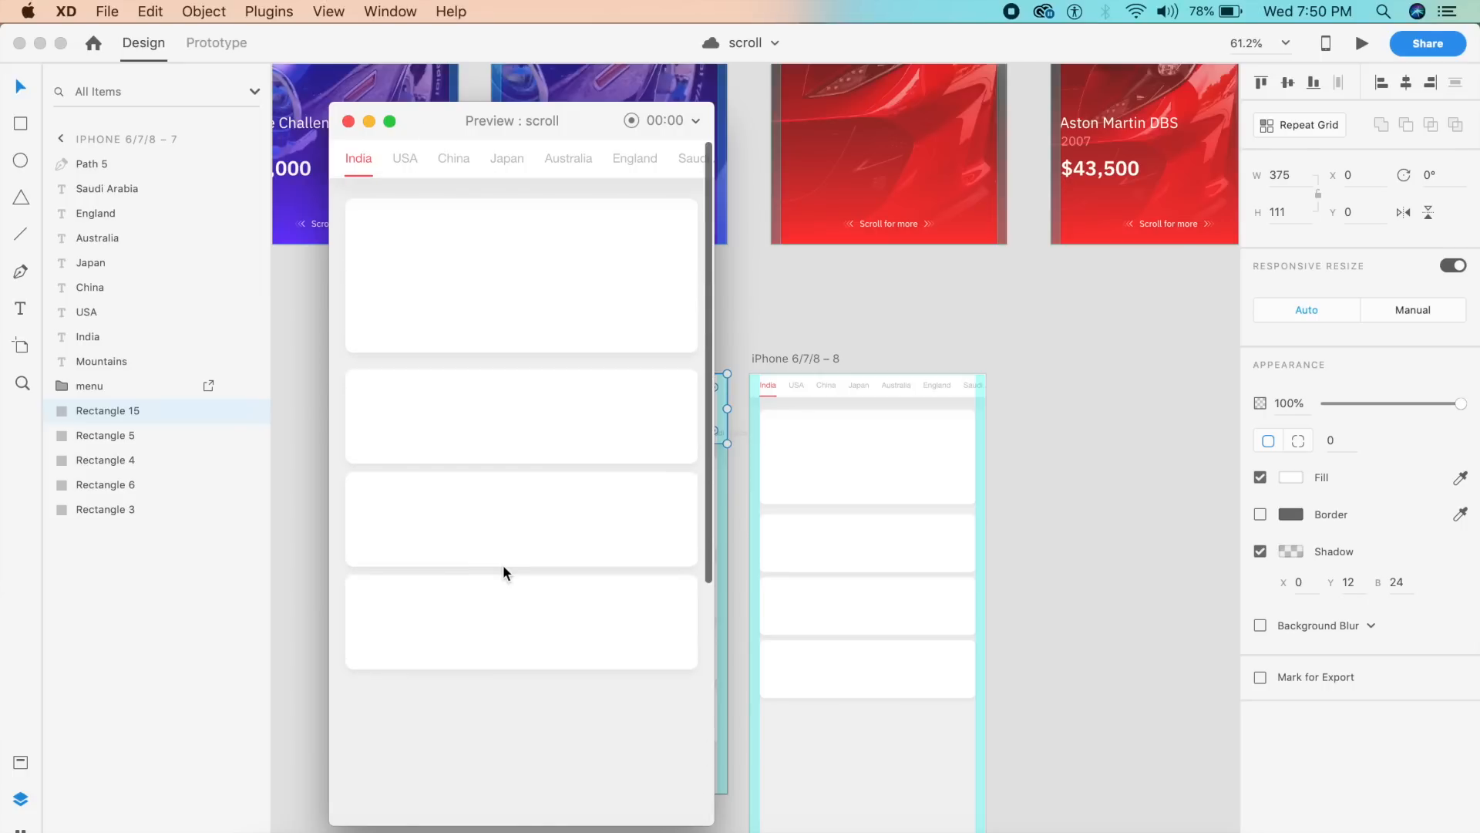
{"action": "left_click_drag", "start_coordinate": [512, 310], "coordinate": [502, 660]}
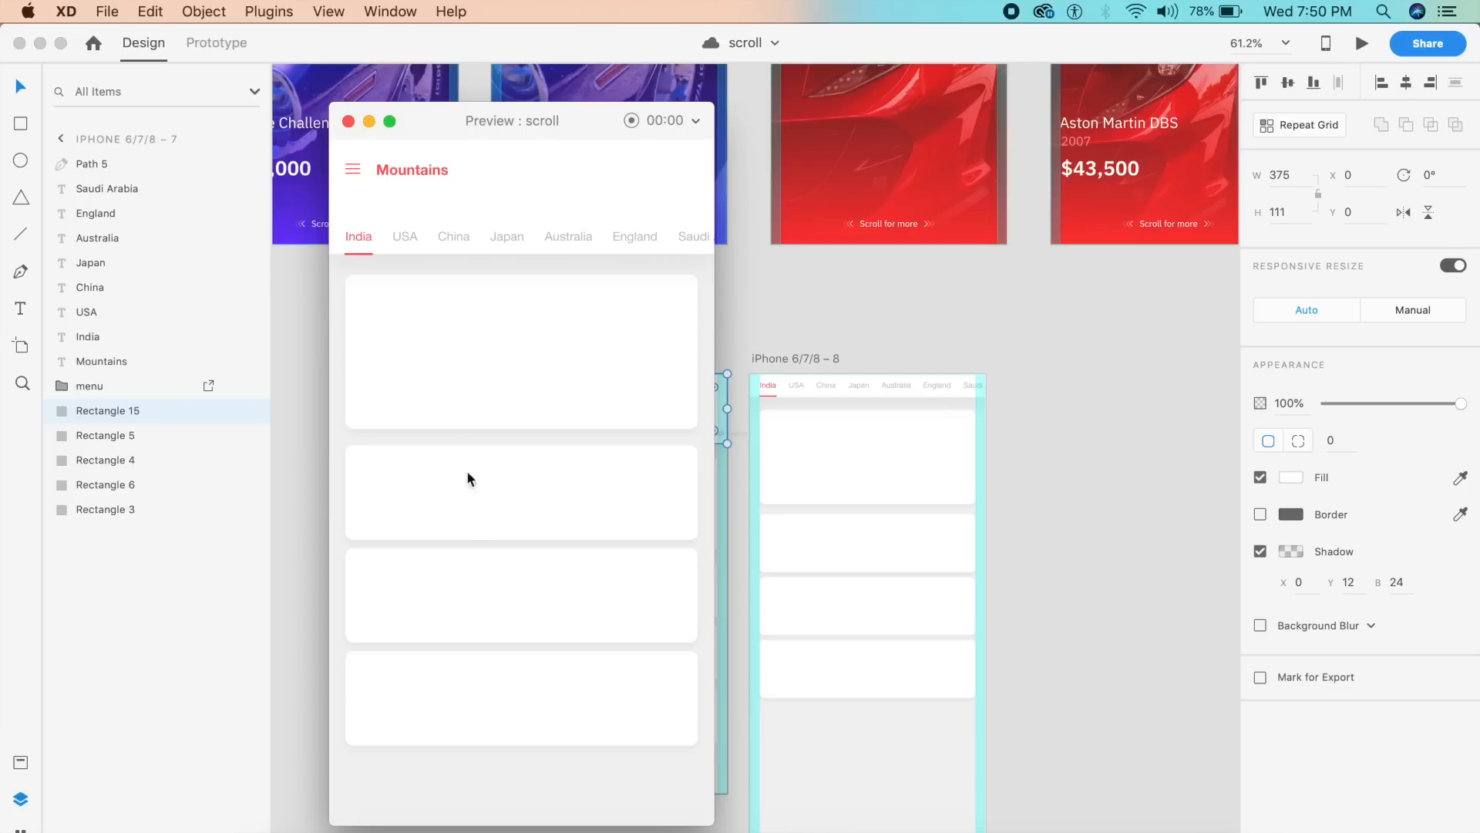
{"action": "left_click_drag", "start_coordinate": [453, 455], "coordinate": [459, 196]}
{"action": "left_click_drag", "start_coordinate": [529, 386], "coordinate": [572, 198]}
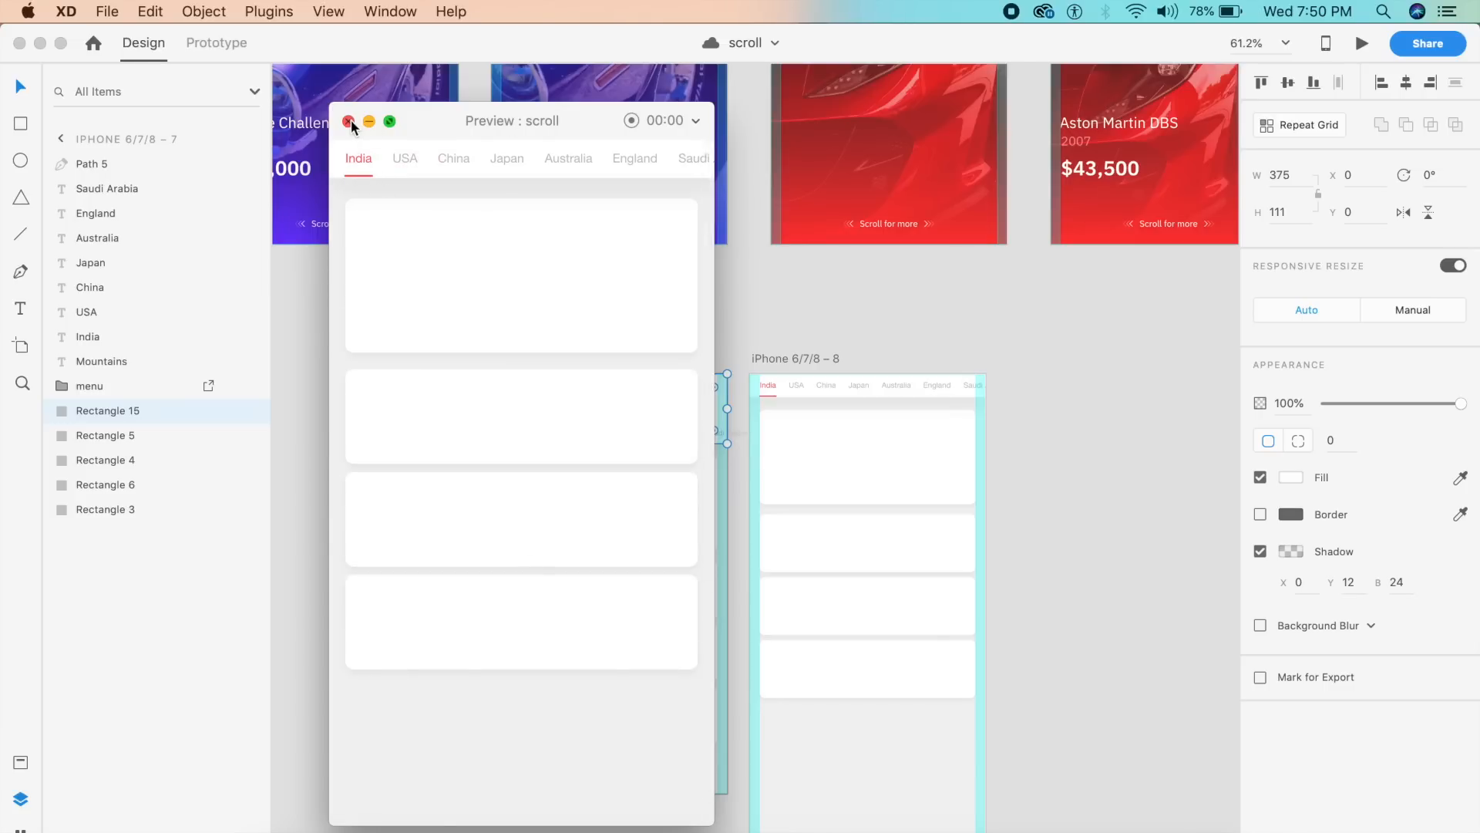
{"action": "left_click", "coordinate": [349, 121]}
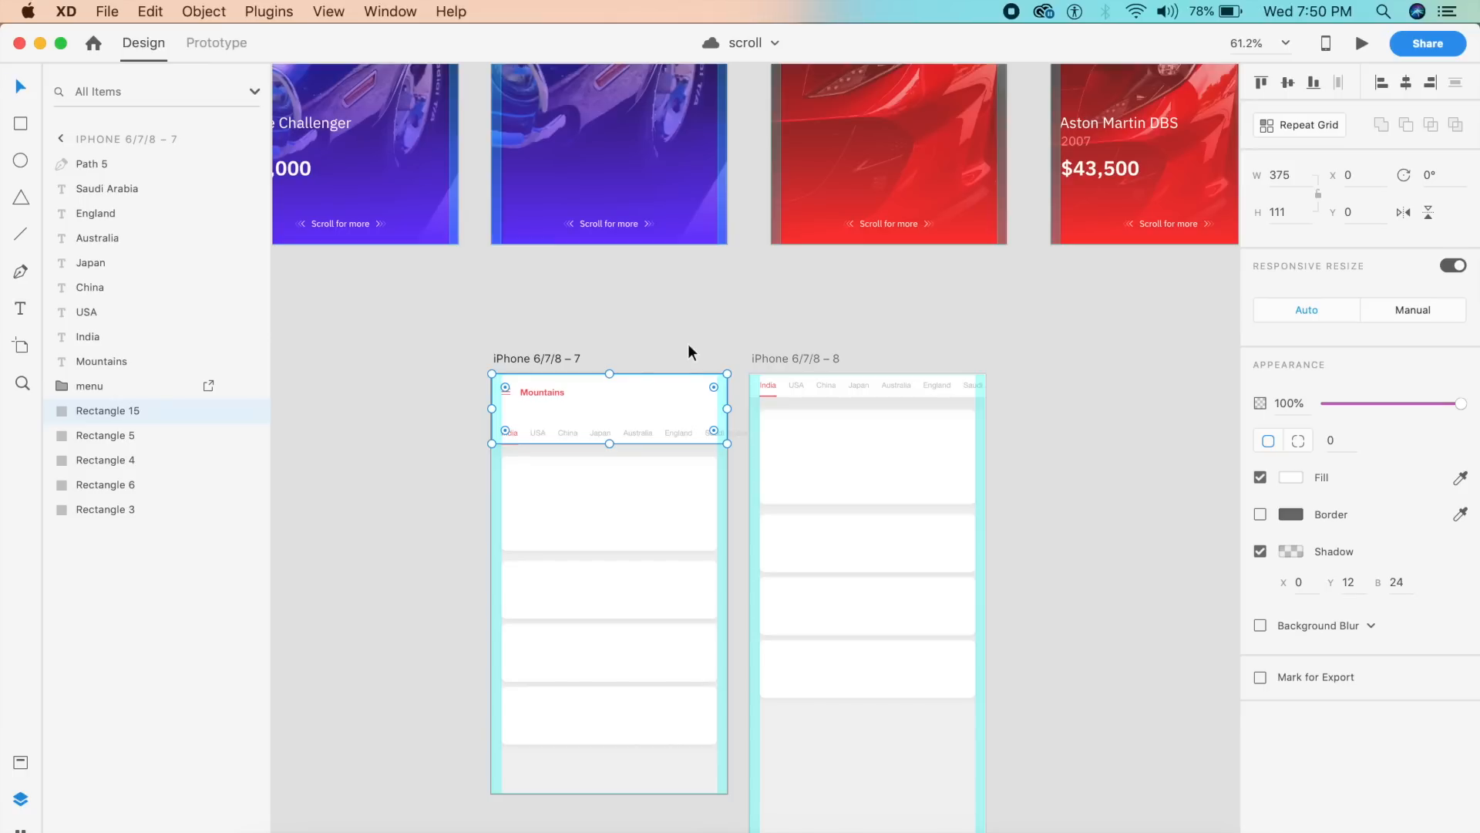
{"action": "scroll", "coordinate": [688, 344], "scroll_direction": "down", "scroll_amount": 10}
{"action": "scroll", "coordinate": [688, 344], "scroll_direction": "left", "scroll_amount": 4}
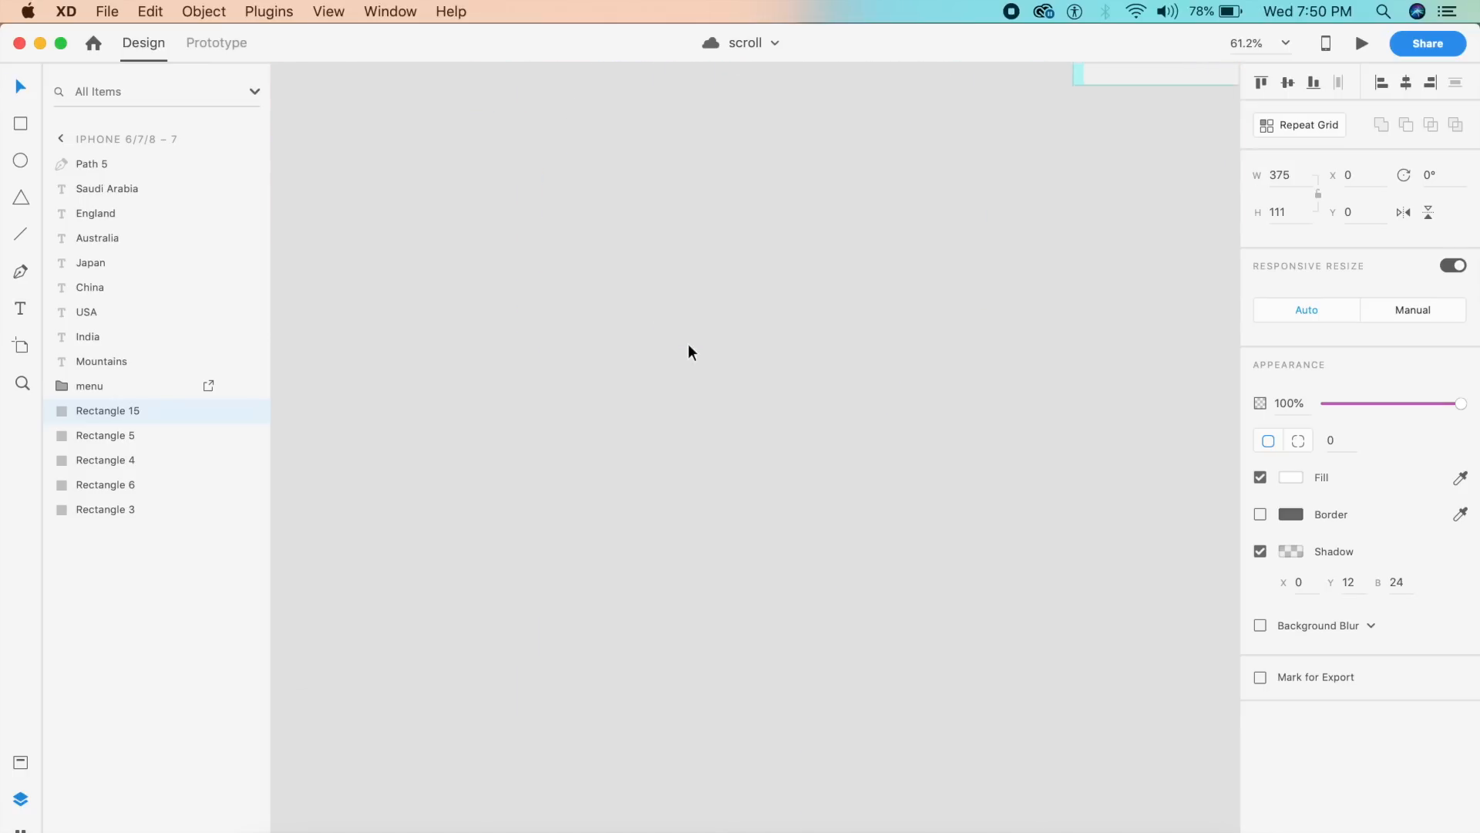
{"action": "scroll", "coordinate": [688, 344], "scroll_direction": "down", "scroll_amount": 2}
{"action": "scroll", "coordinate": [629, 583], "scroll_direction": "up", "scroll_amount": 2}
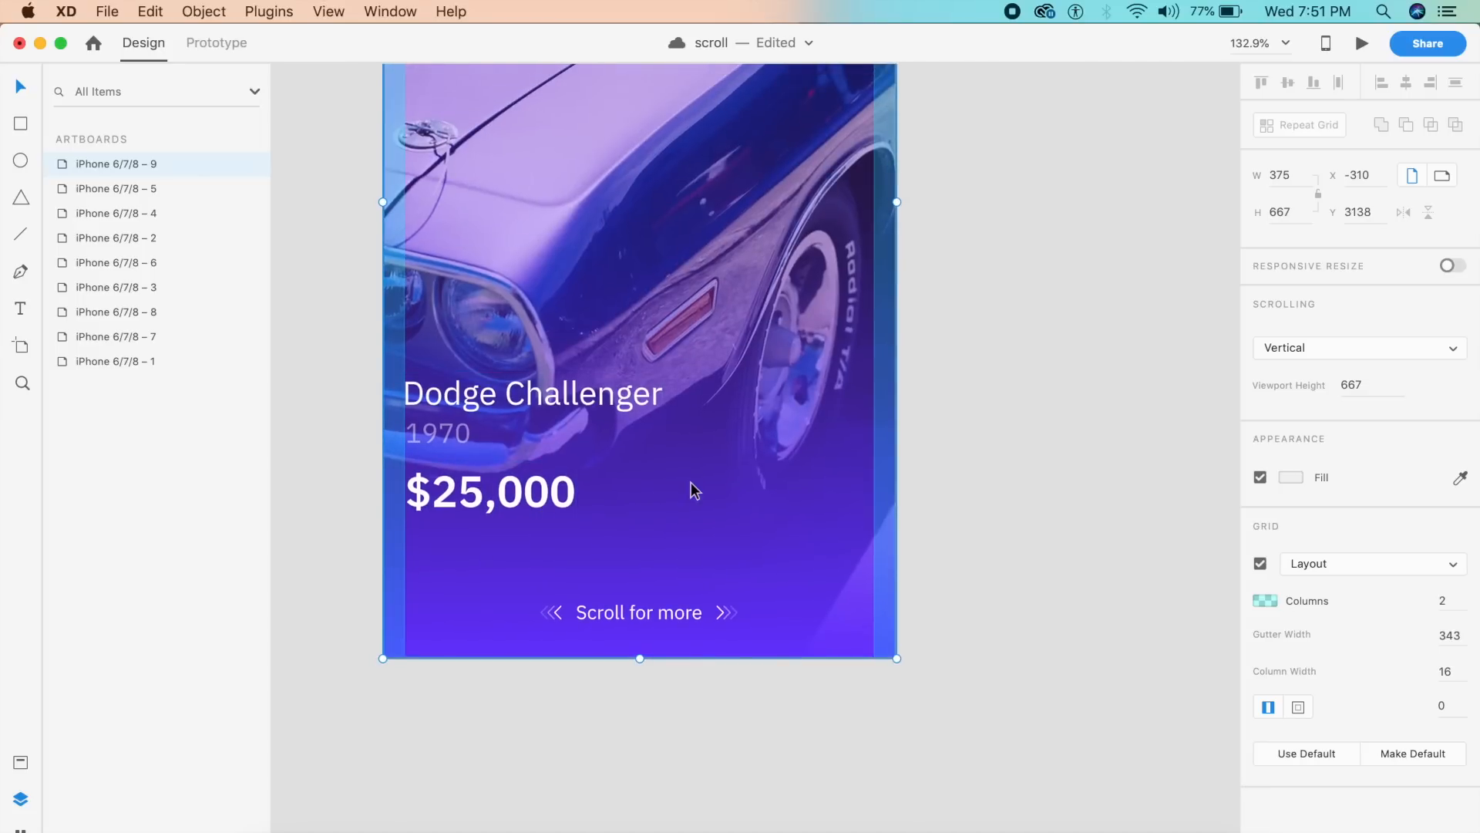
{"action": "scroll", "coordinate": [694, 490], "scroll_direction": "up", "scroll_amount": 2}
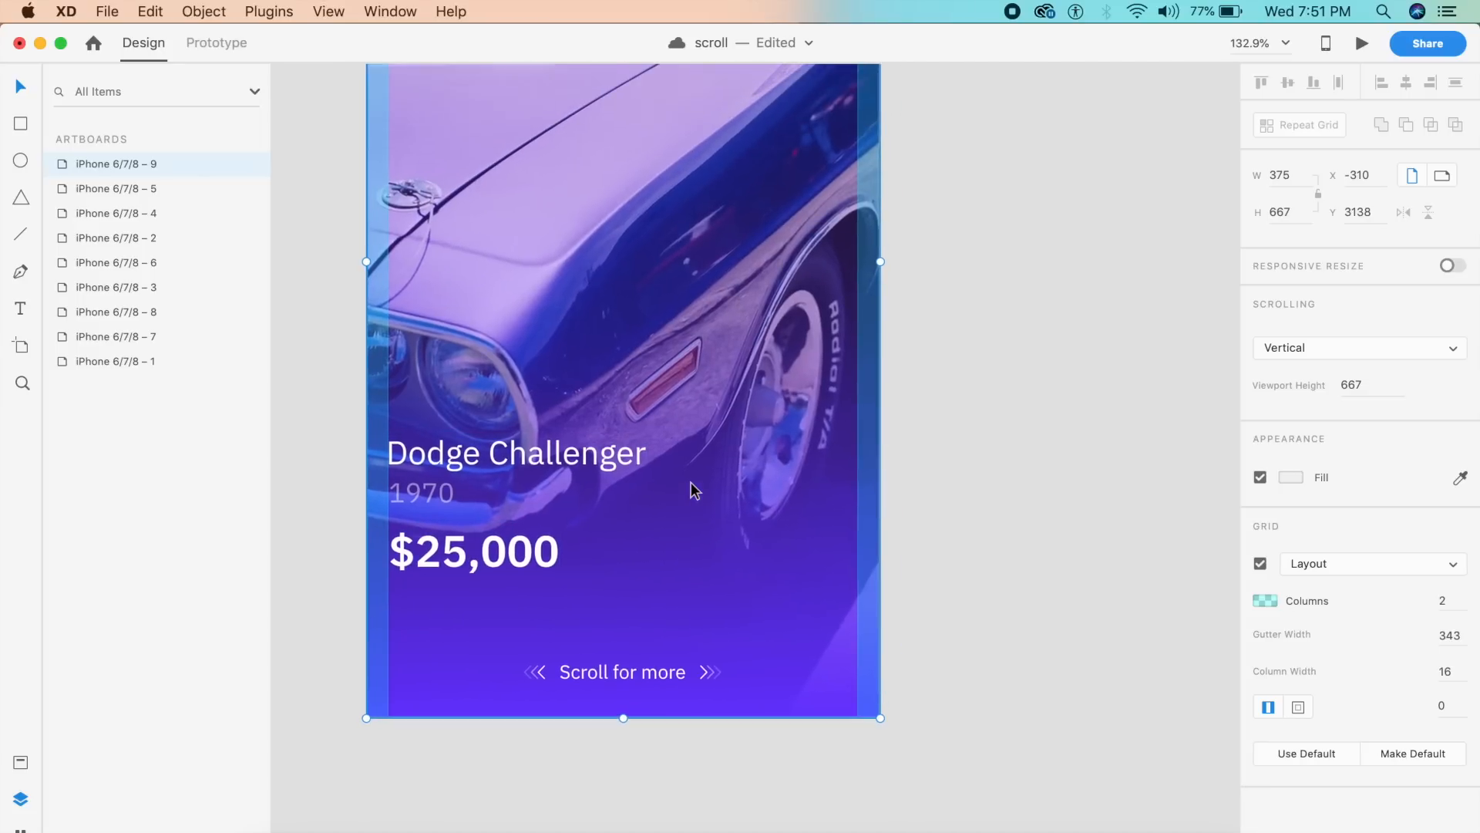
{"action": "scroll", "coordinate": [962, 506], "scroll_direction": "up", "scroll_amount": 3}
{"action": "scroll", "coordinate": [962, 511], "scroll_direction": "down", "scroll_amount": 3}
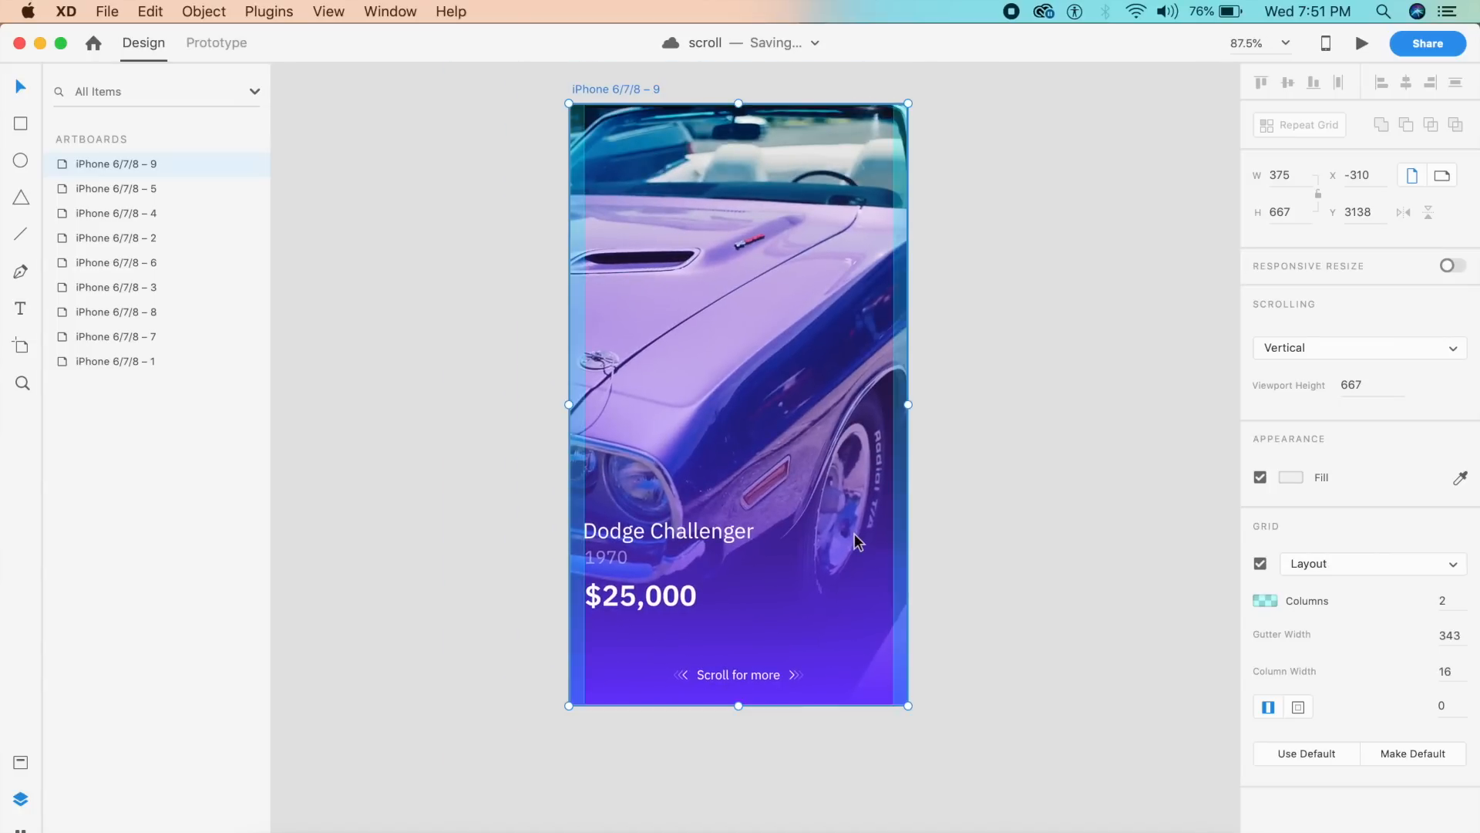
{"action": "scroll", "coordinate": [856, 540], "scroll_direction": "up", "scroll_amount": 2}
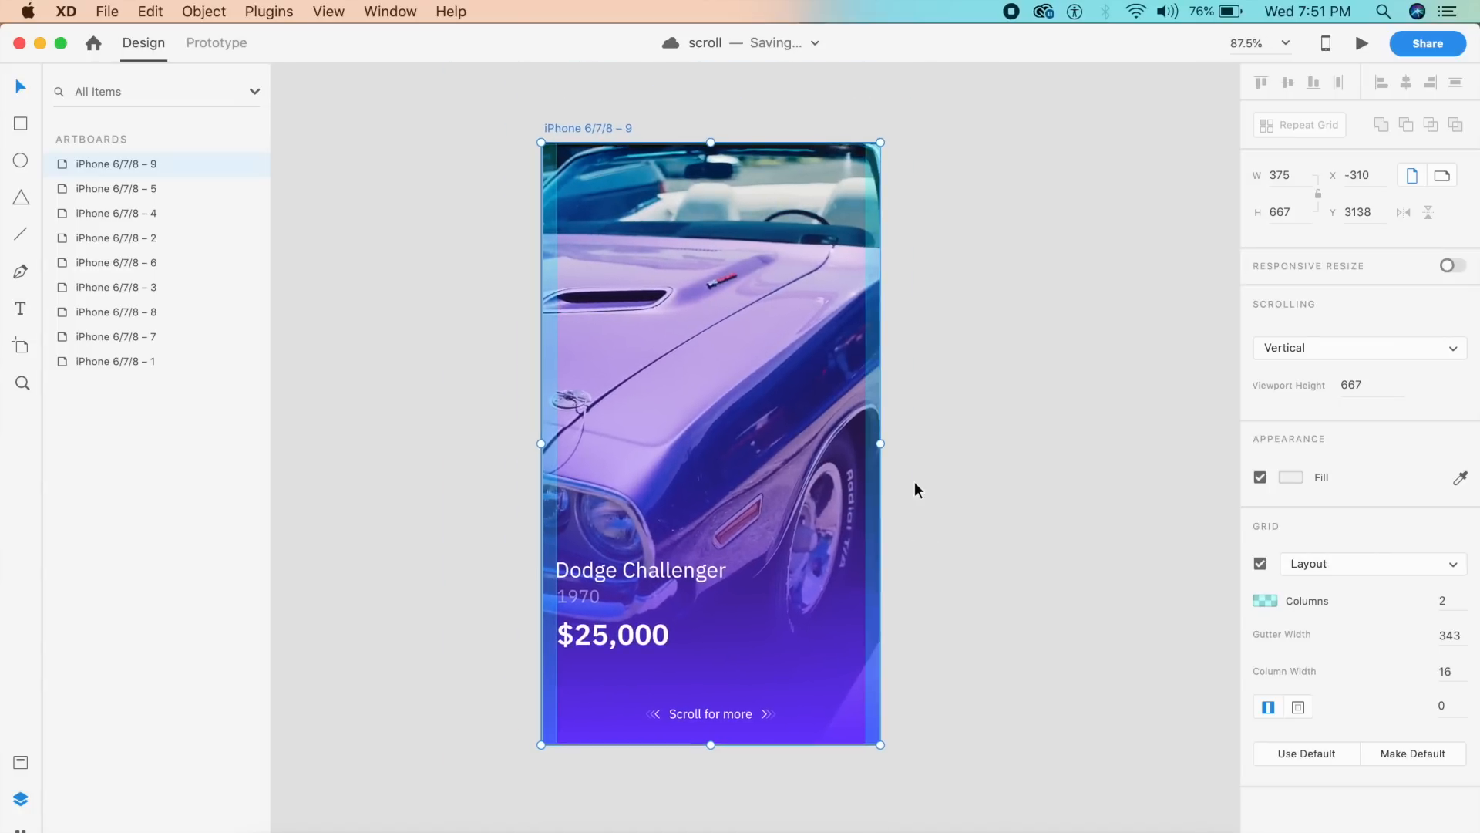
Delete the masked gradient overlay, Mask Group 2, from the iPhone 6/7/8 – 9 artboard
{"action": "double_click", "coordinate": [724, 459]}
{"action": "scroll", "coordinate": [848, 386], "scroll_direction": "right", "scroll_amount": 3}
{"action": "scroll", "coordinate": [881, 437], "scroll_direction": "down", "scroll_amount": 3}
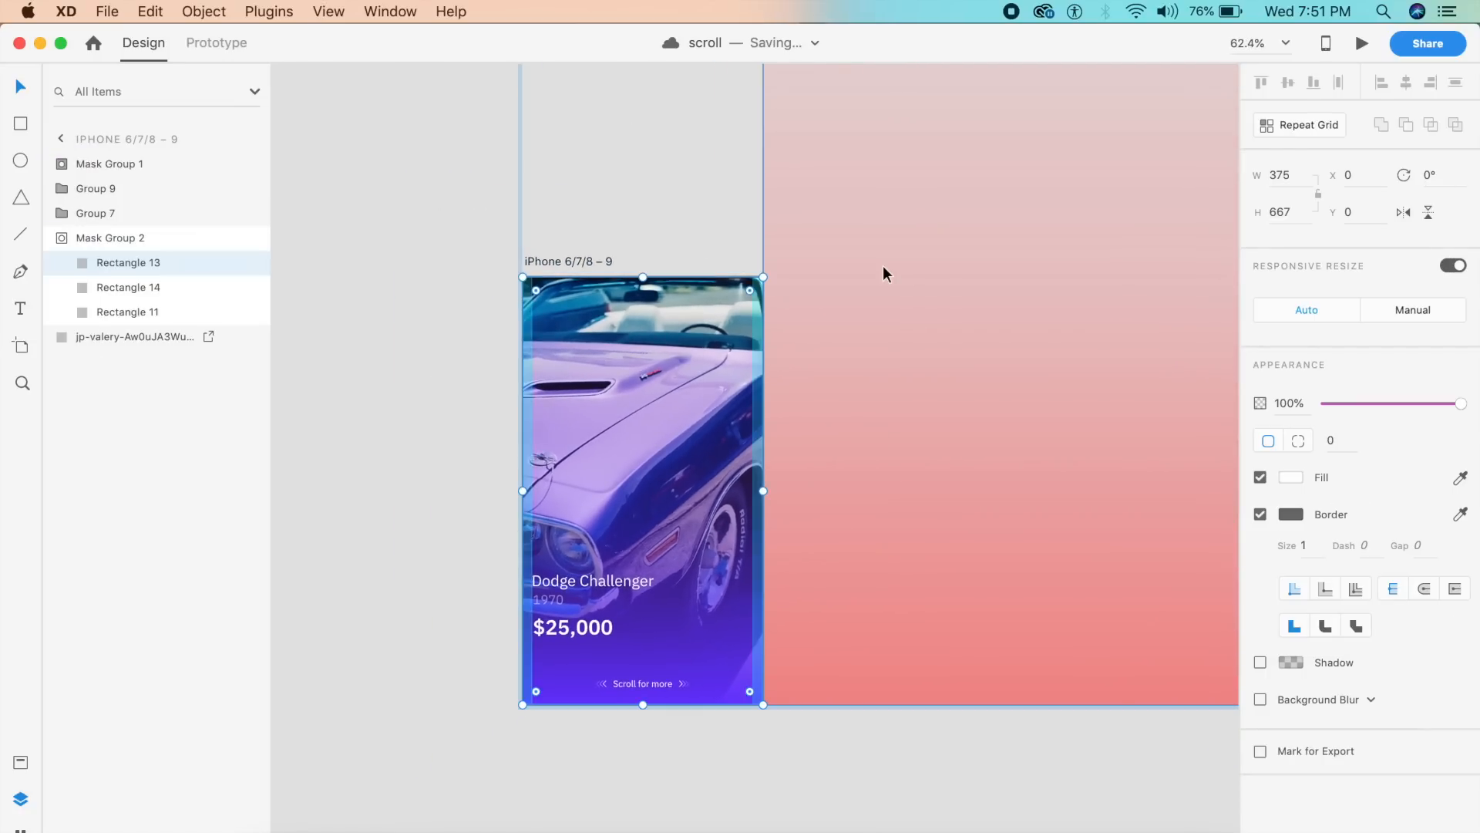
{"action": "scroll", "coordinate": [882, 265], "scroll_direction": "right", "scroll_amount": 3}
{"action": "scroll", "coordinate": [882, 265], "scroll_direction": "up", "scroll_amount": 2}
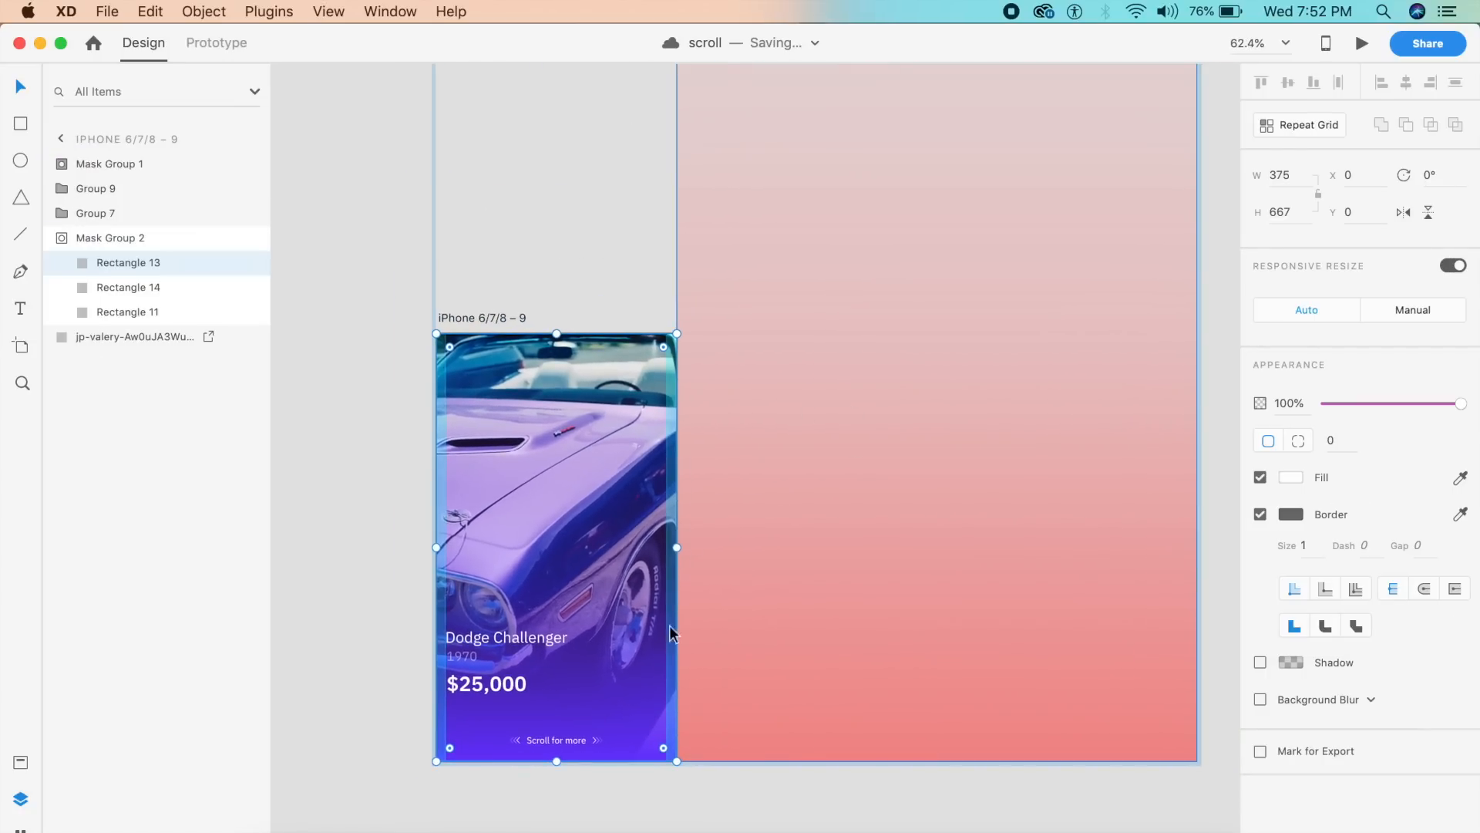
{"action": "left_click", "coordinate": [650, 791]}
{"action": "left_click", "coordinate": [644, 687]}
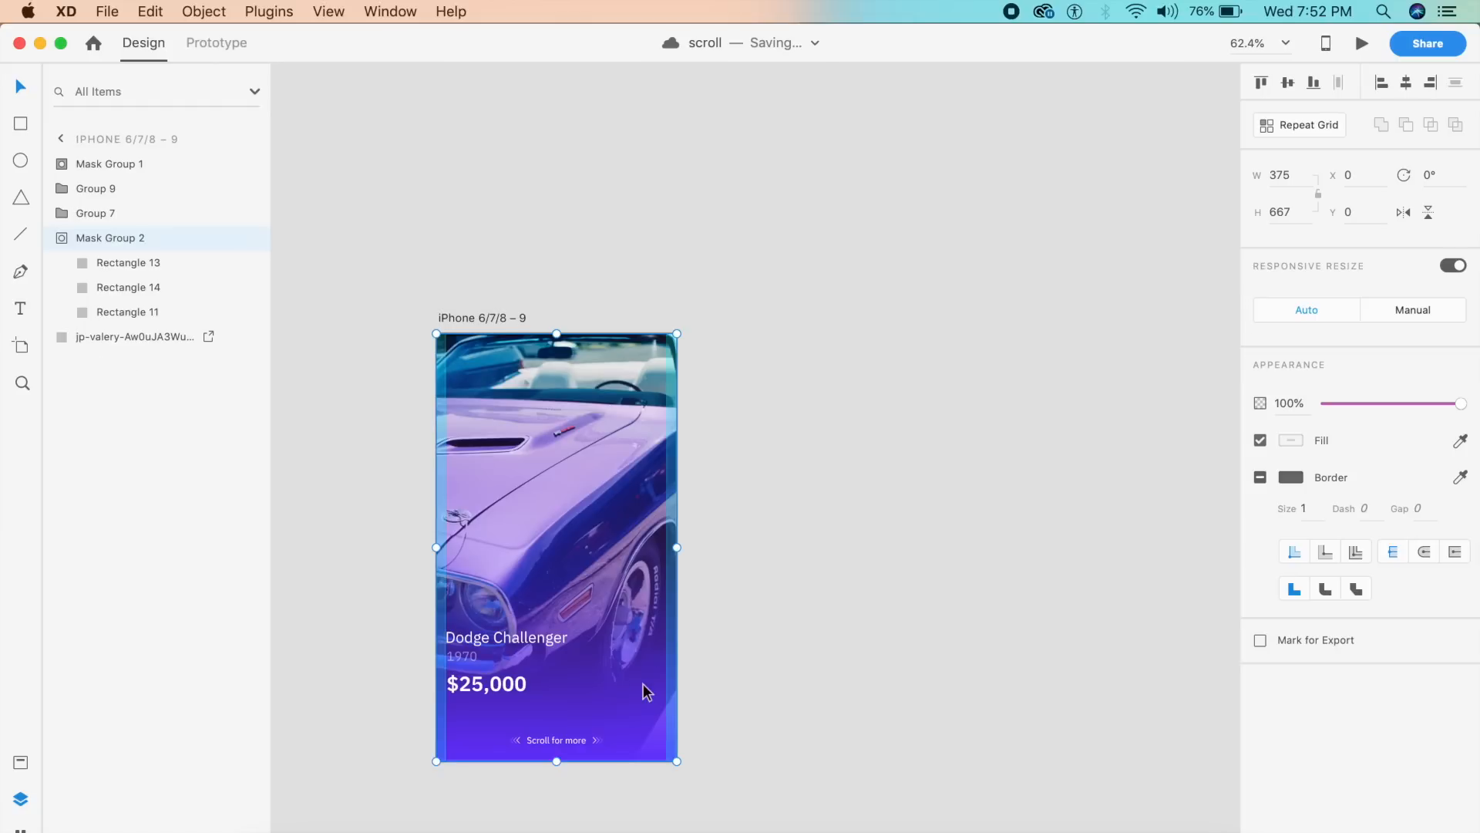
{"action": "key", "text": "BackSpace"}
Draw a 375 × 667 rectangle covering the whole iPhone 6/7/8 – 9 artboard and remove its border
{"action": "key", "text": "r"}
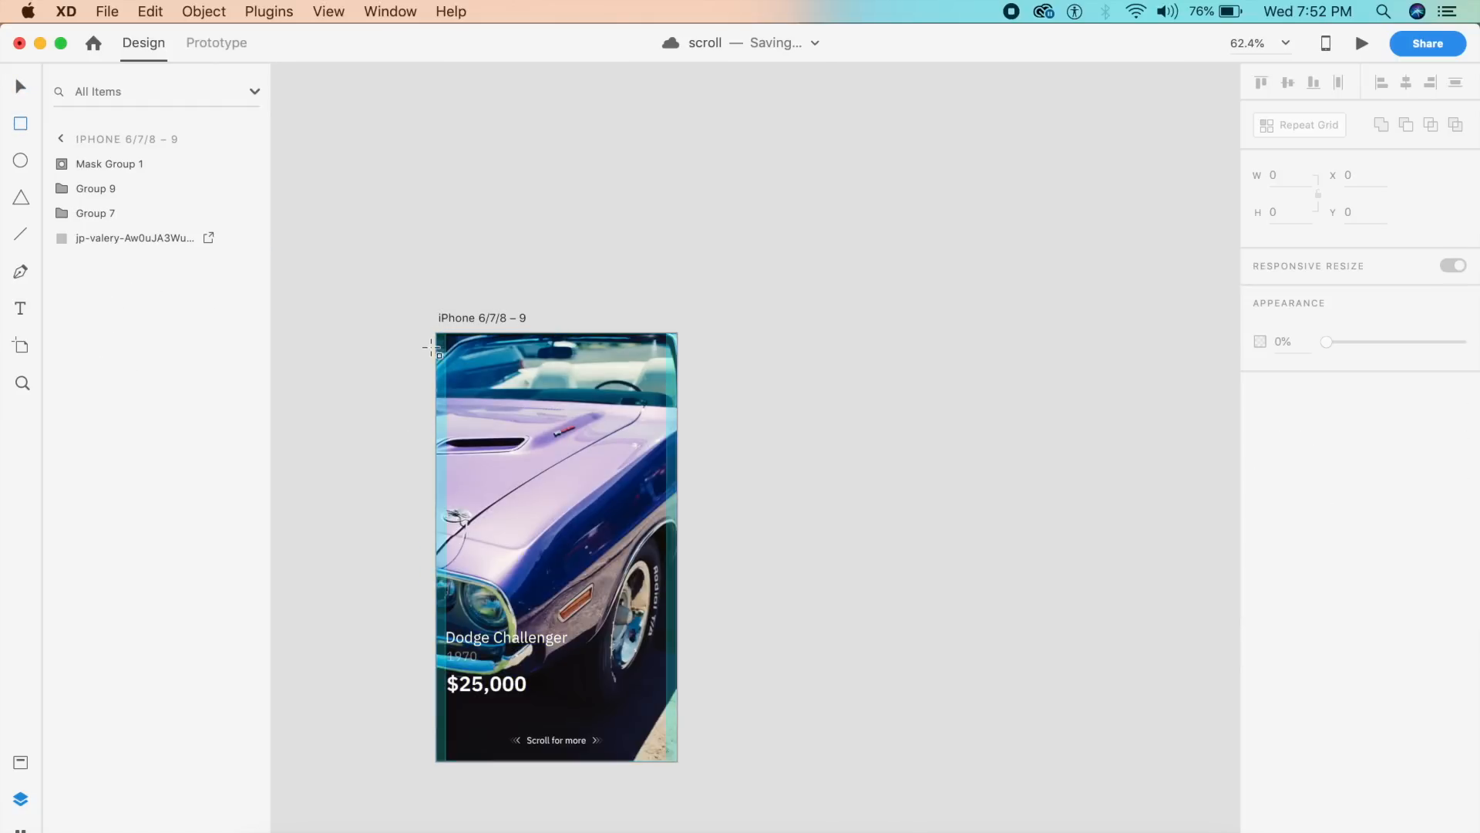
{"action": "left_click_drag", "start_coordinate": [436, 334], "coordinate": [677, 761]}
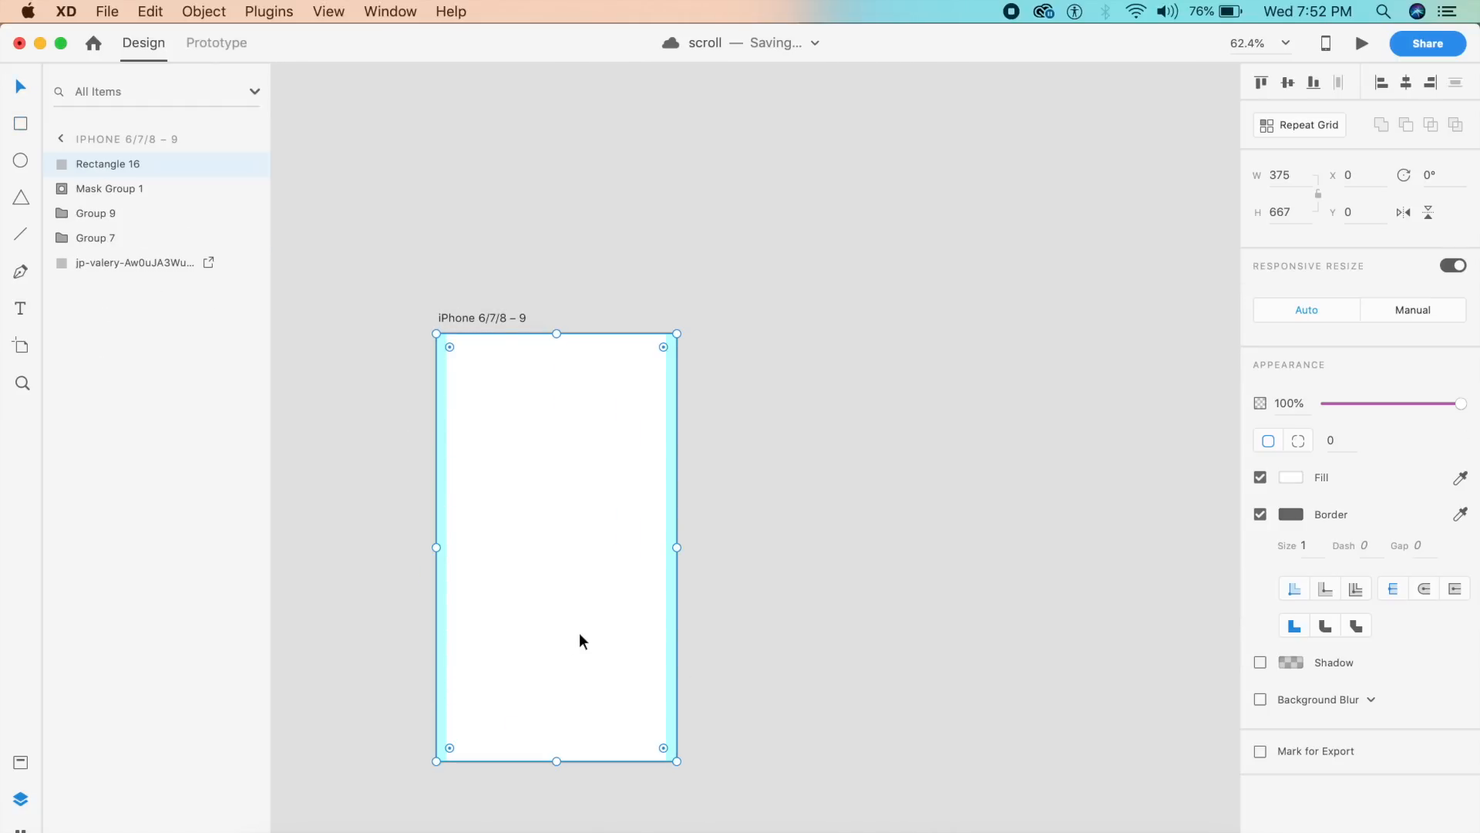
{"action": "left_click", "coordinate": [1260, 515]}
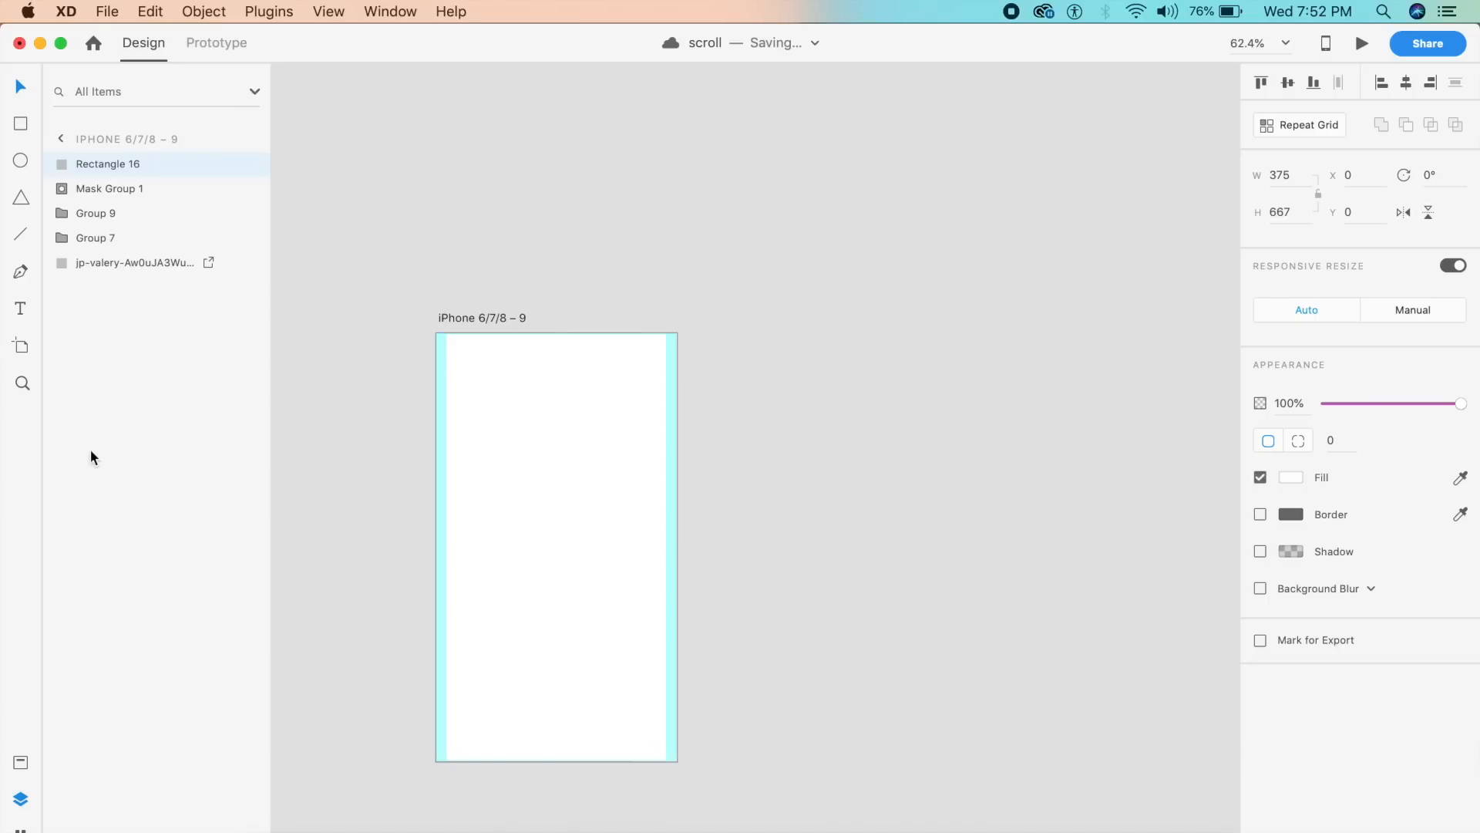
Fill the rectangle with the saved #6C36FF (0%) to #6C36FF gradient and send it backward behind the car's text
{"action": "left_click", "coordinate": [21, 761]}
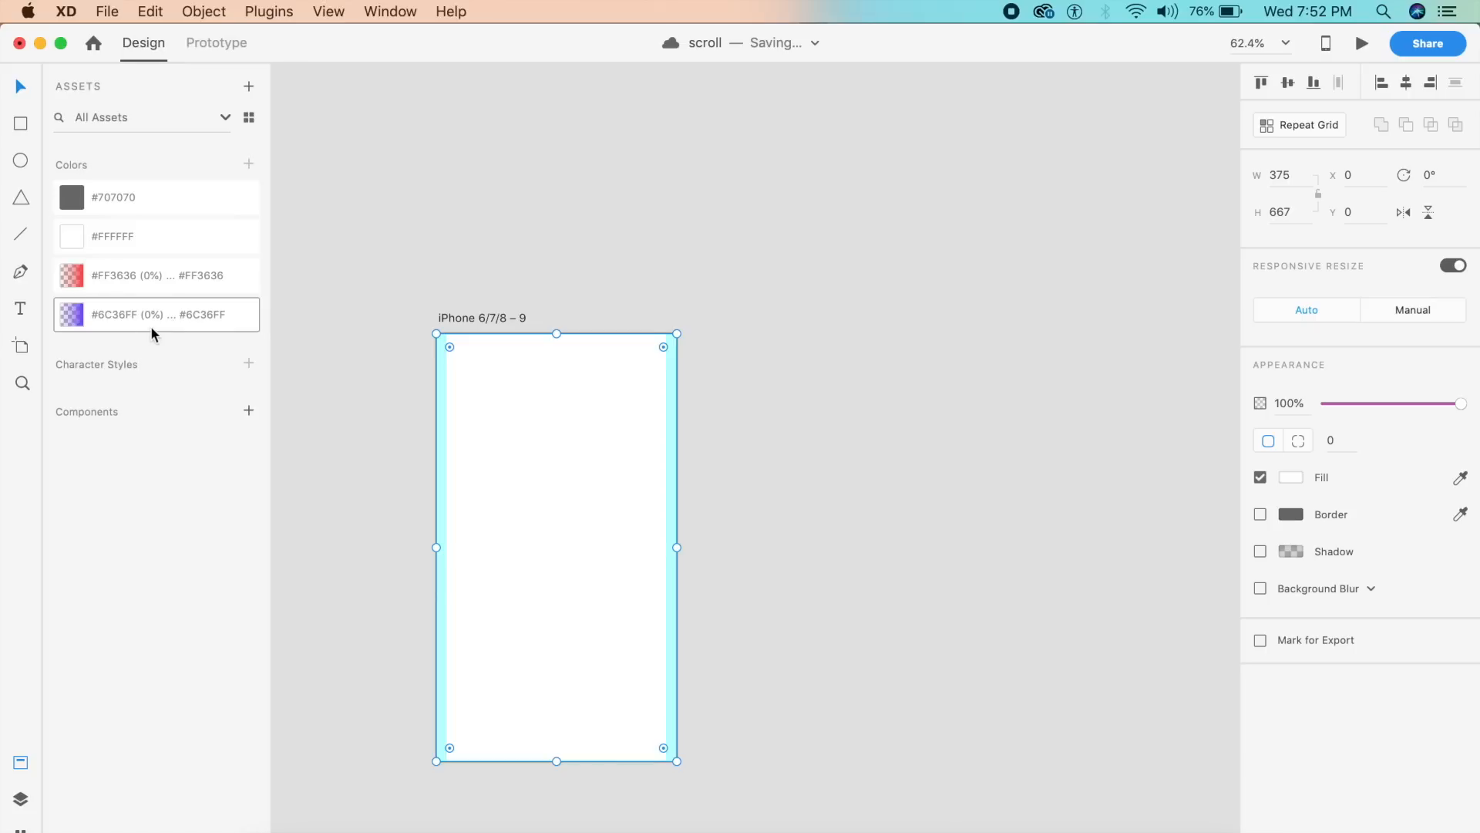
{"action": "left_click", "coordinate": [152, 333]}
{"action": "left_click", "coordinate": [826, 627]}
{"action": "left_click", "coordinate": [642, 683]}
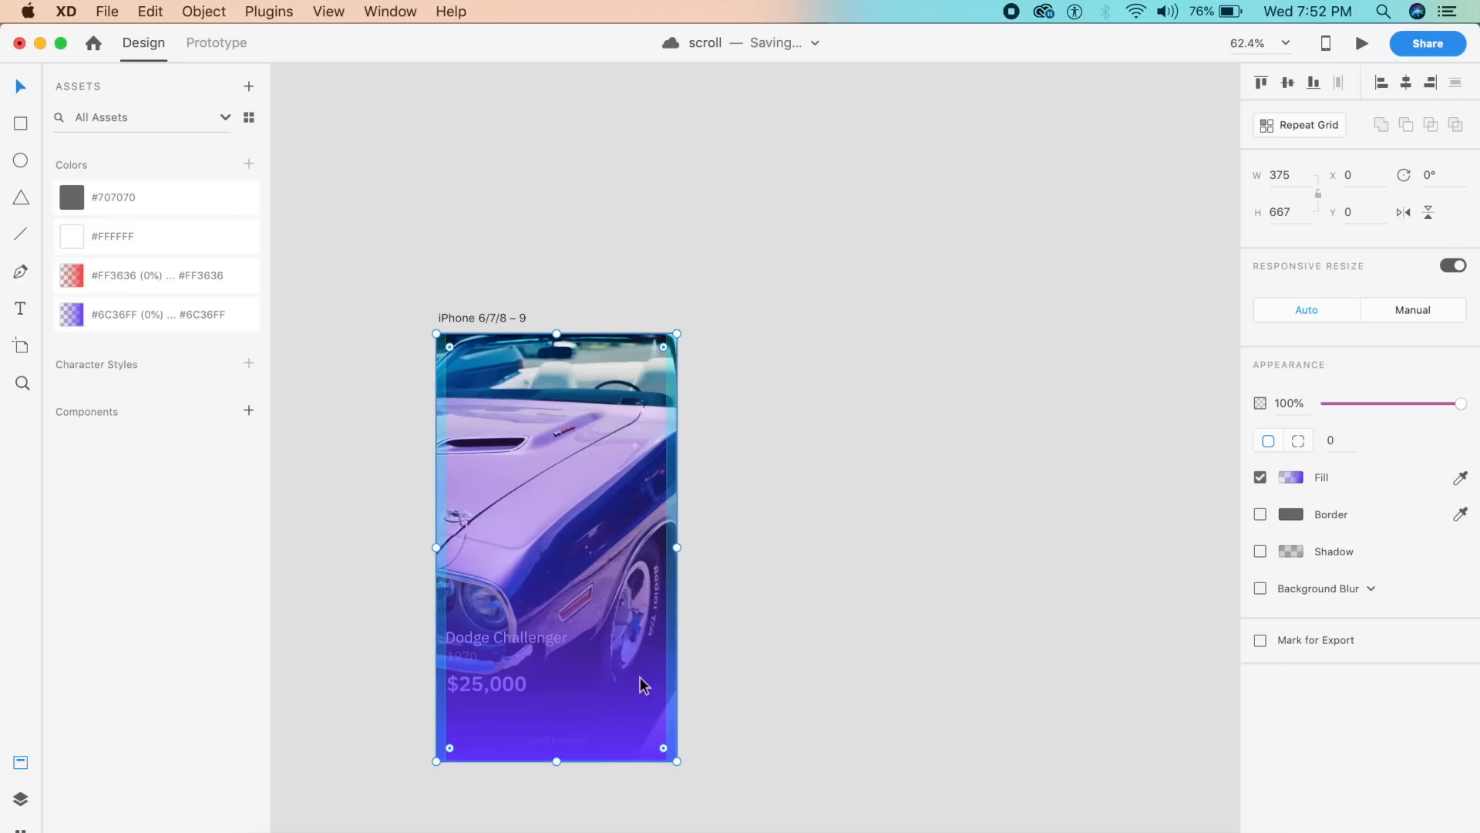
{"action": "key", "text": "super+bracketleft"}
{"action": "key", "text": "super+bracketleft"}
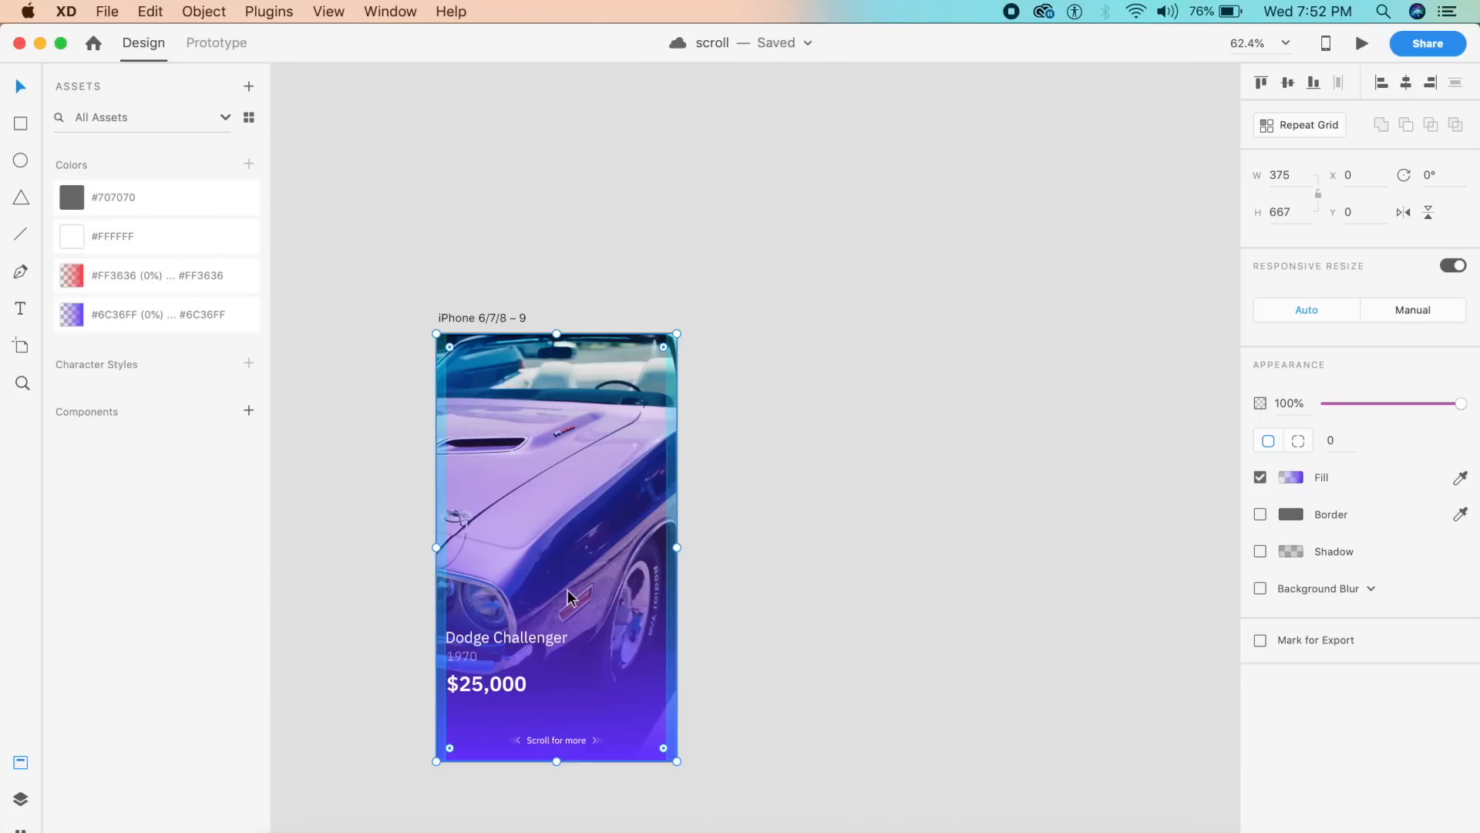
{"action": "scroll", "coordinate": [568, 597], "scroll_direction": "up", "scroll_amount": 5}
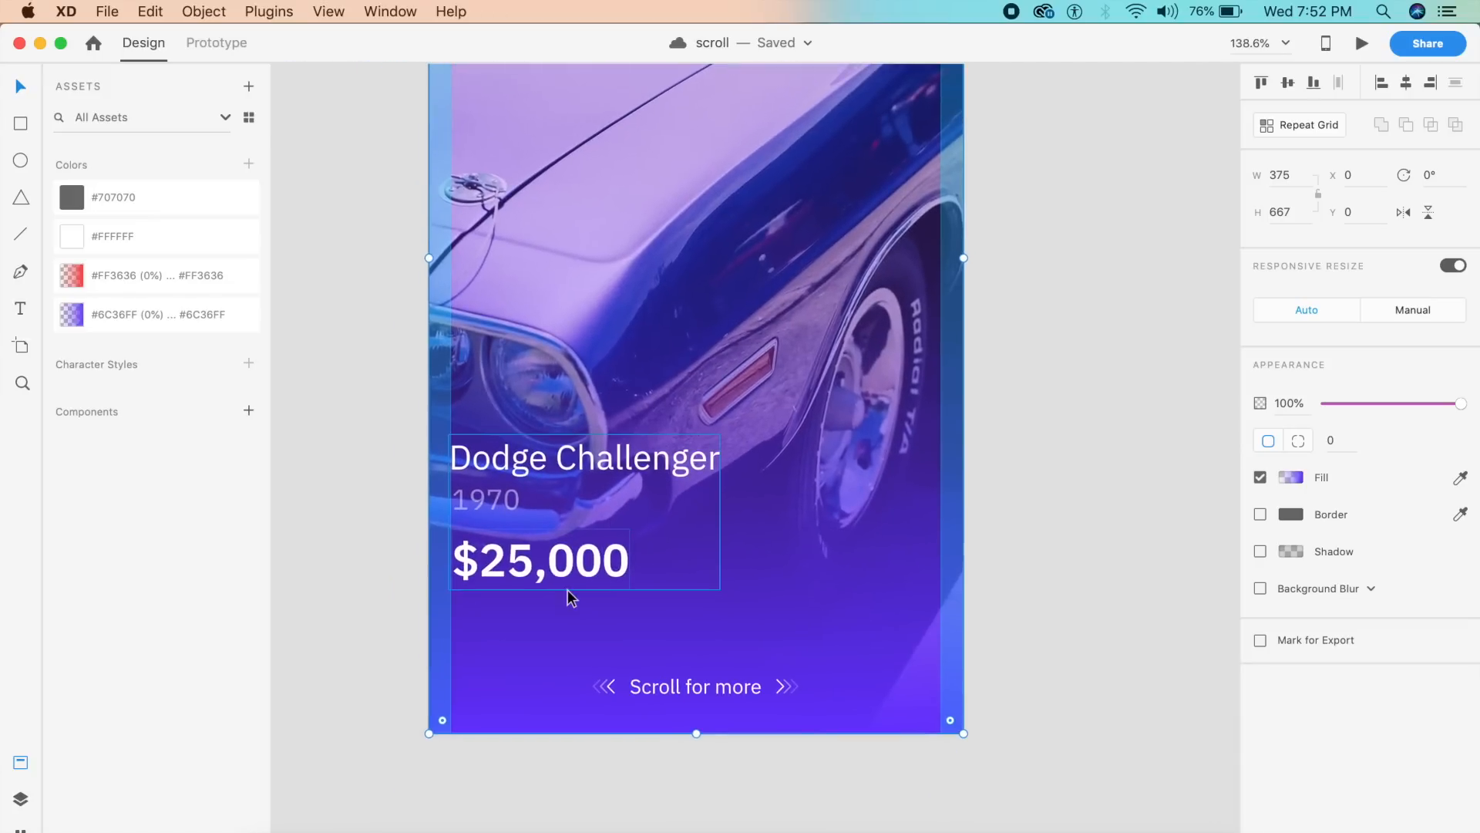
{"action": "scroll", "coordinate": [568, 598], "scroll_direction": "down", "scroll_amount": 3}
{"action": "left_click", "coordinate": [880, 466]}
{"action": "left_click", "coordinate": [682, 498]}
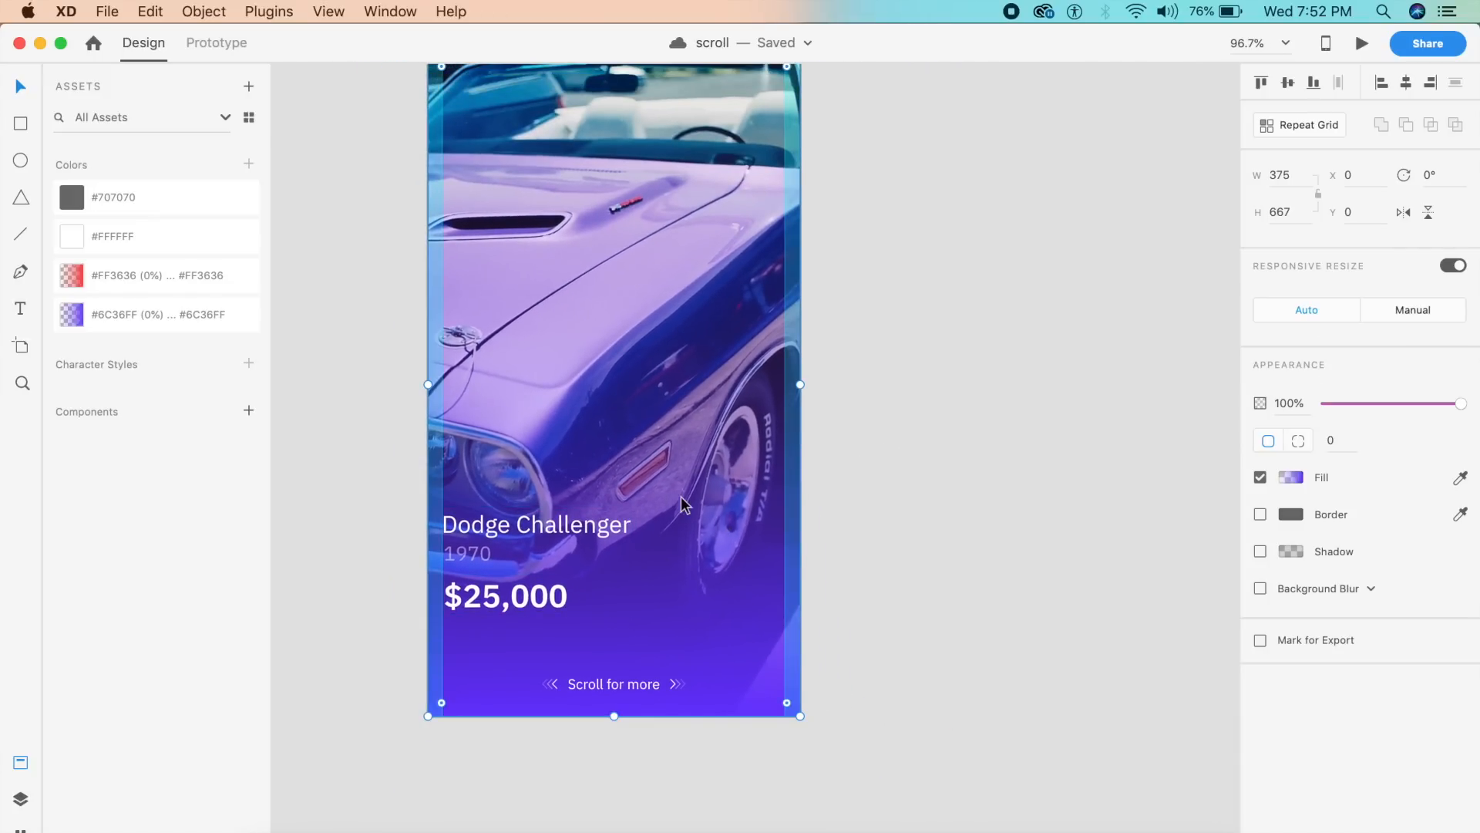
Draw a large rectangle about 657 × 1030 against the right edge of the artboard, with their lower edges aligned
{"action": "scroll", "coordinate": [677, 575], "scroll_direction": "down", "scroll_amount": 4}
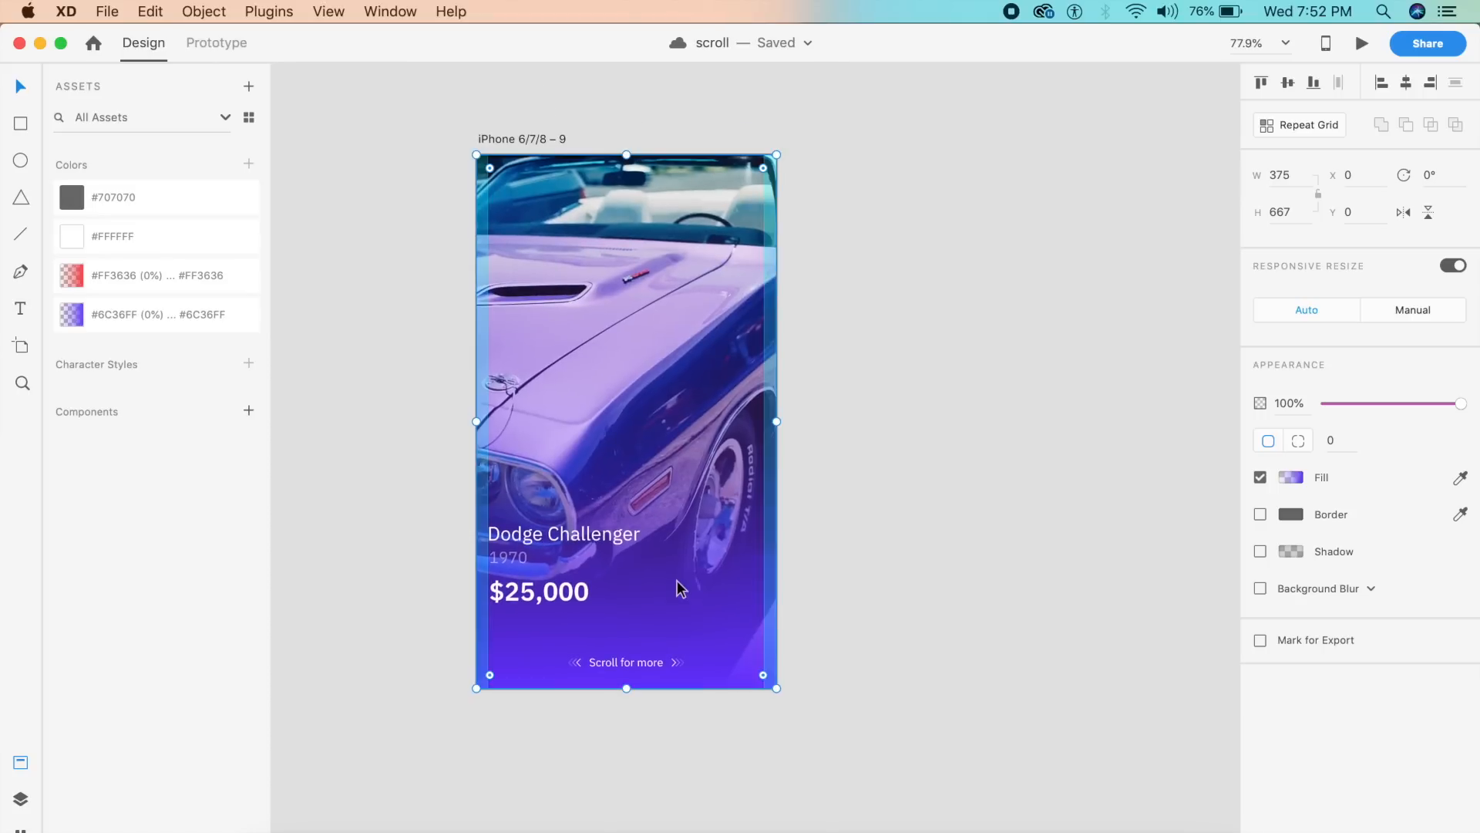
{"action": "scroll", "coordinate": [677, 580], "scroll_direction": "down", "scroll_amount": 2}
{"action": "key", "text": "r"}
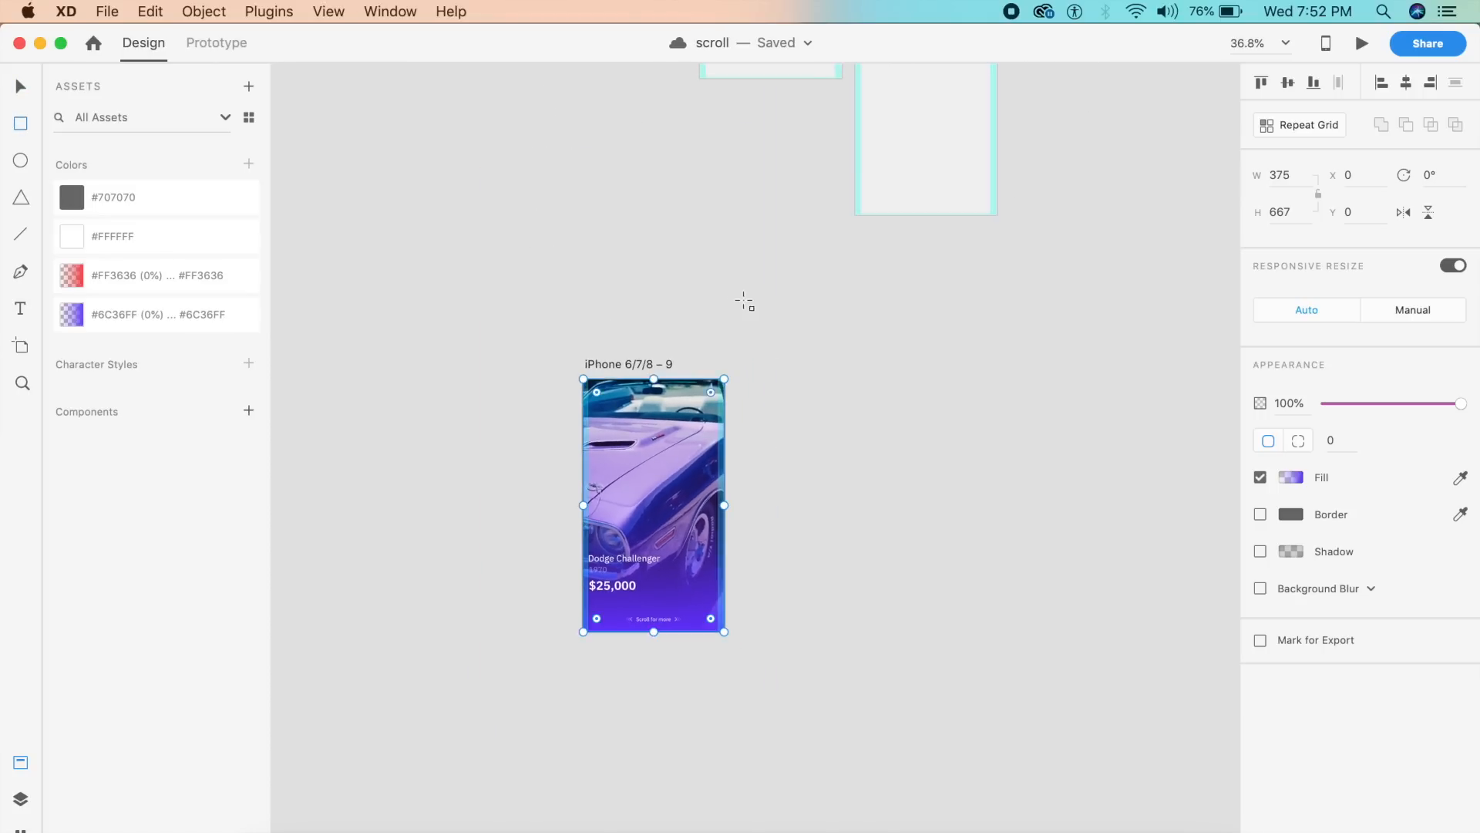
{"action": "left_click_drag", "start_coordinate": [725, 243], "coordinate": [973, 632]}
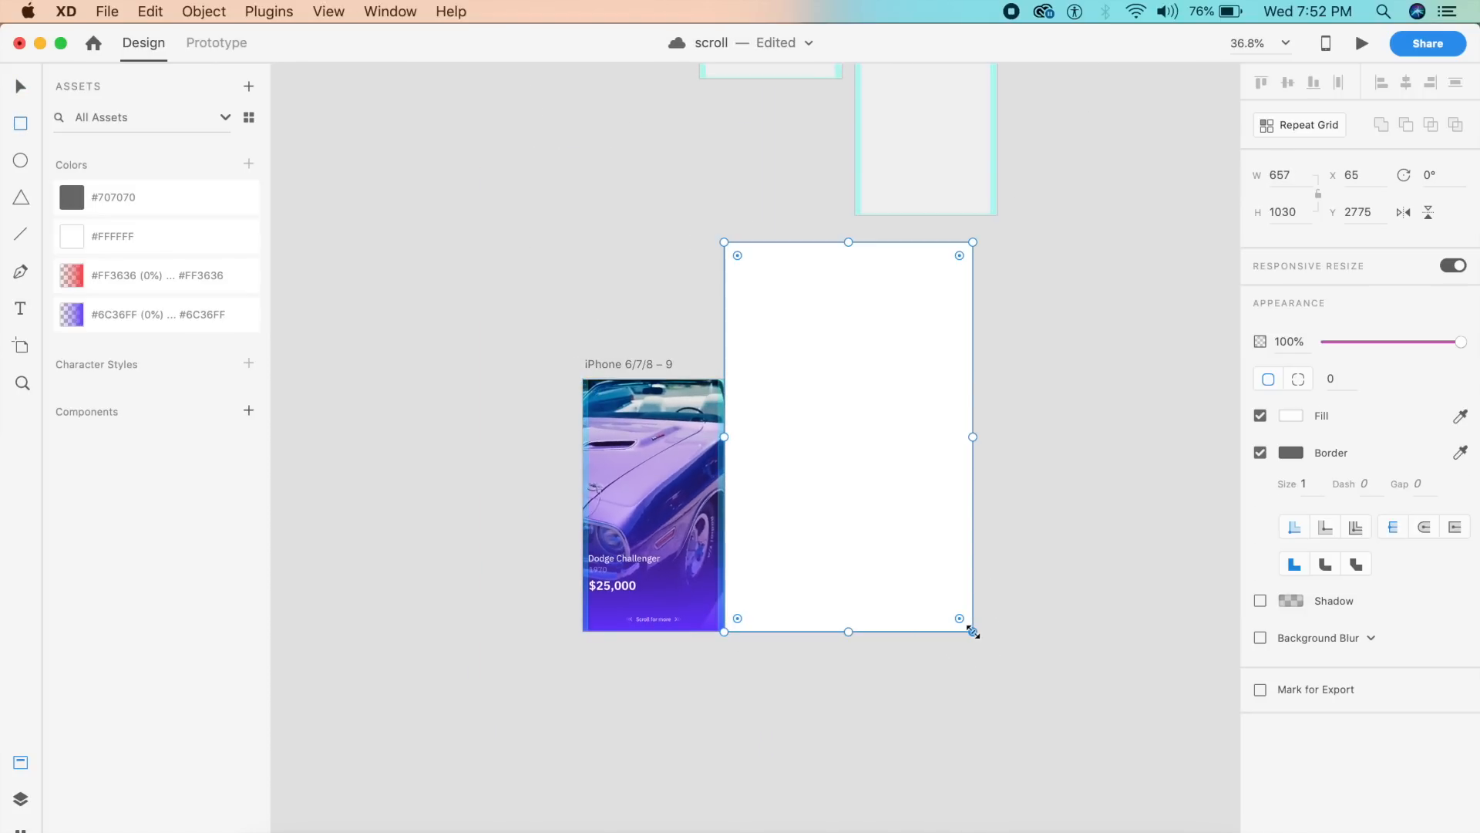
{"action": "key", "text": "Escape"}
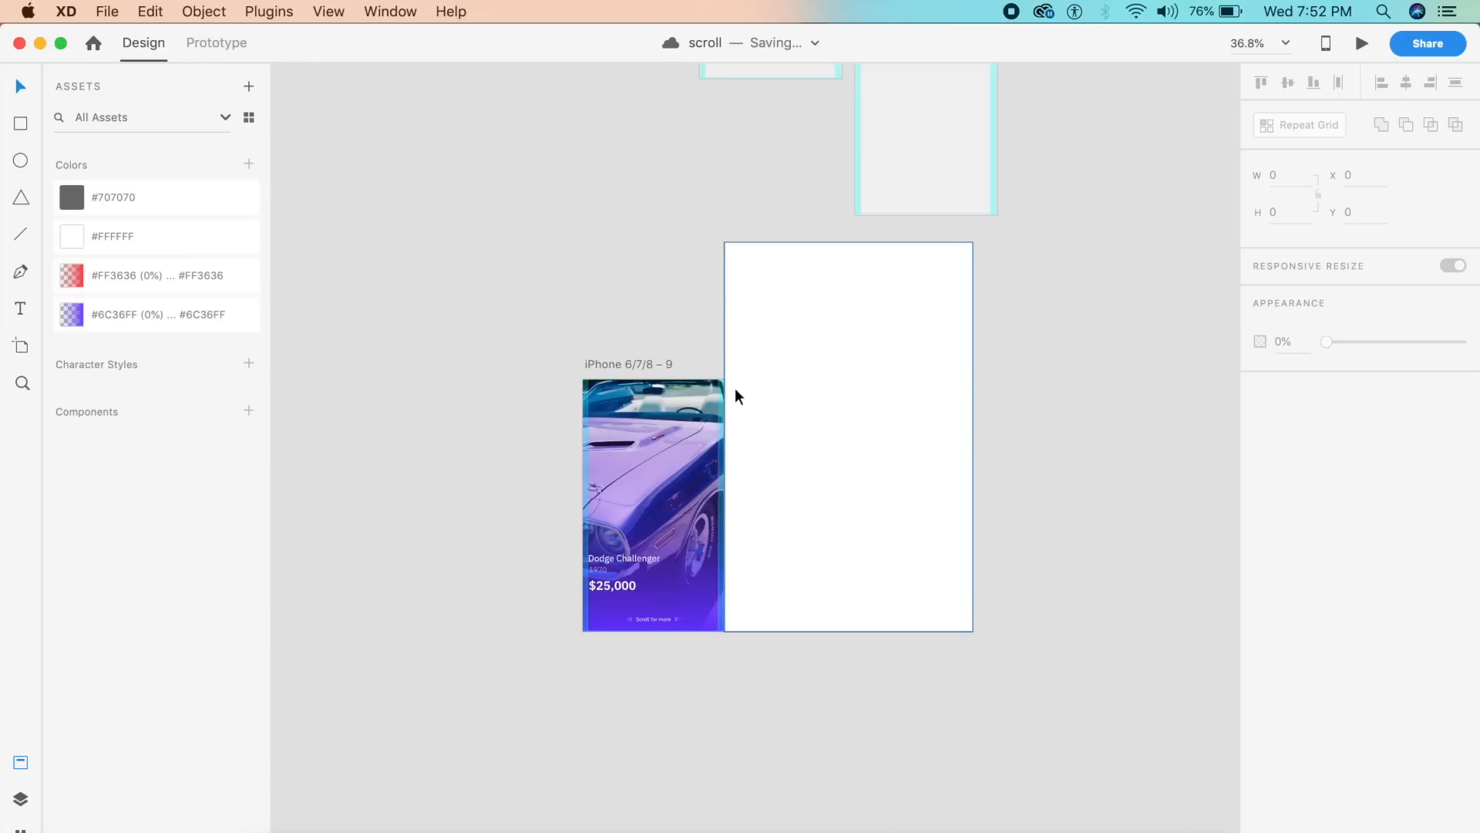
Remove the large rectangle's border and fill it with the saved #FF3636 (0%) to #FF3636 gradient
{"action": "scroll", "coordinate": [734, 387], "scroll_direction": "up", "scroll_amount": 5}
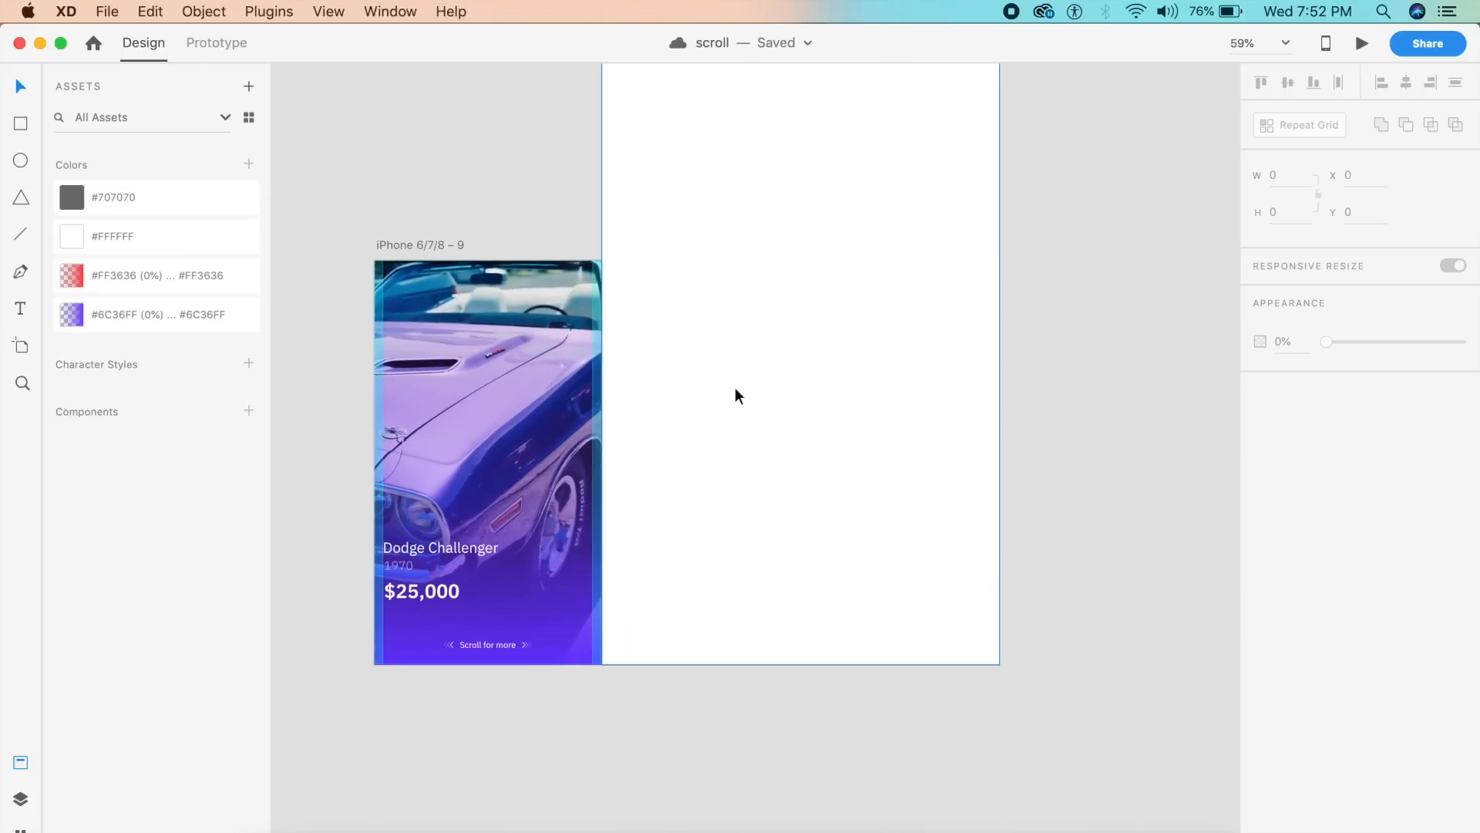
{"action": "left_click", "coordinate": [733, 387]}
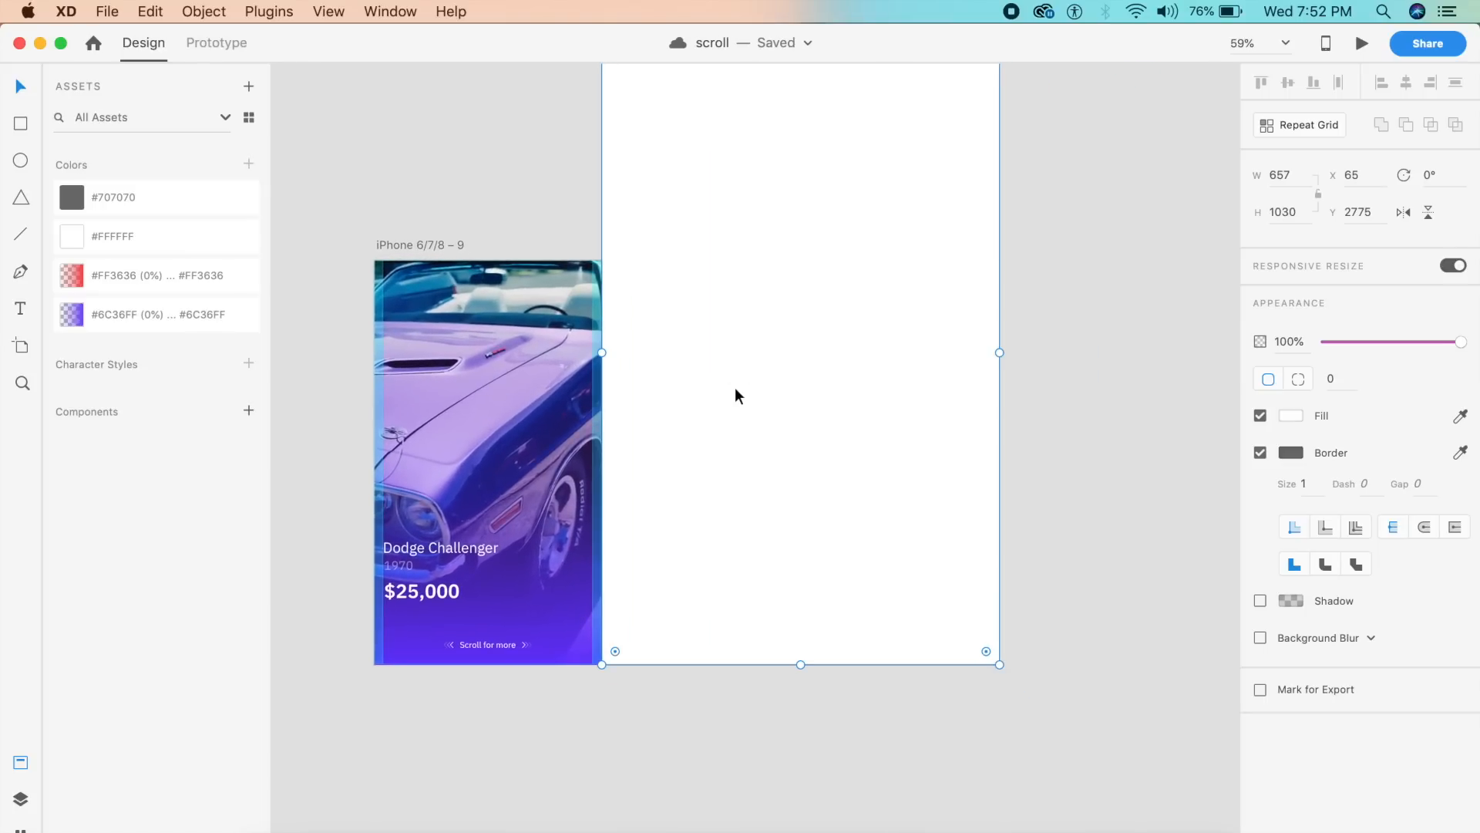
{"action": "left_click", "coordinate": [1261, 453]}
{"action": "left_click", "coordinate": [206, 272]}
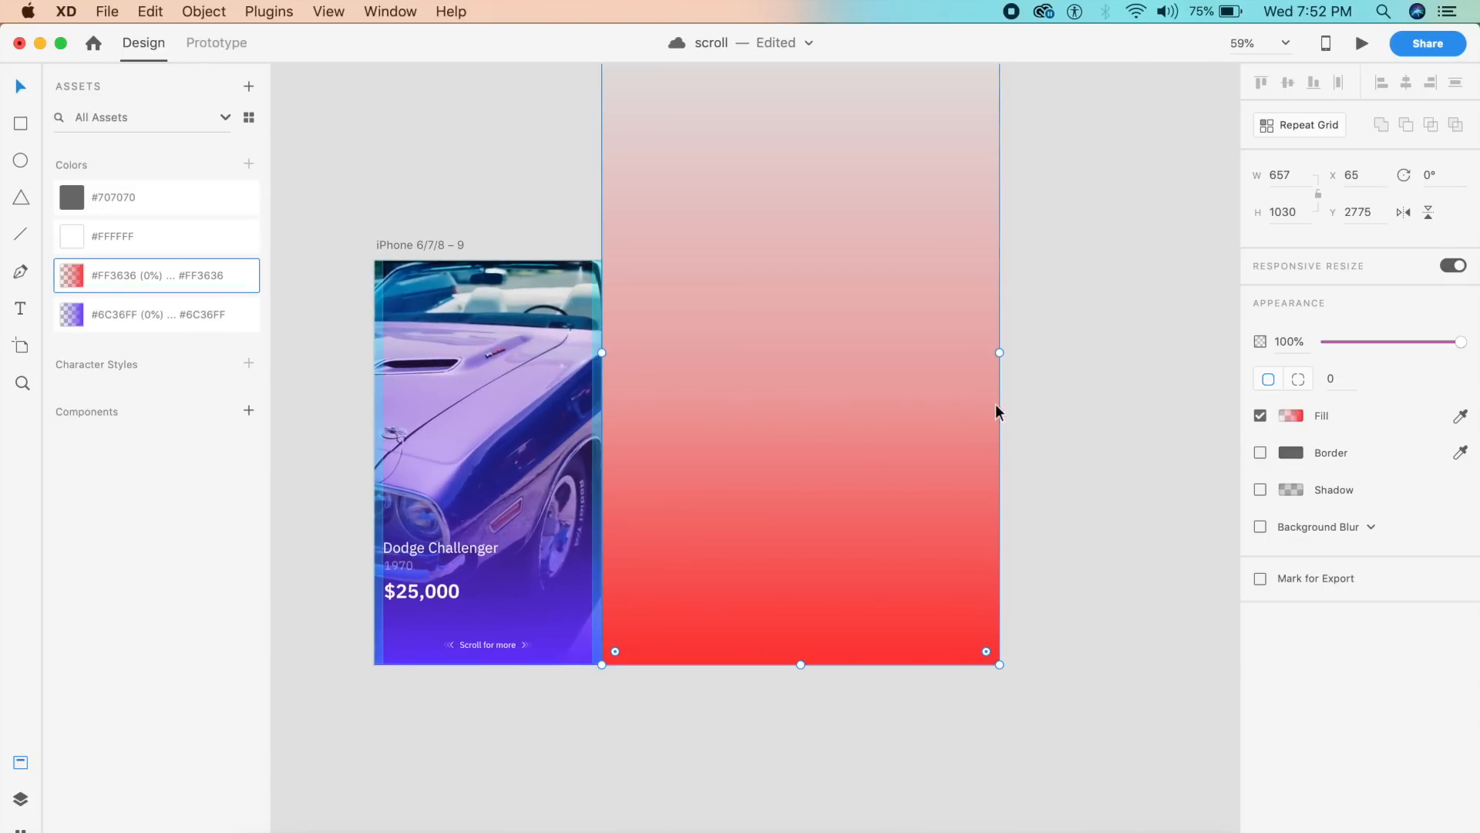
{"action": "left_click", "coordinate": [1044, 390]}
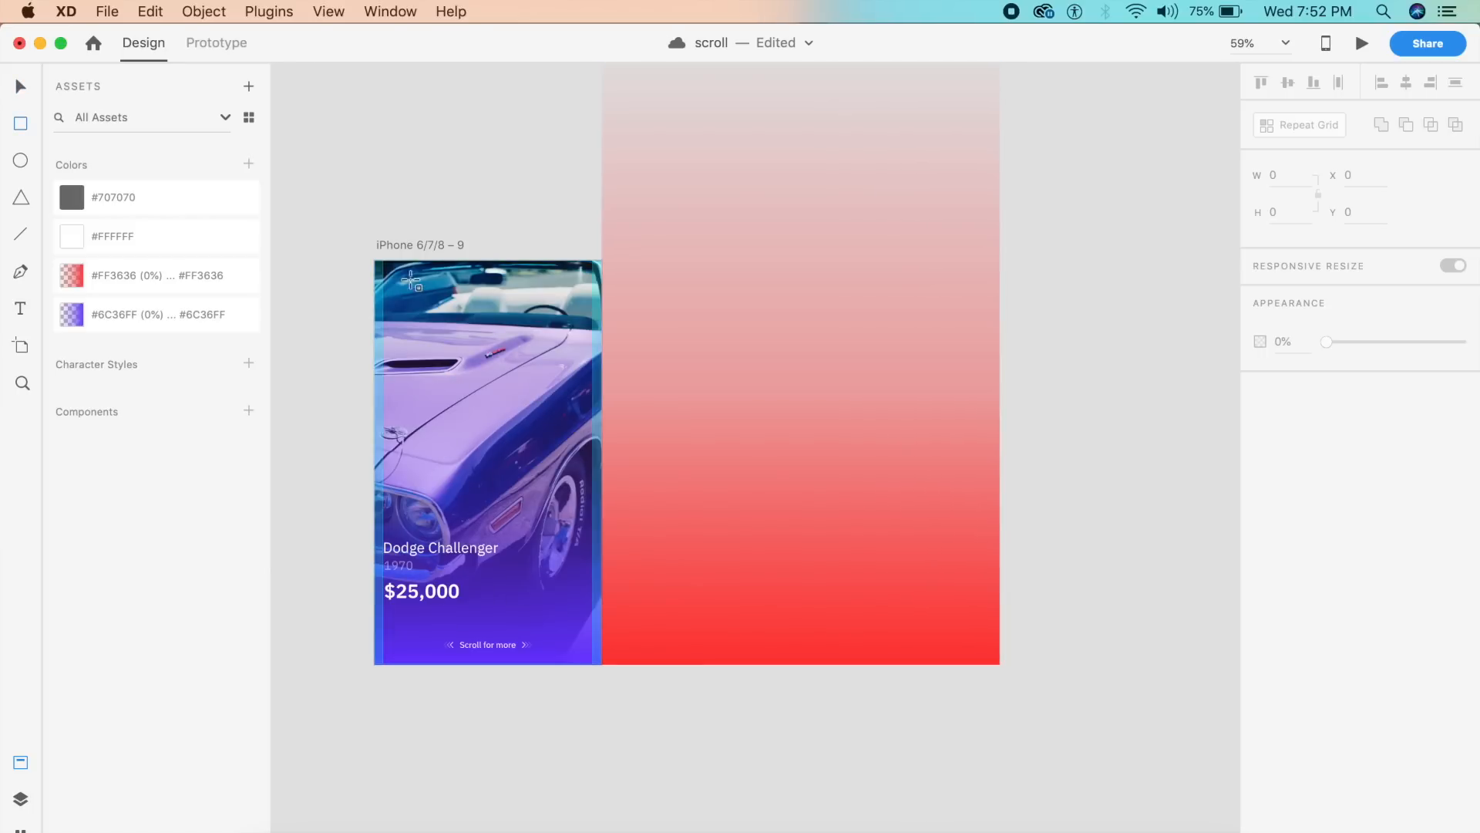
Move the red gradient rectangle horizontally away from the artboard to X 100
{"action": "key", "text": "v"}
{"action": "left_click", "coordinate": [793, 413]}
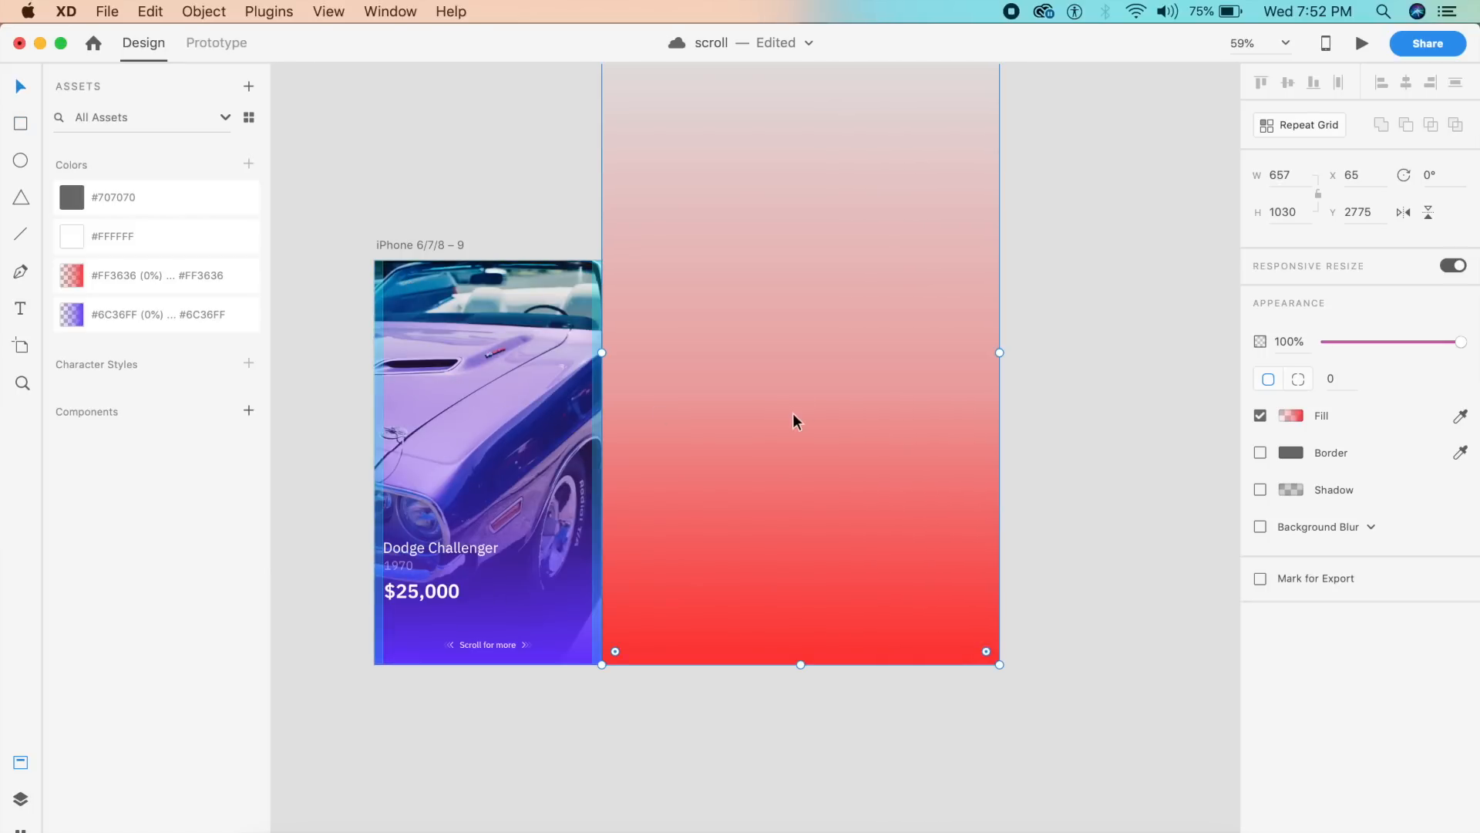
{"action": "left_click_drag", "start_coordinate": [791, 394], "coordinate": [812, 394]}
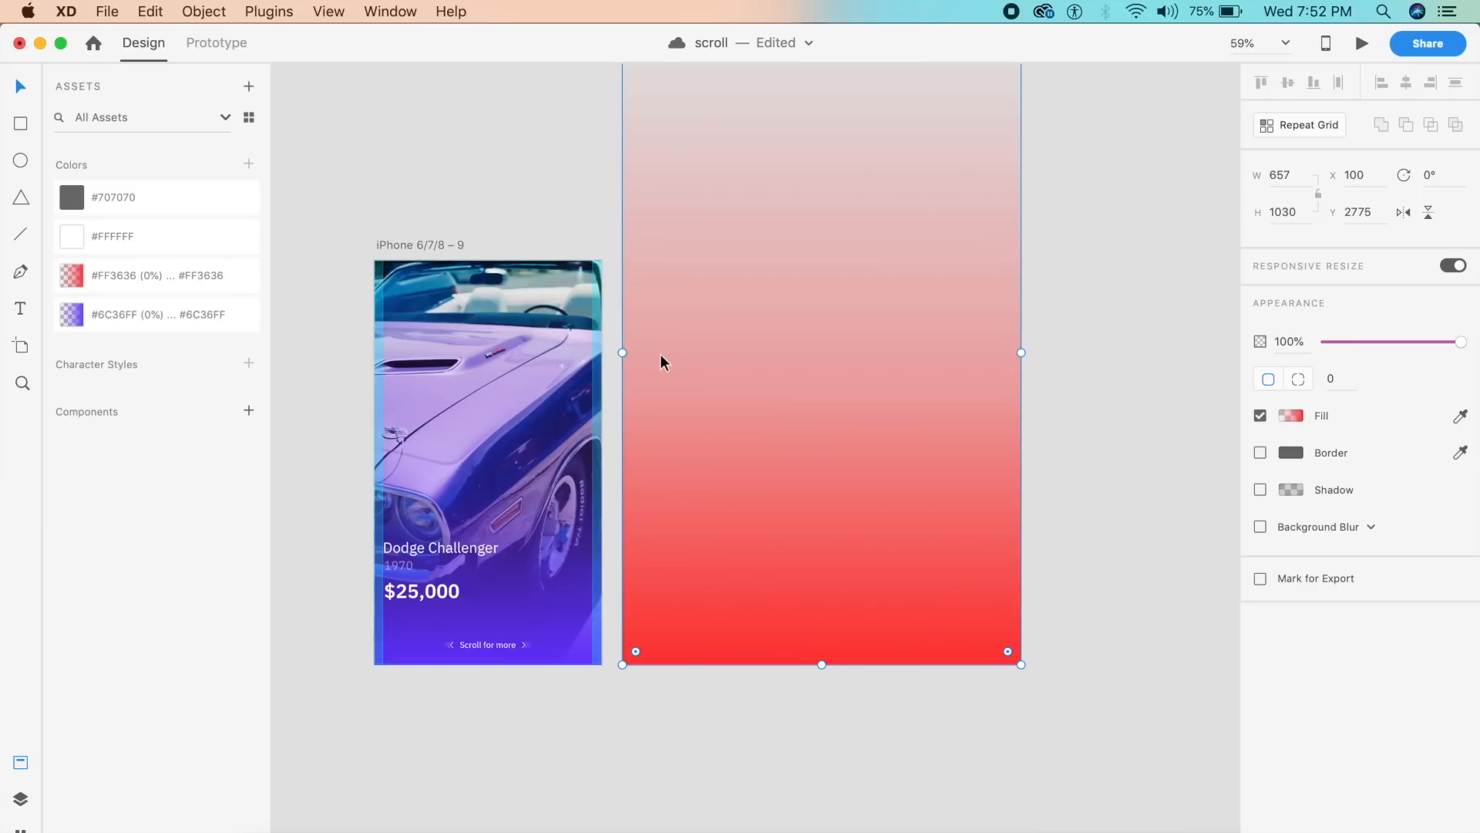
Move the red gradient rectangle back to X 359 over the artboard's edge and draw a 375 × 667 rectangle covering the artboard
{"action": "left_click_drag", "start_coordinate": [700, 353], "coordinate": [680, 359]}
{"action": "key", "text": "r"}
{"action": "left_click_drag", "start_coordinate": [373, 261], "coordinate": [599, 668]}
{"action": "key", "text": "Escape"}
{"action": "left_click", "coordinate": [572, 498]}
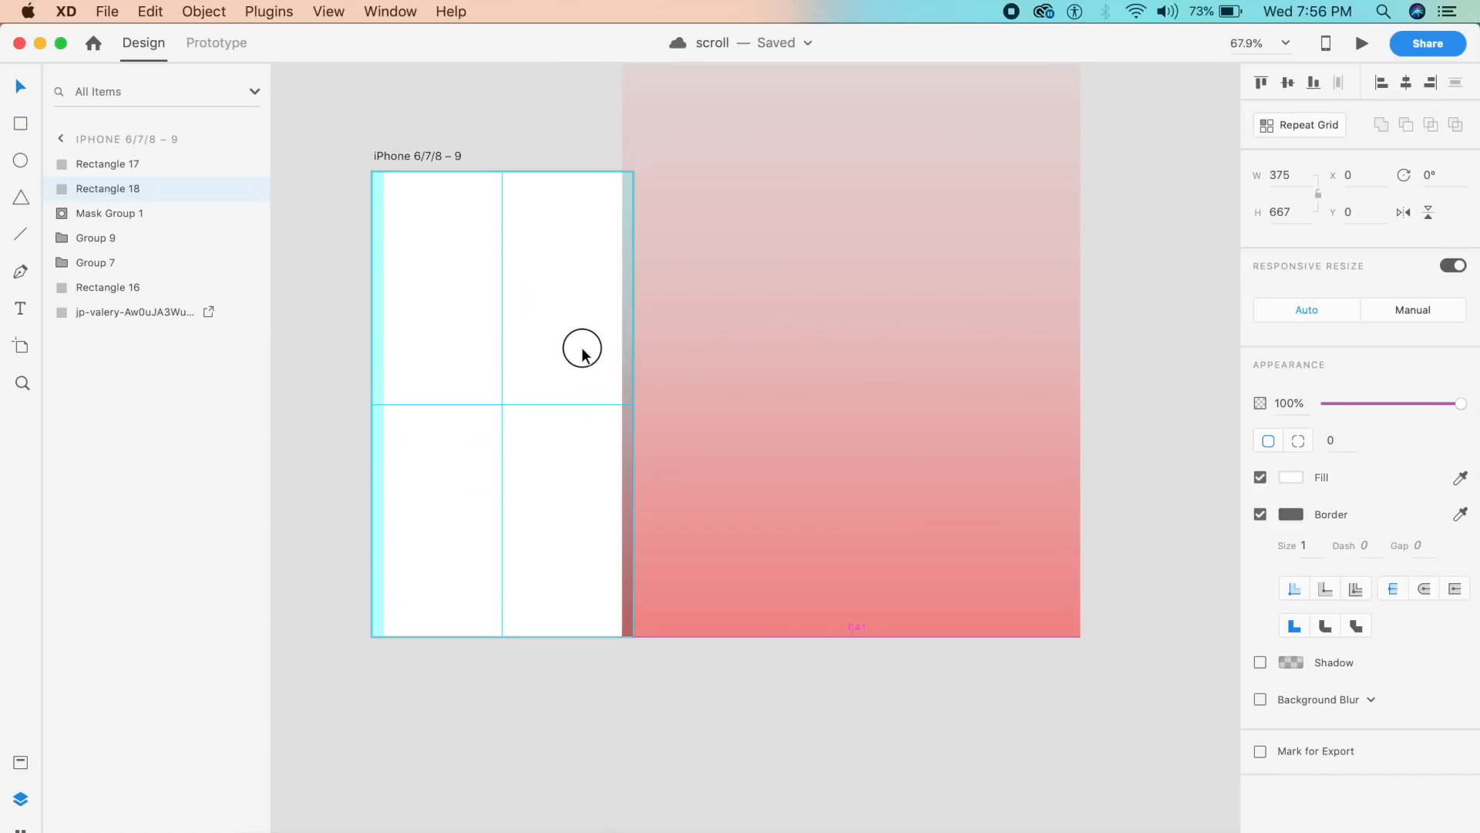
{"action": "left_click", "coordinate": [581, 347]}
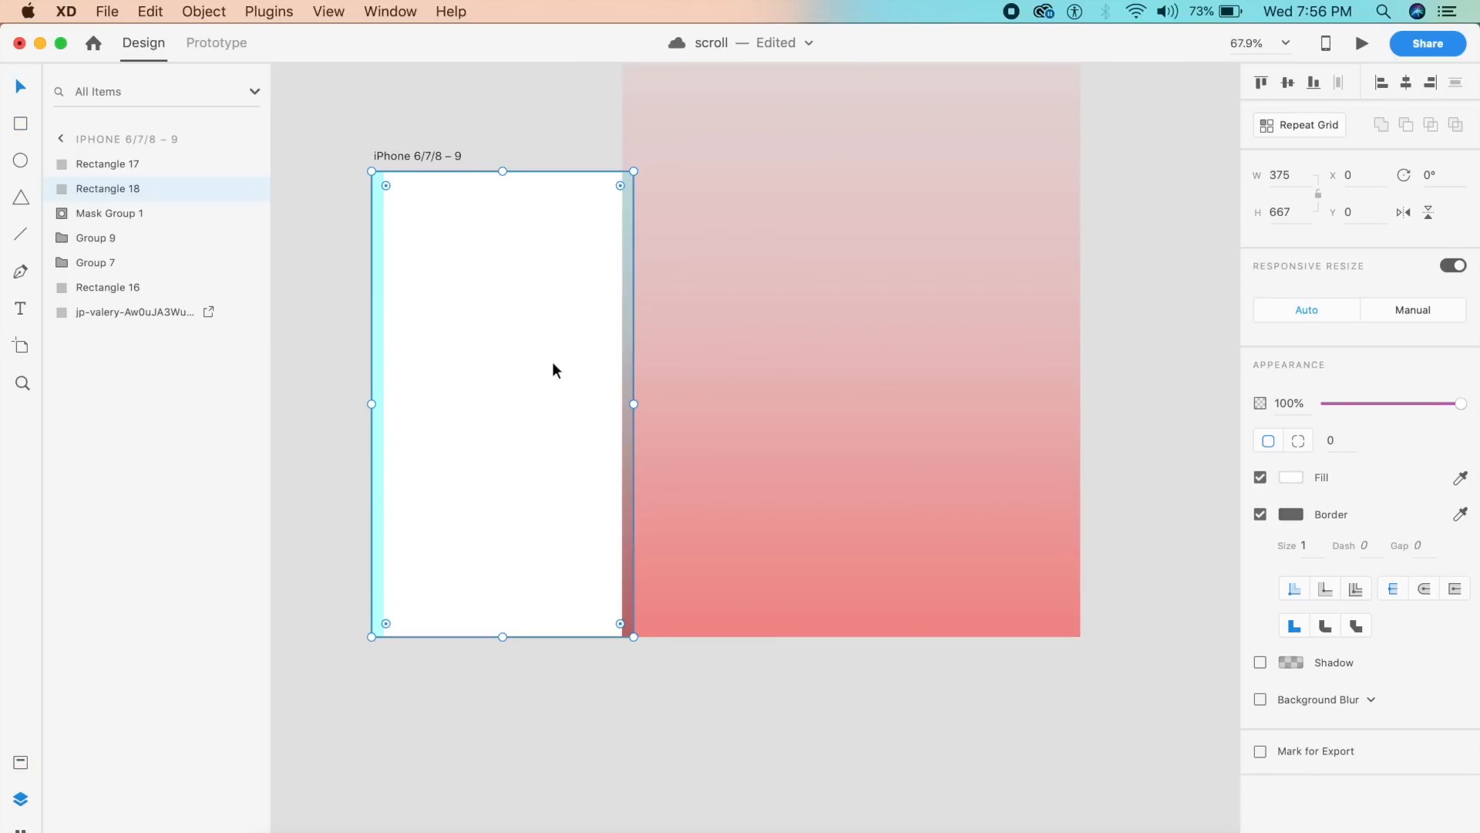
Send the large red gradient rectangle backward so it sits behind the white full-artboard rectangle
{"action": "left_click", "coordinate": [803, 460], "text": "shift"}
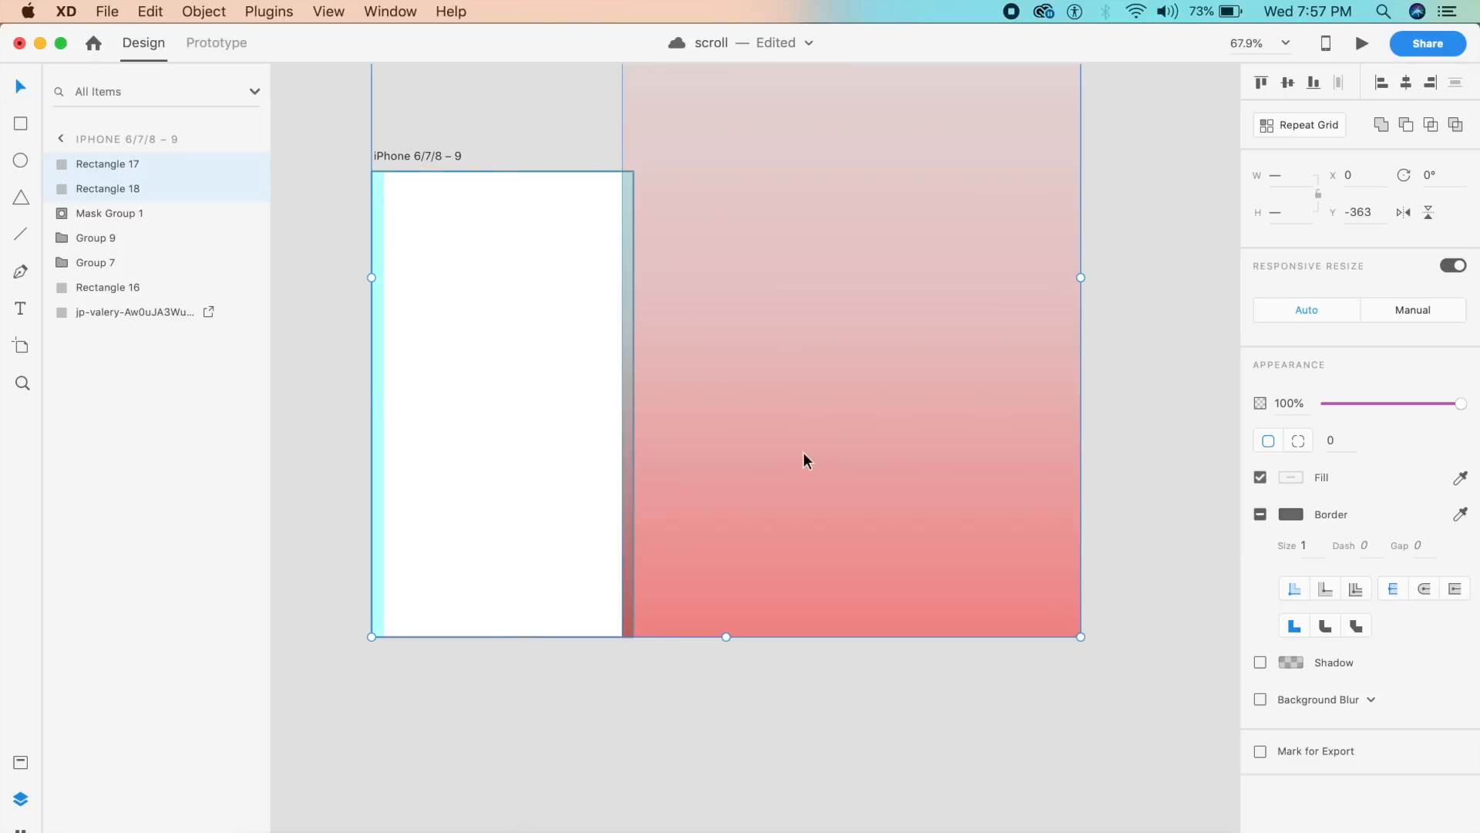
{"action": "left_click", "coordinate": [739, 685]}
{"action": "left_click", "coordinate": [628, 505]}
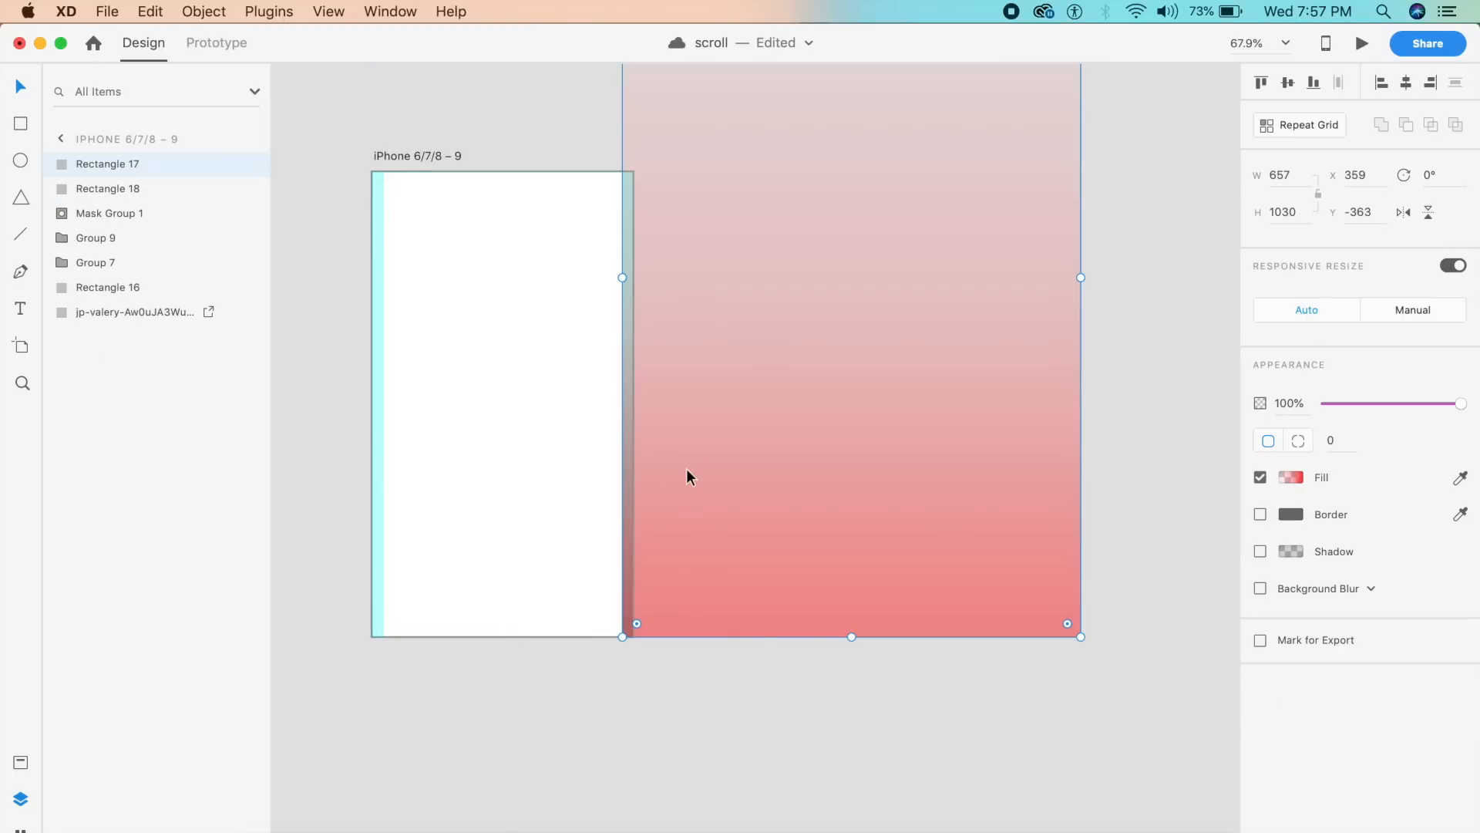
{"action": "key", "text": "super+bracketleft"}
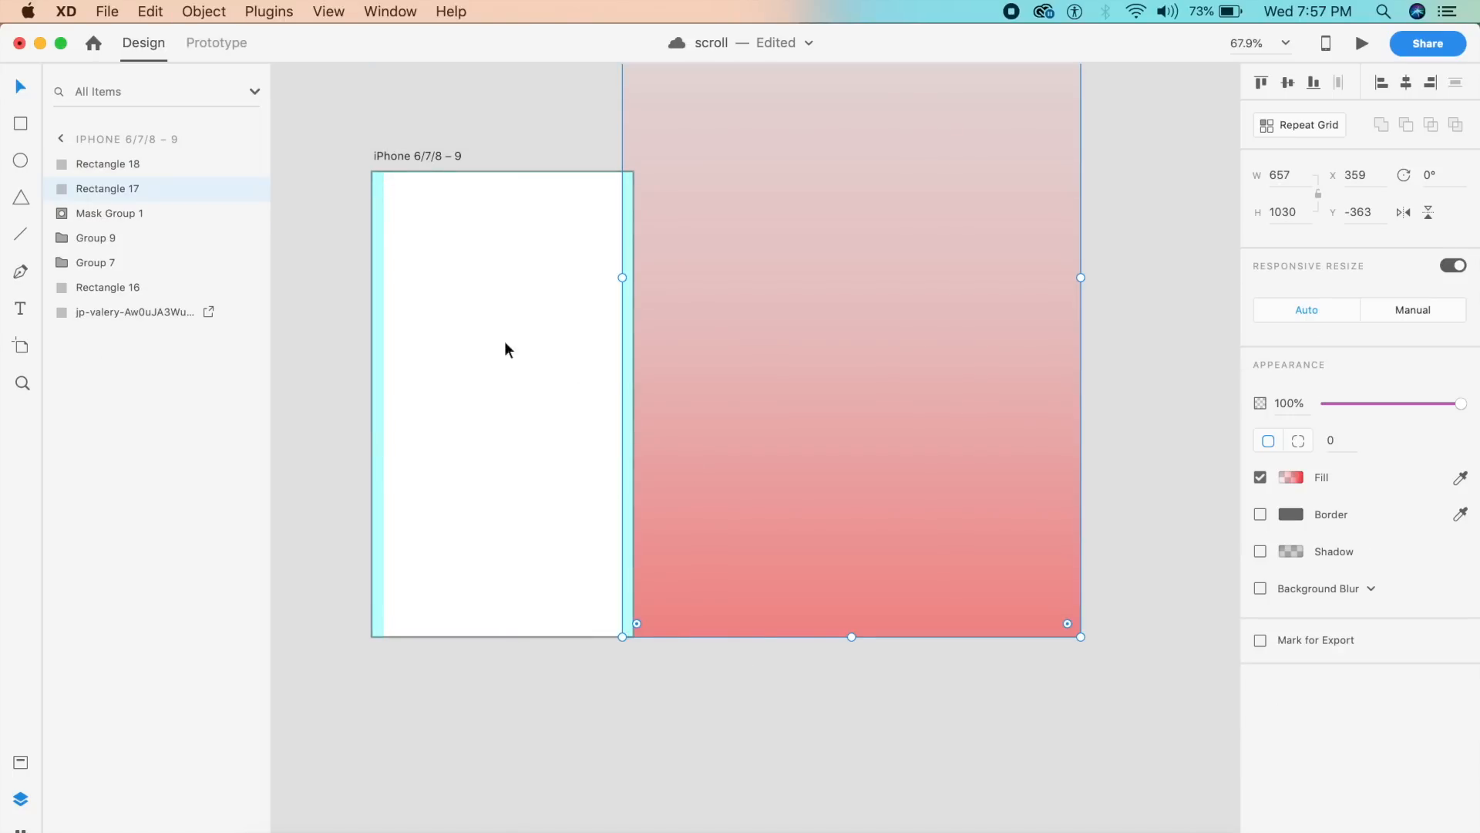
{"action": "left_click", "coordinate": [571, 673]}
Mask the red and purple gradient rectangles (Rectangle 17 and Rectangle 16) with the white full-artboard rectangle
{"action": "left_click", "coordinate": [568, 552]}
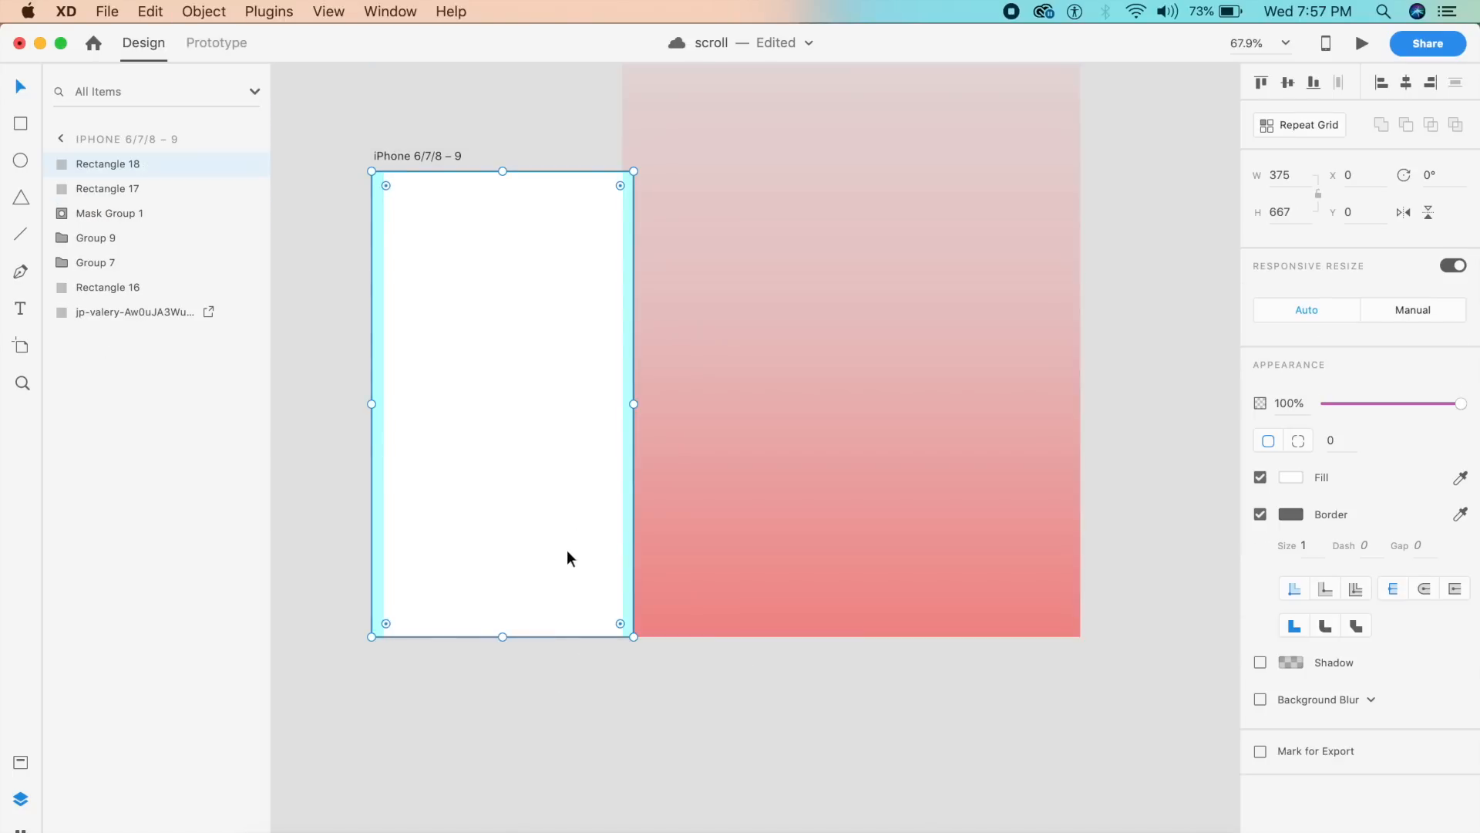
{"action": "left_click", "coordinate": [682, 543], "text": "shift"}
{"action": "left_click", "coordinate": [117, 293], "text": "shift"}
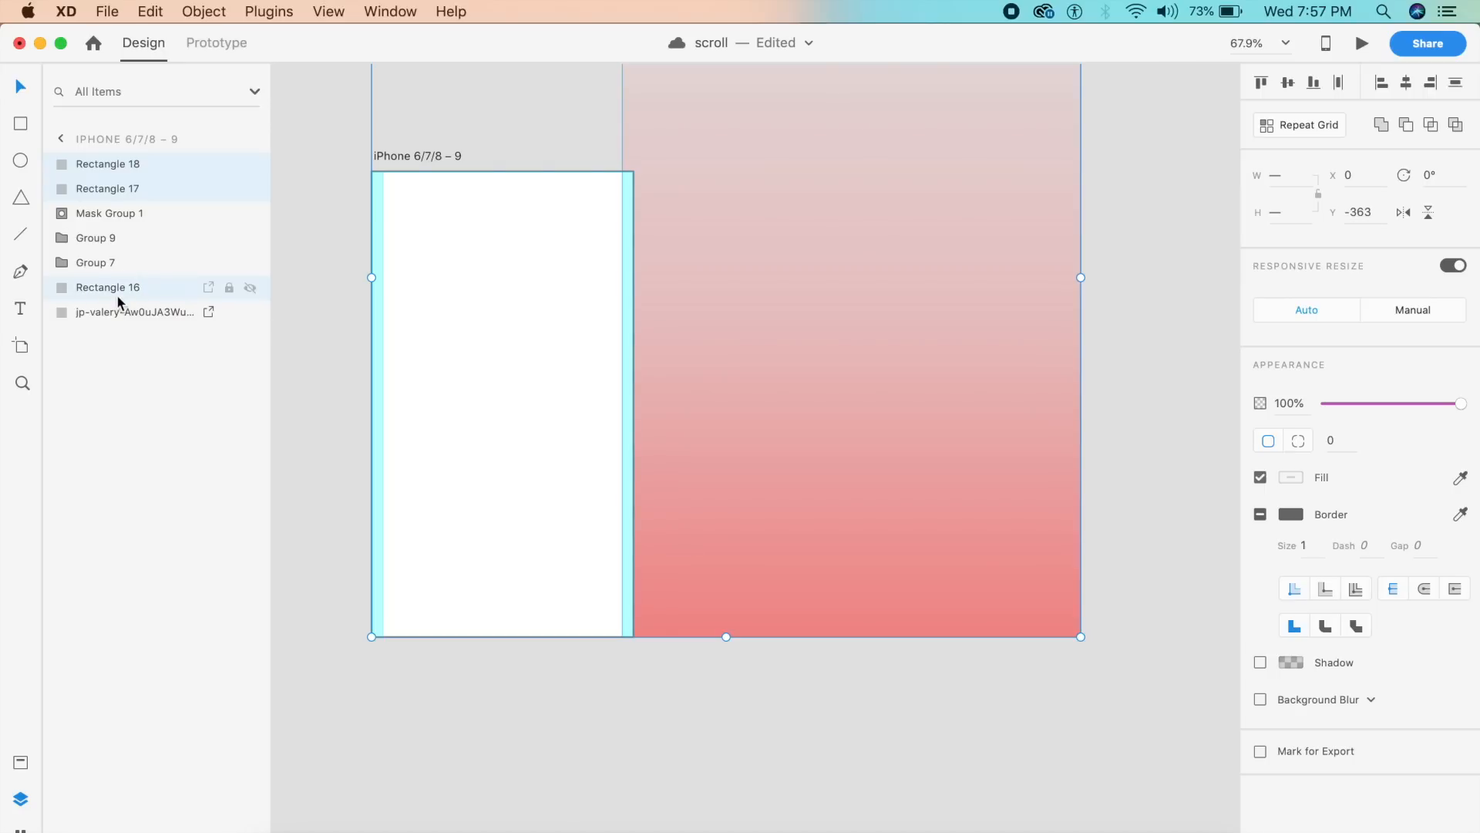
{"action": "key", "text": "super+shift+m"}
{"action": "left_click", "coordinate": [731, 655]}
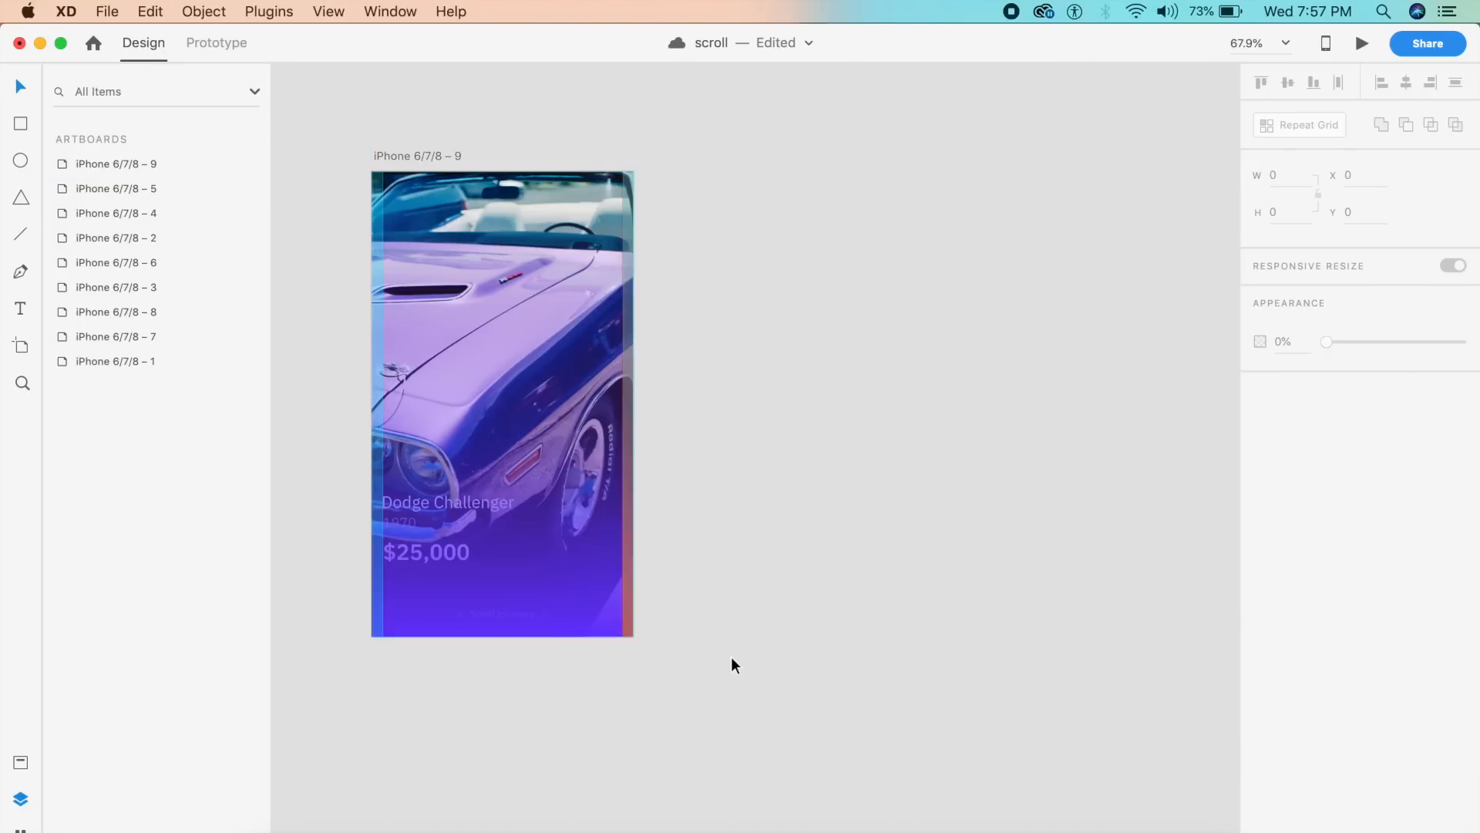
Inside the new mask group, move the red gradient rectangle to X 375, just beyond the artboard's right edge
{"action": "scroll", "coordinate": [731, 655], "scroll_direction": "up", "scroll_amount": 3}
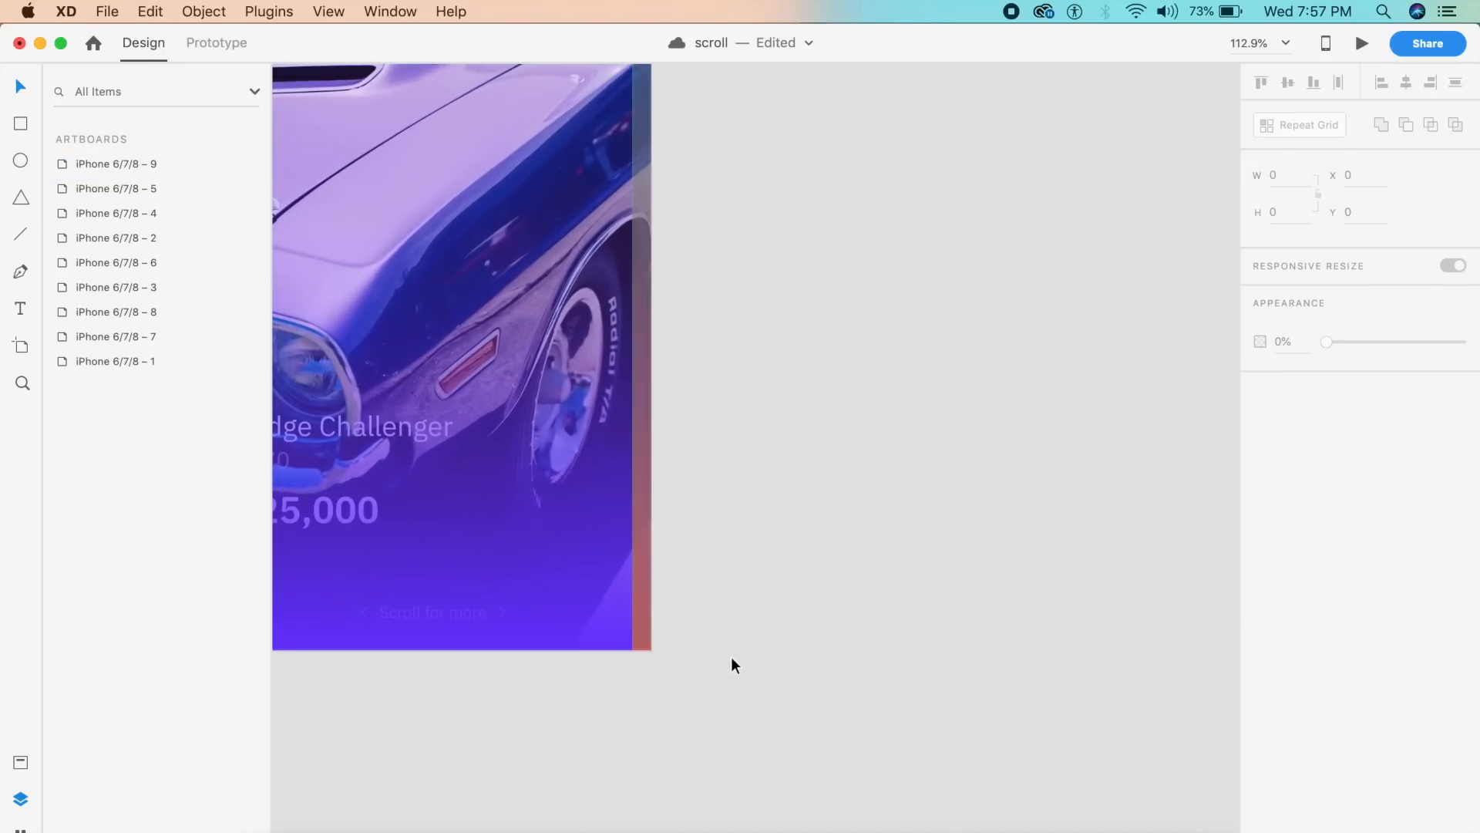
{"action": "double_click", "coordinate": [637, 562]}
{"action": "scroll", "coordinate": [728, 525], "scroll_direction": "down", "scroll_amount": 3}
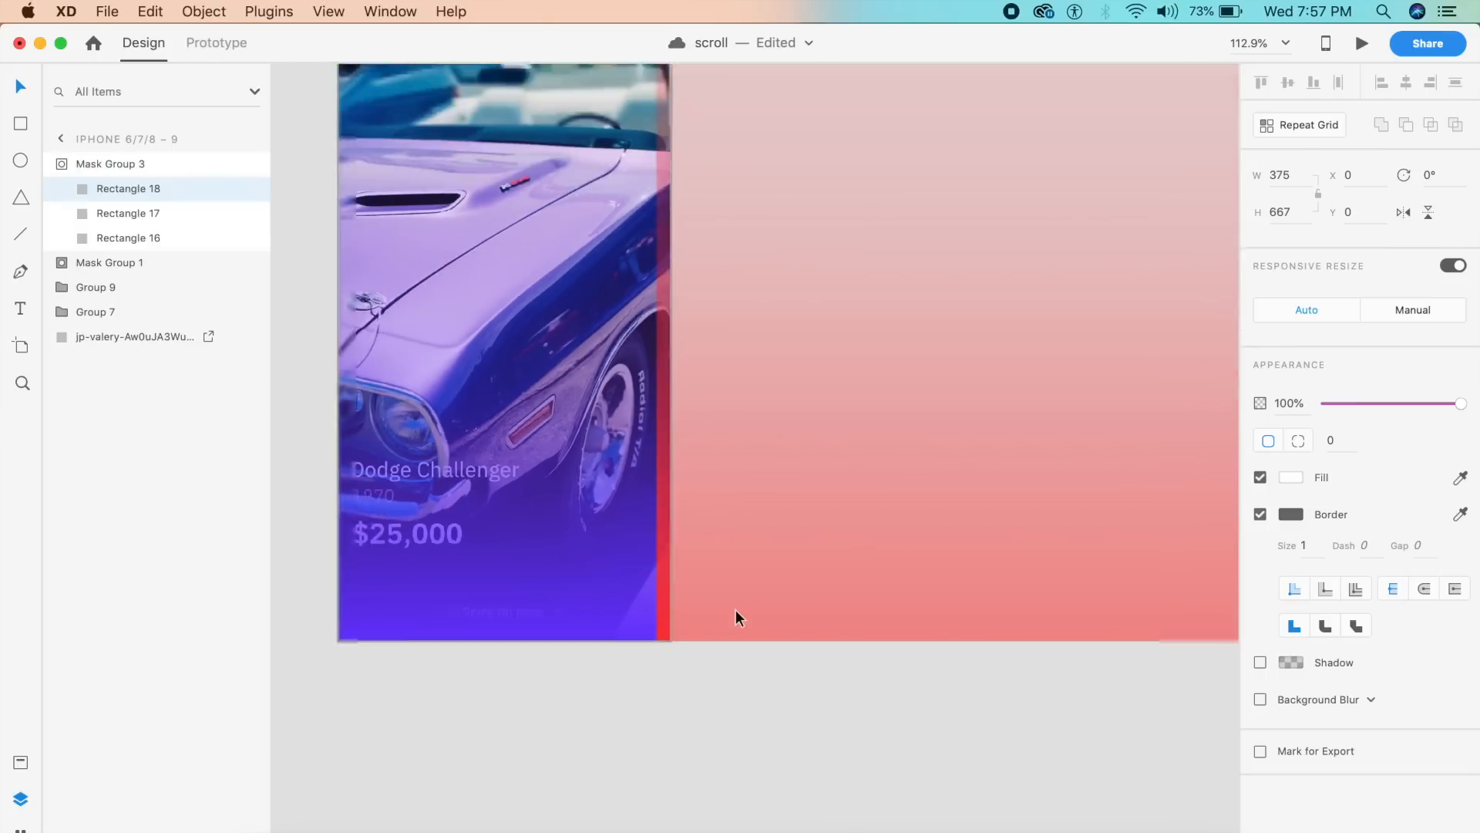
{"action": "left_click", "coordinate": [733, 527]}
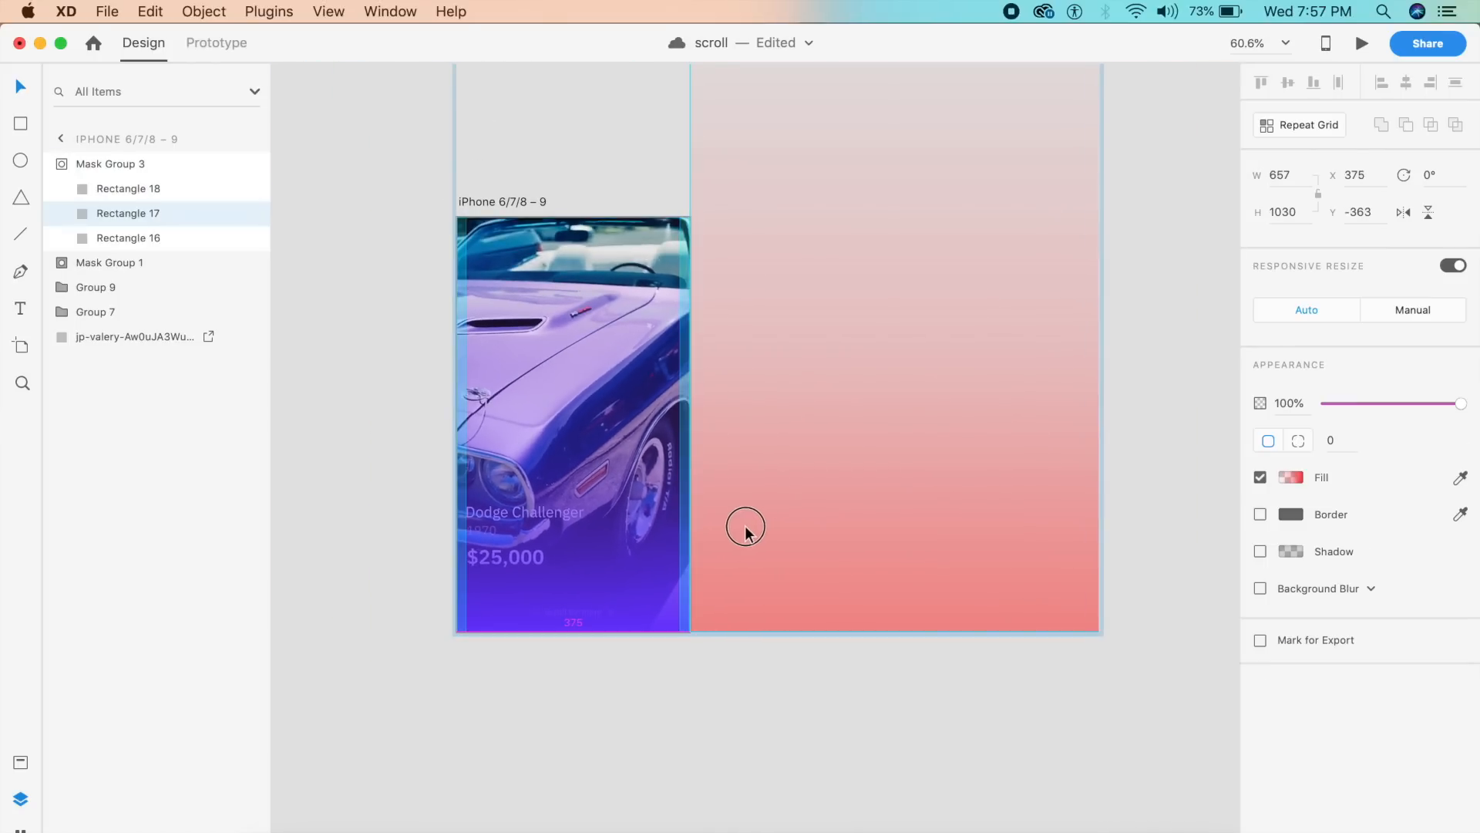
{"action": "left_click", "coordinate": [767, 716]}
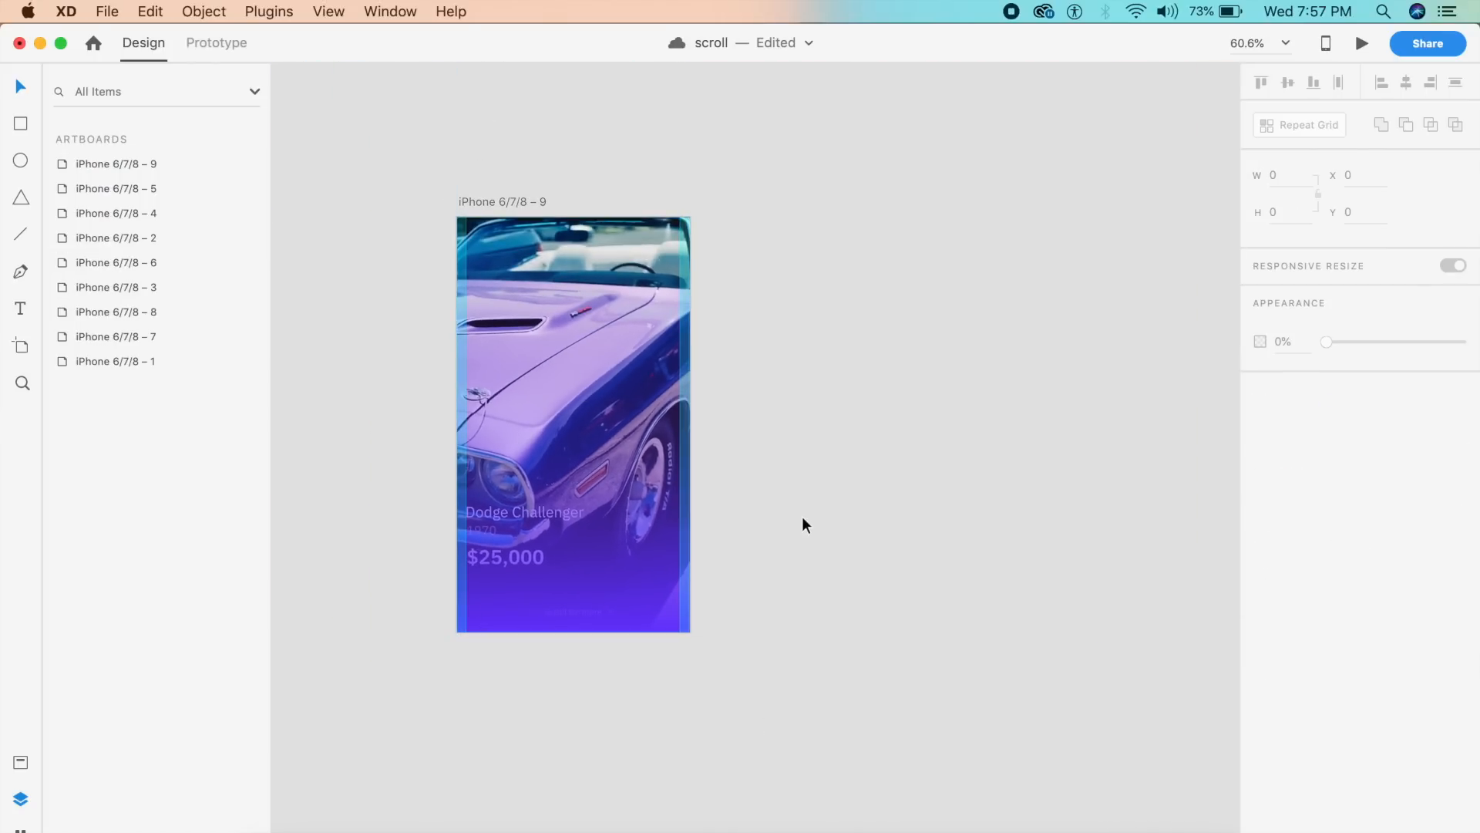
Send the gradient mask group backward behind the car's text and the scroll hint, keeping it above the photo
{"action": "left_click", "coordinate": [607, 515]}
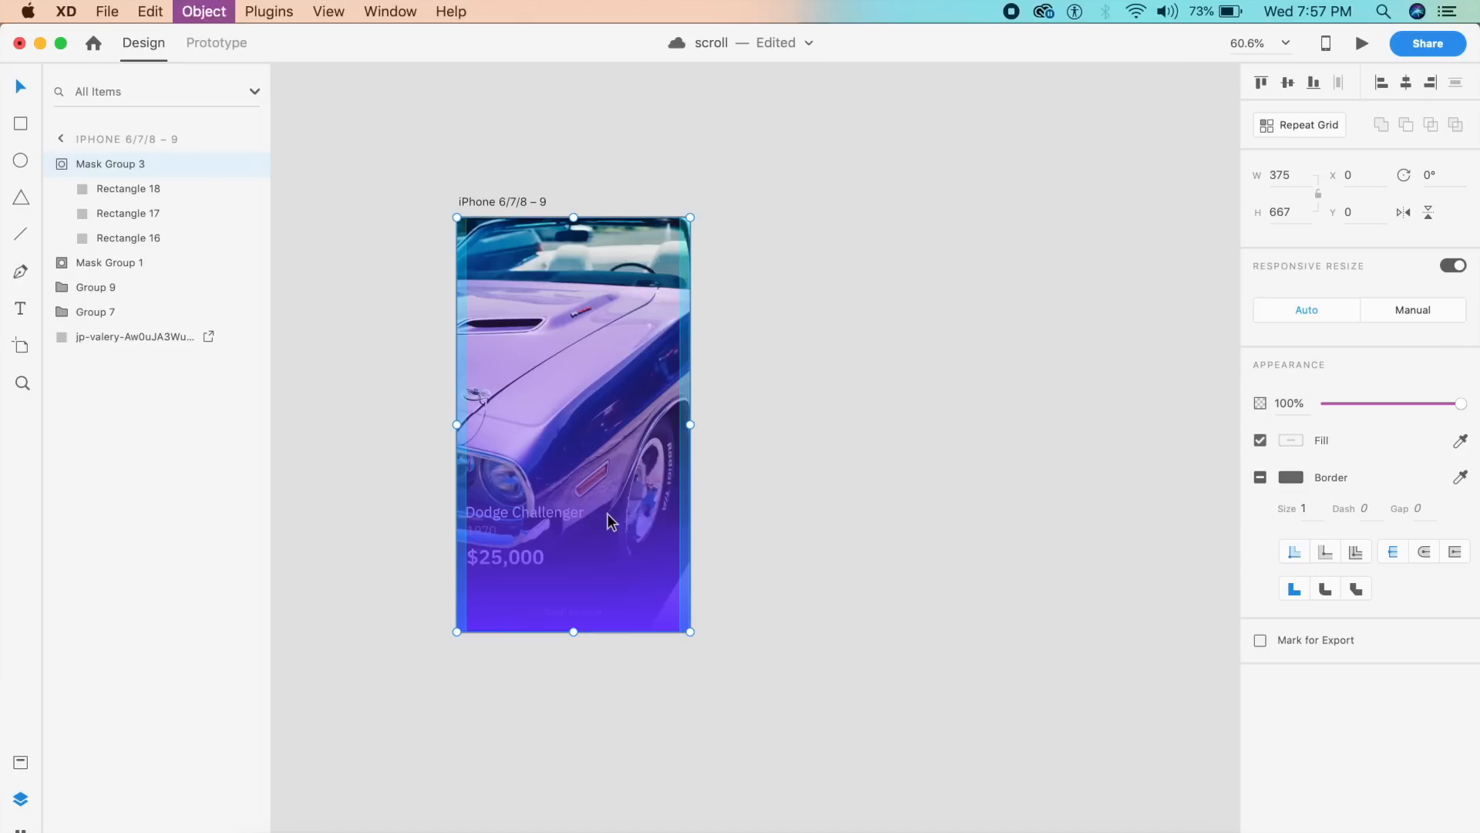
{"action": "key", "text": "super+bracketleft"}
{"action": "key", "text": "super+bracketleft"}
{"action": "key", "text": "super+bracketleft"}
{"action": "left_click", "coordinate": [747, 569]}
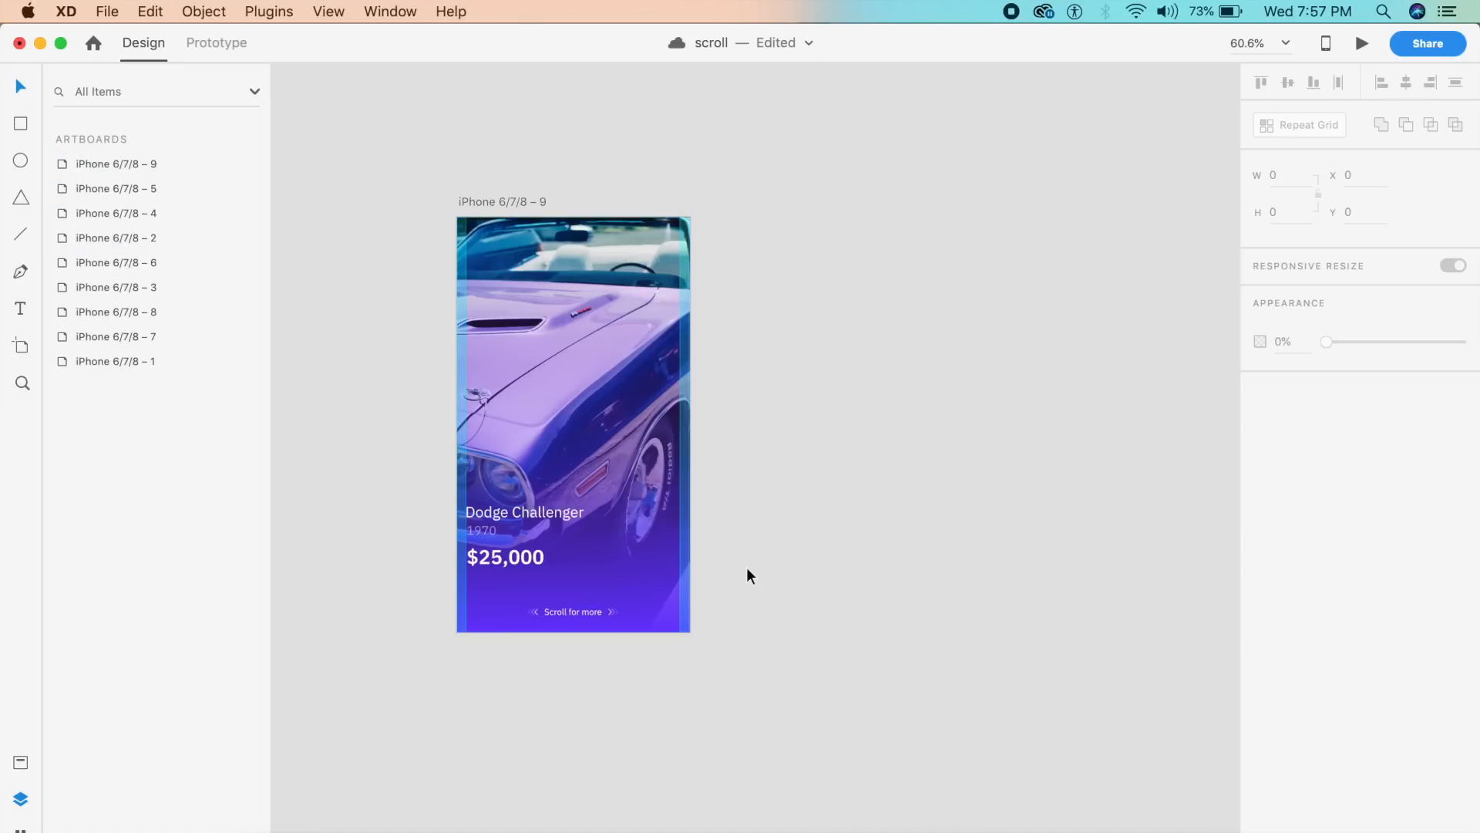
Duplicate the iPhone 6/7/8 – 9 artboard
{"action": "scroll", "coordinate": [746, 567], "scroll_direction": "up", "scroll_amount": 5}
{"action": "scroll", "coordinate": [747, 566], "scroll_direction": "up", "scroll_amount": 3}
{"action": "scroll", "coordinate": [746, 567], "scroll_direction": "left", "scroll_amount": 2}
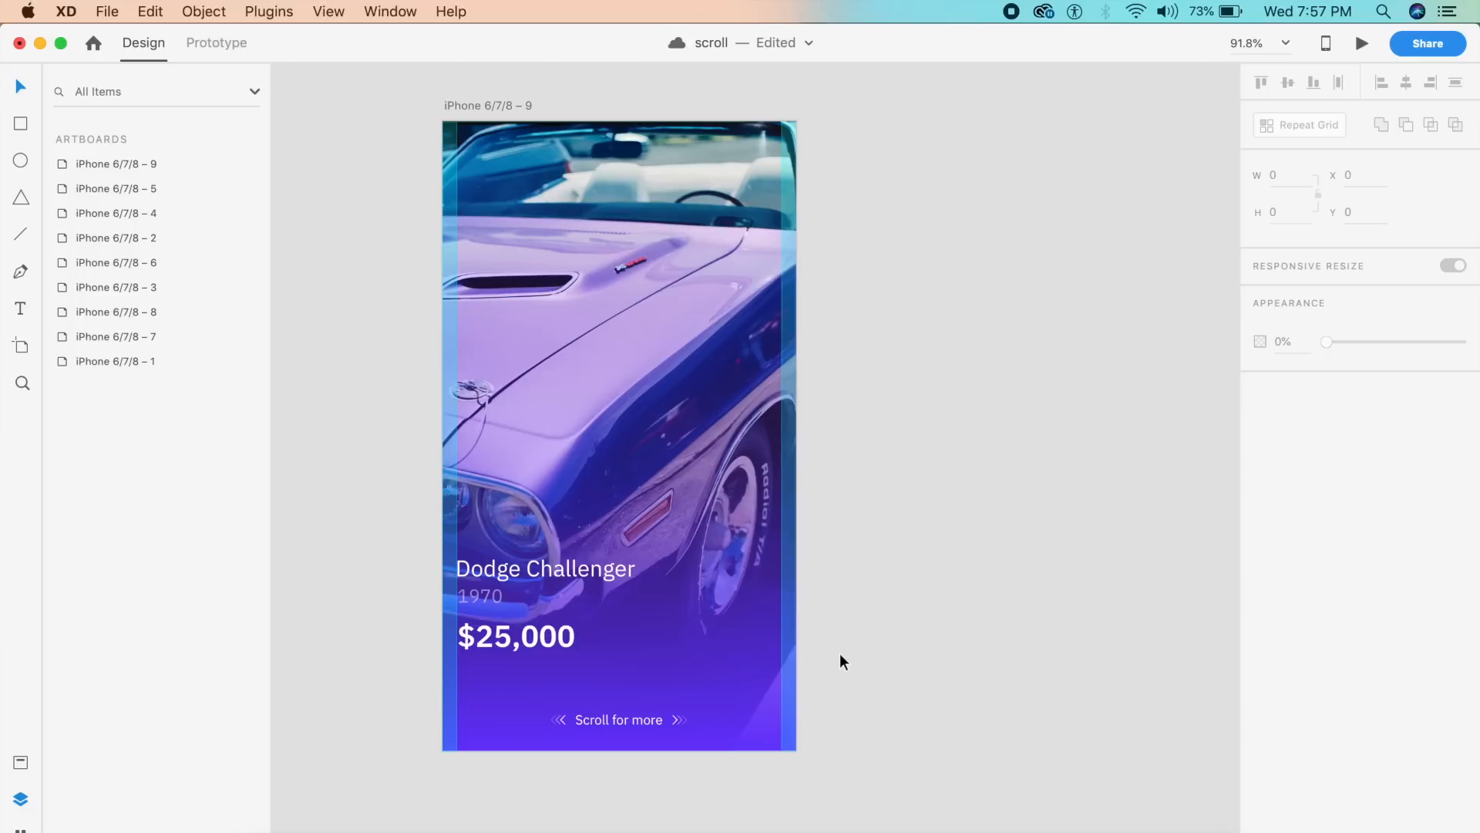
{"action": "scroll", "coordinate": [839, 705], "scroll_direction": "down", "scroll_amount": 5}
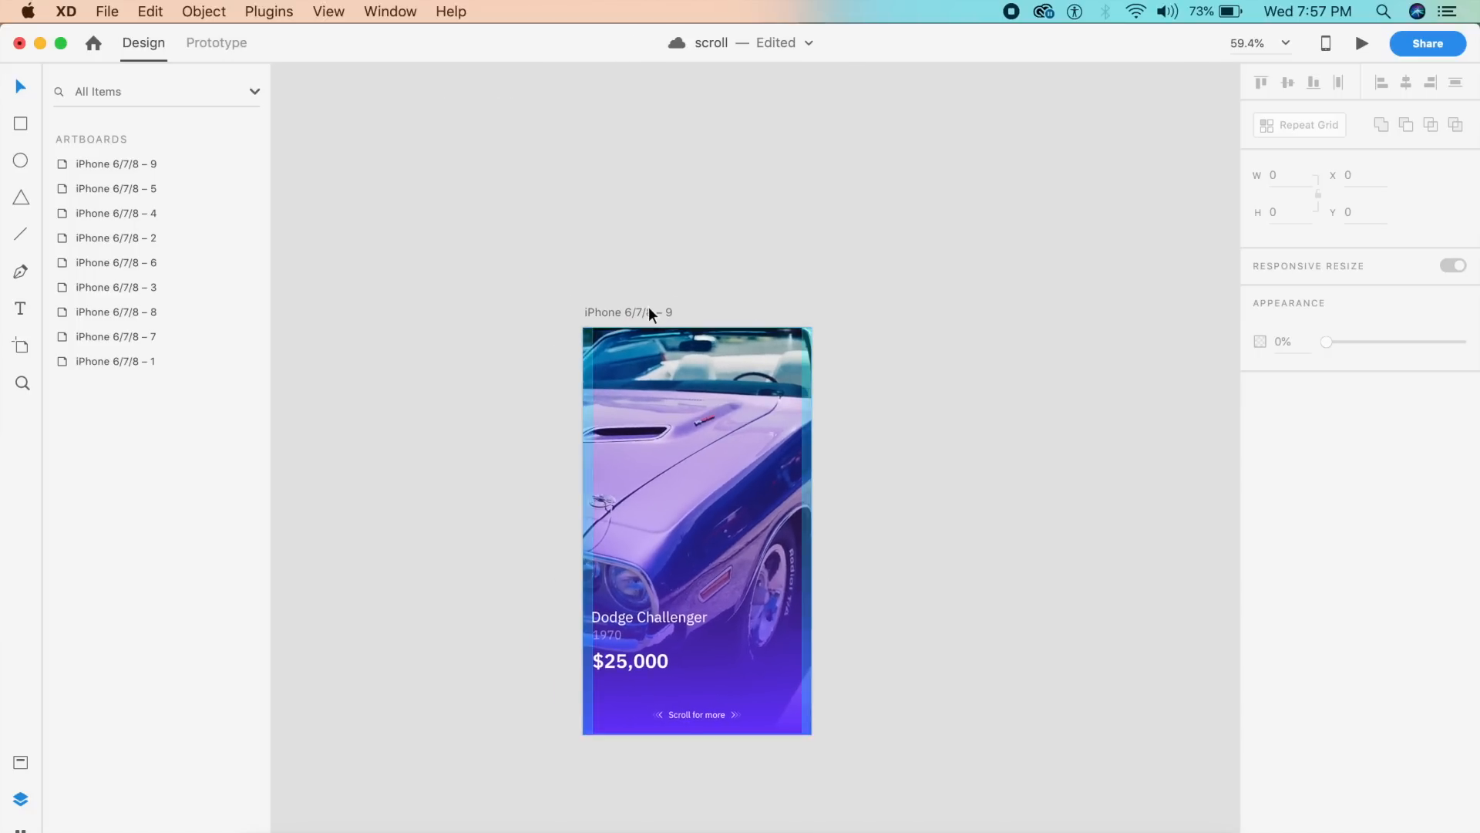
{"action": "left_click", "coordinate": [649, 310]}
{"action": "key", "text": "super+d"}
{"action": "scroll", "coordinate": [742, 666], "scroll_direction": "right", "scroll_amount": 5}
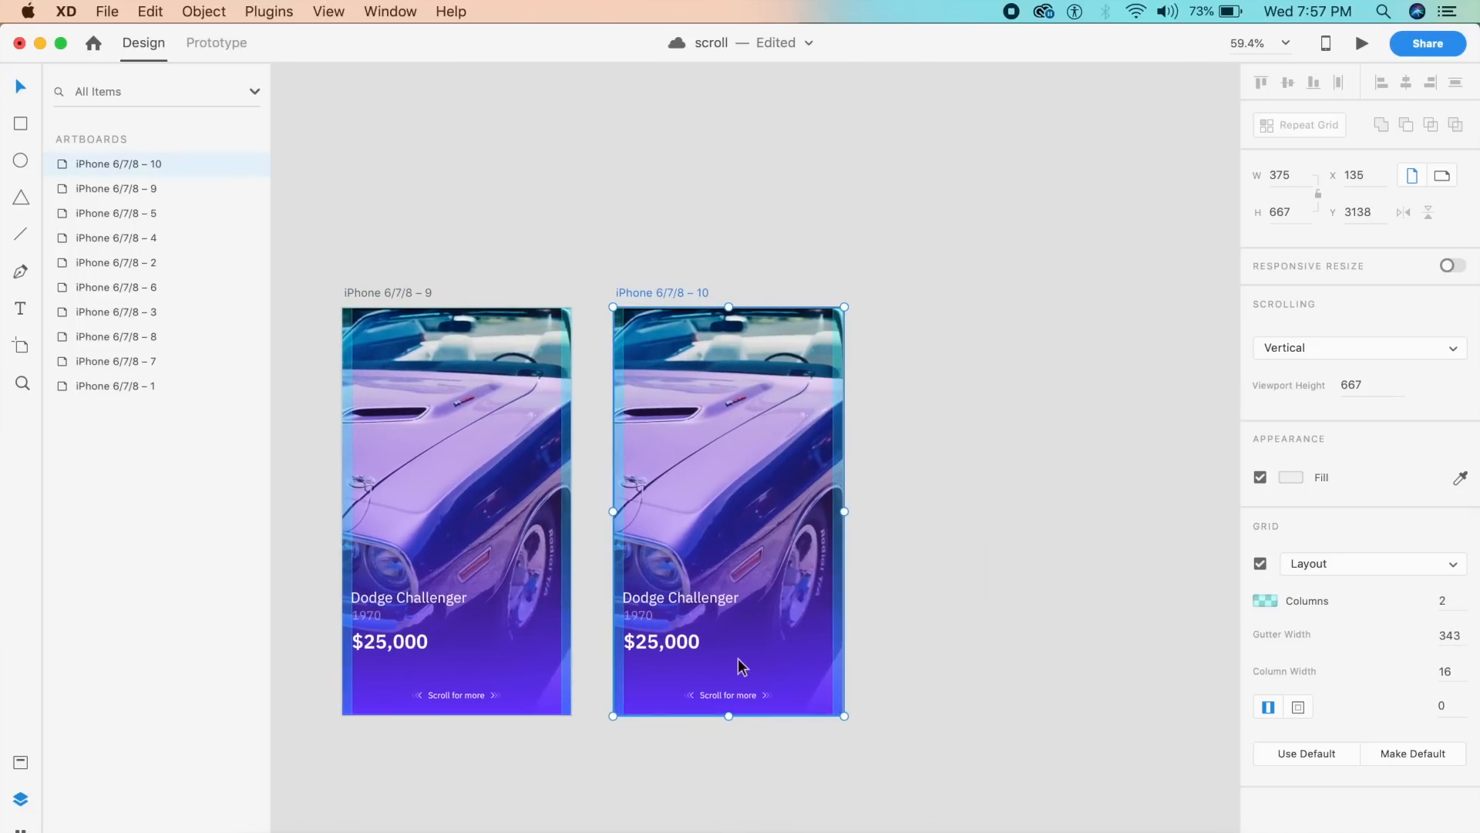
On the duplicated artboard, move the car name and price group down to Y 512 and set its opacity to 0%
{"action": "scroll", "coordinate": [786, 423], "scroll_direction": "up", "scroll_amount": 3}
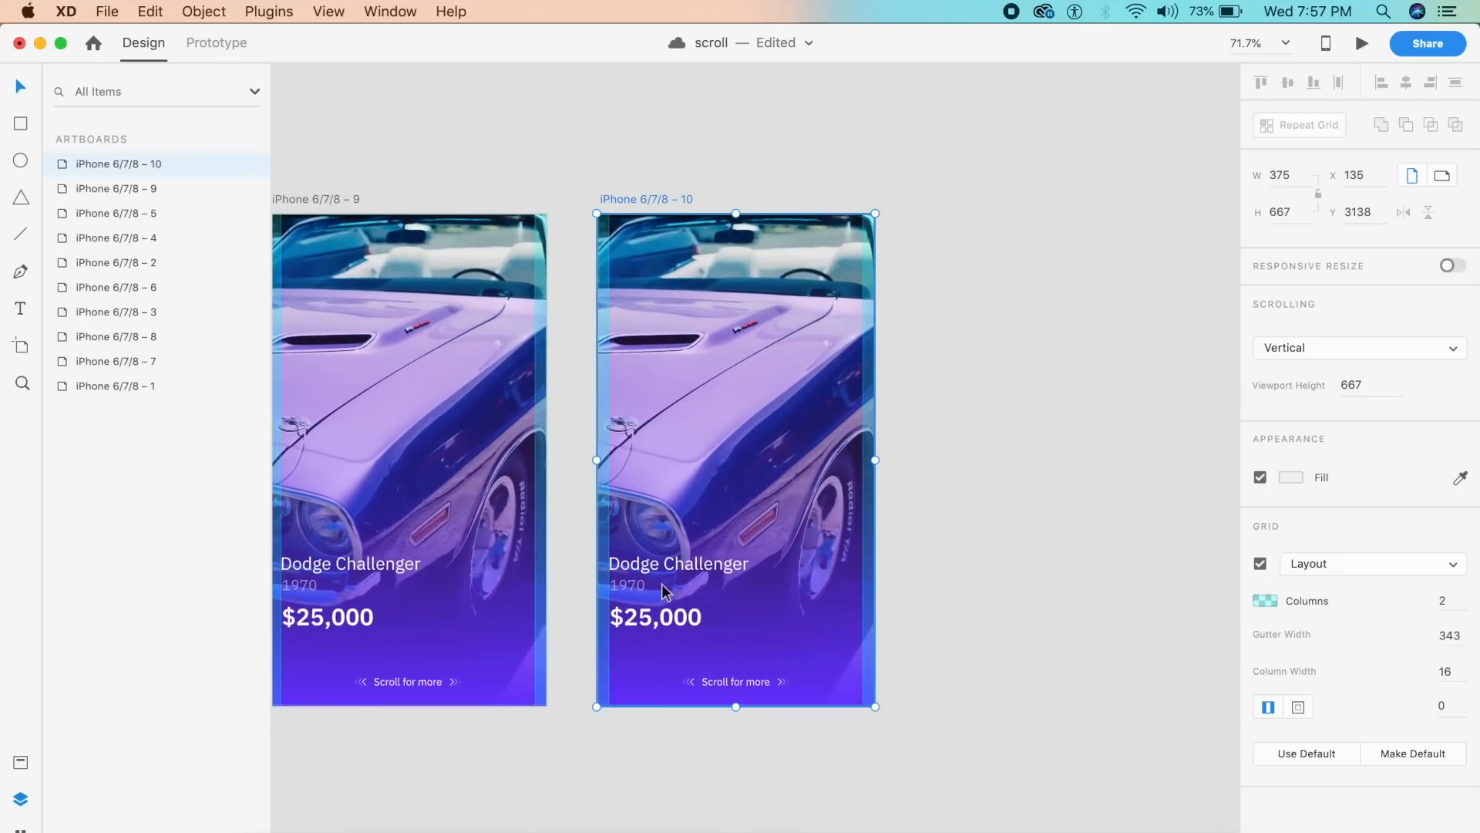
{"action": "left_click_drag", "start_coordinate": [609, 594], "coordinate": [630, 629]}
{"action": "left_click_drag", "start_coordinate": [1461, 403], "coordinate": [1303, 404]}
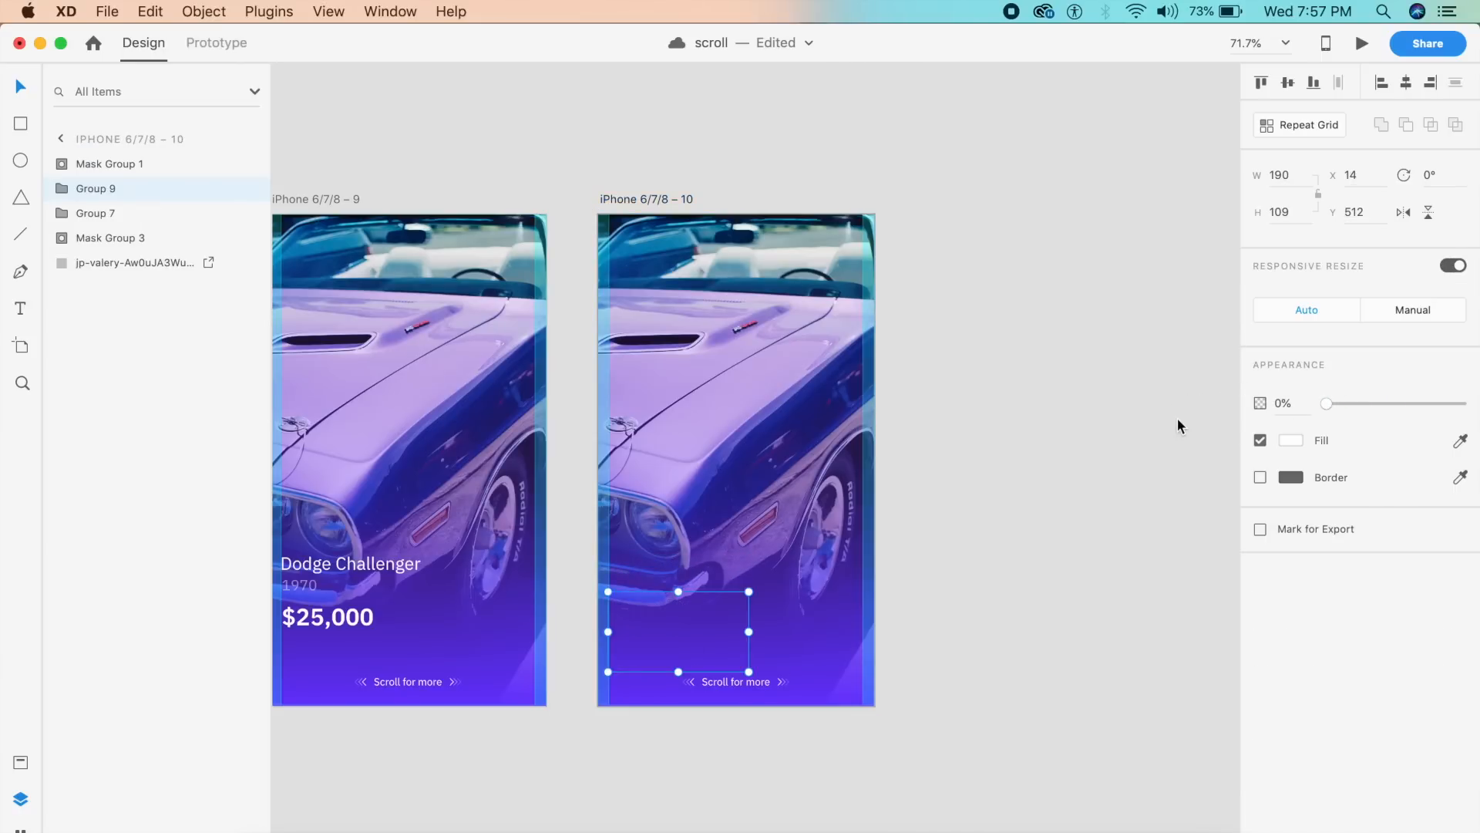
{"action": "left_click", "coordinate": [1036, 451]}
Shift the purple gradient overlay to X 52 on iPhone 6/7/8 – 10 and enlarge the car photo behind it
{"action": "left_click", "coordinate": [755, 539]}
{"action": "left_click_drag", "start_coordinate": [756, 539], "coordinate": [794, 540]}
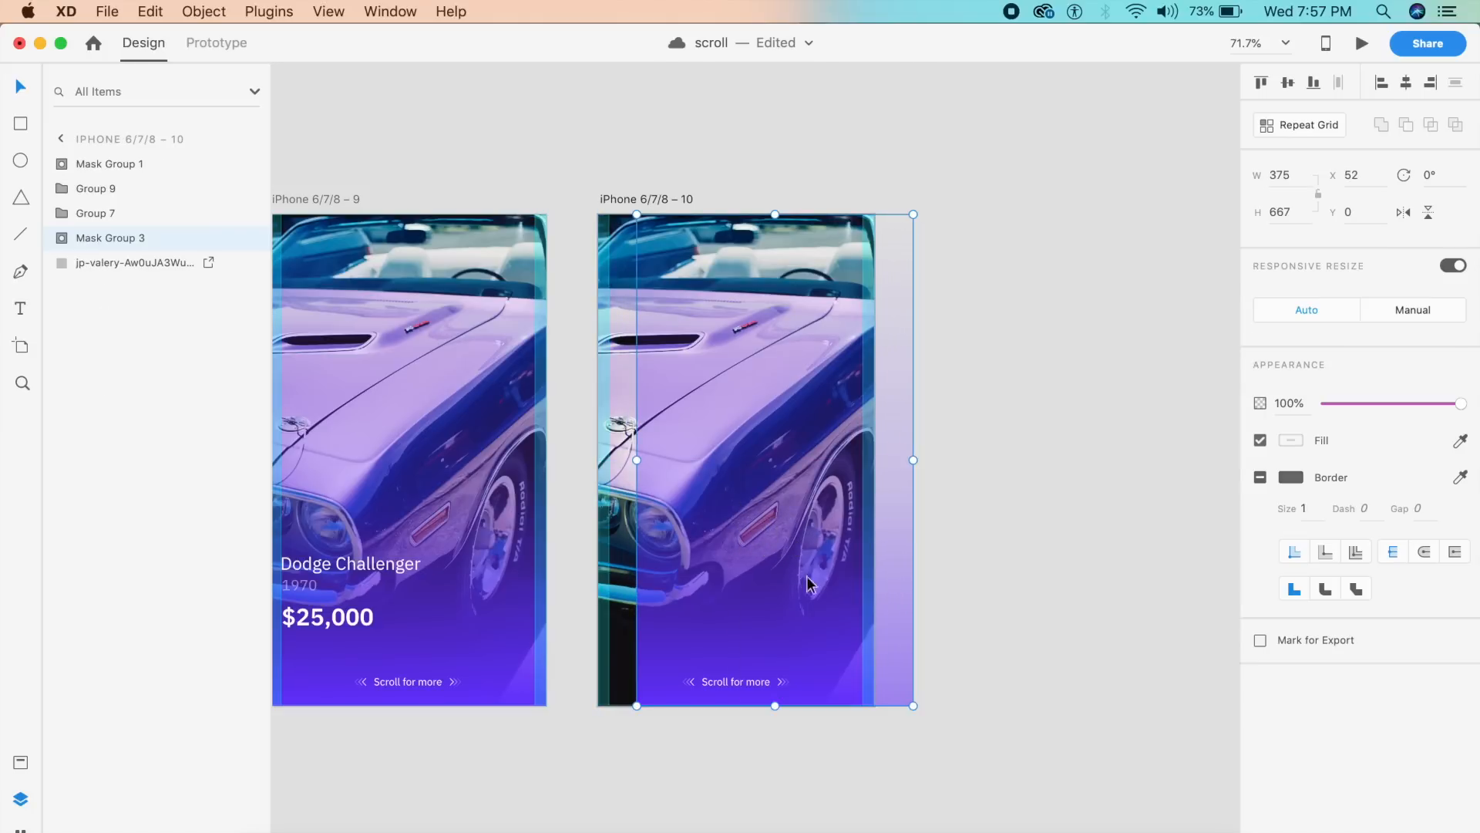
{"action": "double_click", "coordinate": [623, 482]}
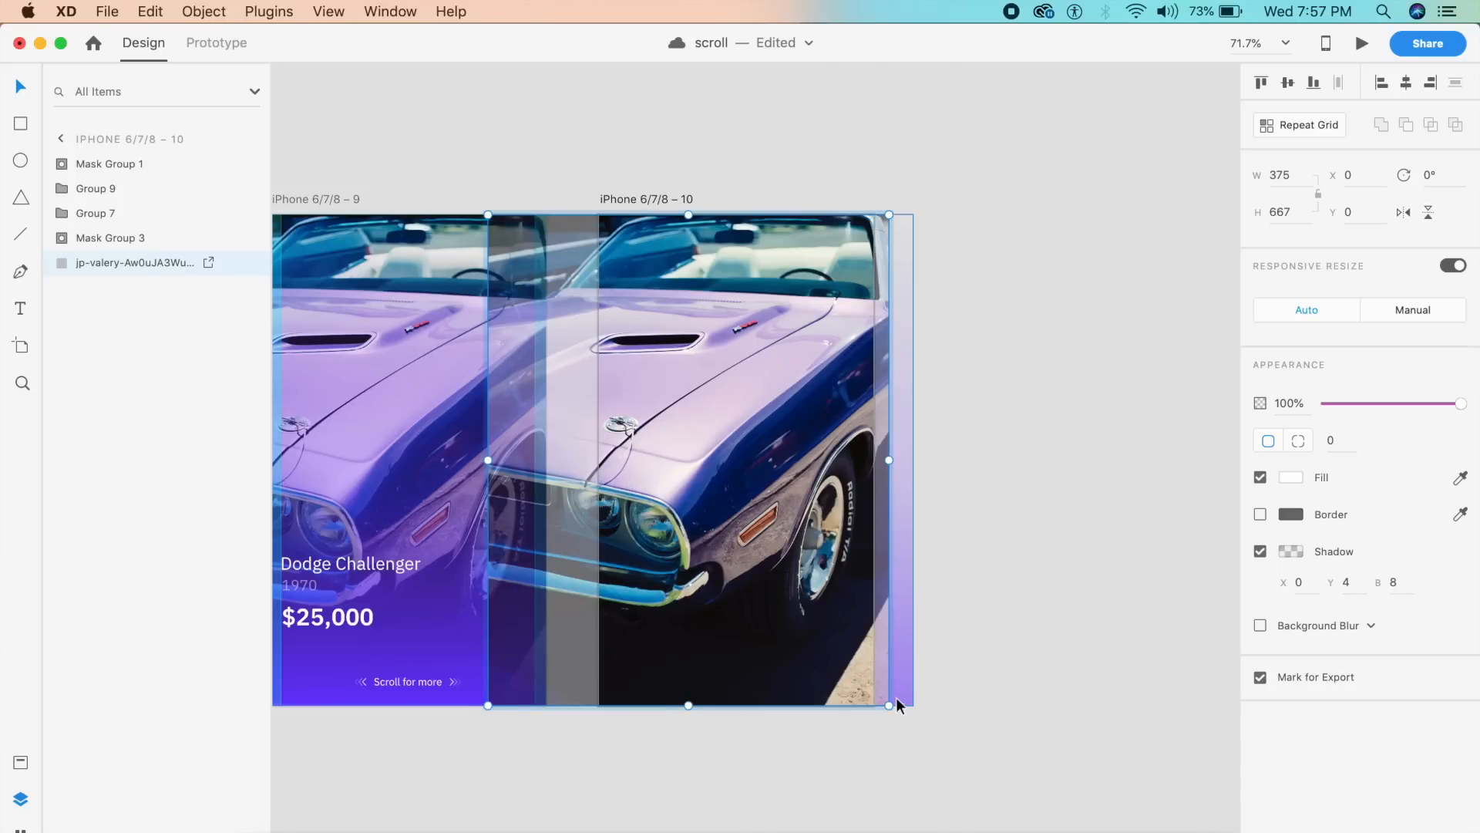
{"action": "left_click_drag", "start_coordinate": [889, 705], "coordinate": [1200, 806]}
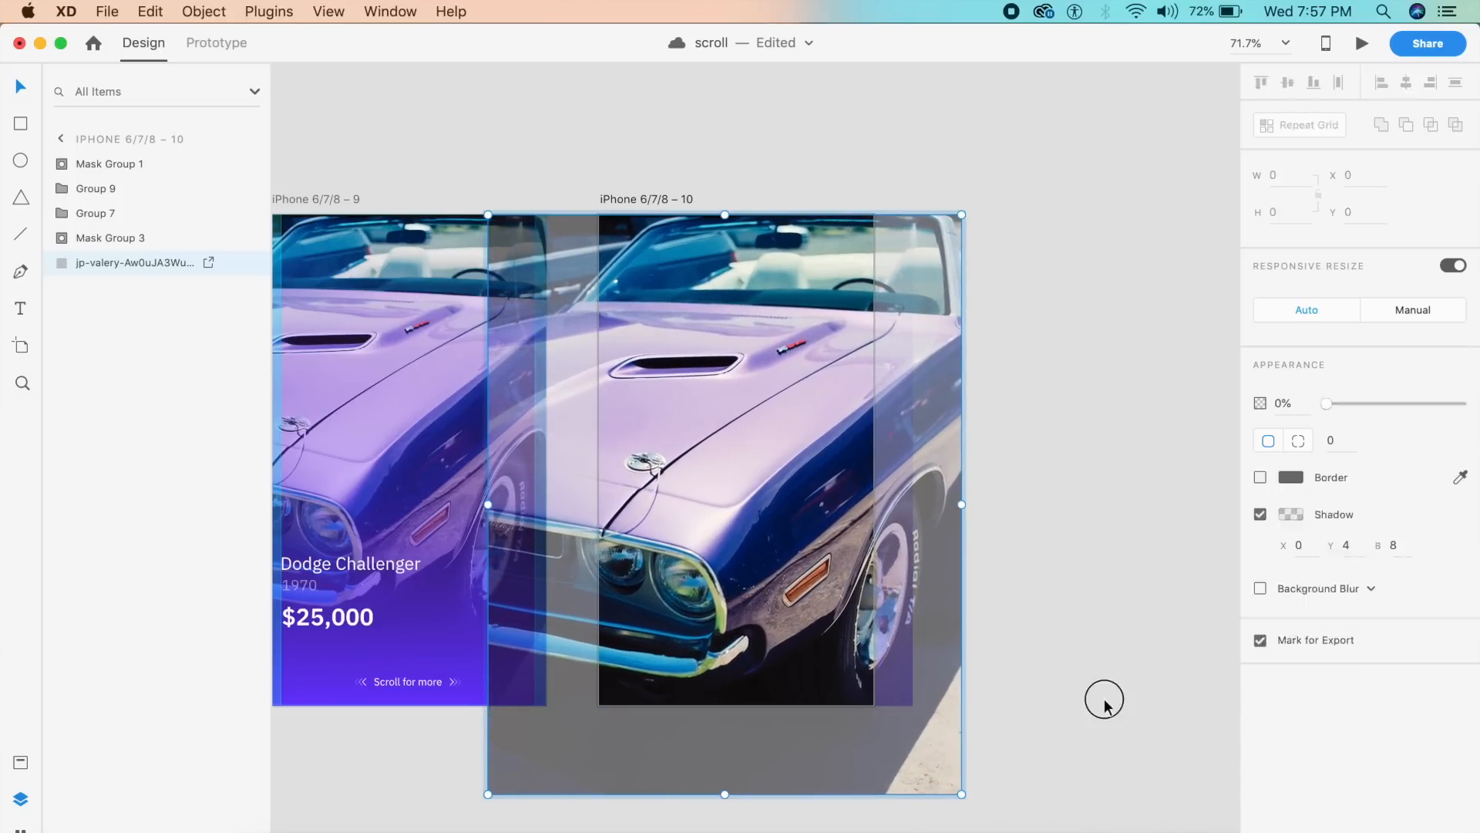
{"action": "left_click", "coordinate": [1104, 700]}
Move the purple gradient overlay back so it covers the whole iPhone 6/7/8 – 10 artboard
{"action": "left_click", "coordinate": [746, 609]}
{"action": "left_click", "coordinate": [769, 566]}
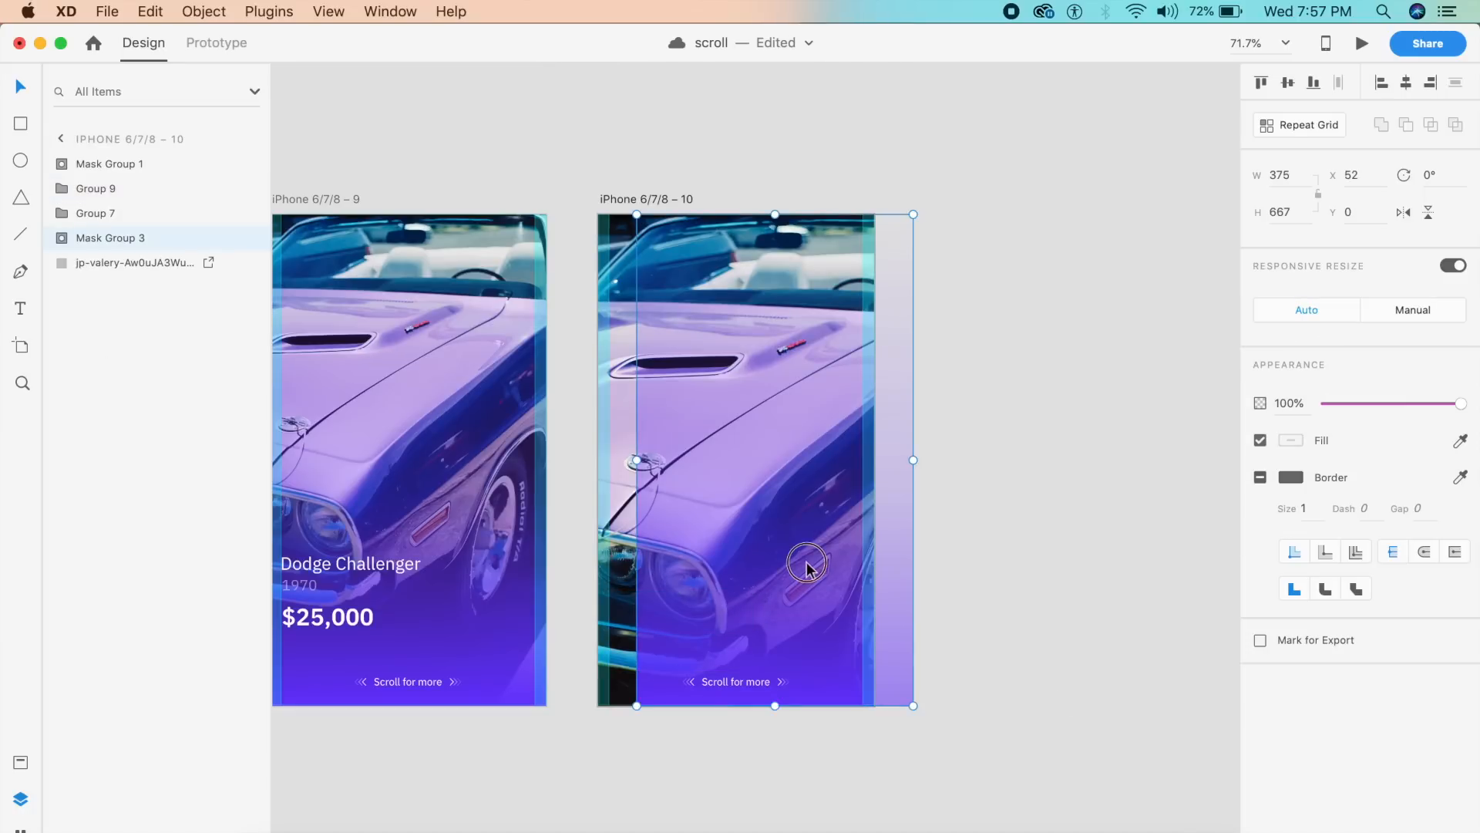
{"action": "left_click", "coordinate": [947, 560]}
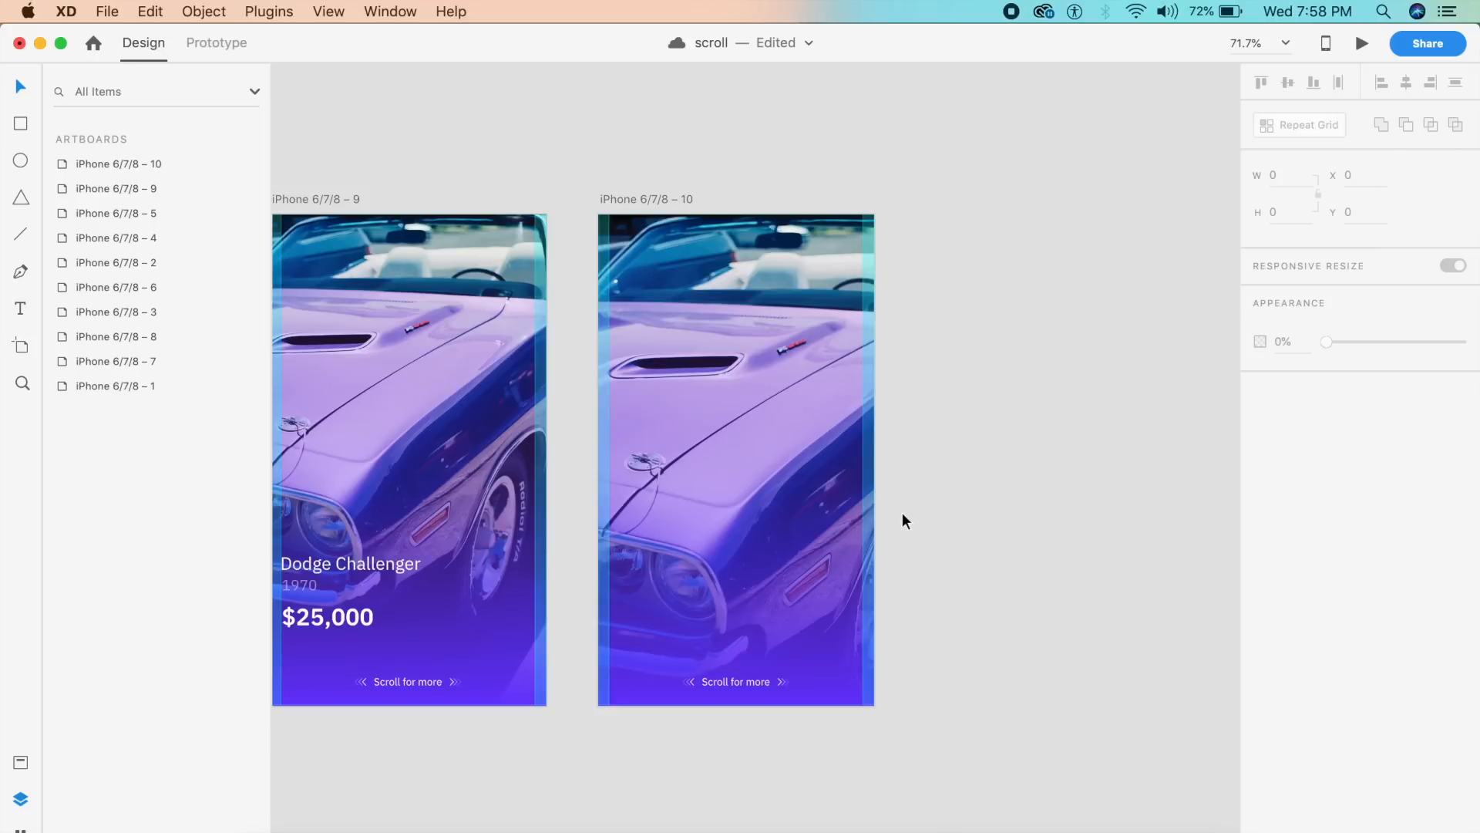
Duplicate the iPhone 6/7/8 – 10 artboard
{"action": "scroll", "coordinate": [913, 524], "scroll_direction": "right", "scroll_amount": 5}
{"action": "left_click", "coordinate": [552, 215]}
{"action": "key", "text": "super+d"}
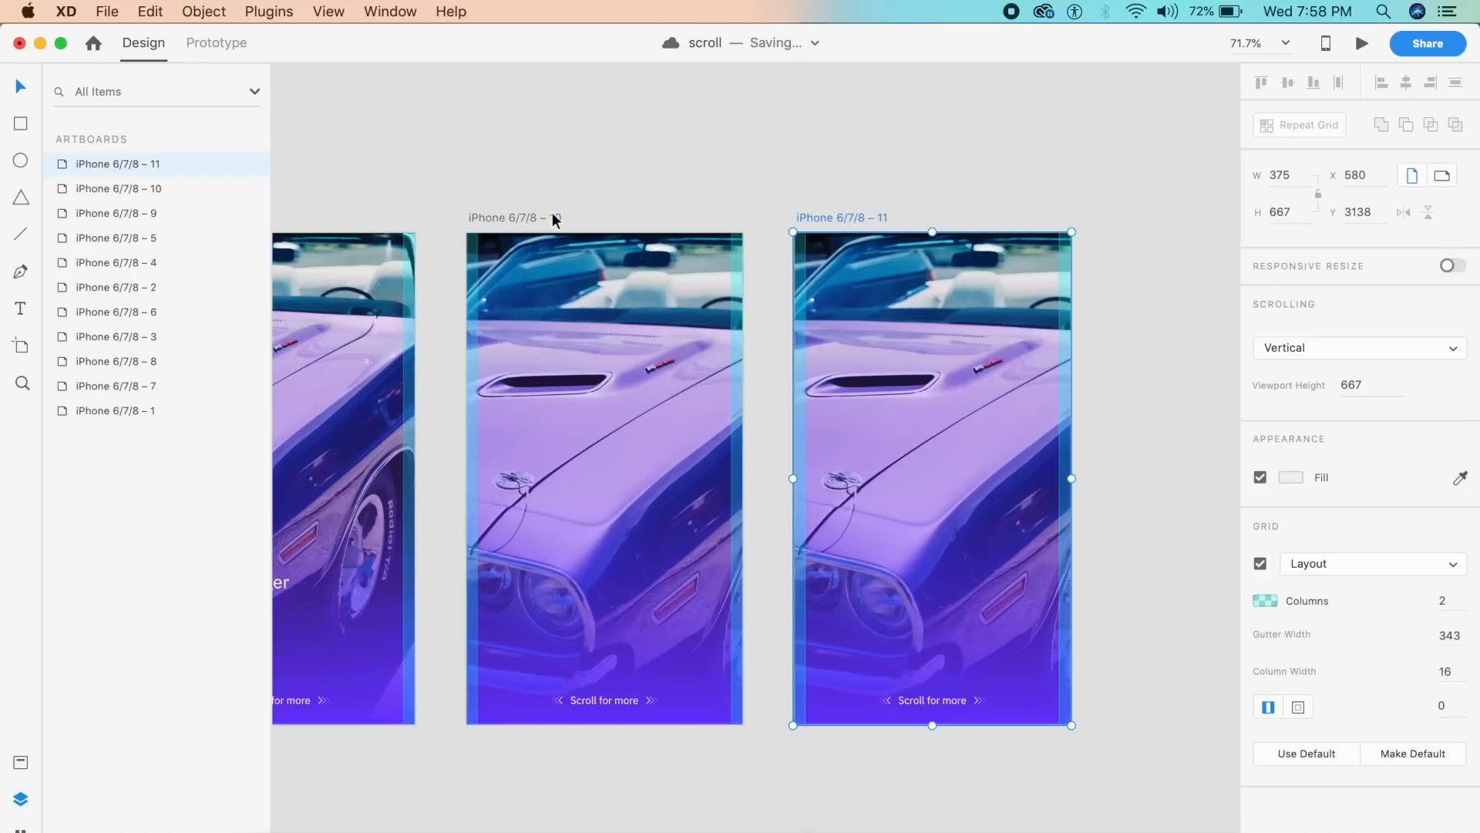
Shift the gradient overlay on iPhone 6/7/8 – 11 to the right and replace the exposed car photo with the red sports car image file
{"action": "scroll", "coordinate": [552, 218], "scroll_direction": "right", "scroll_amount": 5}
{"action": "scroll", "coordinate": [552, 218], "scroll_direction": "down", "scroll_amount": 3}
{"action": "left_click", "coordinate": [716, 337]}
{"action": "left_click_drag", "start_coordinate": [716, 336], "coordinate": [750, 336]}
{"action": "left_click", "coordinate": [1095, 817]}
{"action": "left_click_drag", "start_coordinate": [1110, 783], "coordinate": [539, 334]}
{"action": "left_click", "coordinate": [710, 632]}
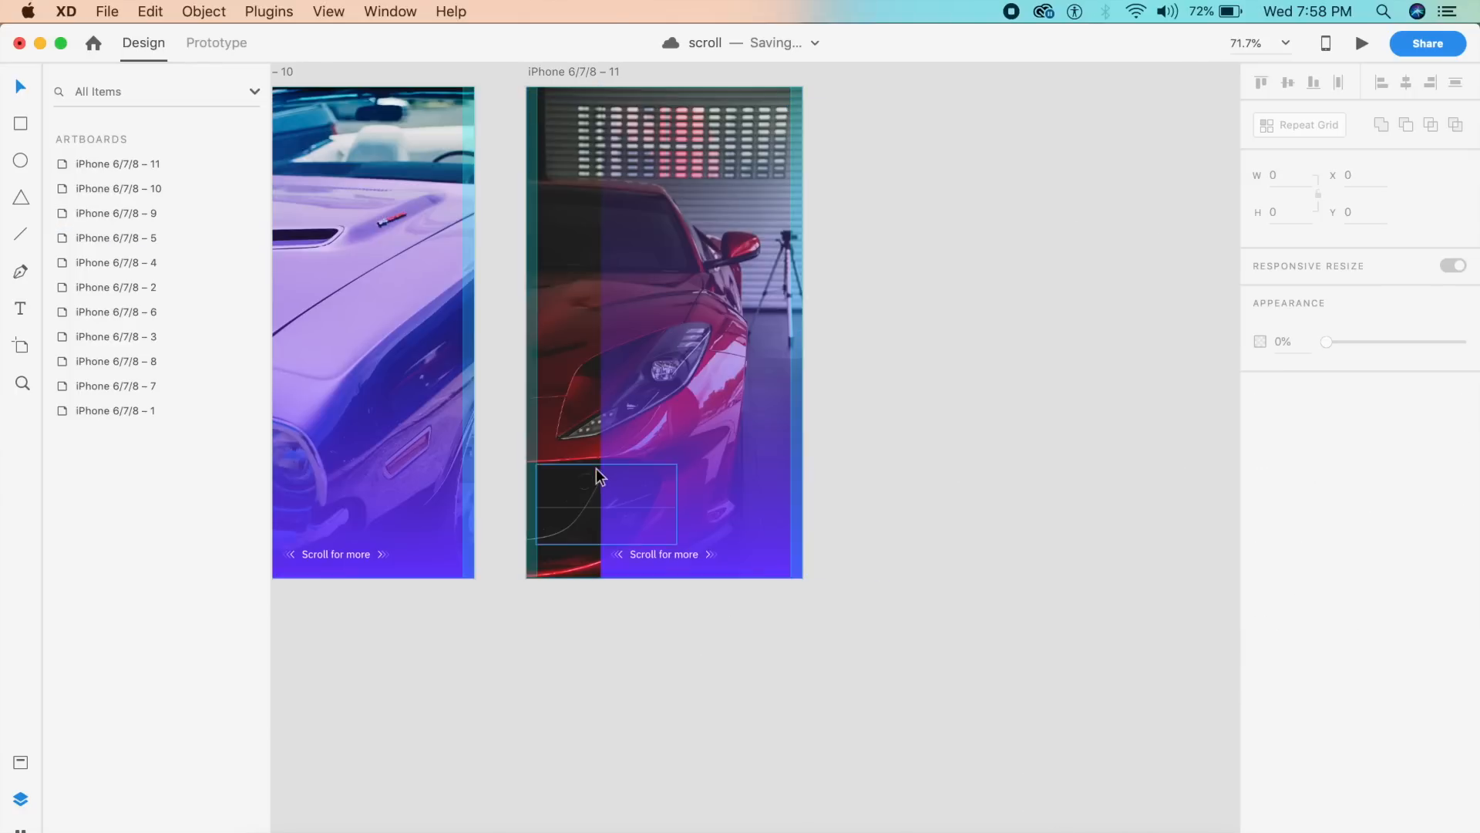
Enlarge the red car photo and shift it up and left, and realign the gradient overlay with the artboard at X 0
{"action": "left_click", "coordinate": [591, 472]}
{"action": "double_click", "coordinate": [561, 336]}
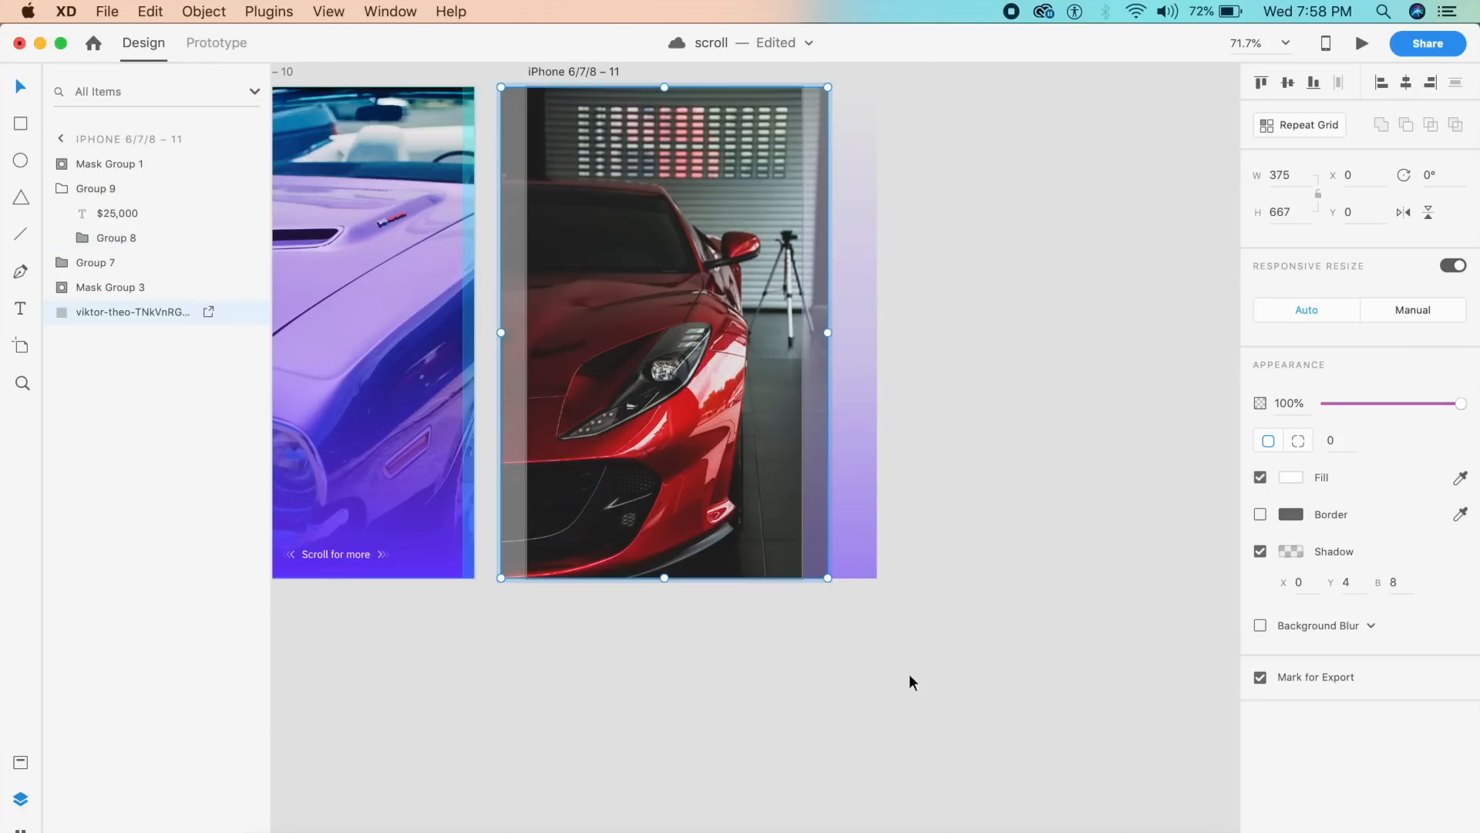
{"action": "left_click_drag", "start_coordinate": [828, 579], "coordinate": [1025, 744]}
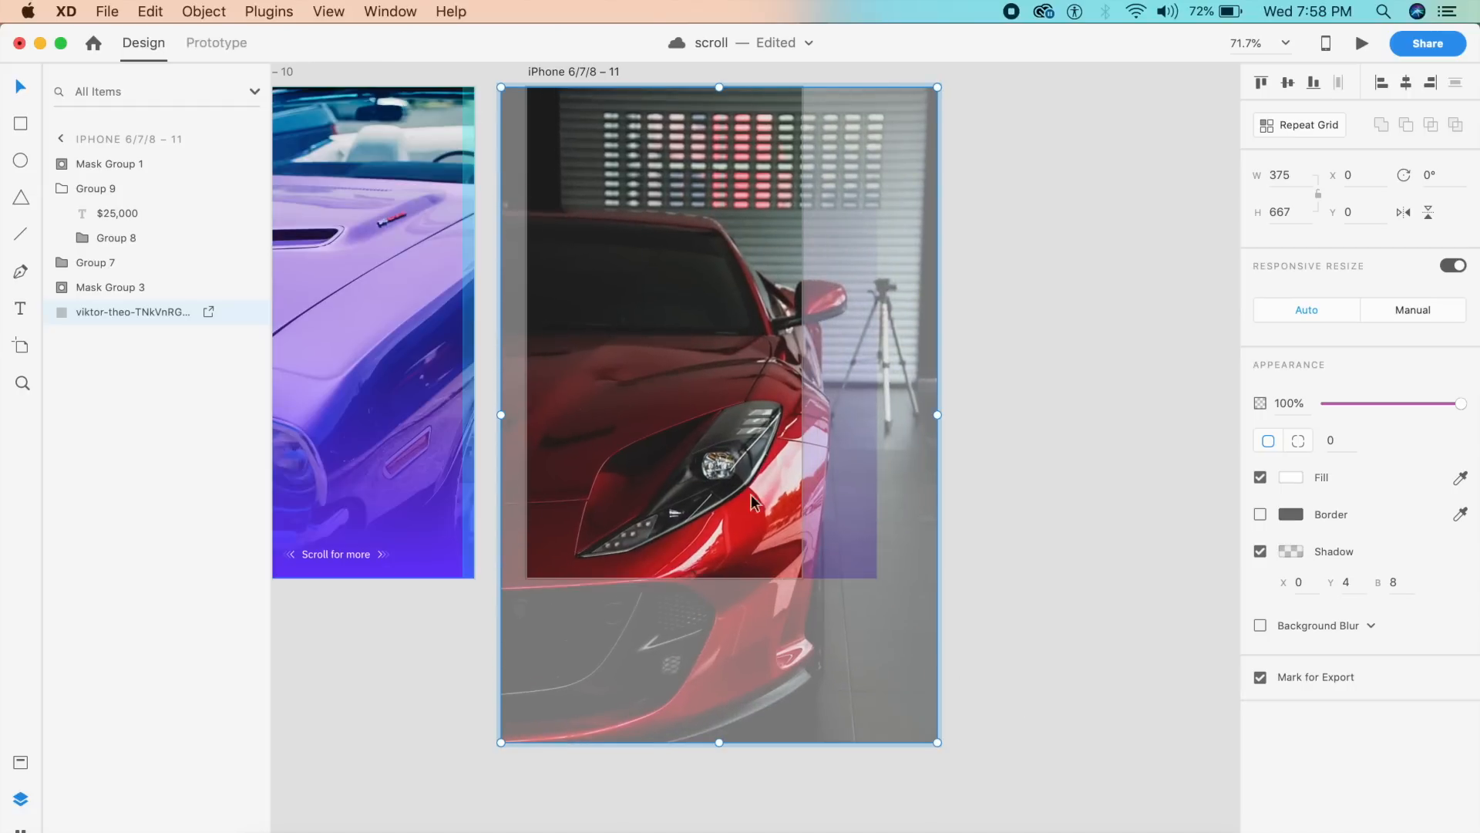
{"action": "left_click_drag", "start_coordinate": [705, 468], "coordinate": [669, 413]}
{"action": "left_click", "coordinate": [968, 636]}
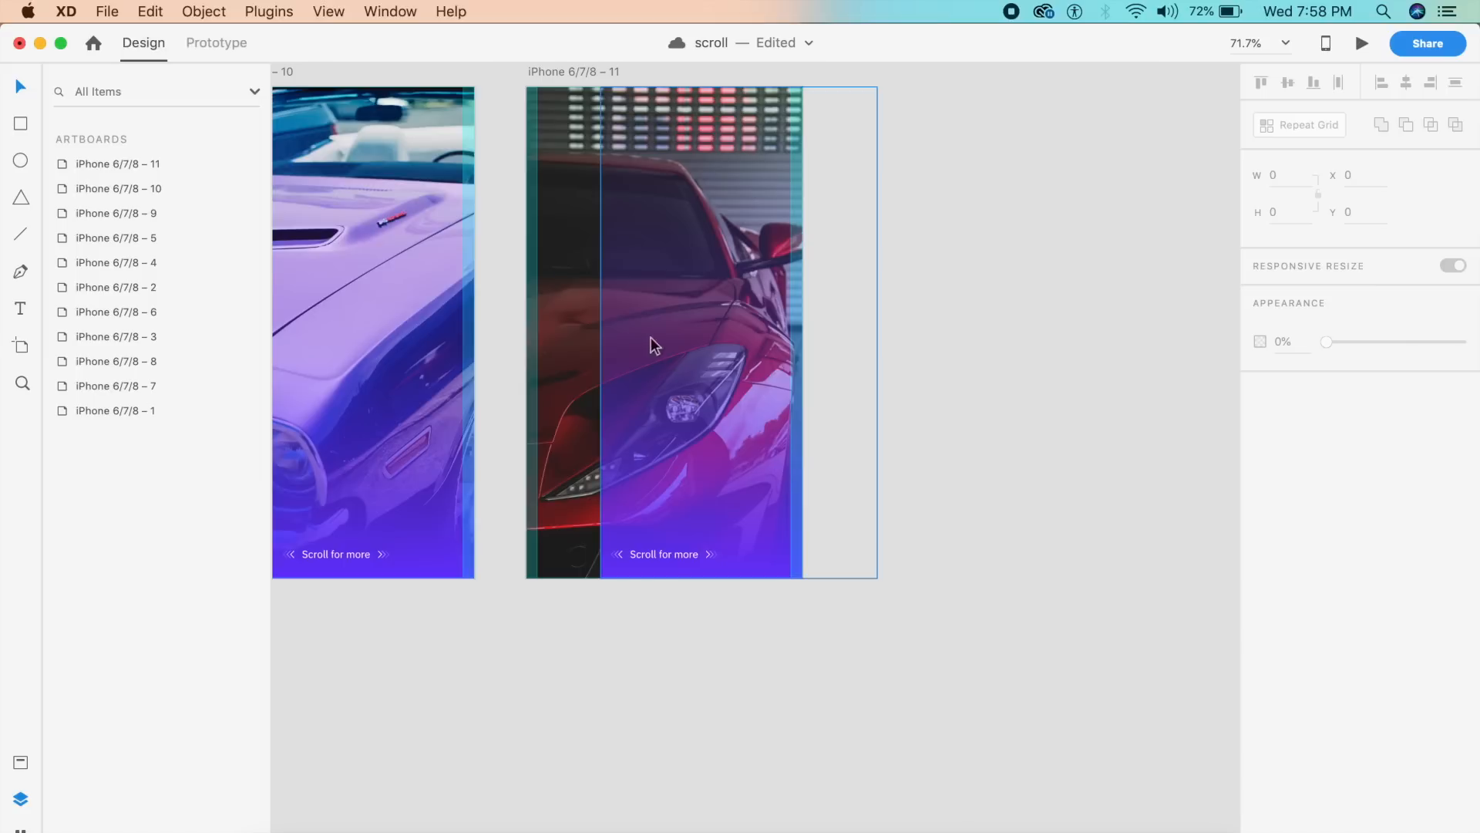
{"action": "left_click", "coordinate": [698, 379]}
{"action": "left_click_drag", "start_coordinate": [698, 379], "coordinate": [624, 370]}
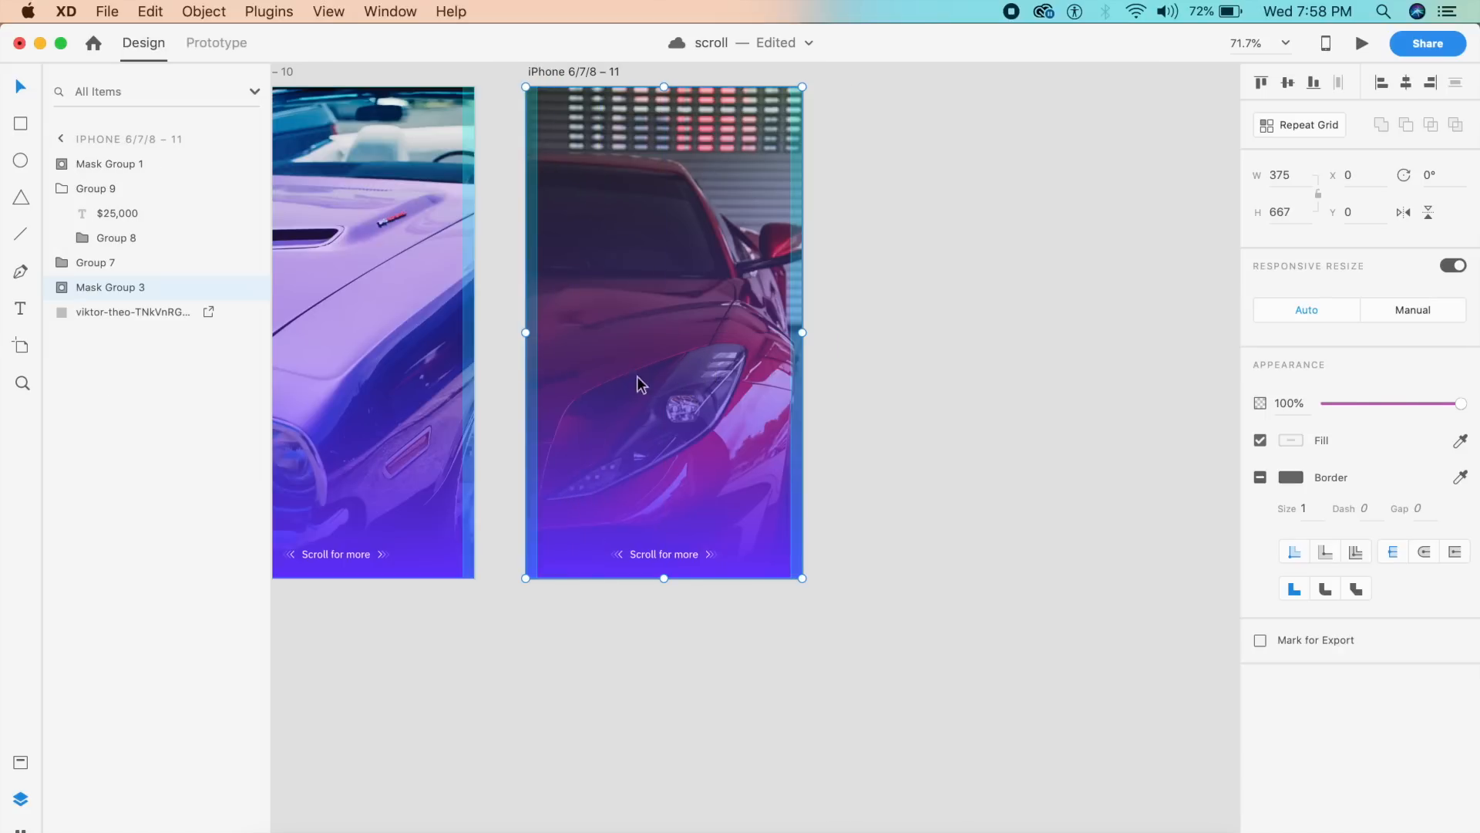
Inside the mask group on iPhone 6/7/8 – 11, move the purple gradient rectangle off the artboard to X -359, Y 250
{"action": "double_click", "coordinate": [672, 408]}
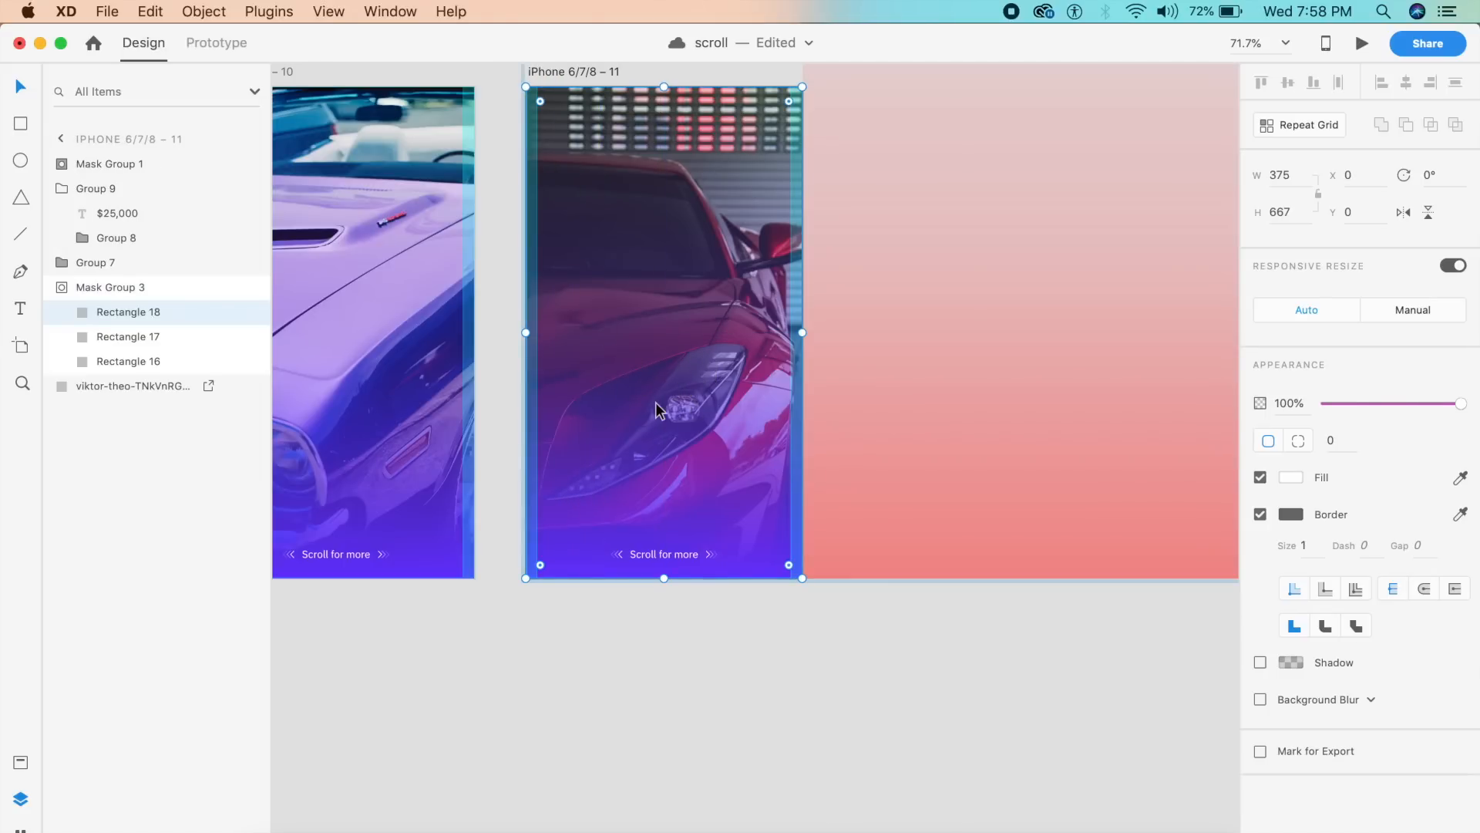
{"action": "scroll", "coordinate": [625, 451], "scroll_direction": "down", "scroll_amount": 5}
{"action": "left_click_drag", "start_coordinate": [684, 441], "coordinate": [530, 445]}
{"action": "key", "text": "shift+Down"}
{"action": "key", "text": "shift+Down"}
{"action": "key", "text": "shift+Down"}
{"action": "key", "text": "shift+Down"}
{"action": "key", "text": "shift+Down"}
{"action": "key", "text": "shift+Down"}
{"action": "key", "text": "shift+Down"}
{"action": "key", "text": "shift+Down"}
{"action": "key", "text": "shift+Down"}
{"action": "key", "text": "shift+Down"}
{"action": "key", "text": "shift+Down"}
{"action": "key", "text": "shift+Down"}
{"action": "key", "text": "shift+Down"}
{"action": "key", "text": "shift+Down"}
{"action": "key", "text": "shift+Down"}
{"action": "key", "text": "shift+Down"}
{"action": "key", "text": "shift+Down"}
{"action": "key", "text": "shift+Down"}
{"action": "key", "text": "shift+Down"}
{"action": "key", "text": "shift+Down"}
{"action": "key", "text": "shift+Down"}
{"action": "key", "text": "shift+Down"}
{"action": "key", "text": "shift+Down"}
{"action": "key", "text": "shift+Down"}
{"action": "key", "text": "shift+Down"}
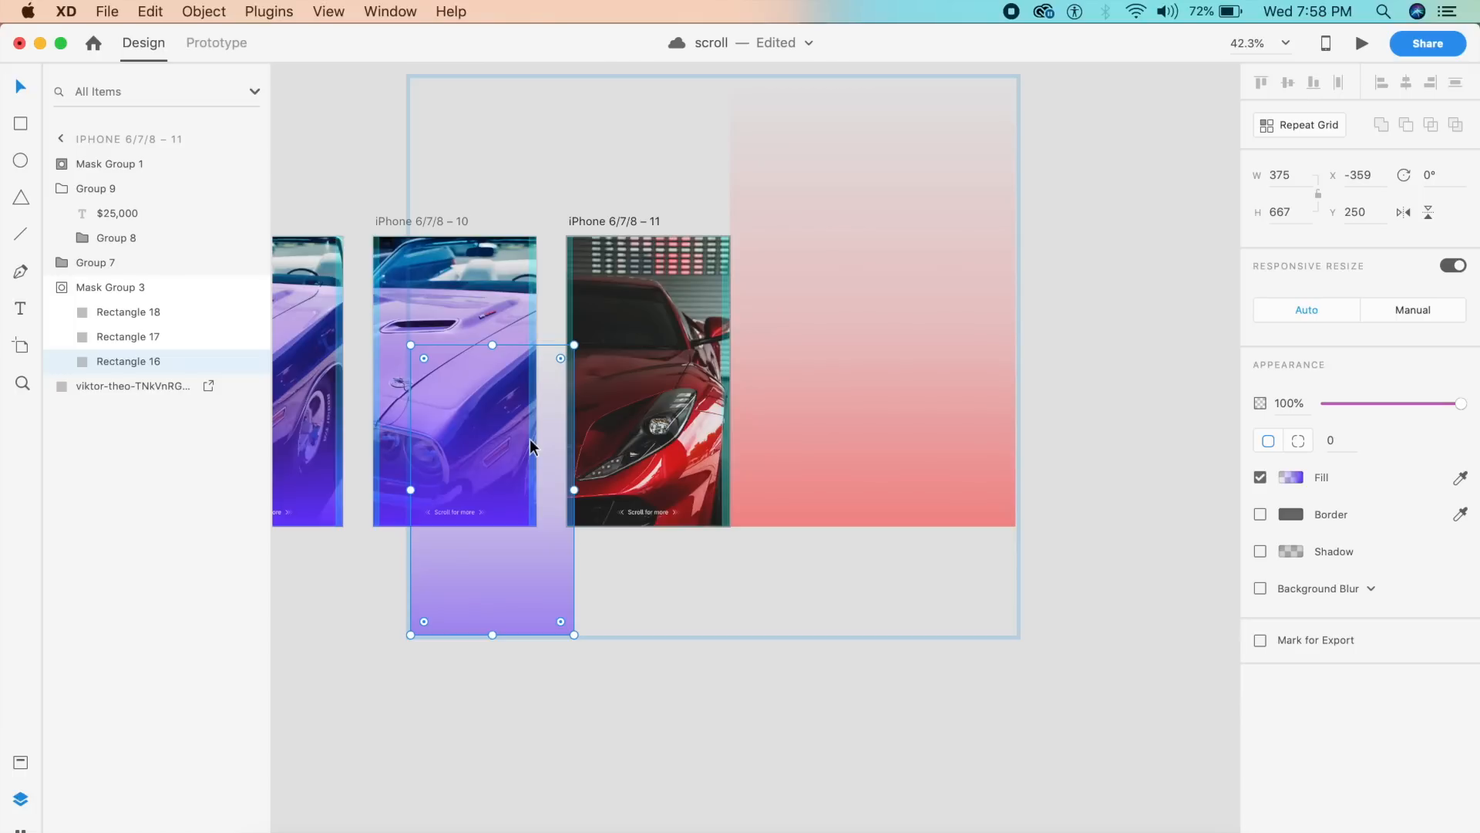
Move the large red gradient rectangle to X 0 so it covers the red car on iPhone 6/7/8 – 11
{"action": "left_click_drag", "start_coordinate": [879, 440], "coordinate": [720, 444]}
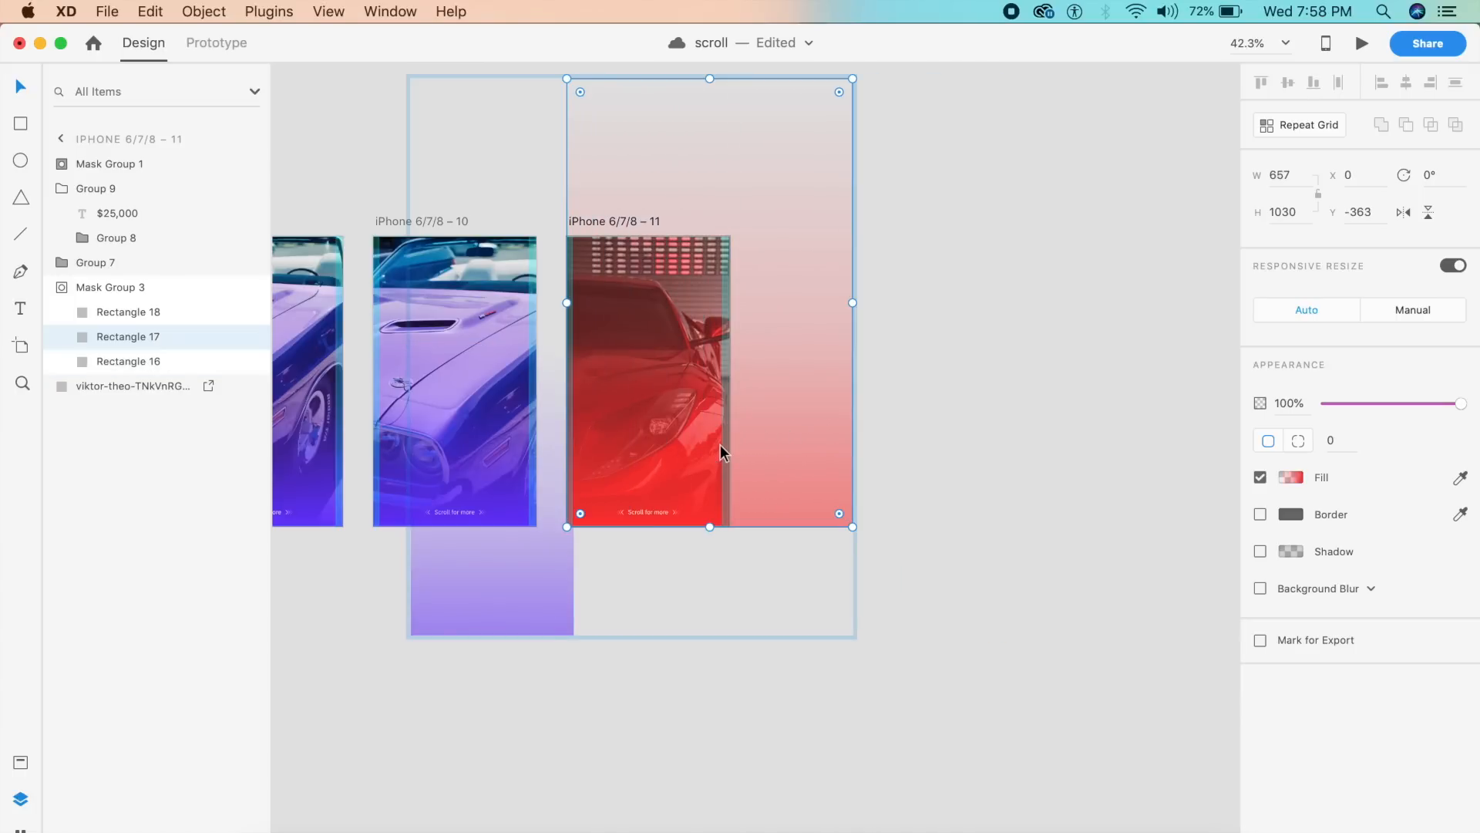
{"action": "left_click", "coordinate": [651, 643]}
{"action": "scroll", "coordinate": [654, 589], "scroll_direction": "up", "scroll_amount": 5}
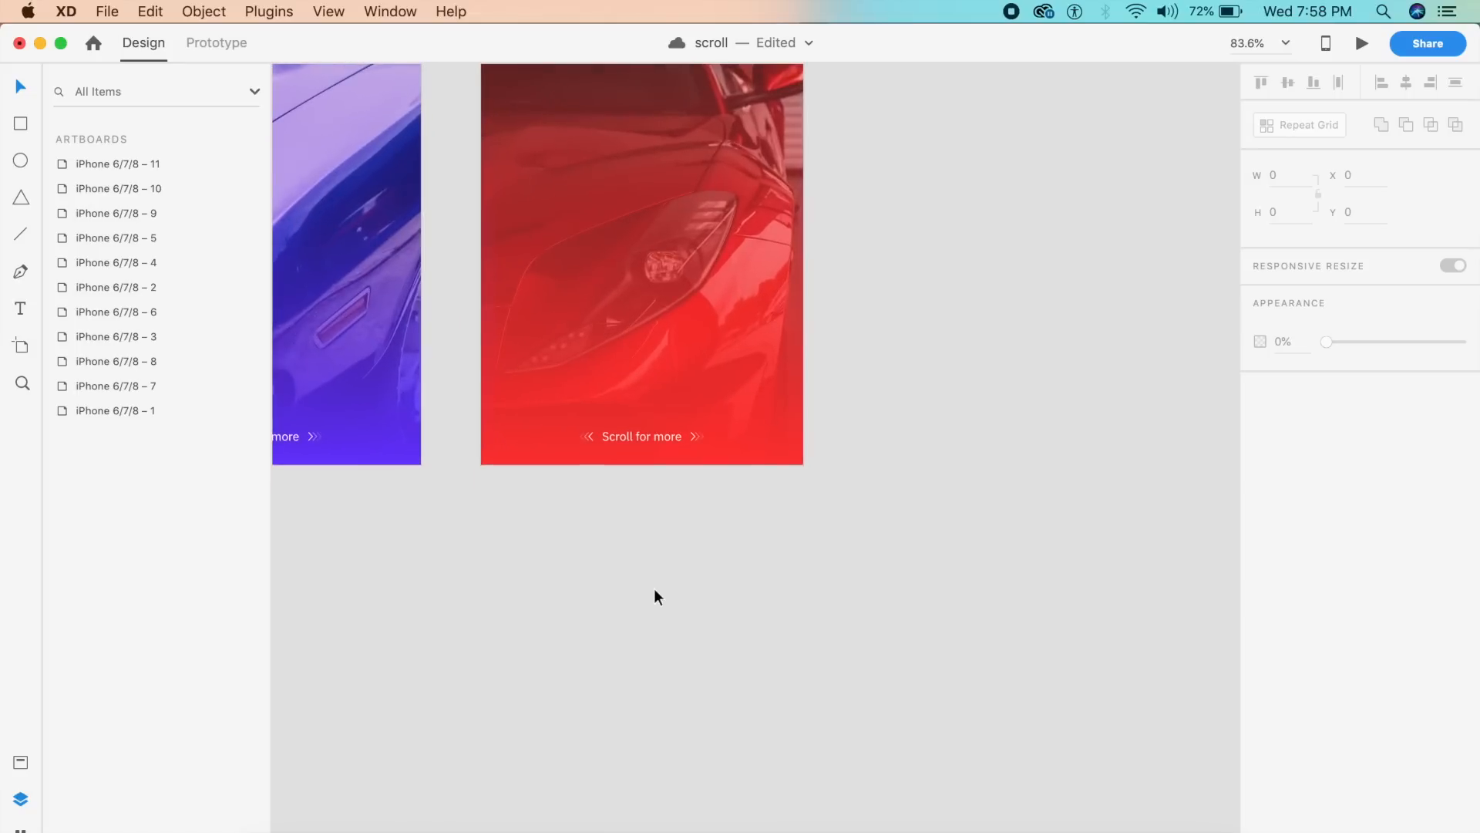
{"action": "scroll", "coordinate": [653, 589], "scroll_direction": "up", "scroll_amount": 3}
{"action": "scroll", "coordinate": [659, 316], "scroll_direction": "down", "scroll_amount": 6}
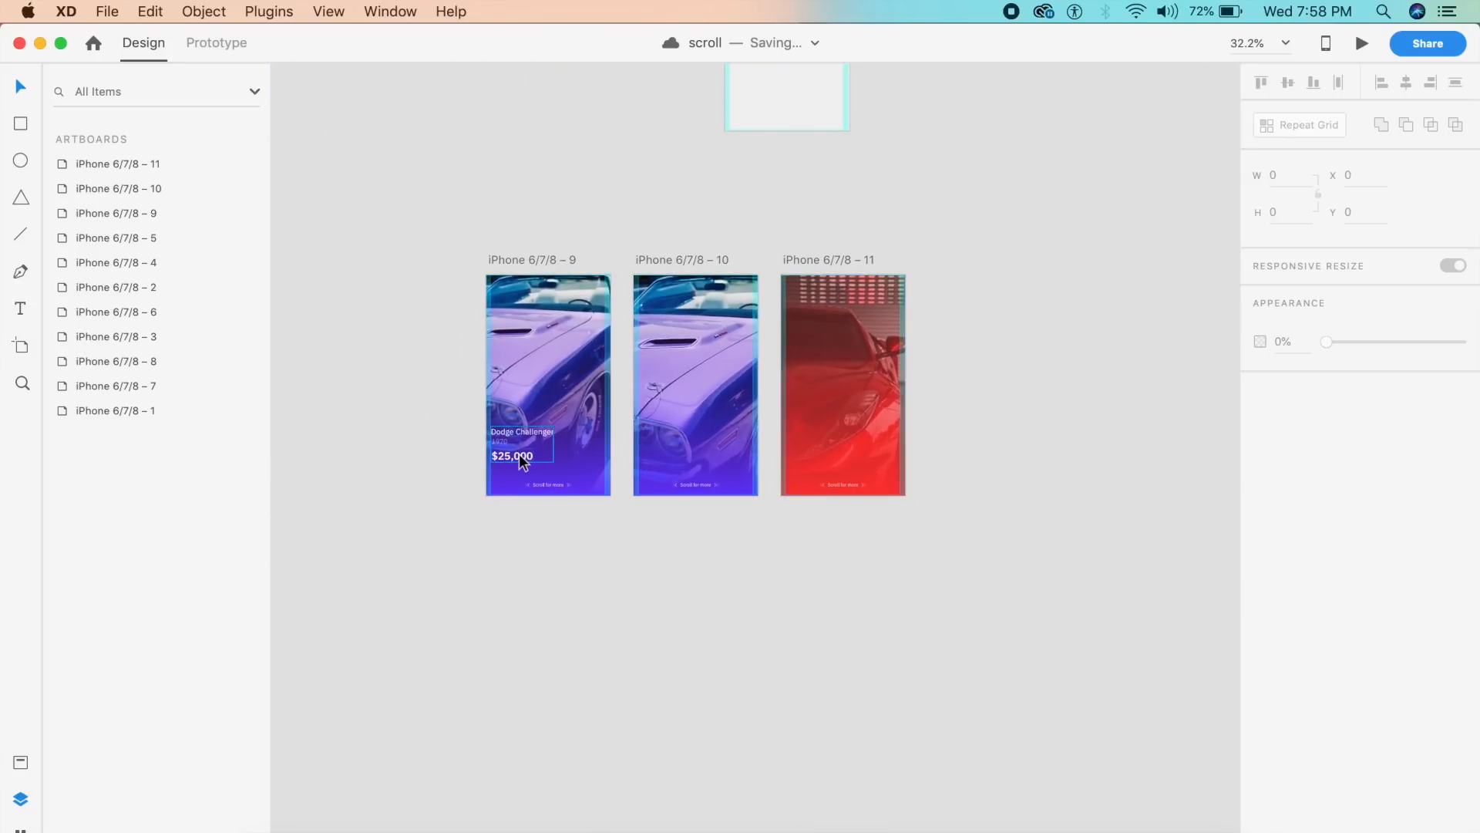
Copy the Dodge Challenger text group from iPhone 6/7/8 – 9 onto iPhone 6/7/8 – 10
{"action": "scroll", "coordinate": [520, 454], "scroll_direction": "up", "scroll_amount": 6}
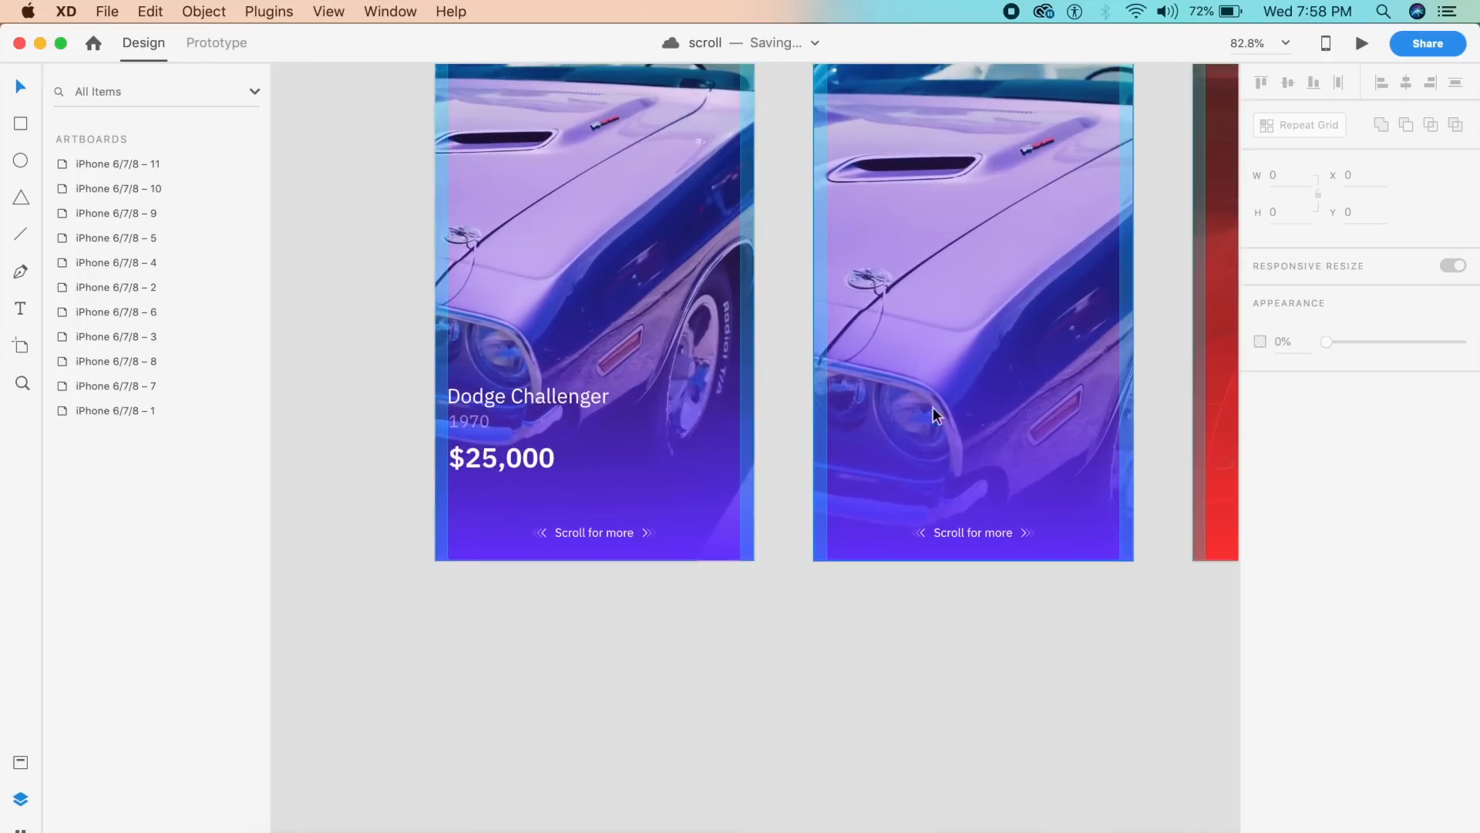
{"action": "left_click", "coordinate": [546, 472]}
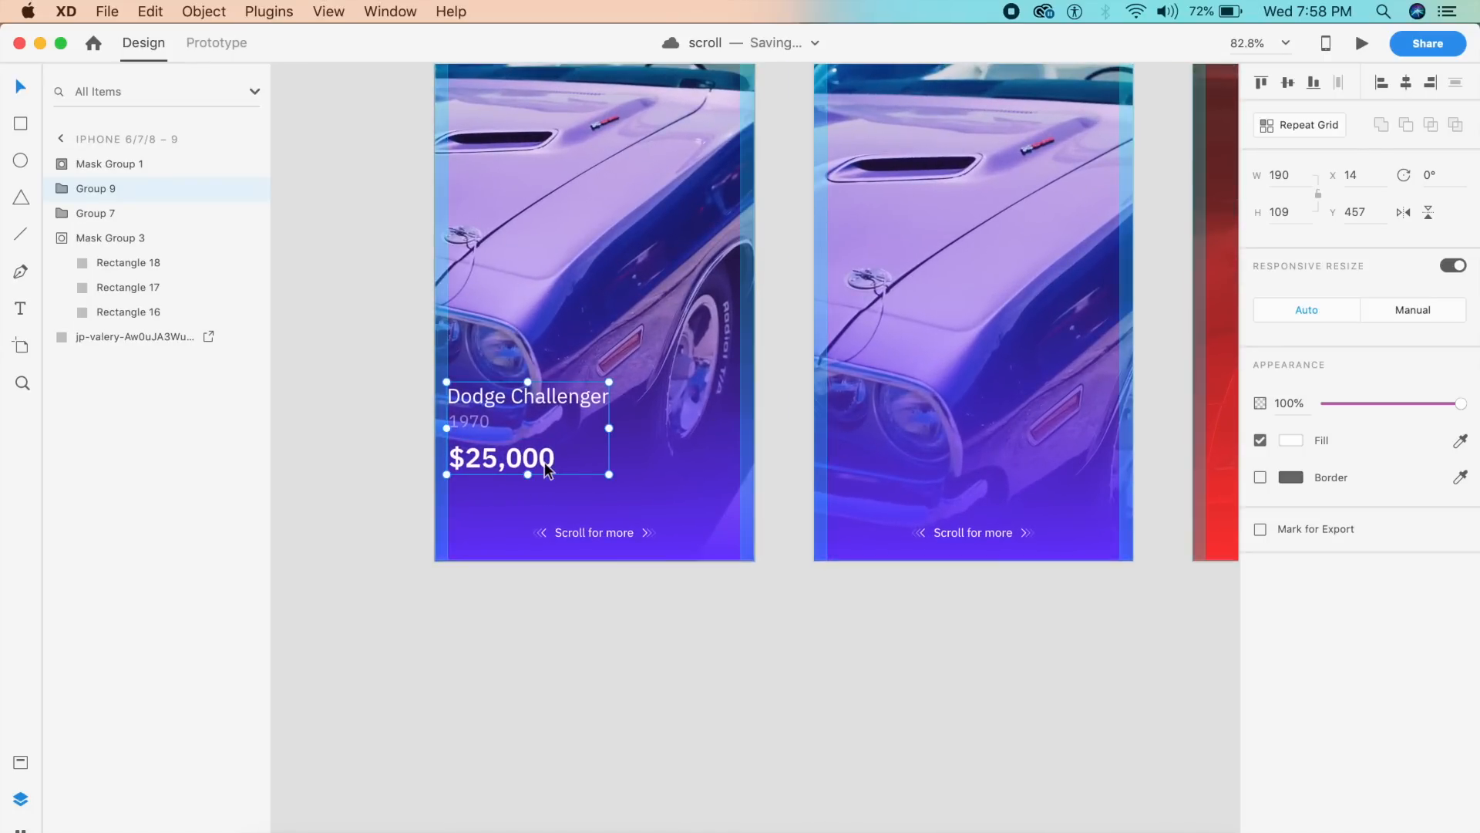
{"action": "scroll", "coordinate": [546, 470], "scroll_direction": "right", "scroll_amount": 3}
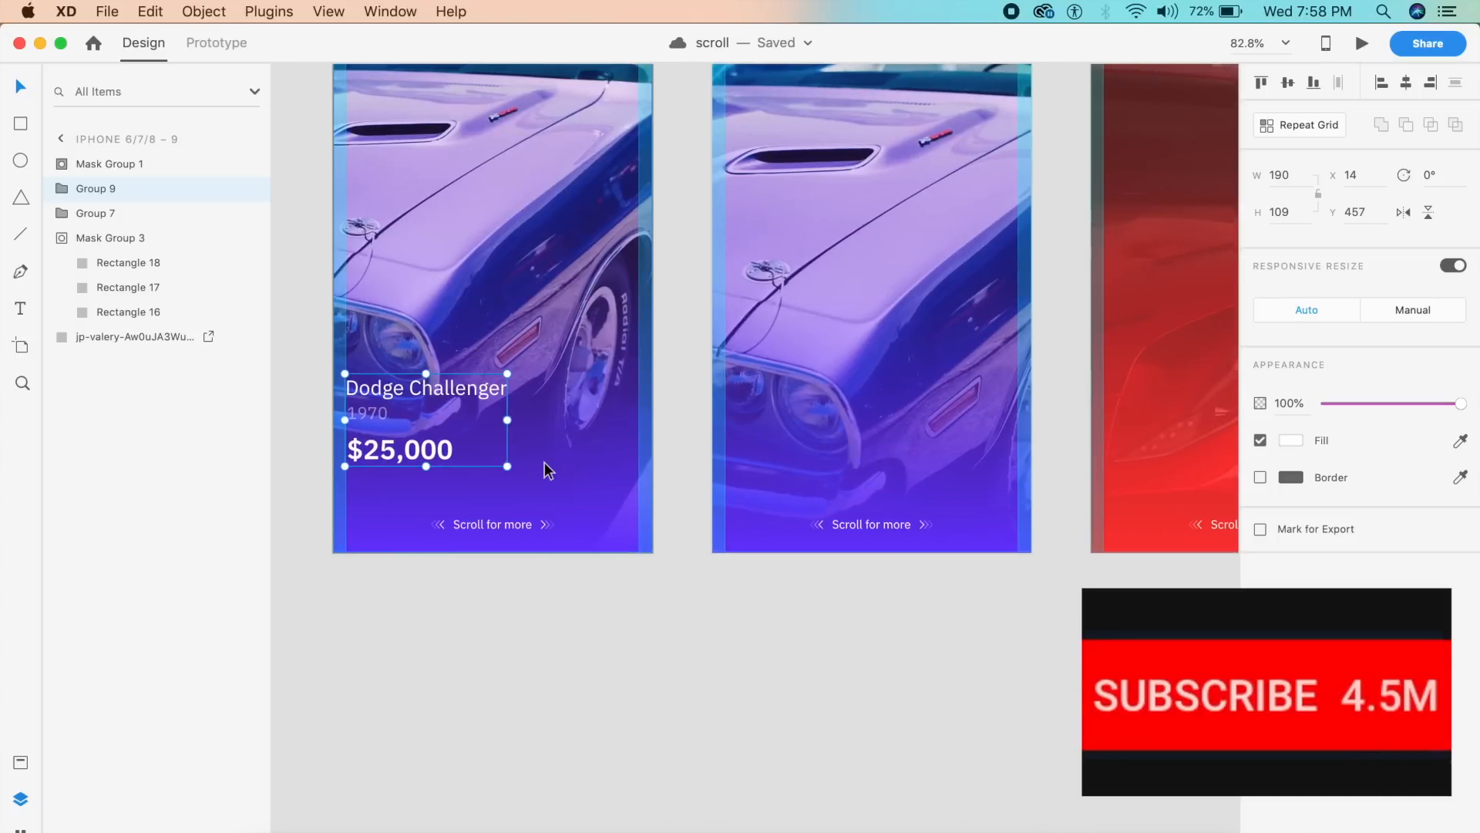
{"action": "left_click", "coordinate": [760, 429]}
{"action": "key", "text": "super+v"}
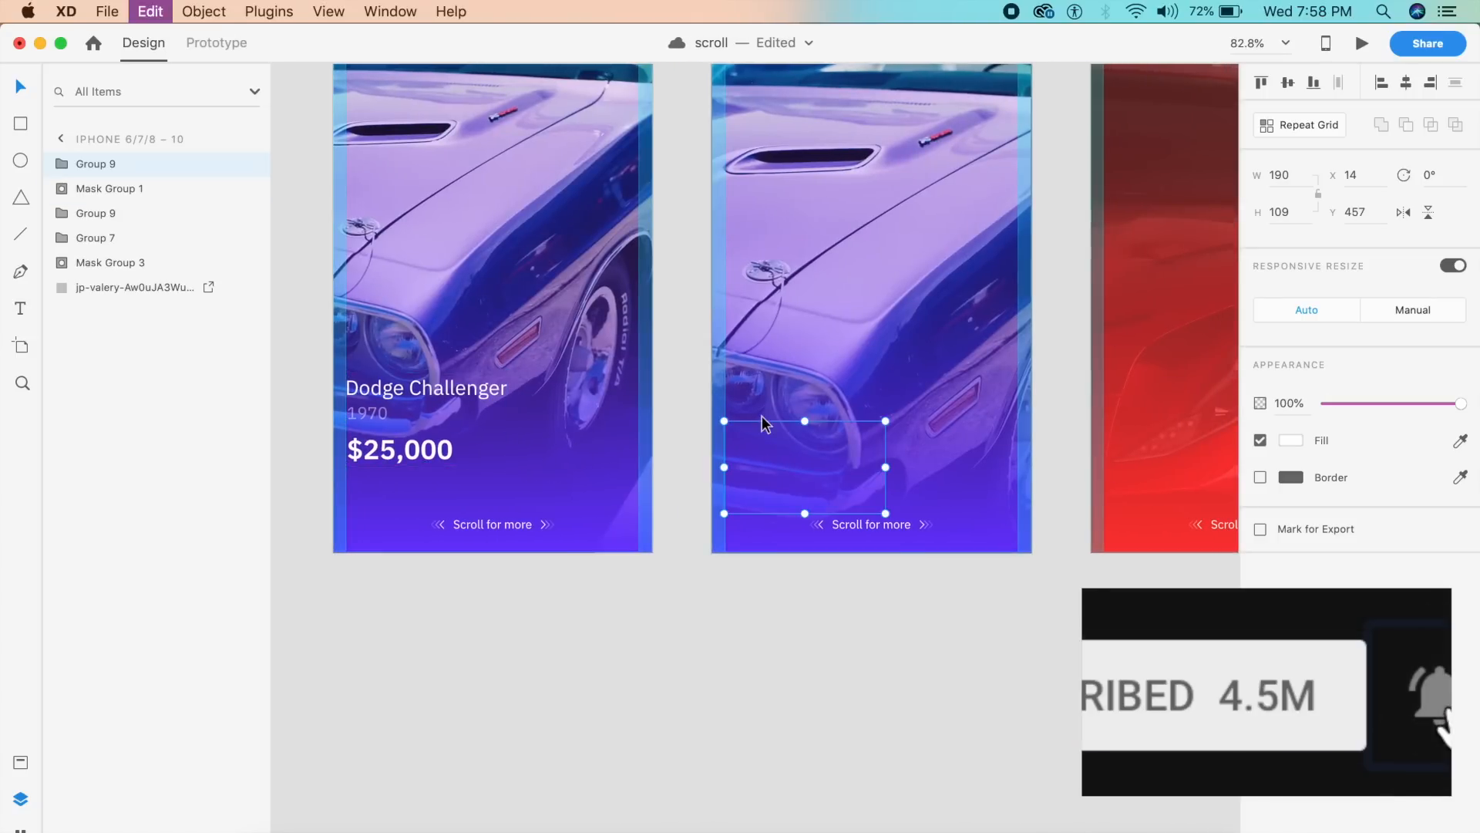
Change the car name in the pasted text group on iPhone 6/7/8 – 10 to Ferrari 821
{"action": "scroll", "coordinate": [794, 395], "scroll_direction": "right", "scroll_amount": 2}
{"action": "scroll", "coordinate": [795, 395], "scroll_direction": "up", "scroll_amount": 3}
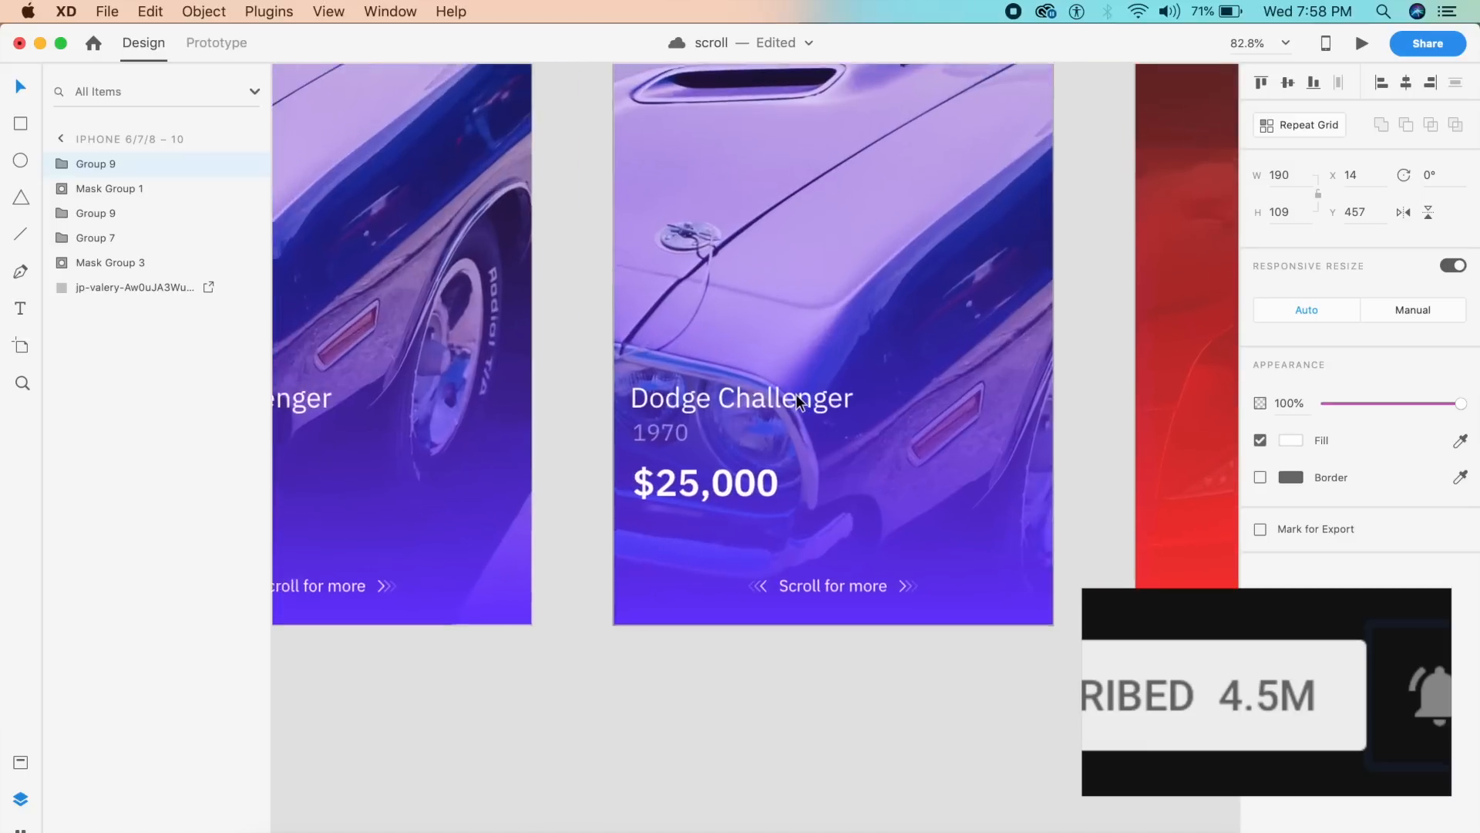
{"action": "double_click", "coordinate": [724, 405]}
{"action": "double_click", "coordinate": [725, 405]}
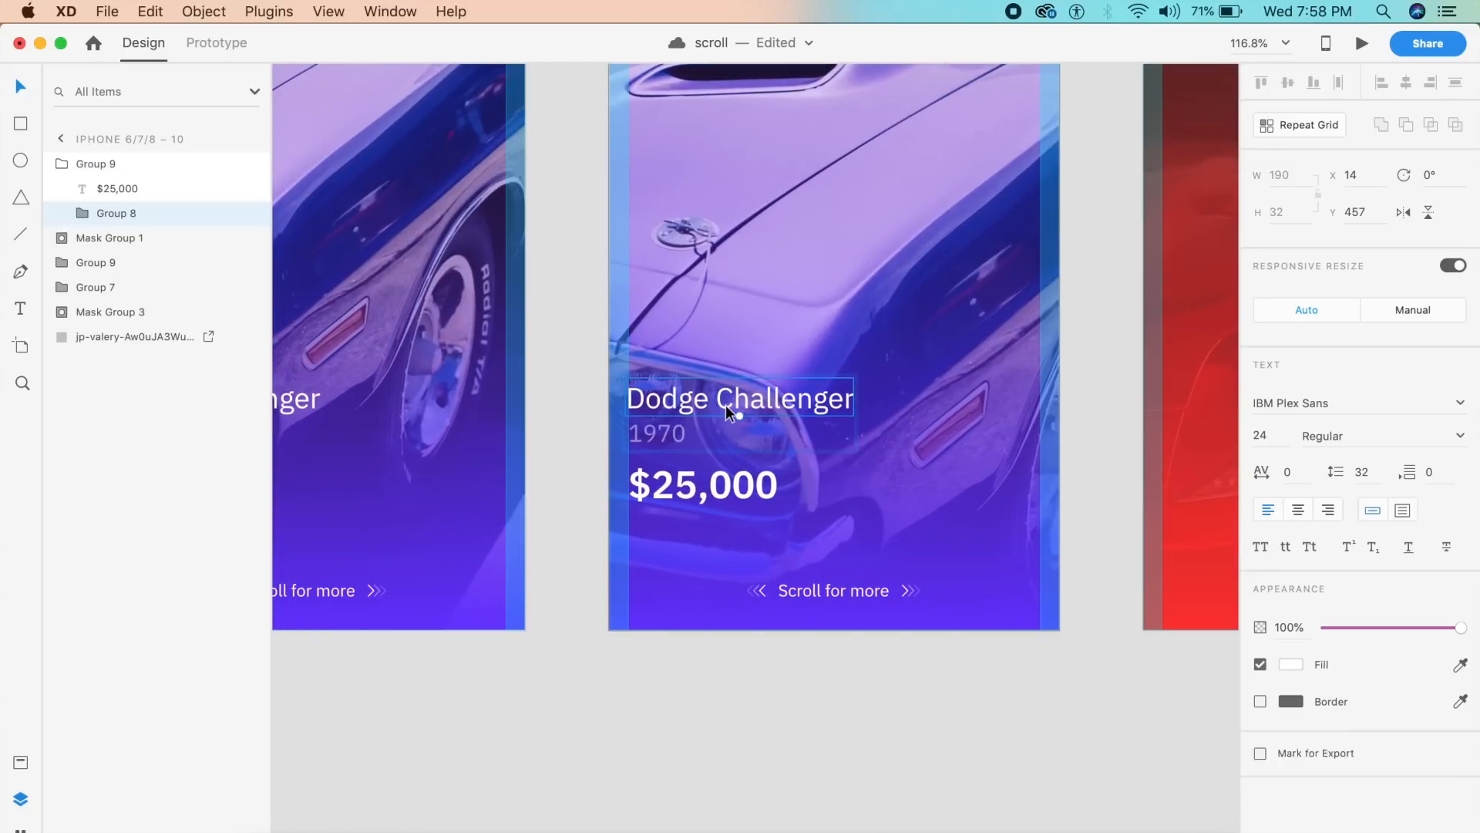
{"action": "double_click", "coordinate": [725, 405]}
{"action": "type", "text": "Ferrari 821"}
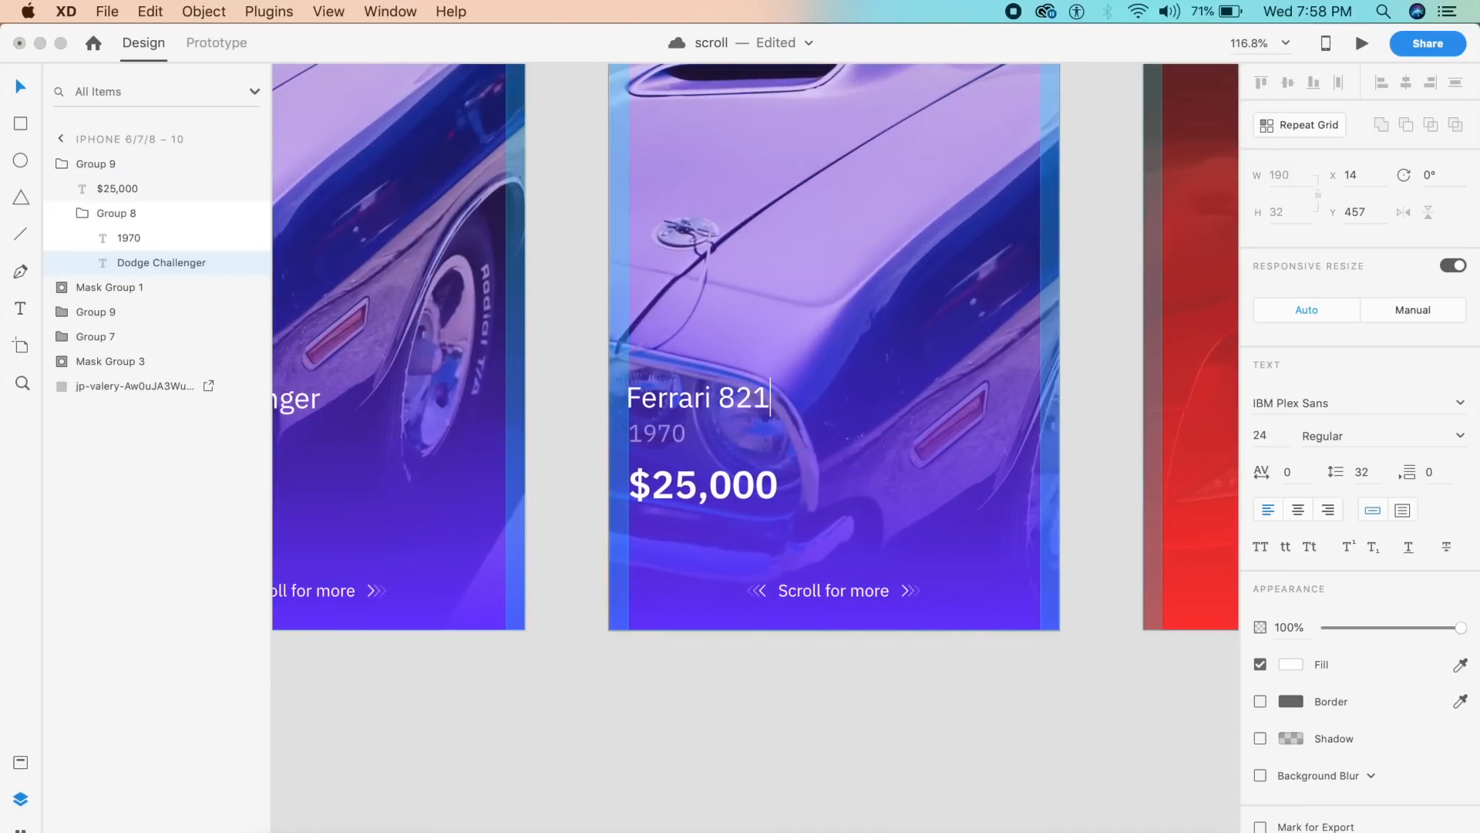
{"action": "key", "text": "Escape"}
Set the year under Ferrari 821 to 2004 and the price to $45,000
{"action": "double_click", "coordinate": [664, 433]}
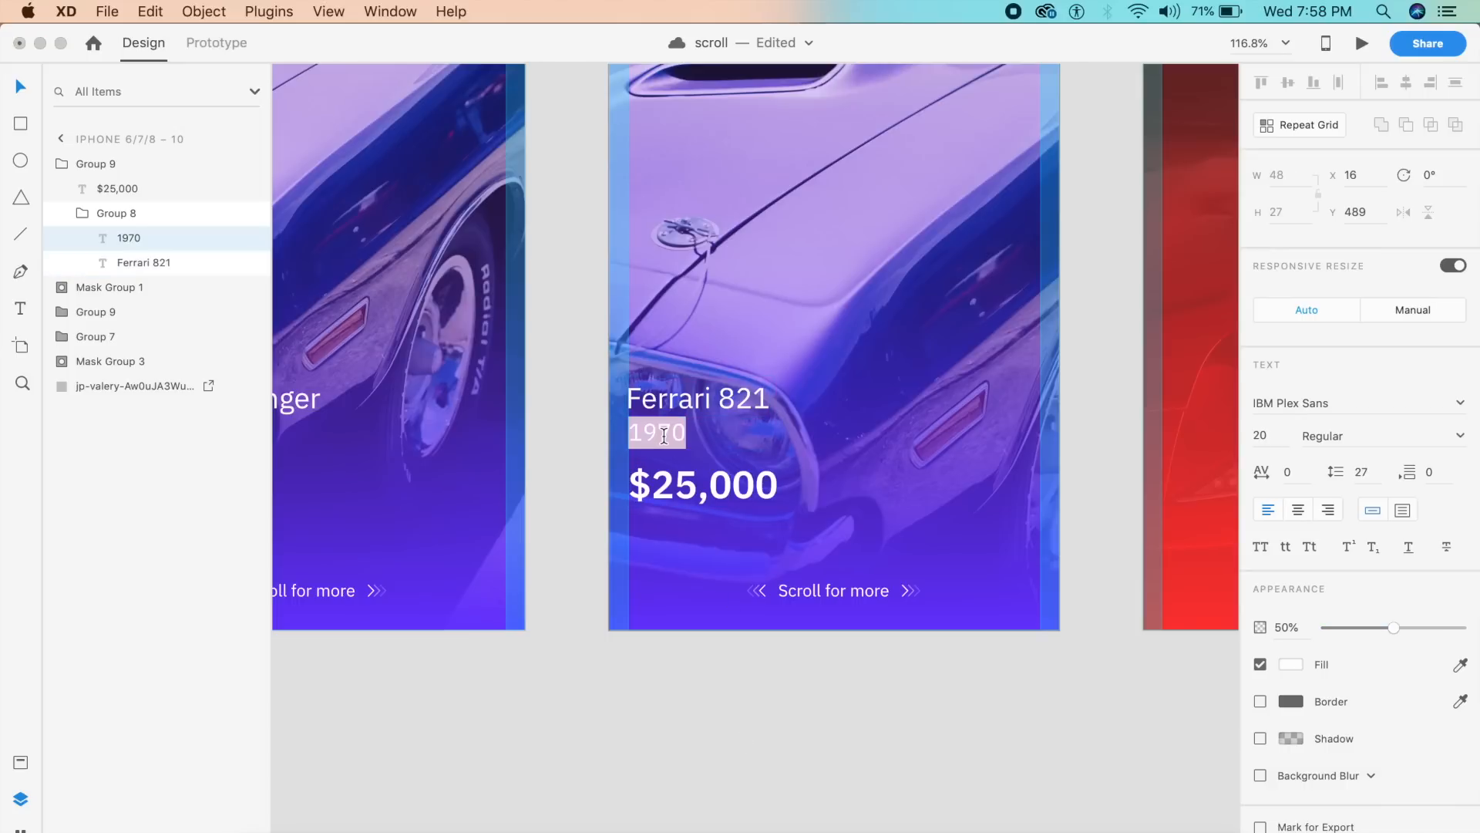
{"action": "type", "text": "2004"}
{"action": "left_click", "coordinate": [686, 506]}
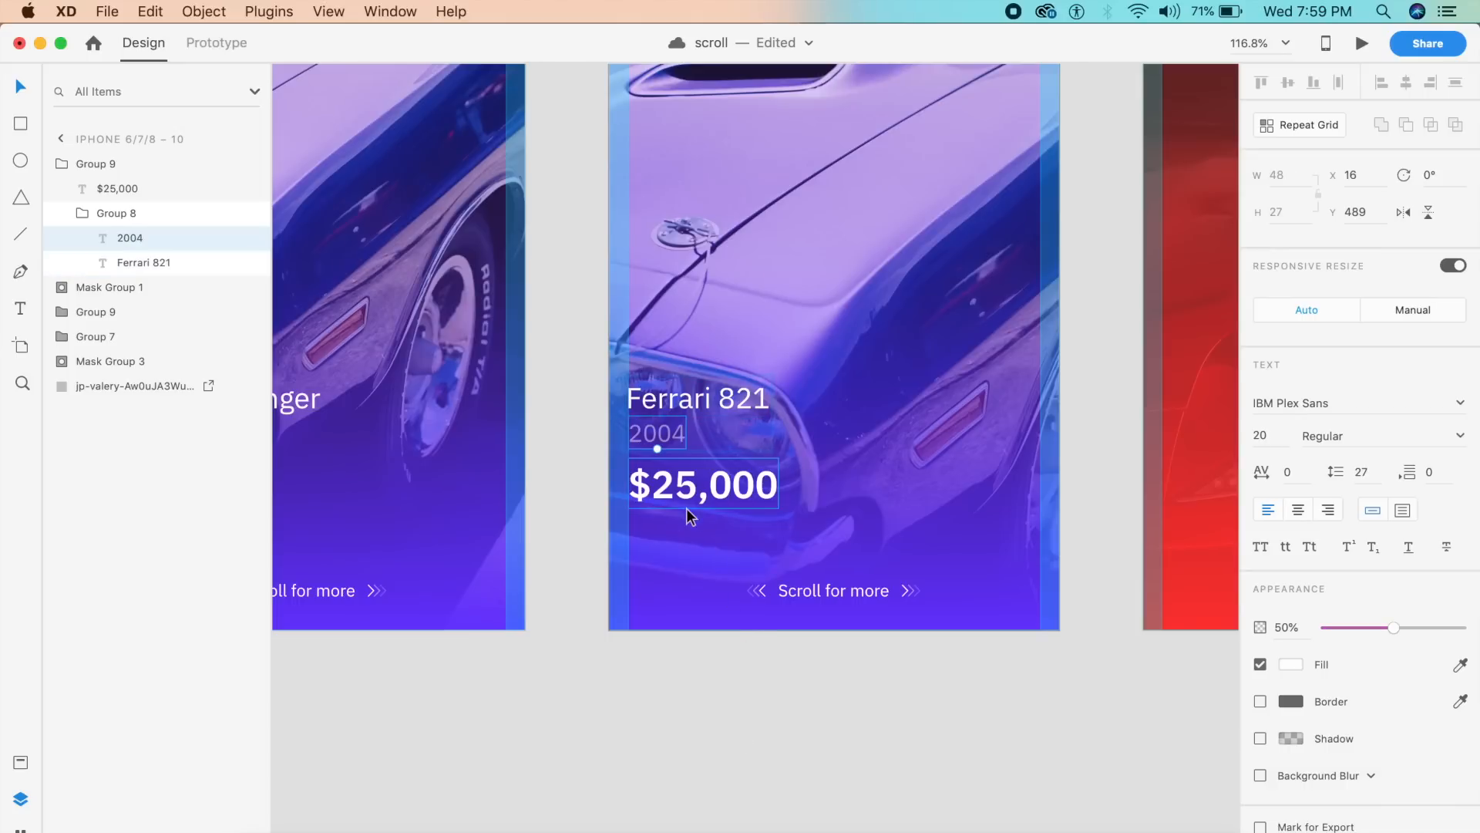
{"action": "double_click", "coordinate": [685, 487]}
{"action": "left_click", "coordinate": [690, 486]}
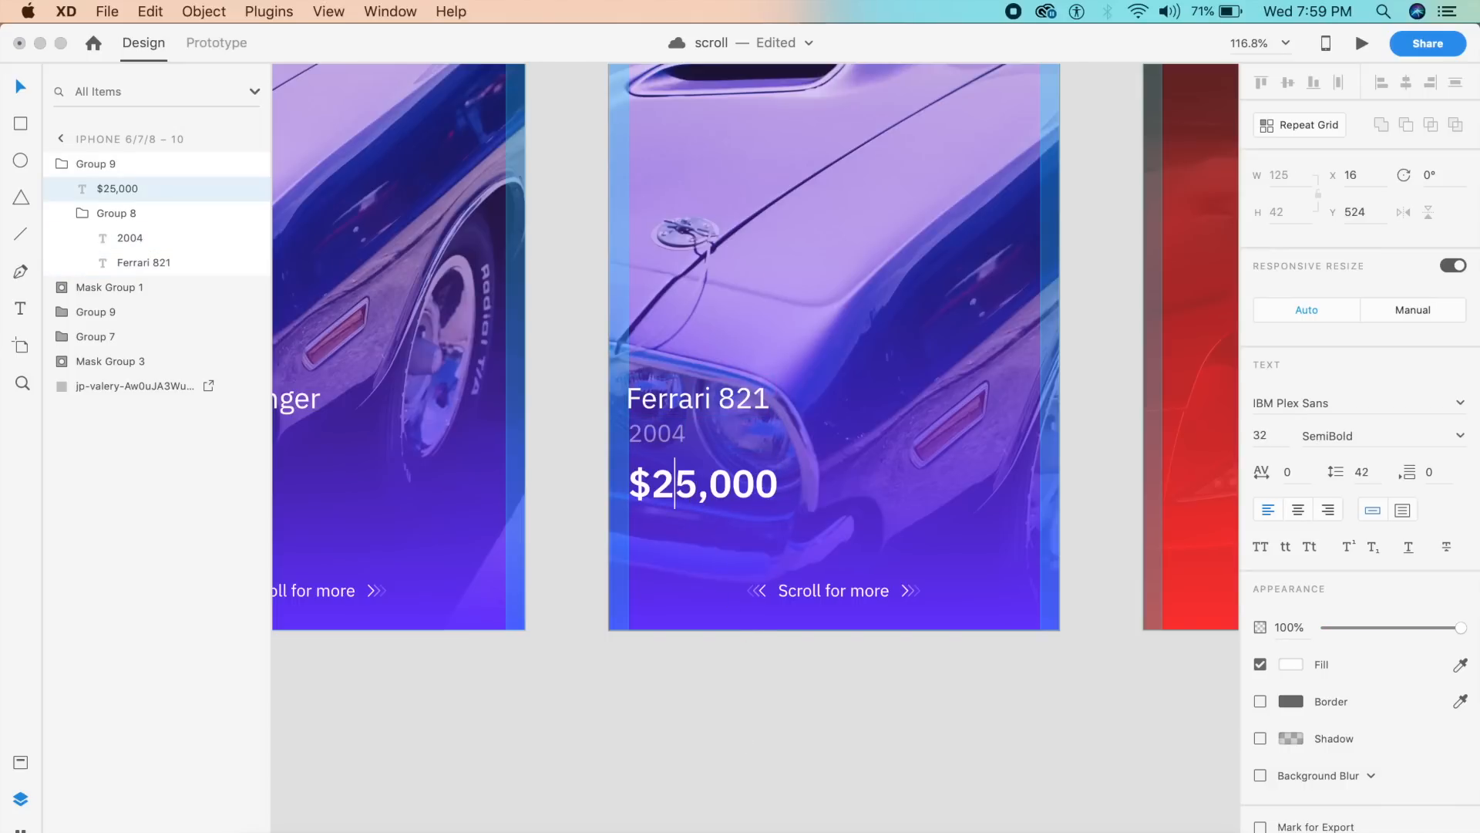
{"action": "key", "text": "Escape"}
{"action": "scroll", "coordinate": [768, 642], "scroll_direction": "down", "scroll_amount": 5}
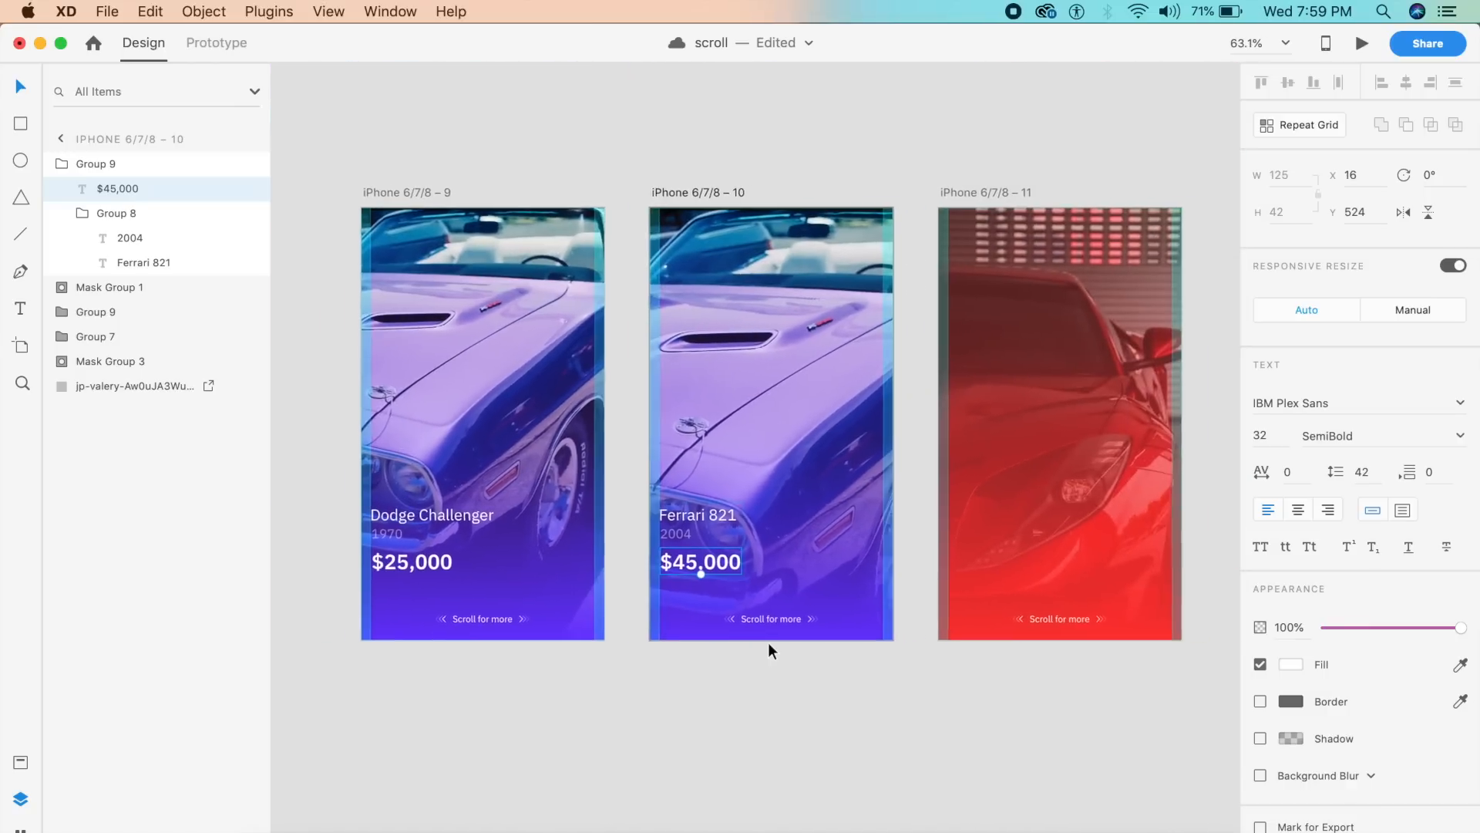
{"action": "left_click", "coordinate": [631, 705]}
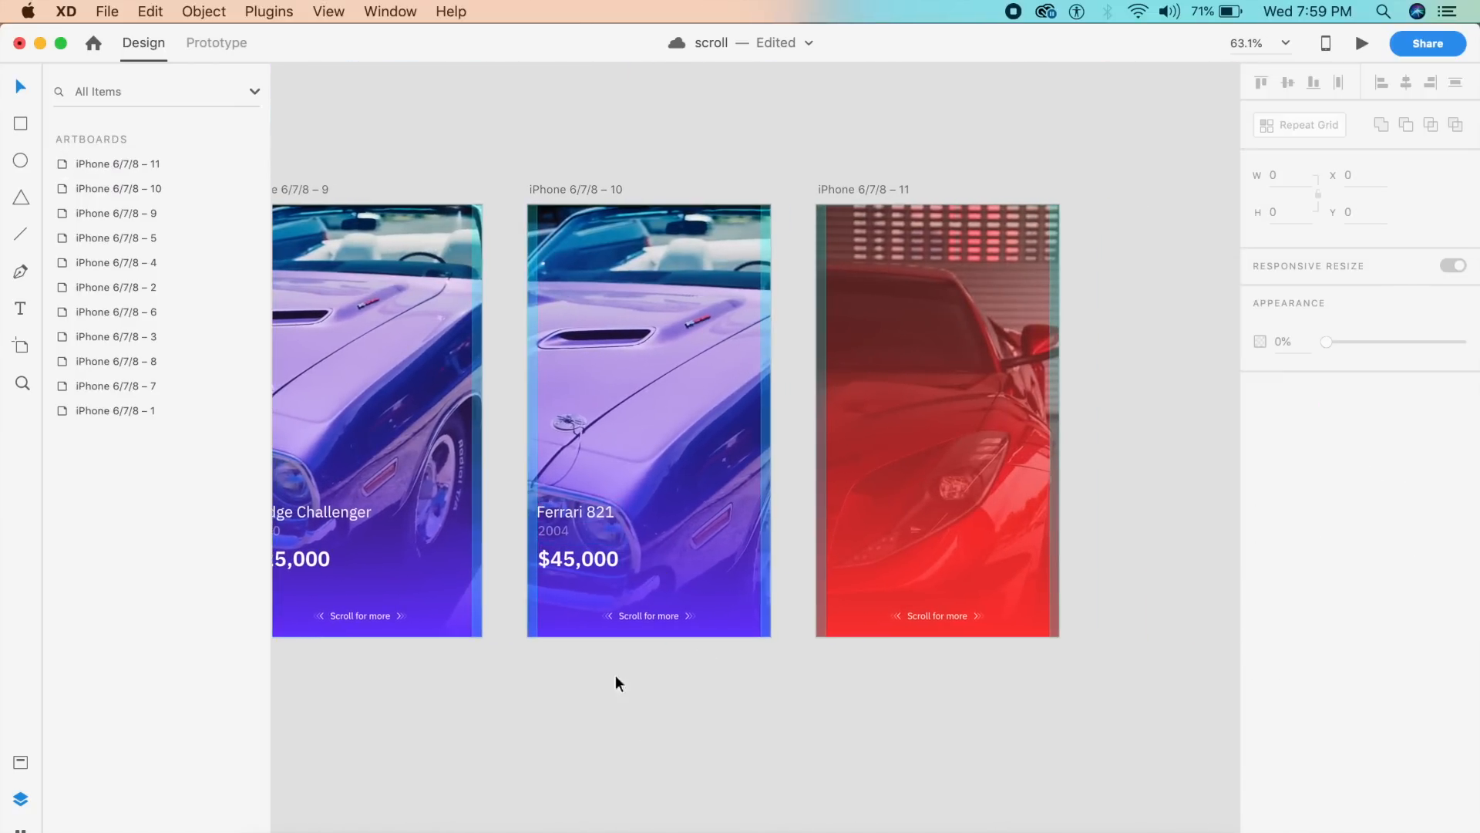
Draw a rectangle about 130 by 105 over the Ferrari text group and mask the group with it
{"action": "left_click", "coordinate": [565, 570]}
{"action": "scroll", "coordinate": [569, 542], "scroll_direction": "up", "scroll_amount": 5}
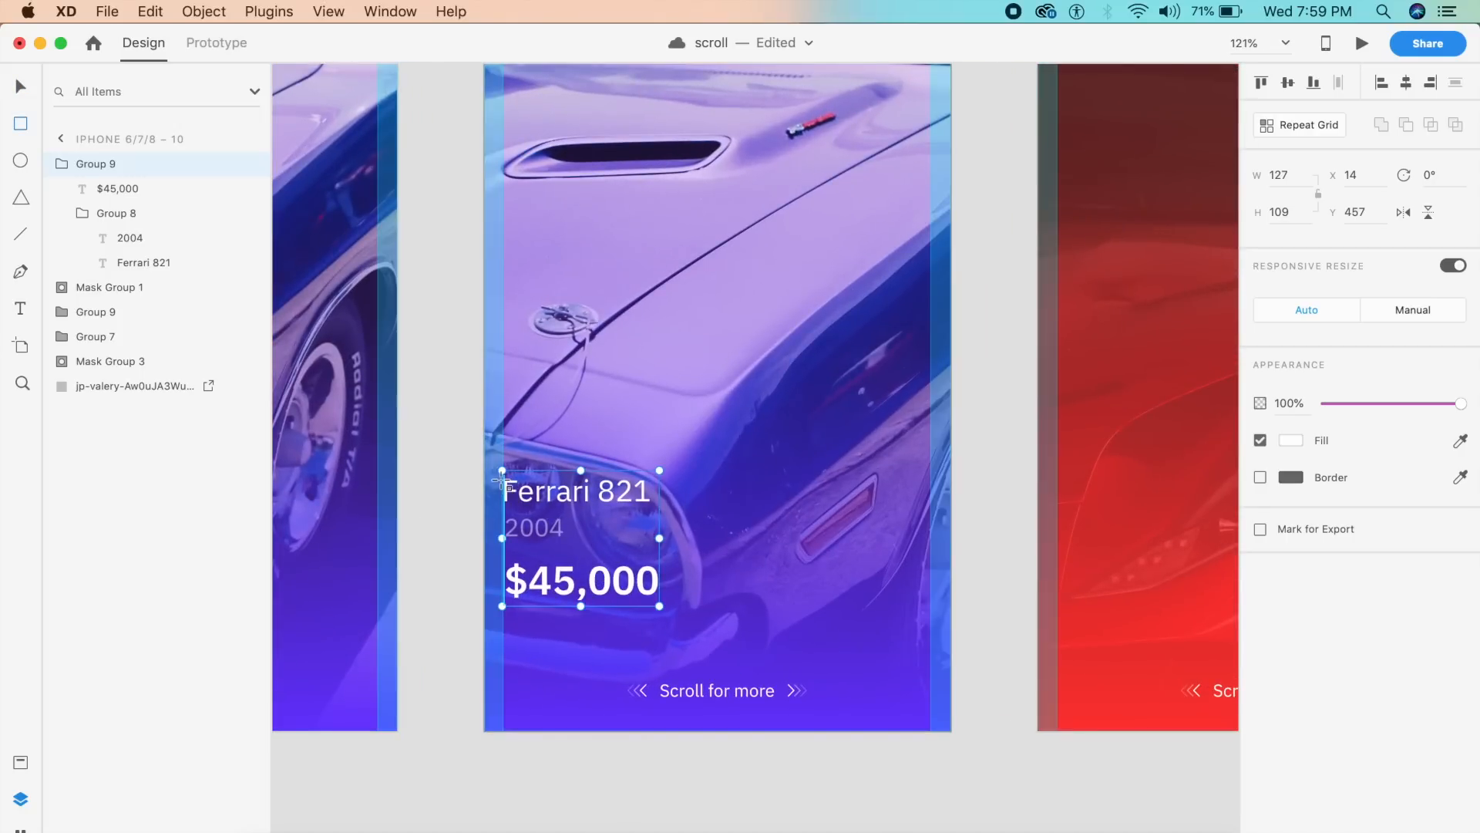
{"action": "mouse_move", "coordinate": [505, 476]}
{"action": "left_mouse_down"}
{"action": "mouse_move", "coordinate": [644, 568]}
{"action": "mouse_move", "coordinate": [666, 605]}
{"action": "left_mouse_up"}
{"action": "key", "text": "Escape"}
{"action": "left_click", "coordinate": [610, 553]}
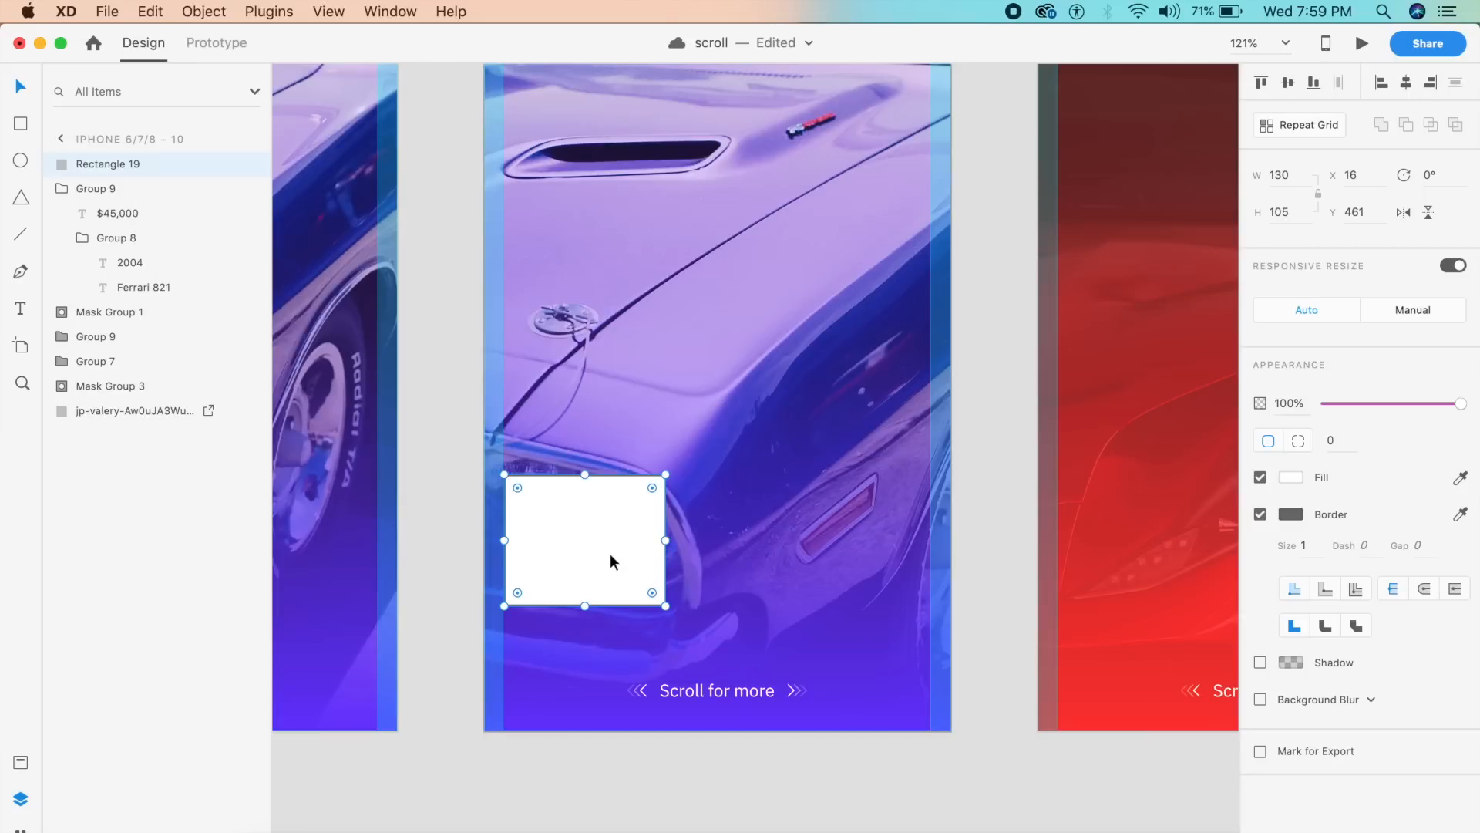
{"action": "left_click", "coordinate": [108, 188], "text": "shift"}
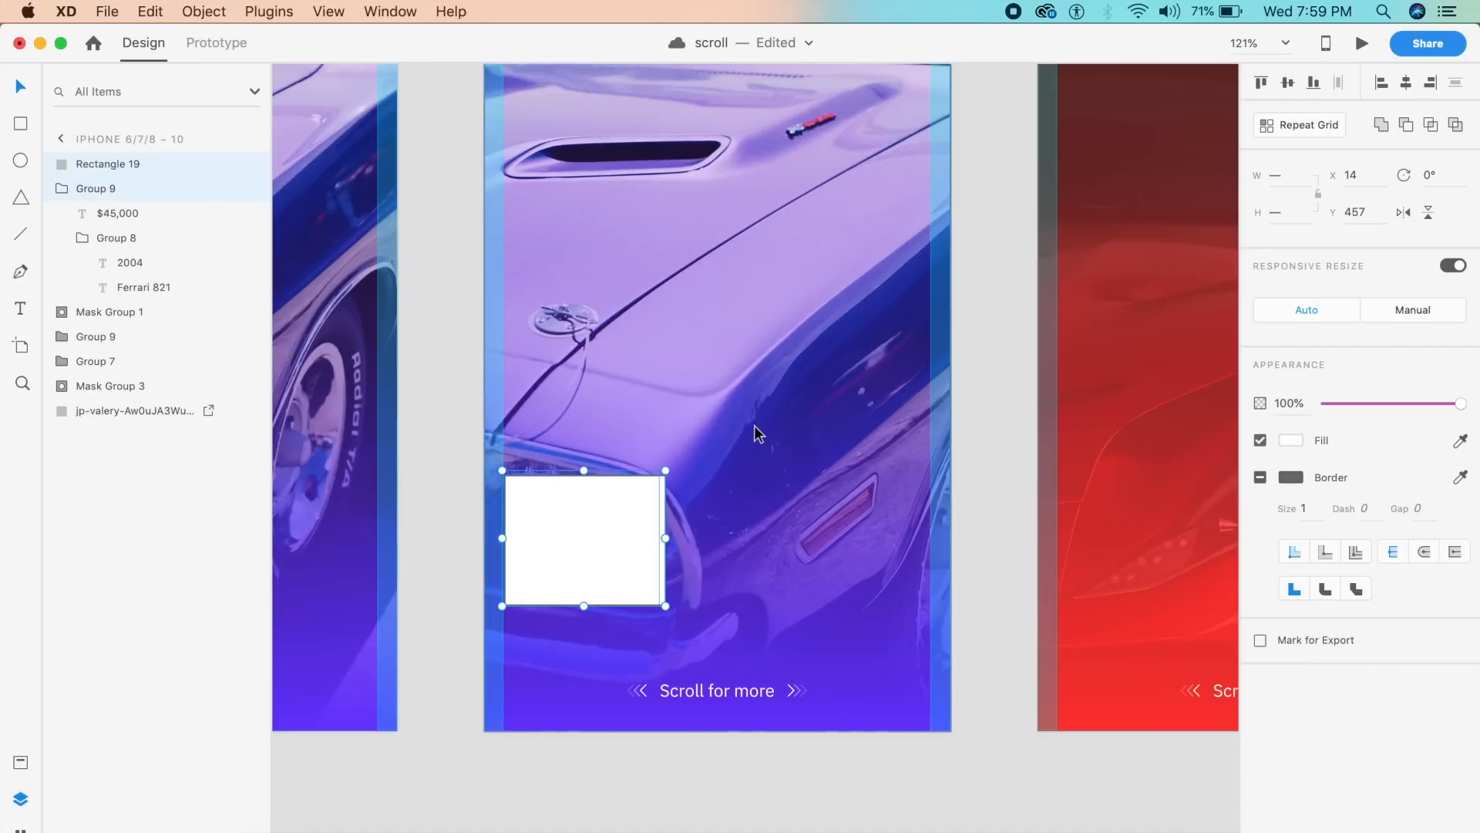
{"action": "key", "text": "super+shift+m"}
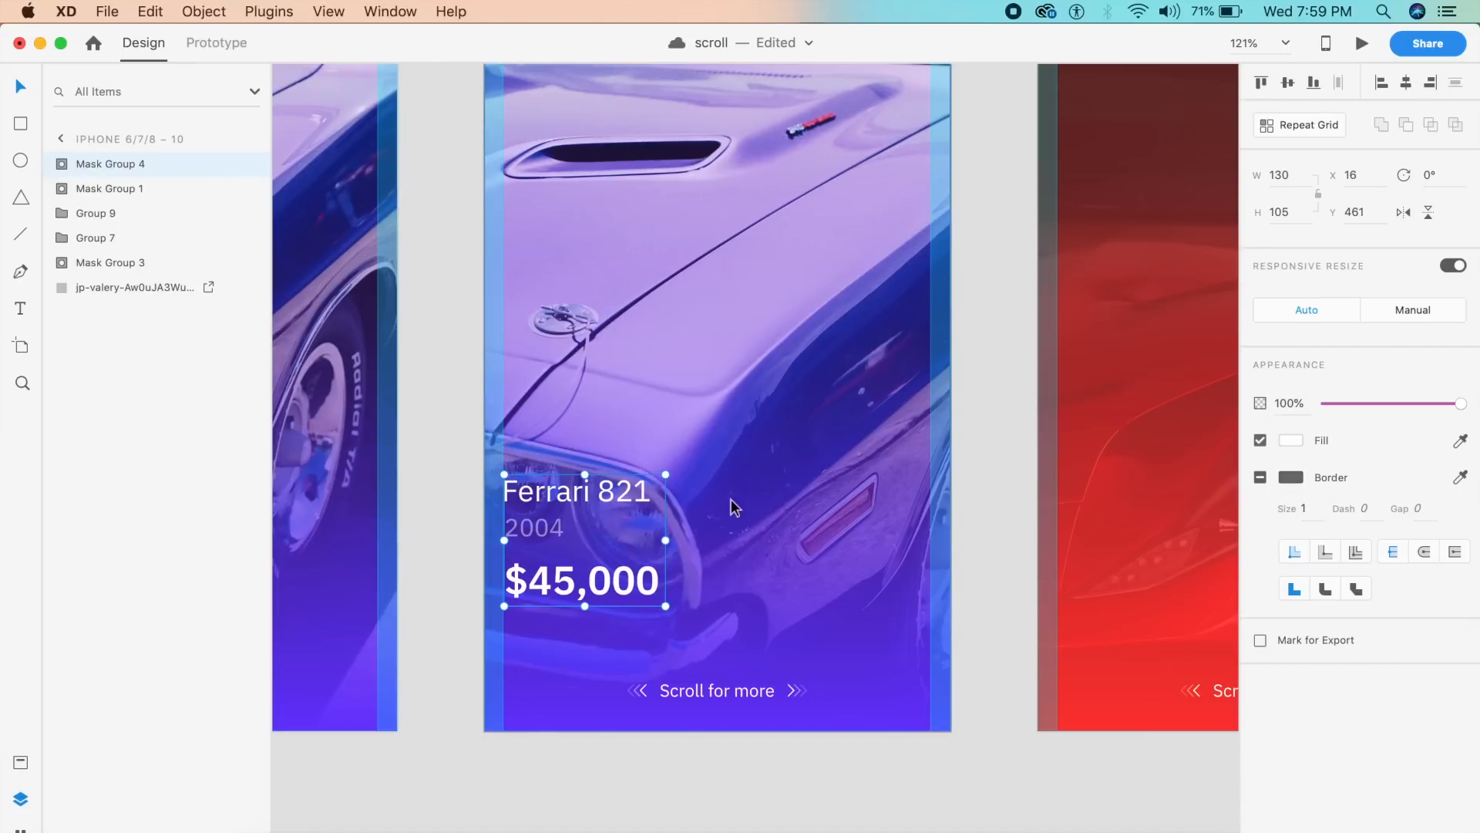
Copy the masked Ferrari text group onto iPhone 6/7/8 – 11
{"action": "scroll", "coordinate": [696, 673], "scroll_direction": "right", "scroll_amount": 5}
{"action": "left_click", "coordinate": [783, 578]}
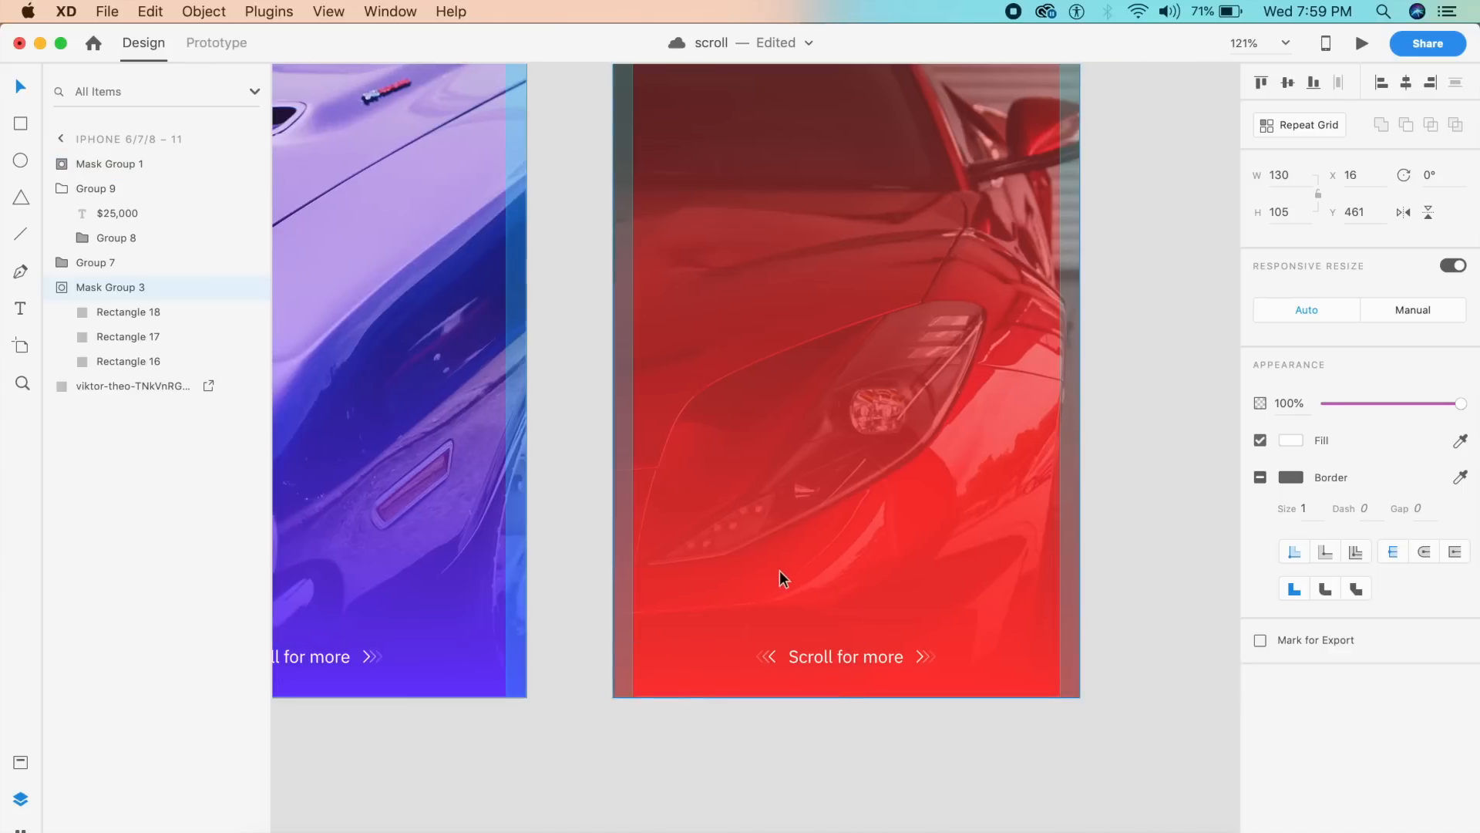
{"action": "key", "text": "super+v"}
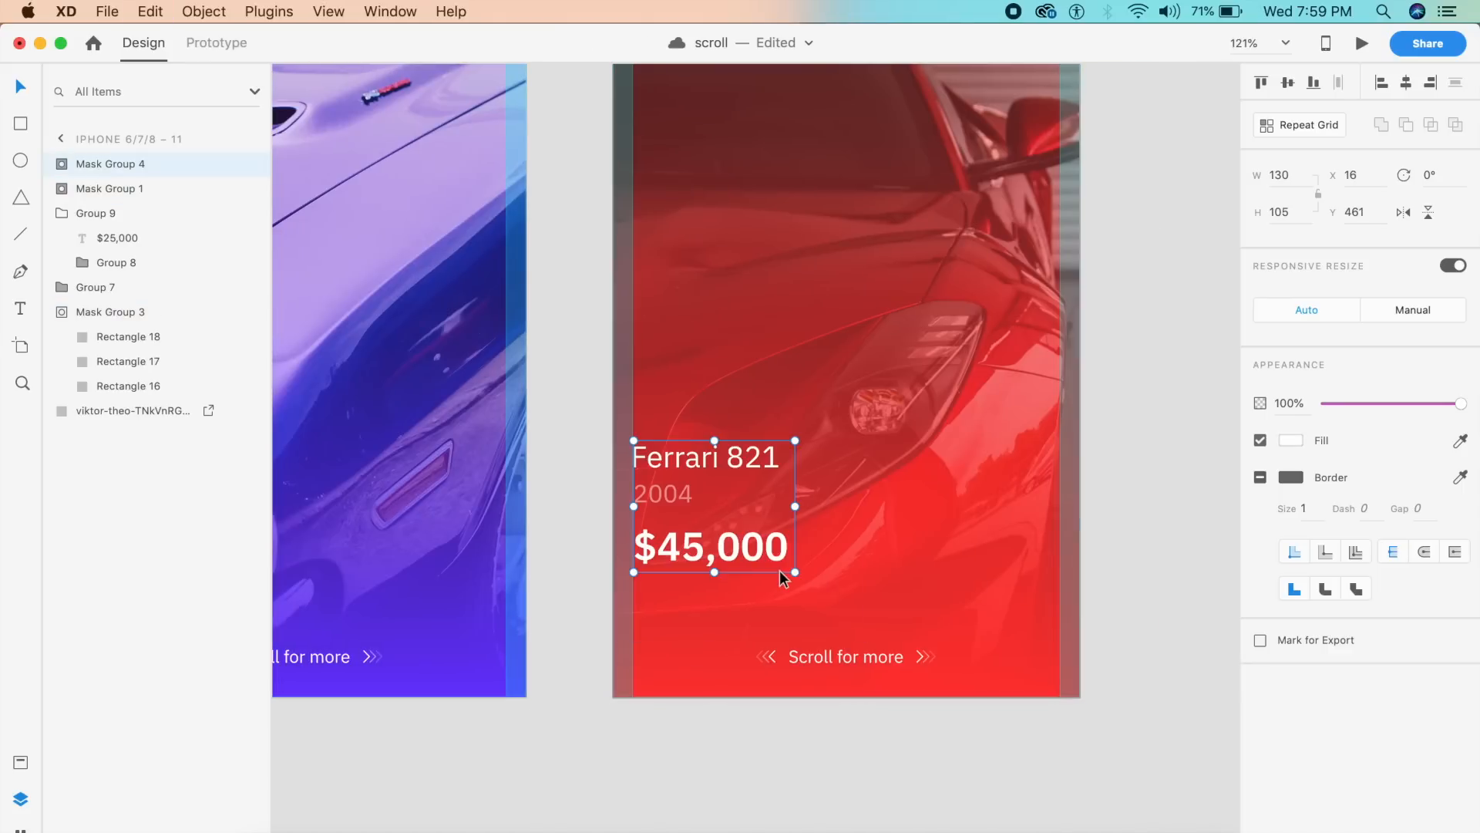
Narrow the mask rectangle on iPhone 6/7/8 – 11 to a width of about 7 at the text's left edge, hiding the Ferrari details
{"action": "double_click", "coordinate": [714, 539]}
{"action": "left_click_drag", "start_coordinate": [794, 509], "coordinate": [626, 530]}
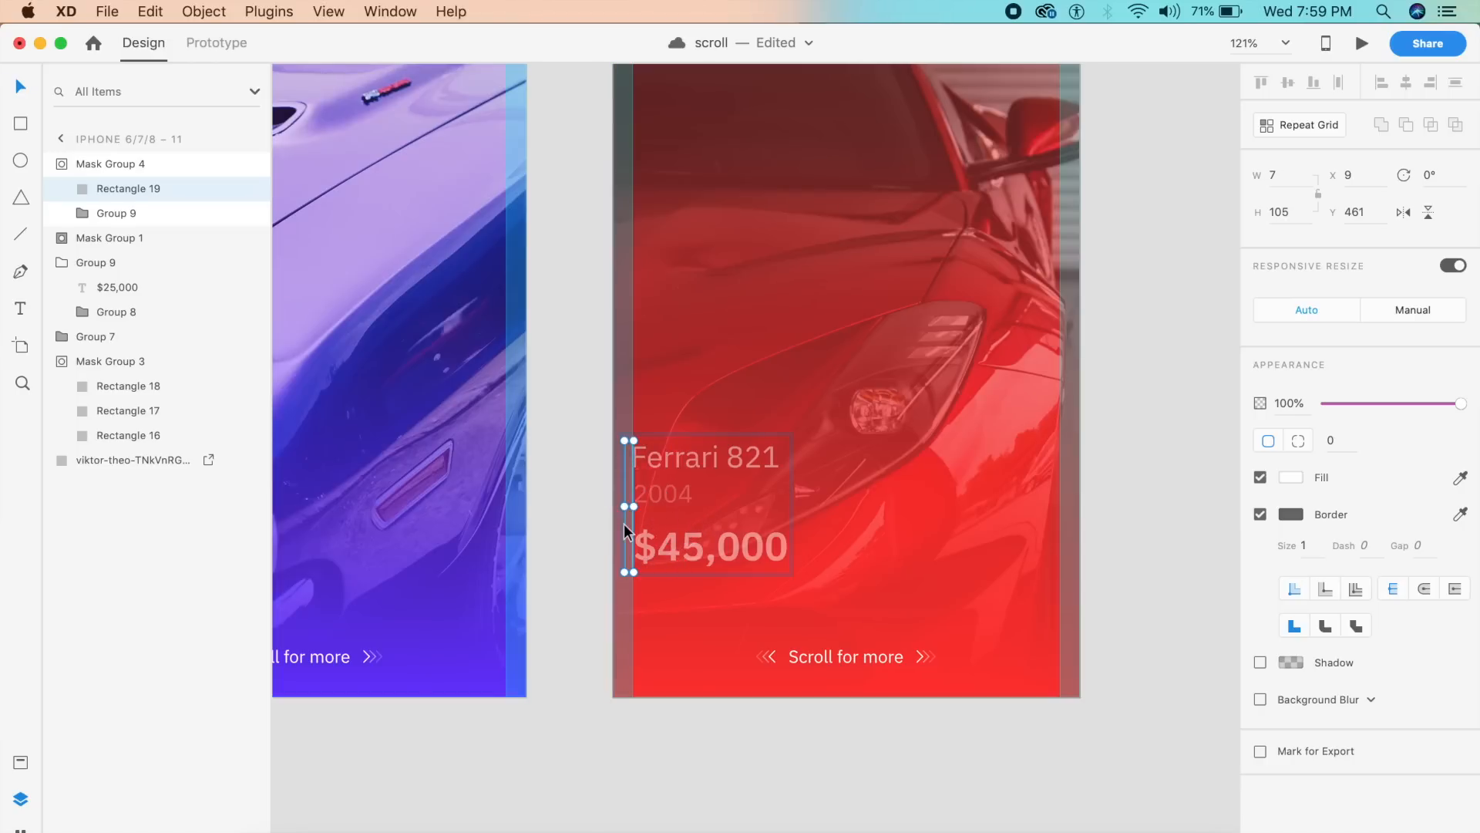
{"action": "scroll", "coordinate": [684, 376], "scroll_direction": "up", "scroll_amount": 3}
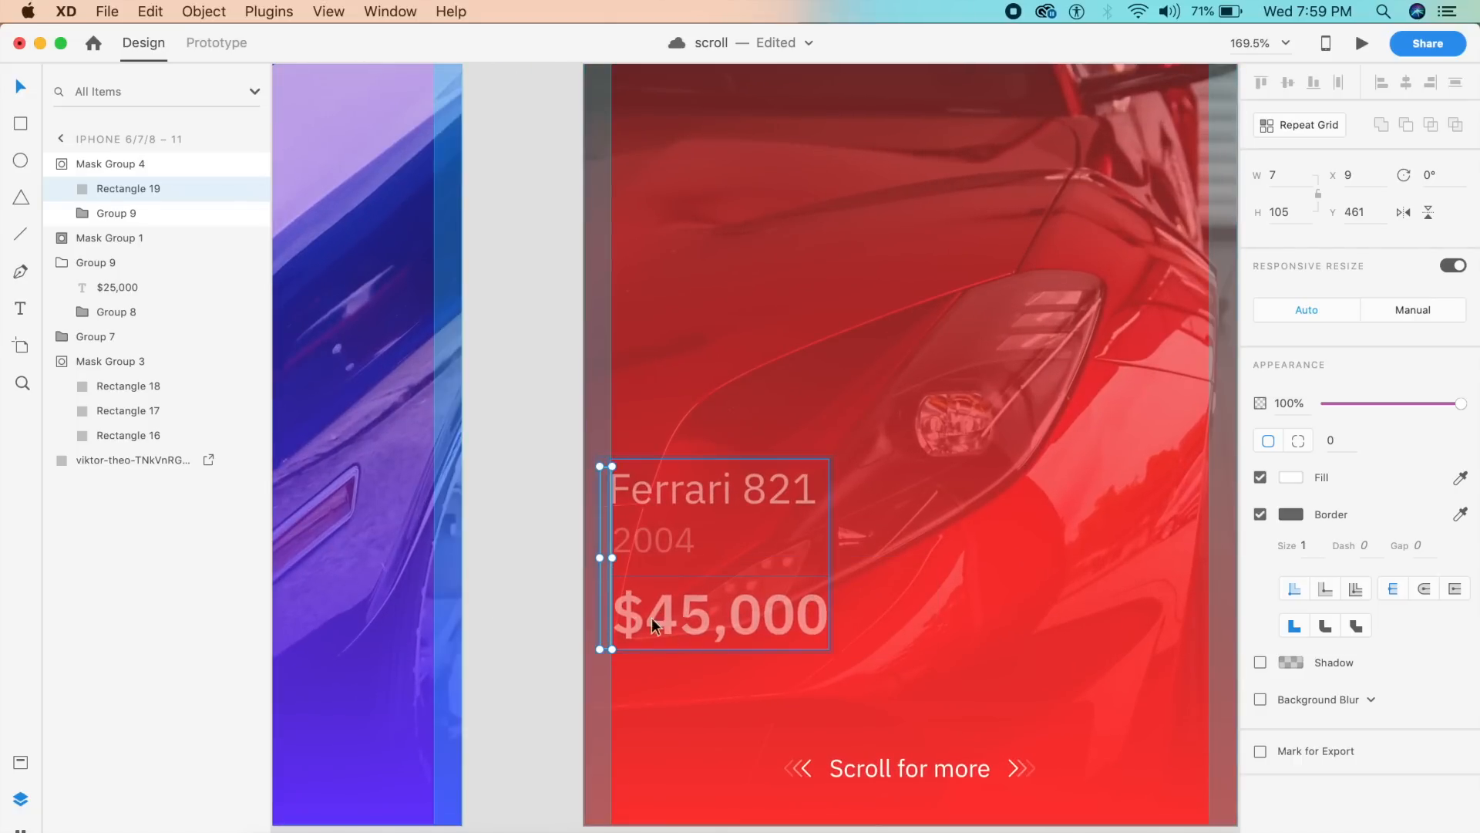
{"action": "left_click", "coordinate": [567, 580]}
Narrow the Ferrari text's mask rectangle on iPhone 6/7/8 – 10 to a width of about 1 at the text's left edge
{"action": "scroll", "coordinate": [568, 609], "scroll_direction": "down", "scroll_amount": 5}
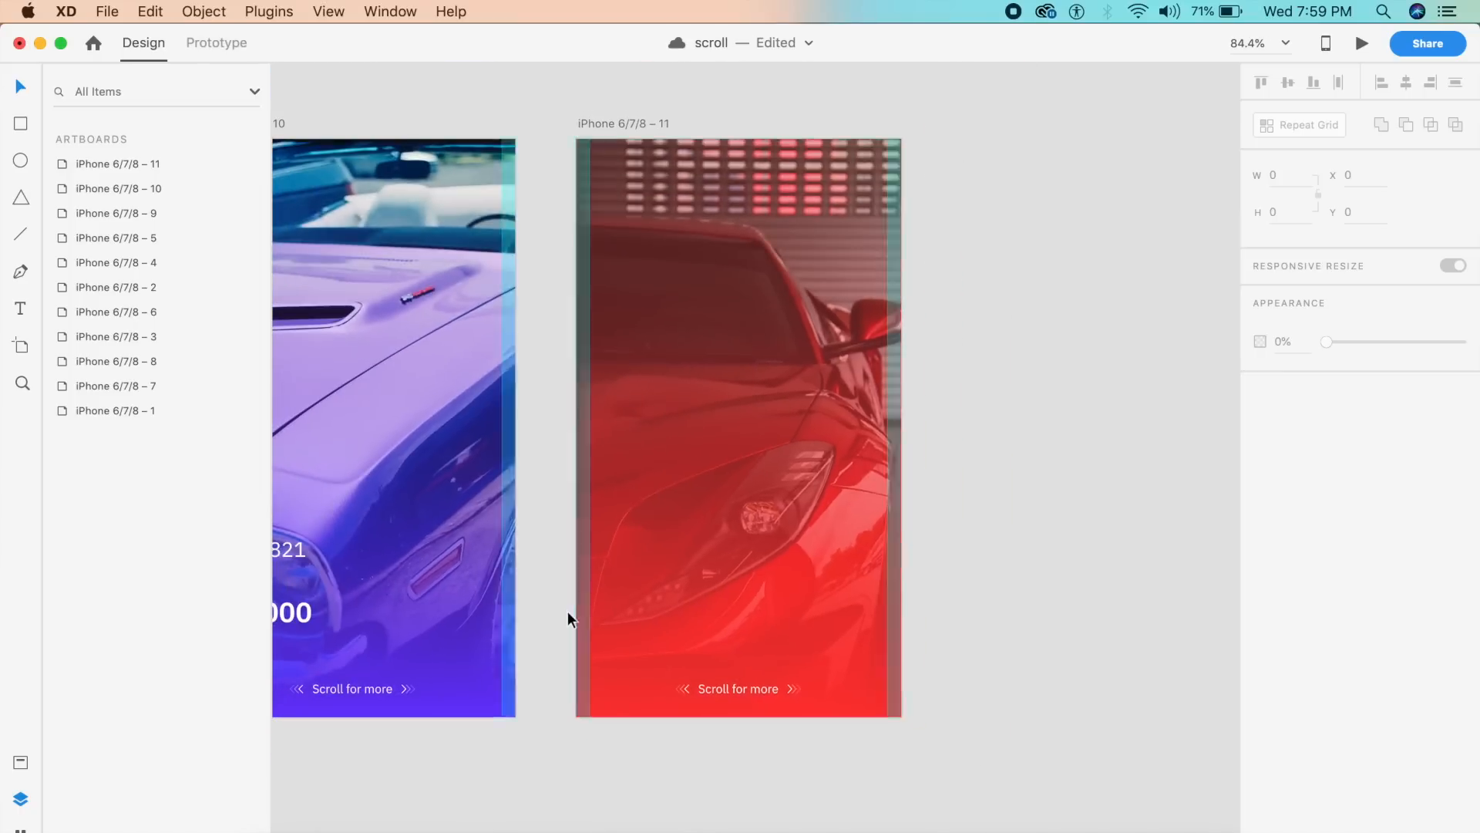
{"action": "scroll", "coordinate": [567, 611], "scroll_direction": "down", "scroll_amount": 3}
{"action": "scroll", "coordinate": [710, 334], "scroll_direction": "left", "scroll_amount": 4}
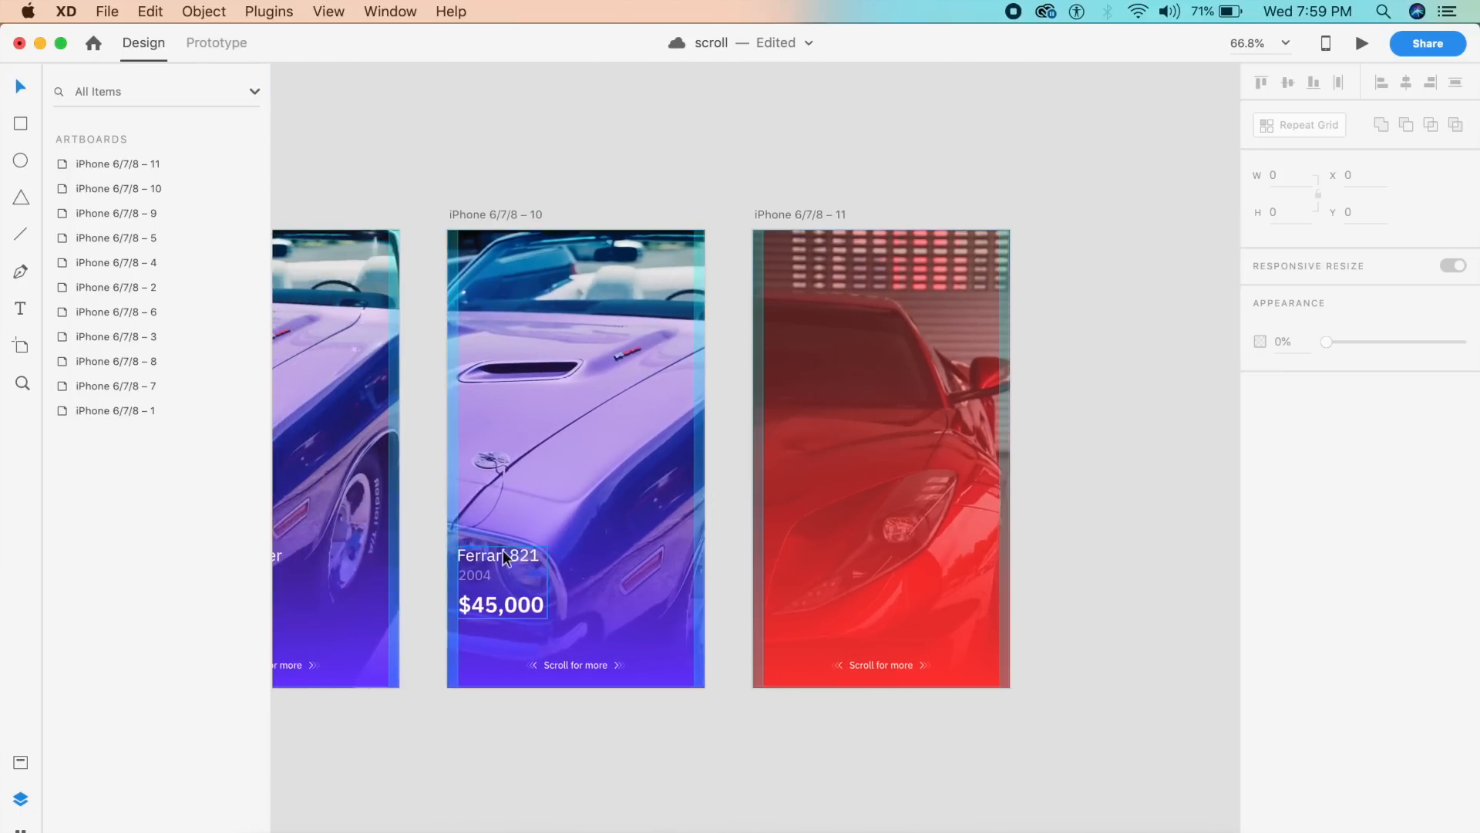
{"action": "left_click", "coordinate": [497, 562]}
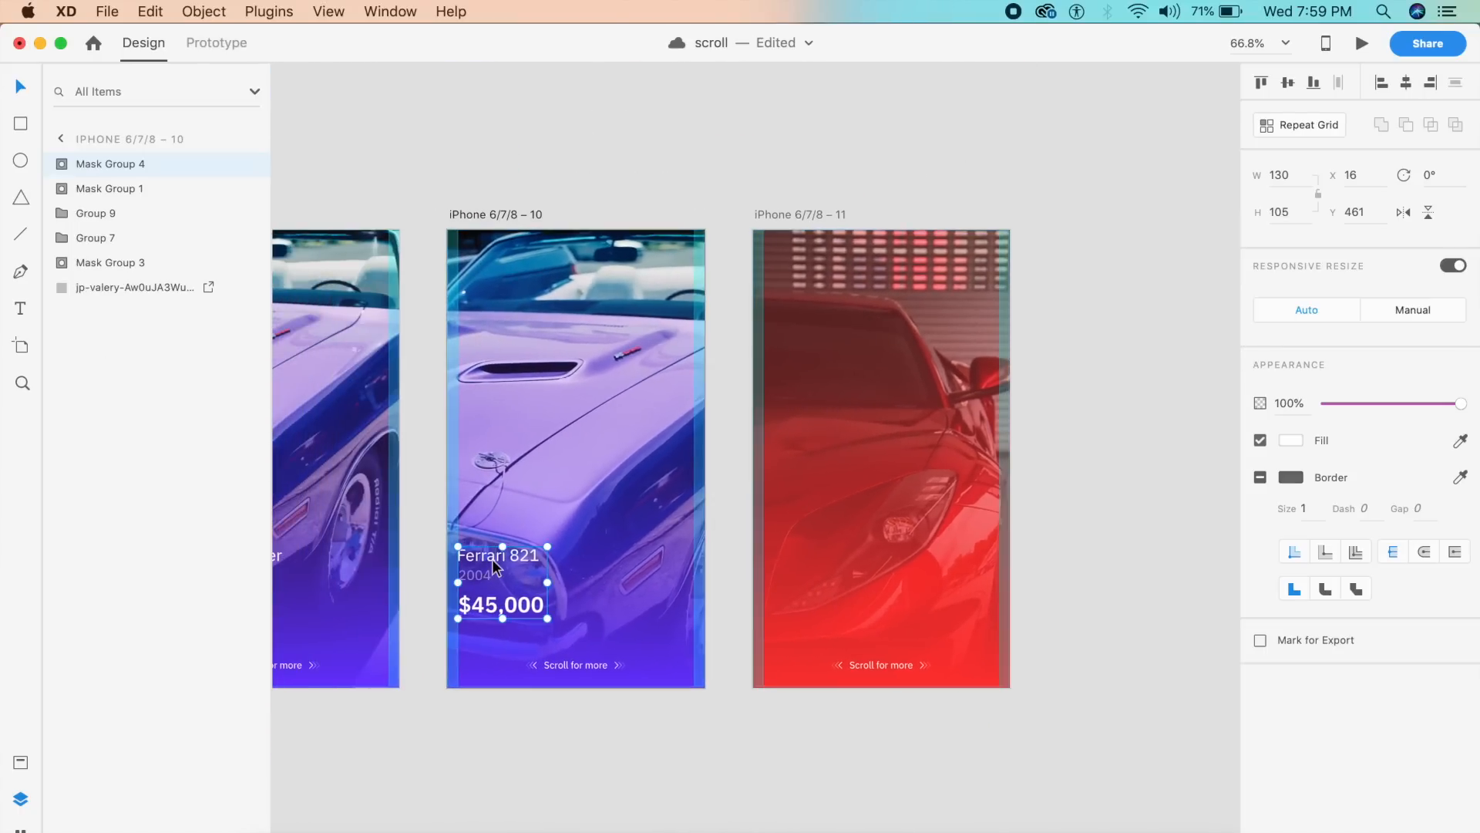
{"action": "double_click", "coordinate": [524, 605]}
{"action": "left_click_drag", "start_coordinate": [548, 584], "coordinate": [458, 592]}
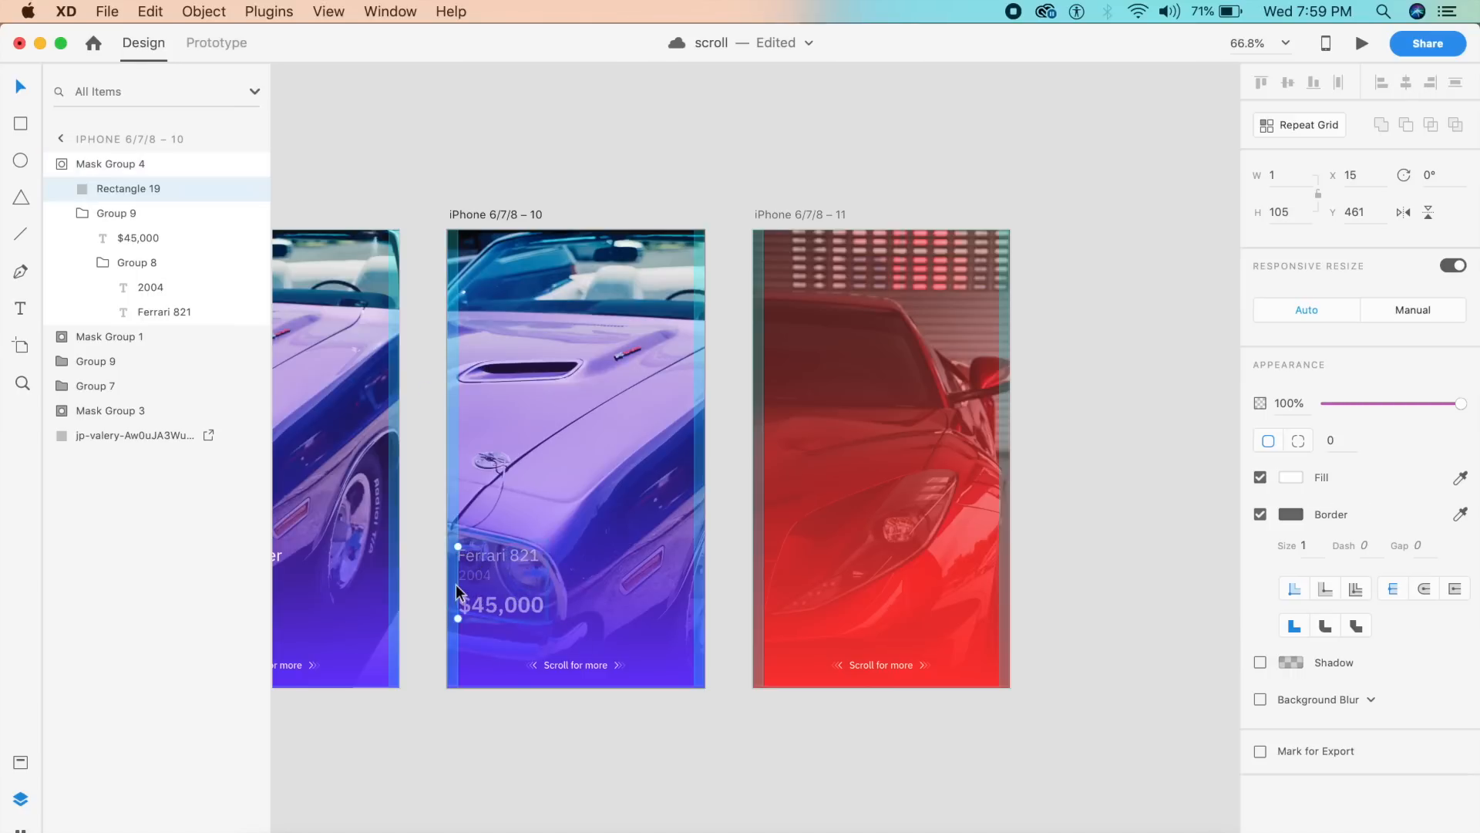
{"action": "left_click", "coordinate": [568, 716]}
Duplicate the iPhone 6/7/8 – 11 artboard
{"action": "scroll", "coordinate": [864, 453], "scroll_direction": "right", "scroll_amount": 7}
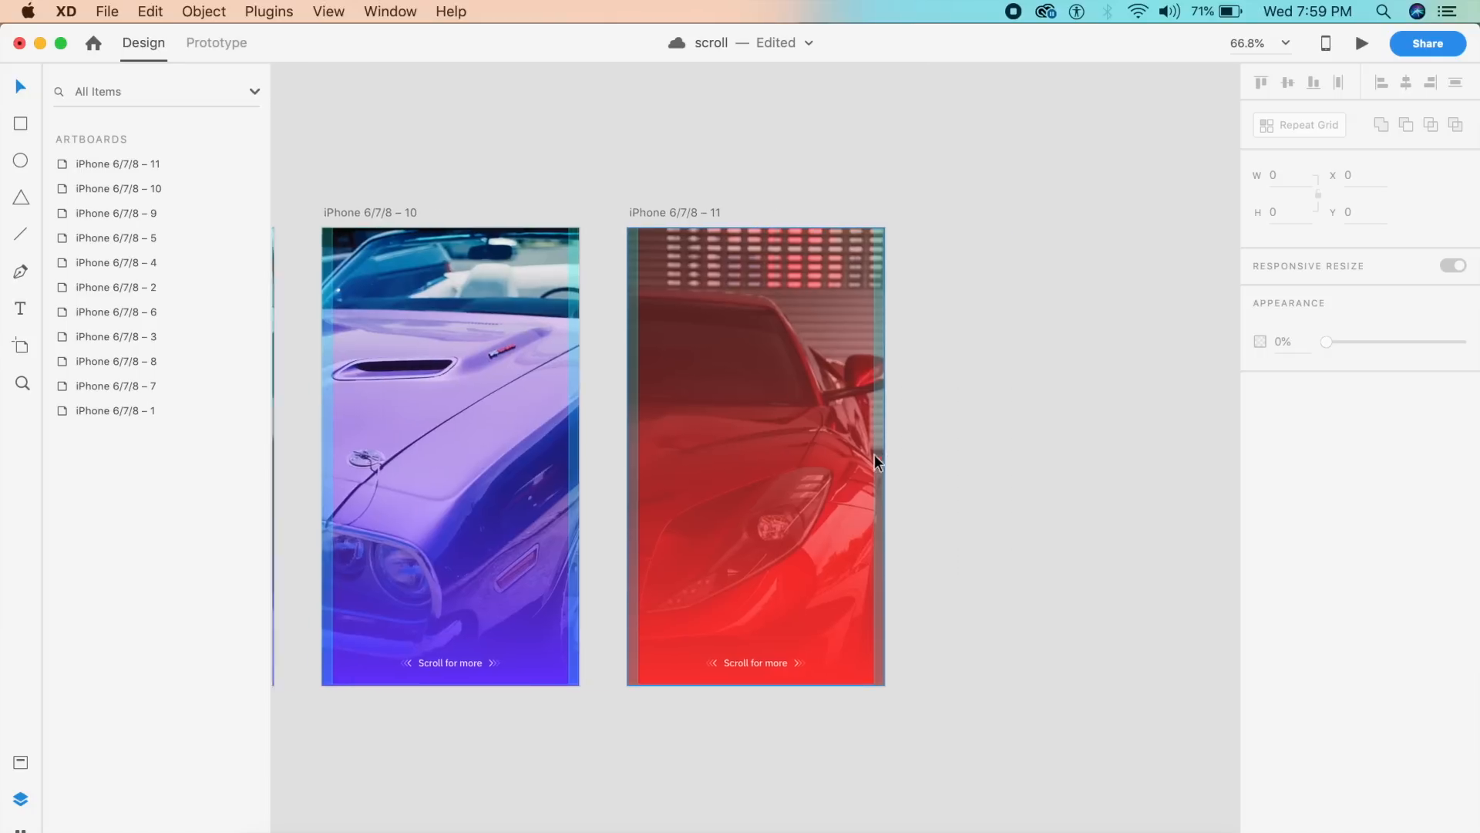
{"action": "left_click", "coordinate": [541, 212]}
{"action": "key", "text": "super+d"}
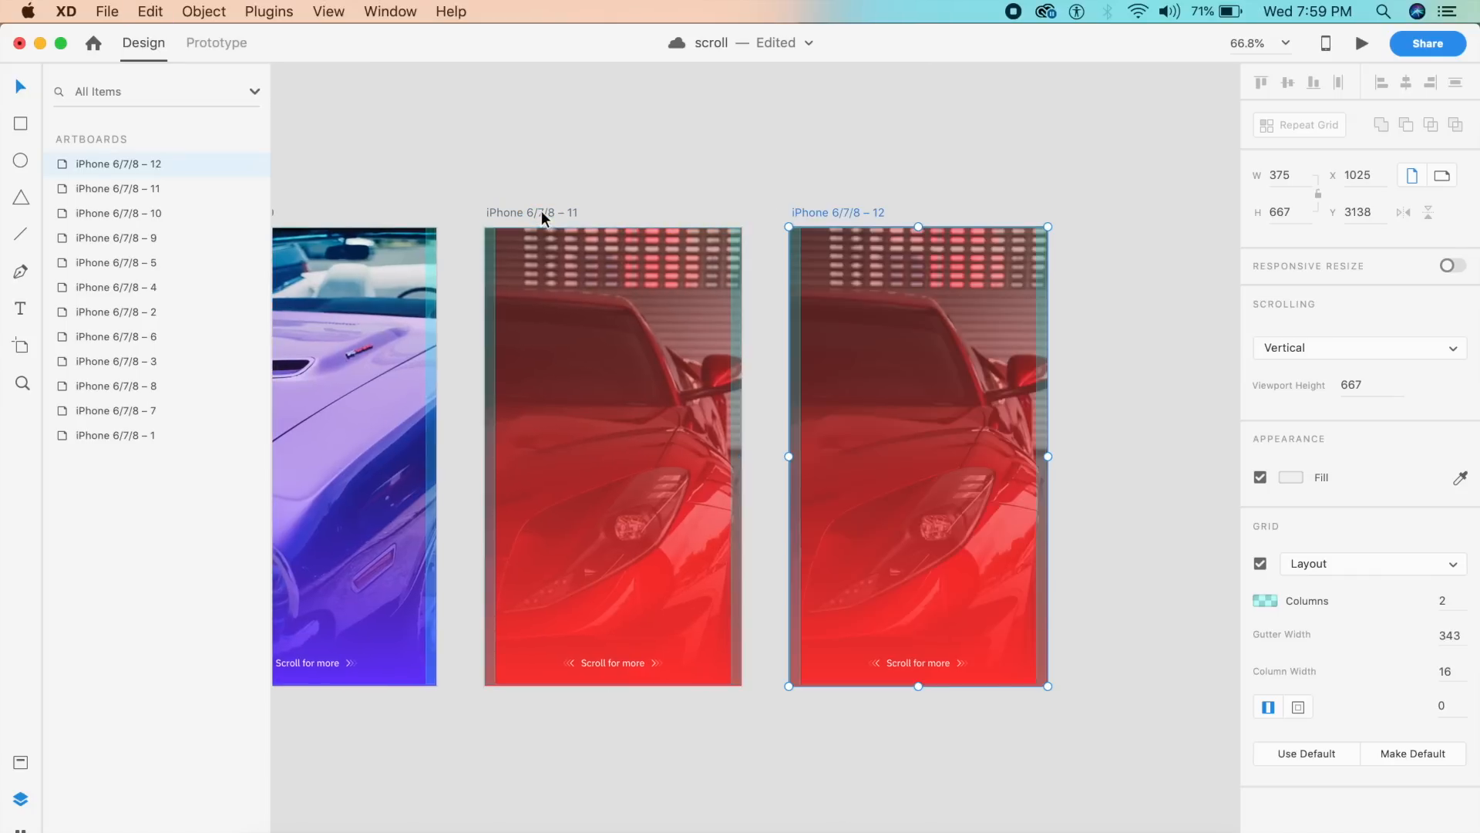
Inside the Ferrari text mask group on iPhone 6/7/8 – 12, widen the mask rectangle to about 139 to reveal all the text
{"action": "scroll", "coordinate": [541, 210], "scroll_direction": "up", "scroll_amount": 3}
{"action": "scroll", "coordinate": [541, 209], "scroll_direction": "down", "scroll_amount": 4}
{"action": "scroll", "coordinate": [541, 210], "scroll_direction": "right", "scroll_amount": 5}
{"action": "left_click", "coordinate": [687, 618]}
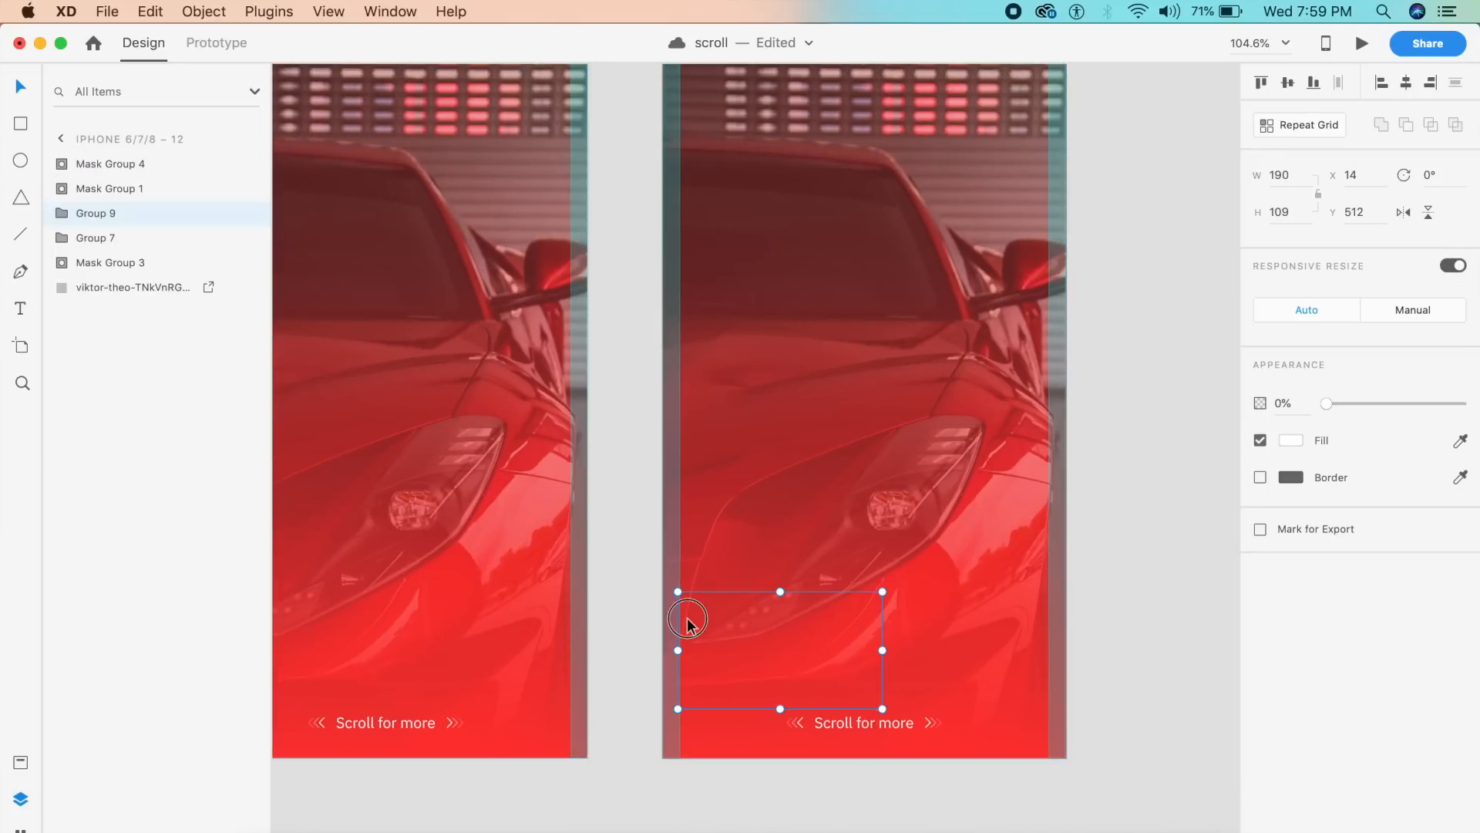
{"action": "double_click", "coordinate": [689, 623]}
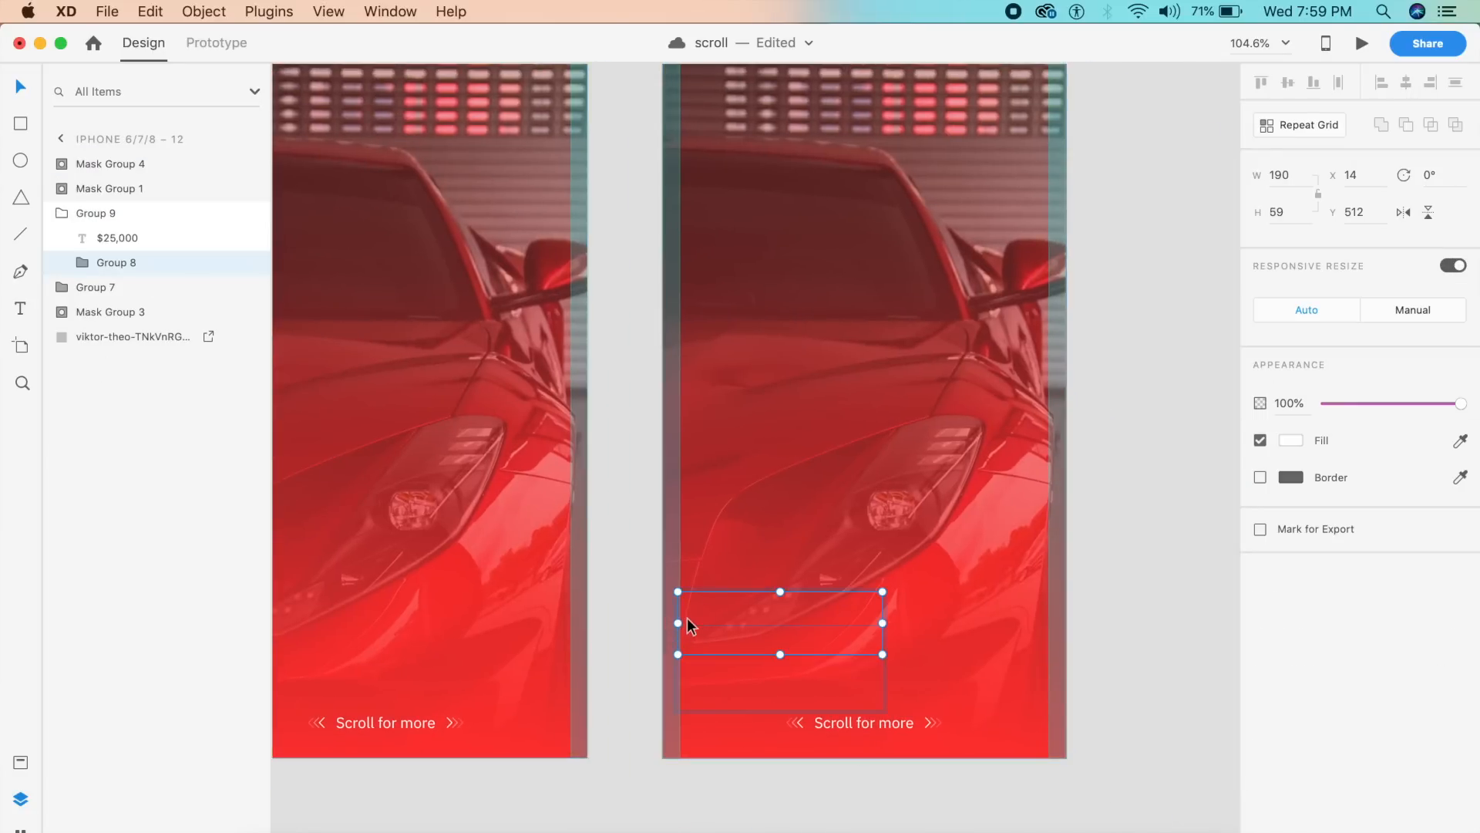
{"action": "left_click", "coordinate": [84, 165]}
{"action": "left_click", "coordinate": [68, 165]}
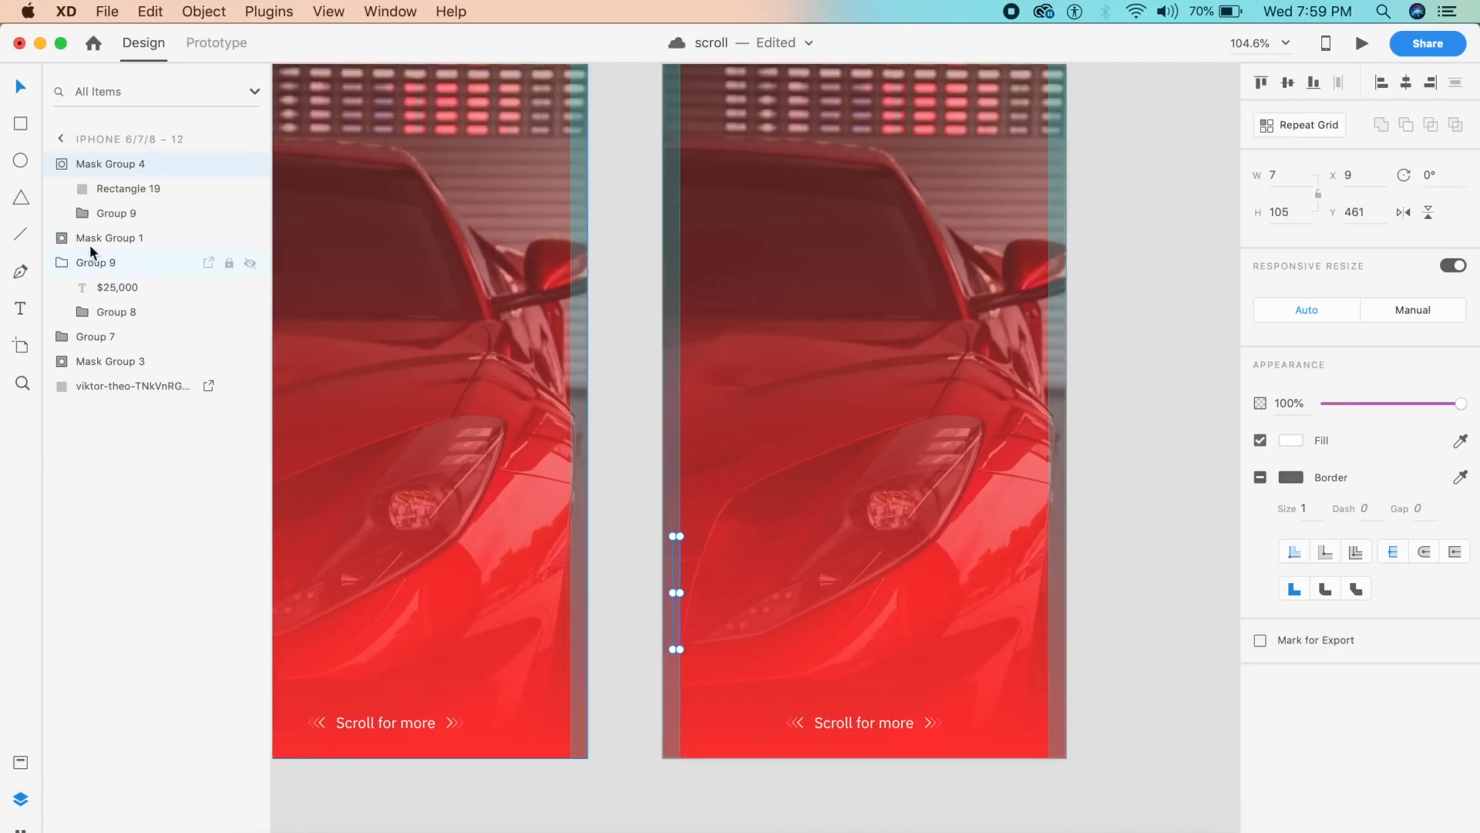
{"action": "left_click", "coordinate": [83, 214]}
{"action": "left_click", "coordinate": [97, 193]}
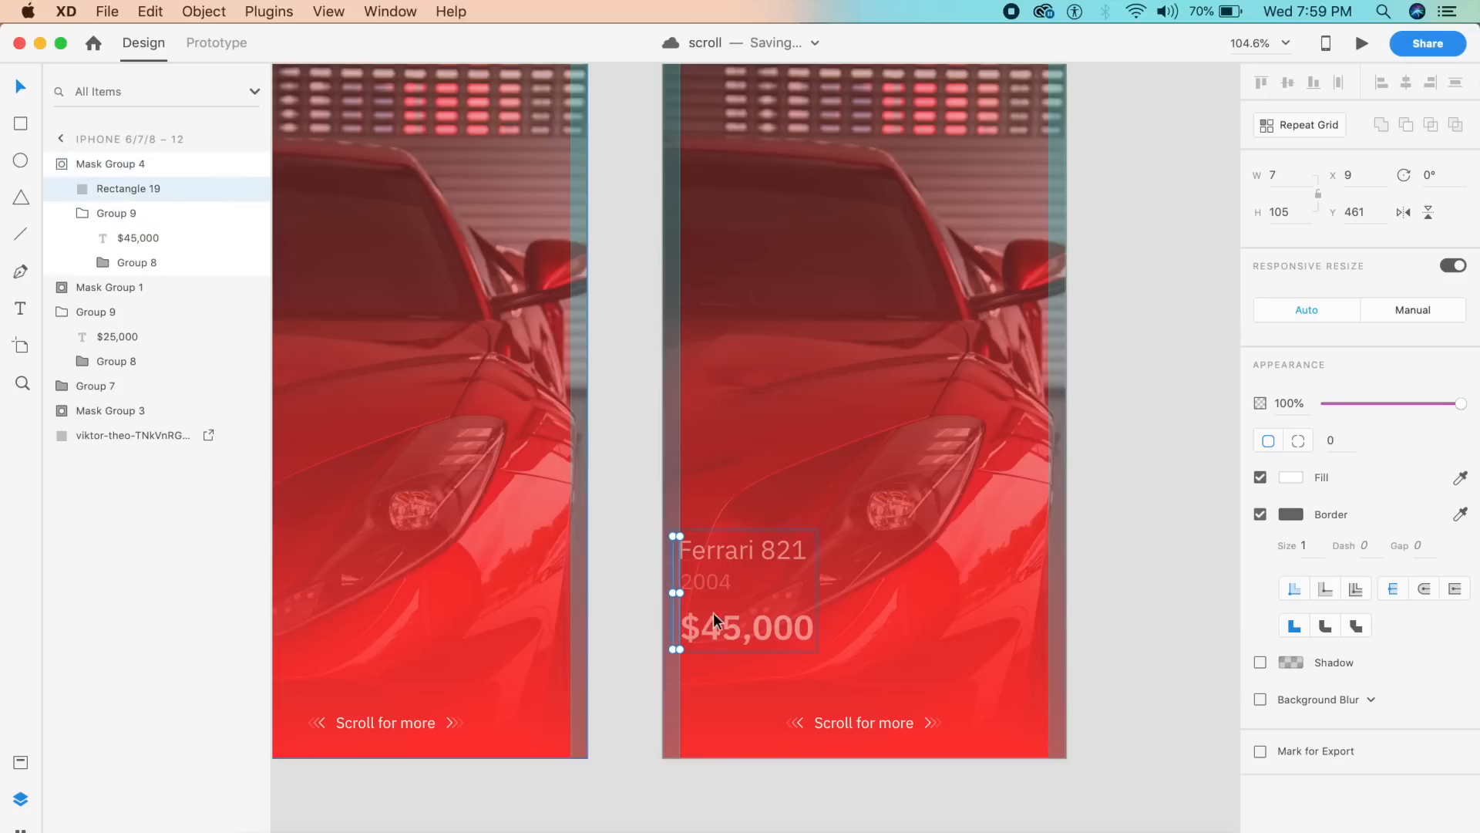
{"action": "left_click_drag", "start_coordinate": [676, 592], "coordinate": [830, 595]}
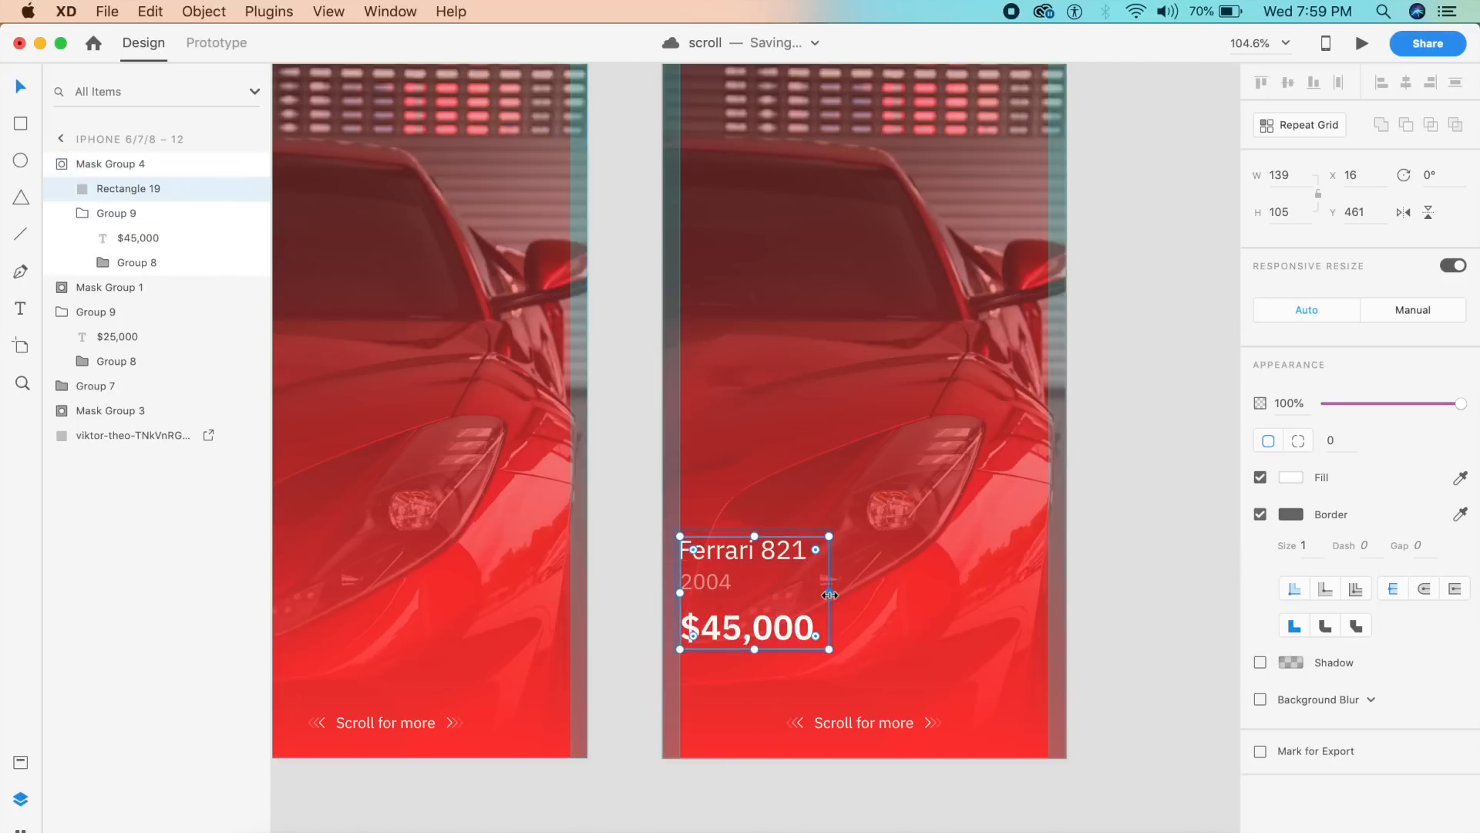
{"action": "left_click", "coordinate": [629, 564]}
{"action": "scroll", "coordinate": [748, 565], "scroll_direction": "down", "scroll_amount": 5}
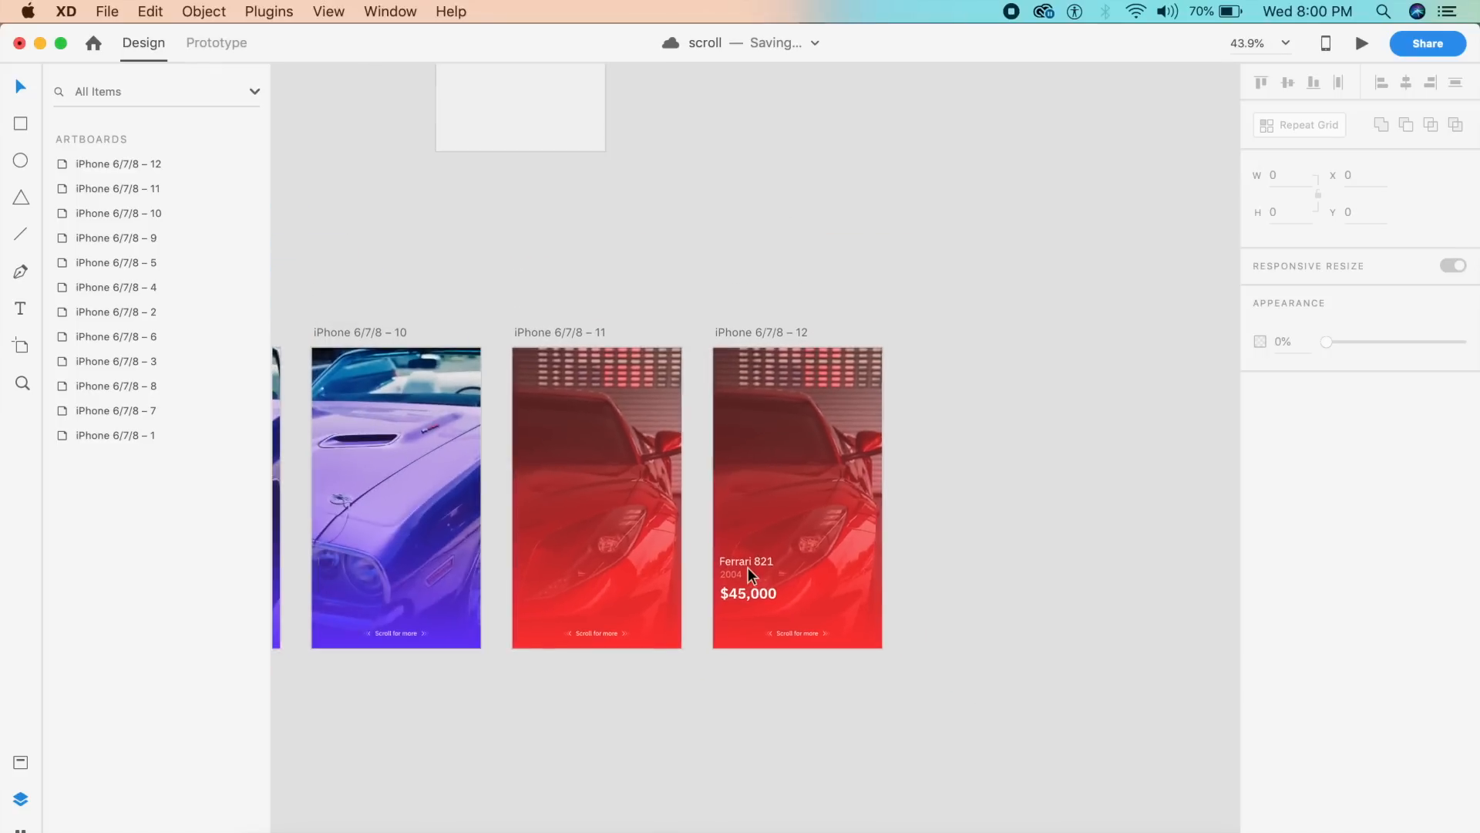
{"action": "scroll", "coordinate": [748, 567], "scroll_direction": "left", "scroll_amount": 5}
{"action": "scroll", "coordinate": [748, 567], "scroll_direction": "left", "scroll_amount": 2}
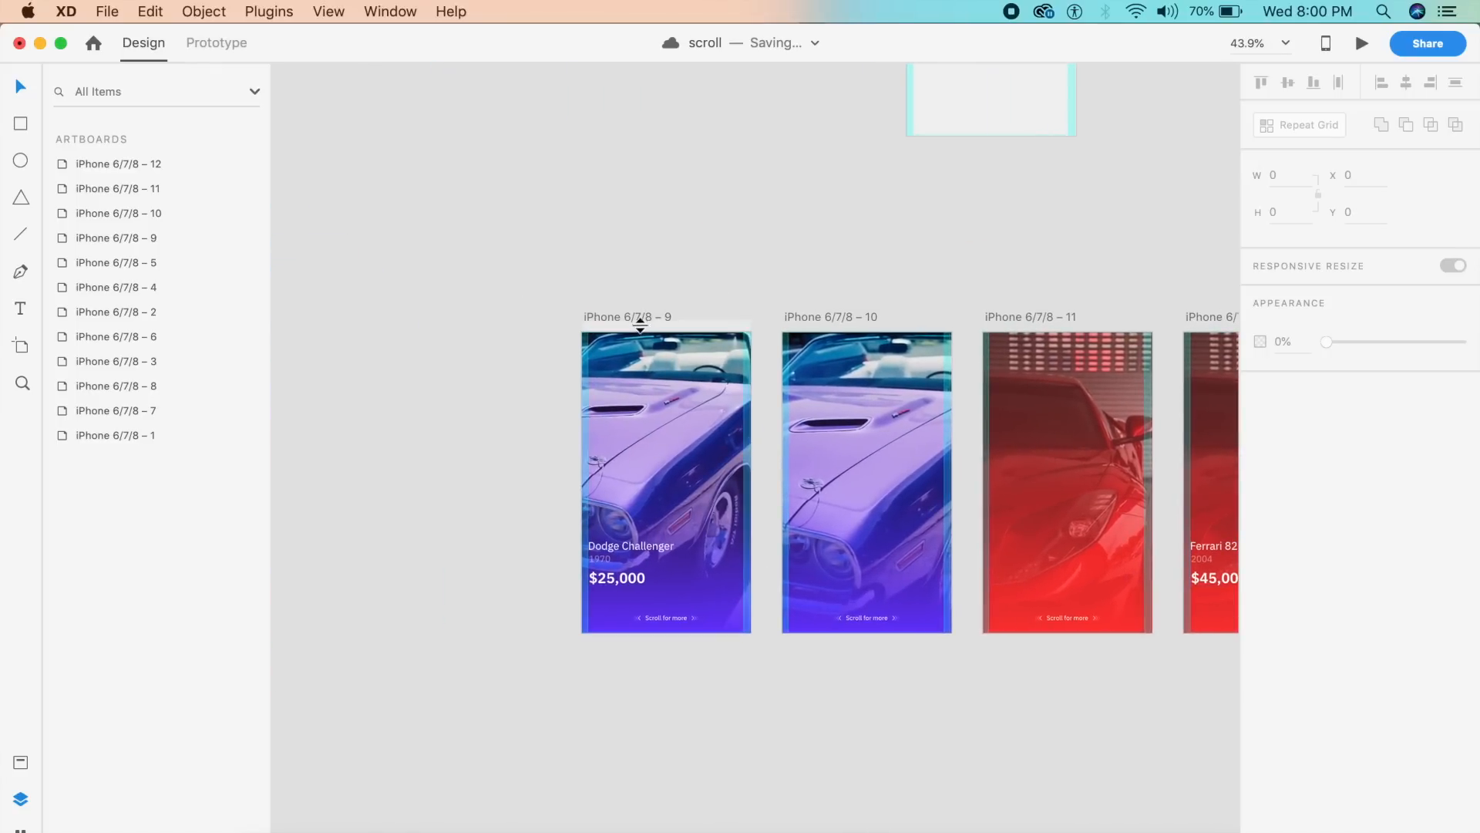
{"action": "left_click", "coordinate": [232, 44]}
{"action": "scroll", "coordinate": [496, 340], "scroll_direction": "down", "scroll_amount": 4}
{"action": "scroll", "coordinate": [496, 340], "scroll_direction": "right", "scroll_amount": 3}
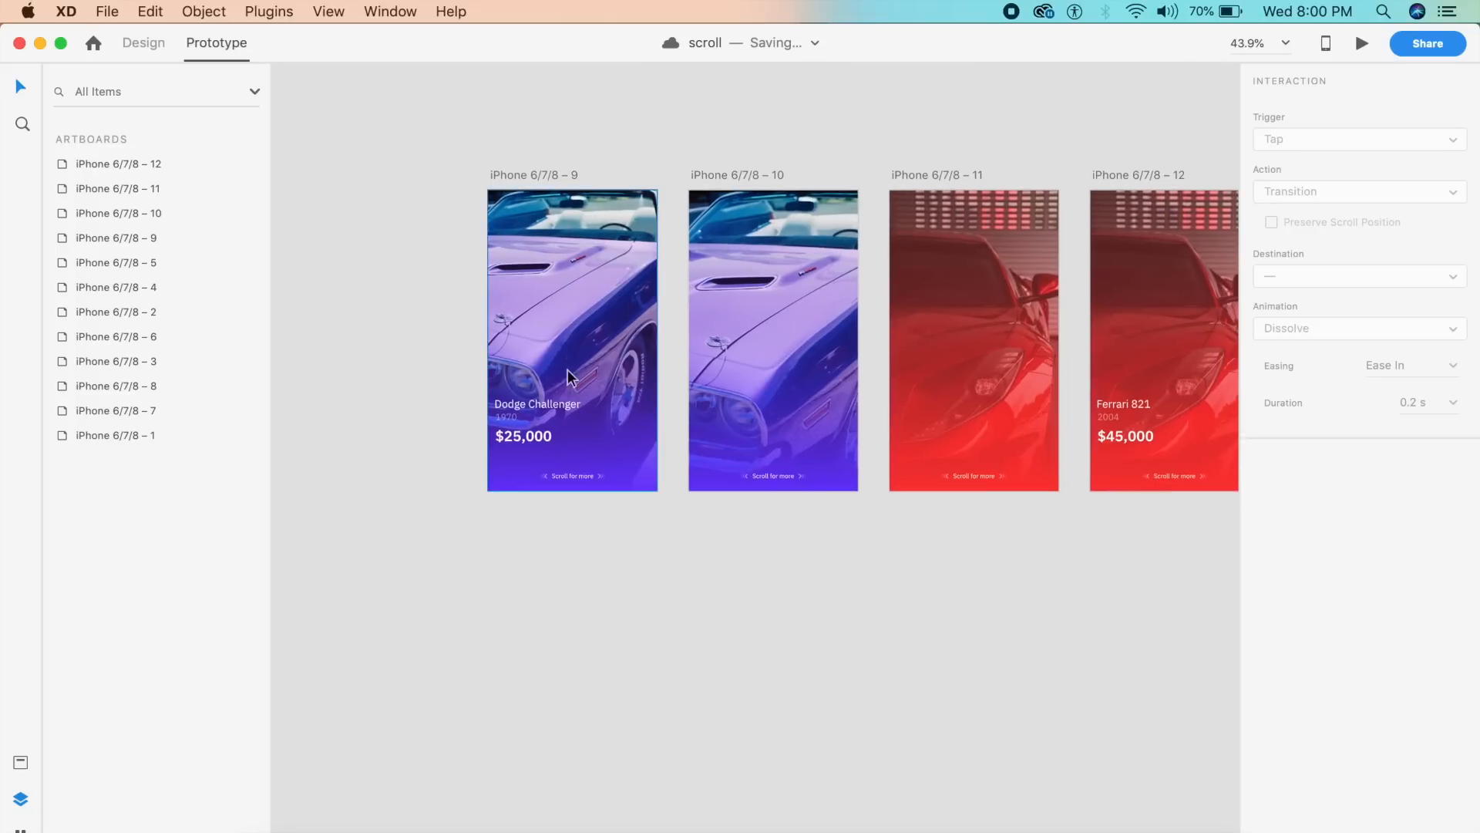
{"action": "left_click", "coordinate": [626, 426]}
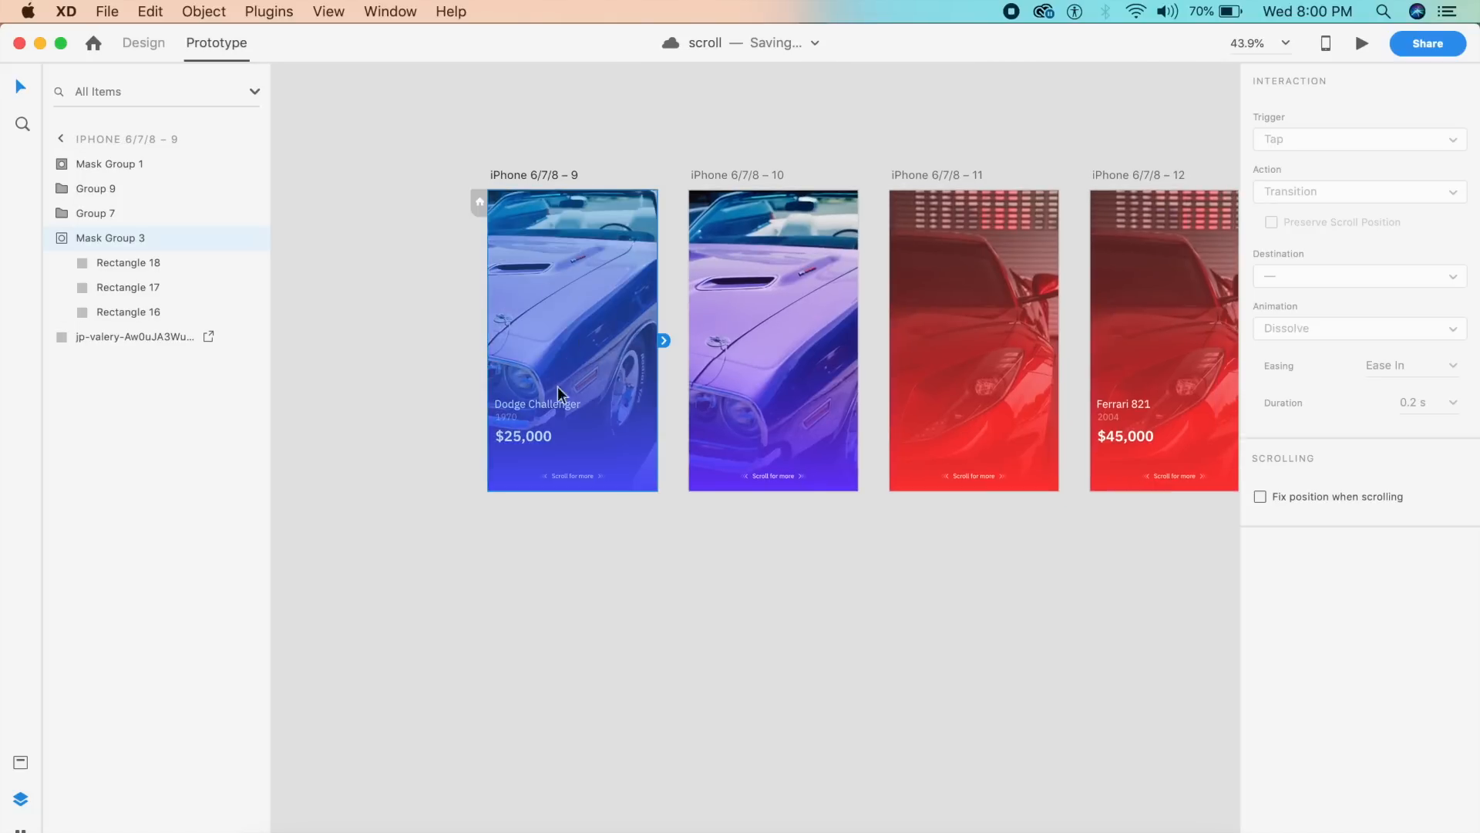
{"action": "left_click", "coordinate": [710, 568]}
{"action": "scroll", "coordinate": [715, 541], "scroll_direction": "up", "scroll_amount": 3}
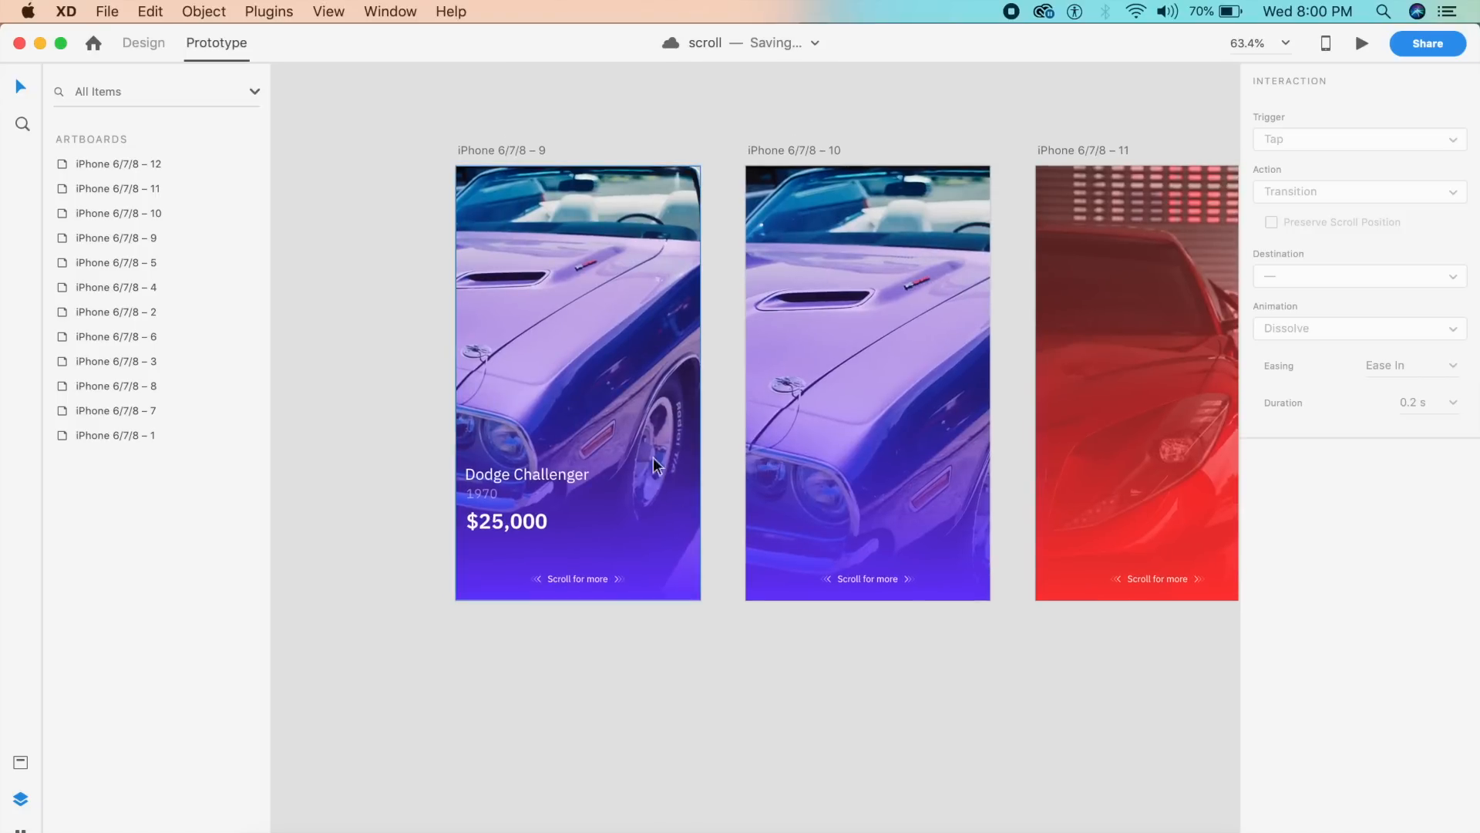
{"action": "left_click", "coordinate": [143, 44]}
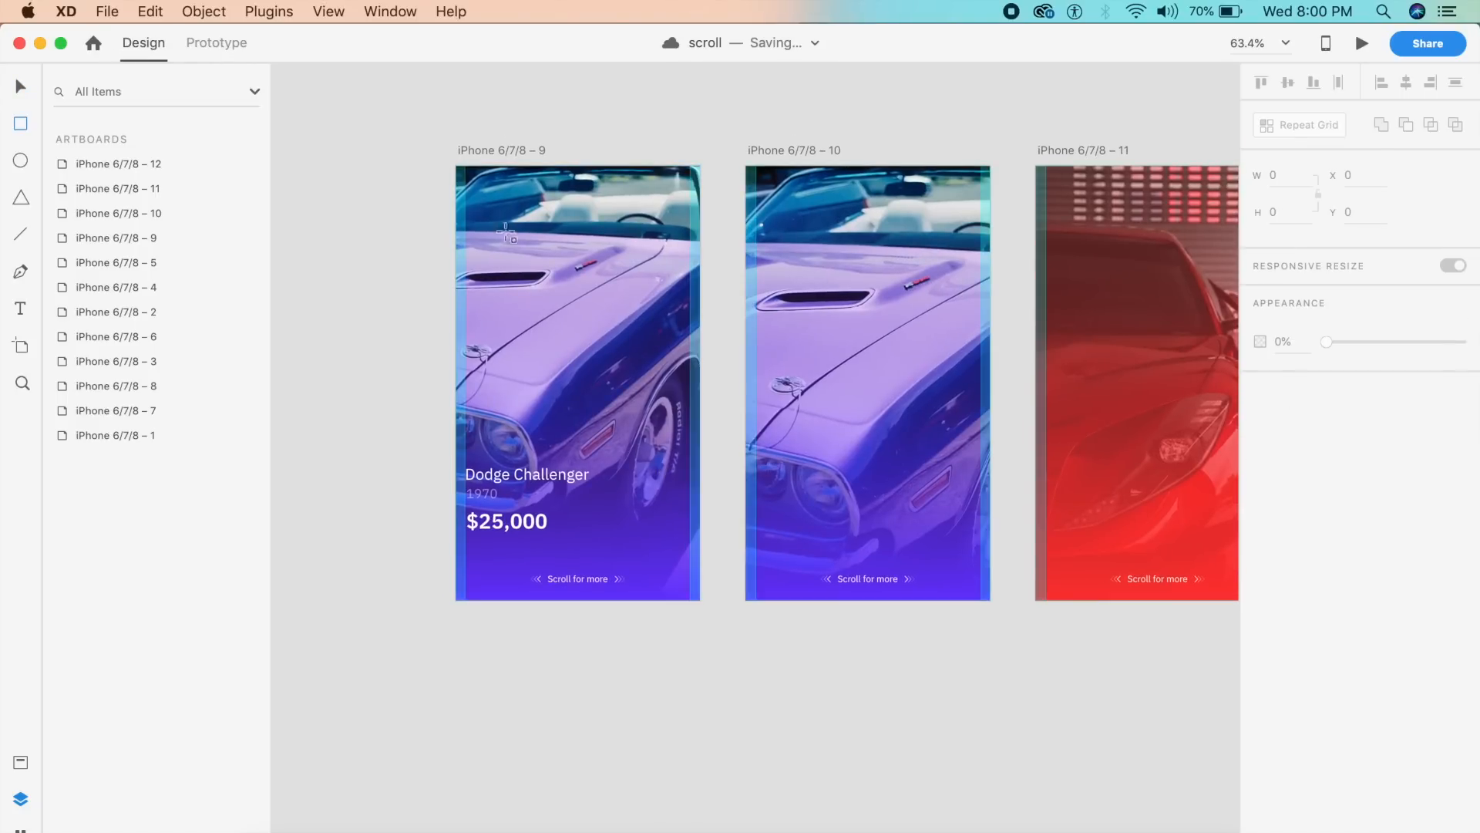
Cover the iPhone 6/7/8 – 9 artboard with a 375 × 667 rectangle and set its opacity to 0%
{"action": "mouse_move", "coordinate": [455, 165]}
{"action": "left_mouse_down"}
{"action": "mouse_move", "coordinate": [598, 502]}
{"action": "mouse_move", "coordinate": [701, 599]}
{"action": "left_mouse_up"}
{"action": "key", "text": "Escape"}
{"action": "left_click", "coordinate": [653, 483]}
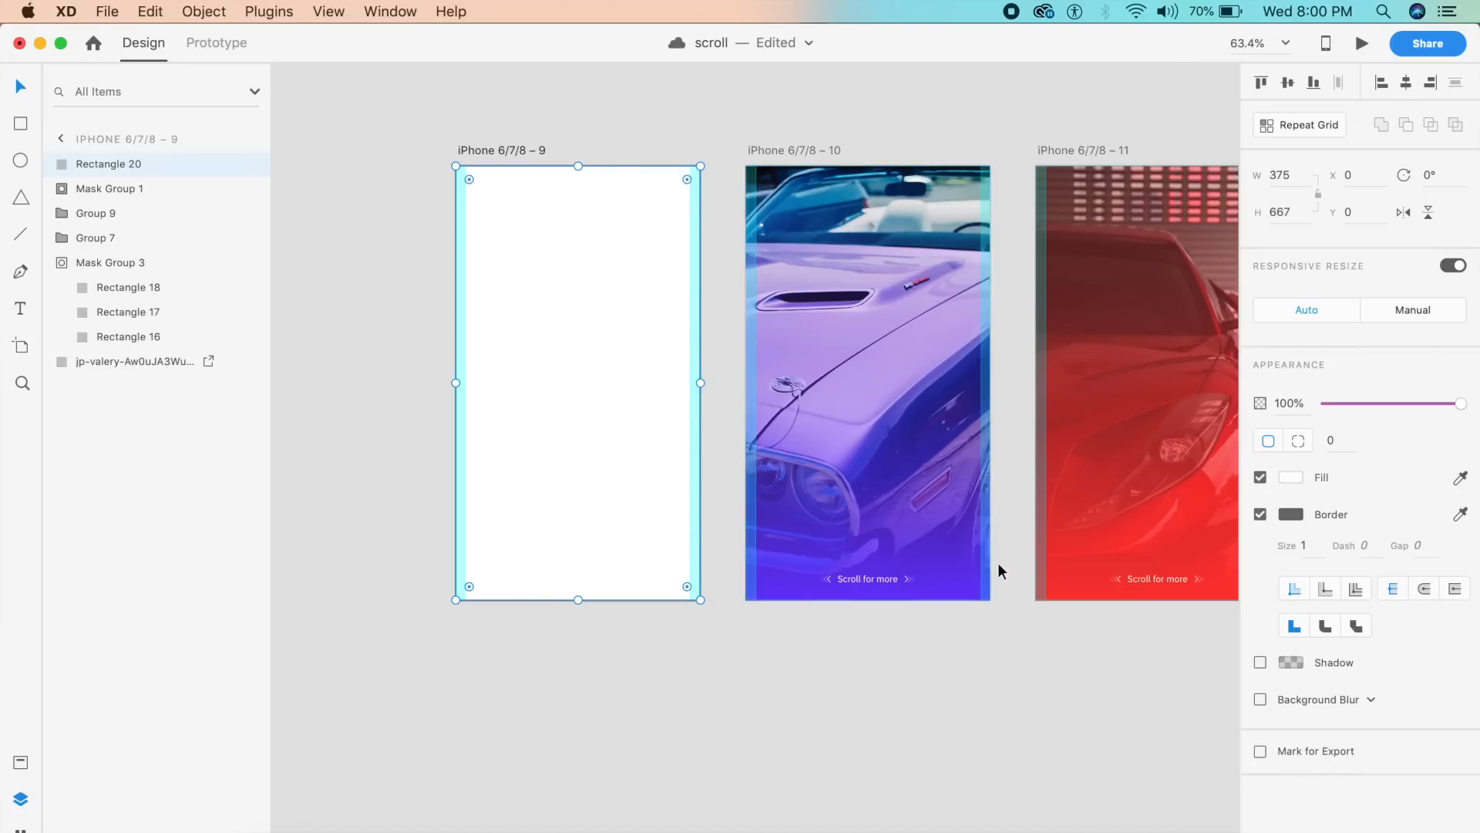
{"action": "left_click_drag", "start_coordinate": [1359, 404], "coordinate": [1326, 403]}
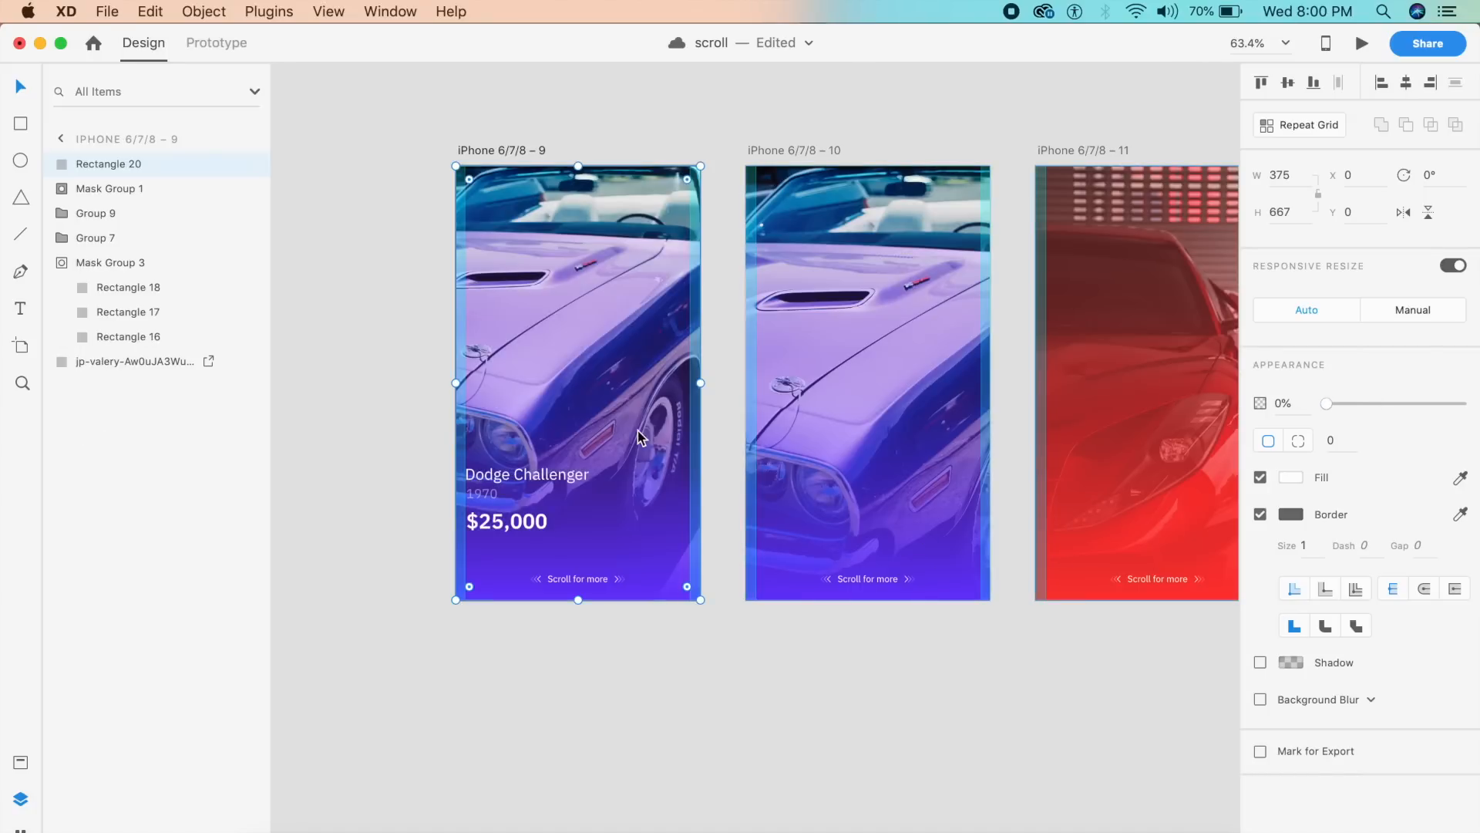
Paste the transparent rectangle onto iPhone 6/7/8 – 10 and shift it left to X -337, keeping its opacity at 0%
{"action": "left_click", "coordinate": [795, 416]}
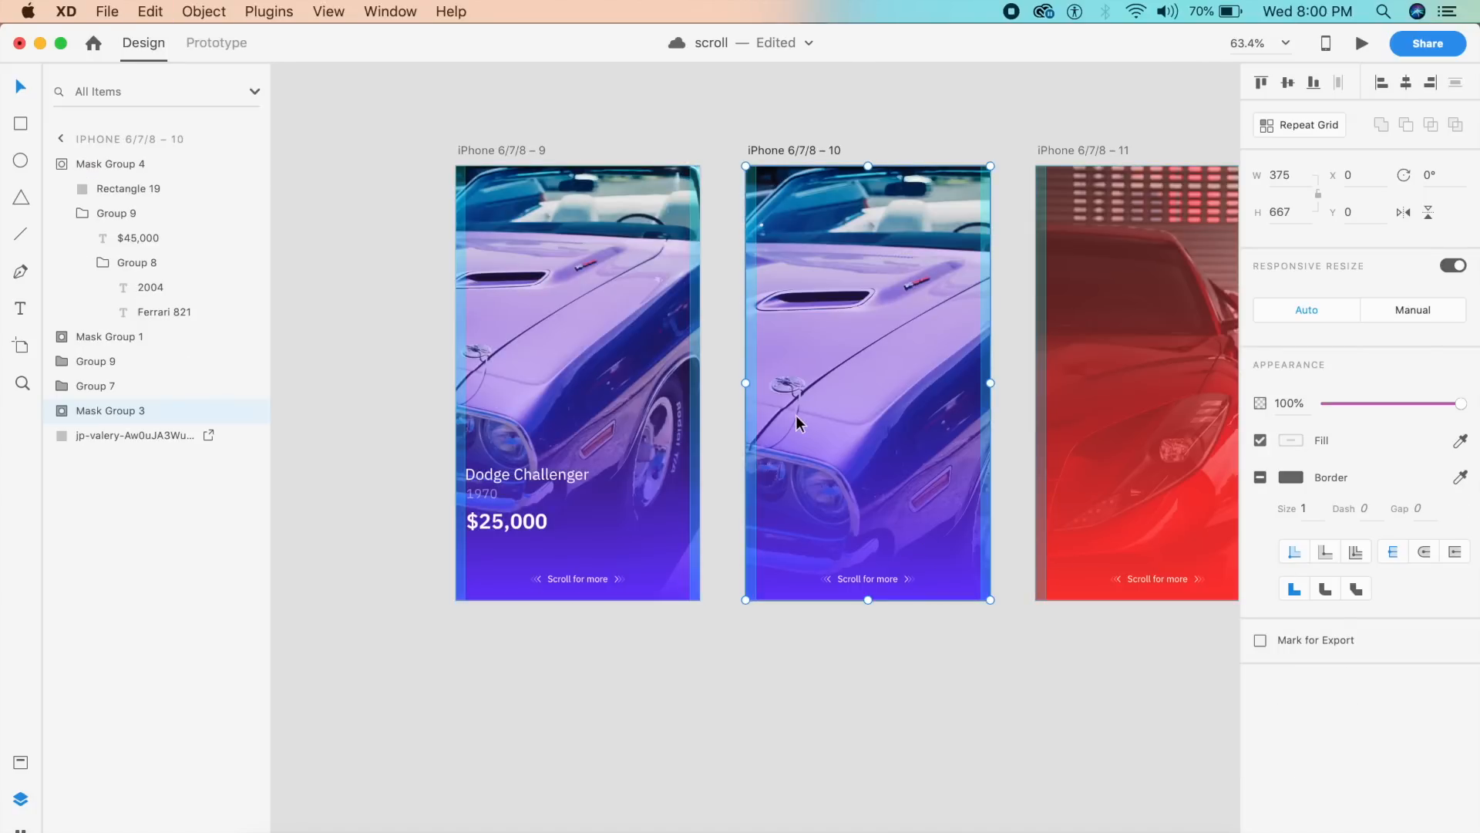
{"action": "left_click_drag", "start_coordinate": [819, 414], "coordinate": [628, 422]}
{"action": "key", "text": "shift+Left"}
{"action": "key", "text": "shift+Left"}
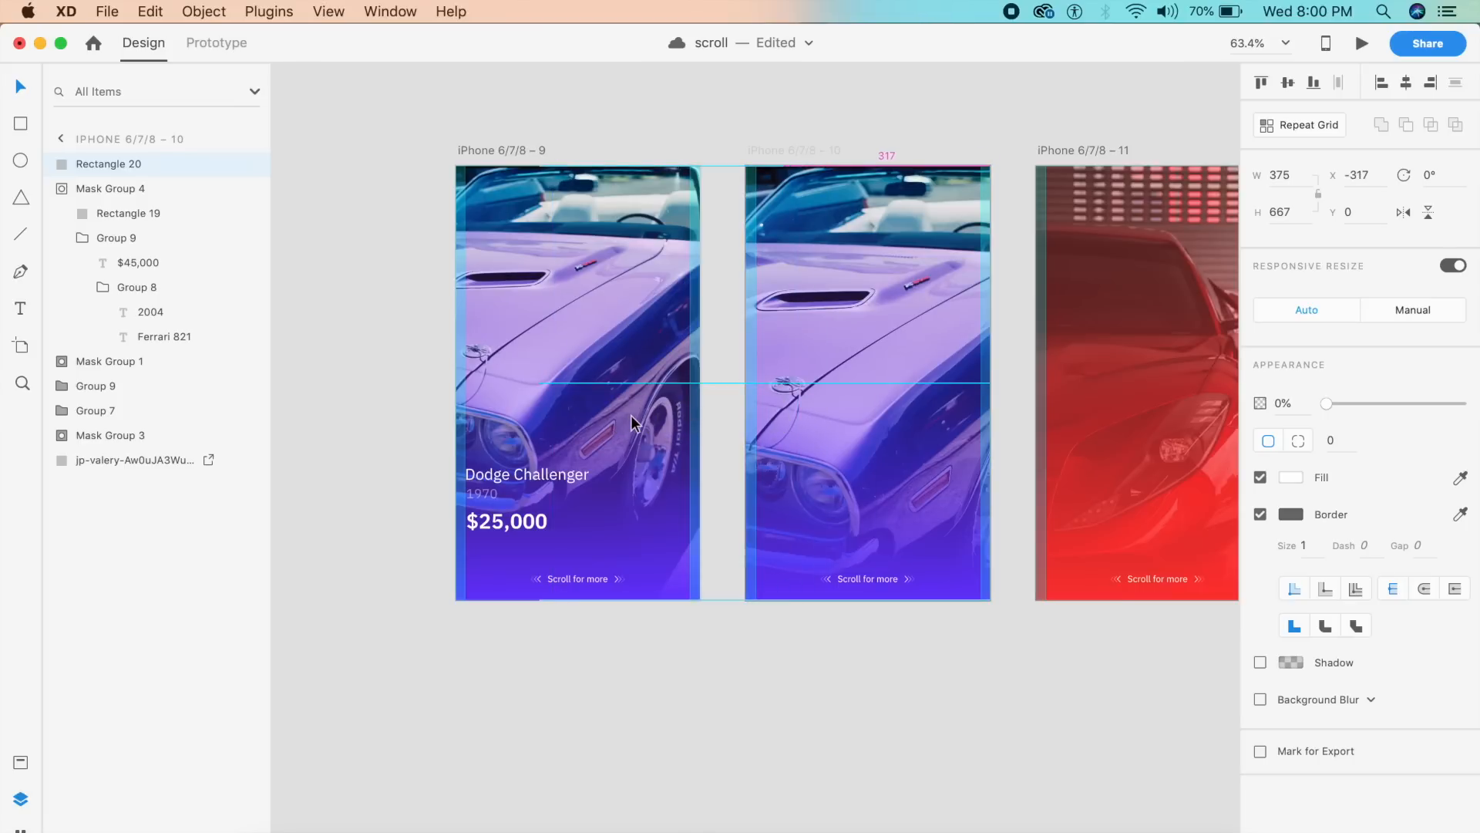
{"action": "left_click_drag", "start_coordinate": [1336, 408], "coordinate": [1270, 401]}
Paste the shifted transparent rectangle onto the iPhone 6/7/8 – 11 and iPhone 6/7/8 – 12 artboards
{"action": "scroll", "coordinate": [978, 605], "scroll_direction": "right", "scroll_amount": 5}
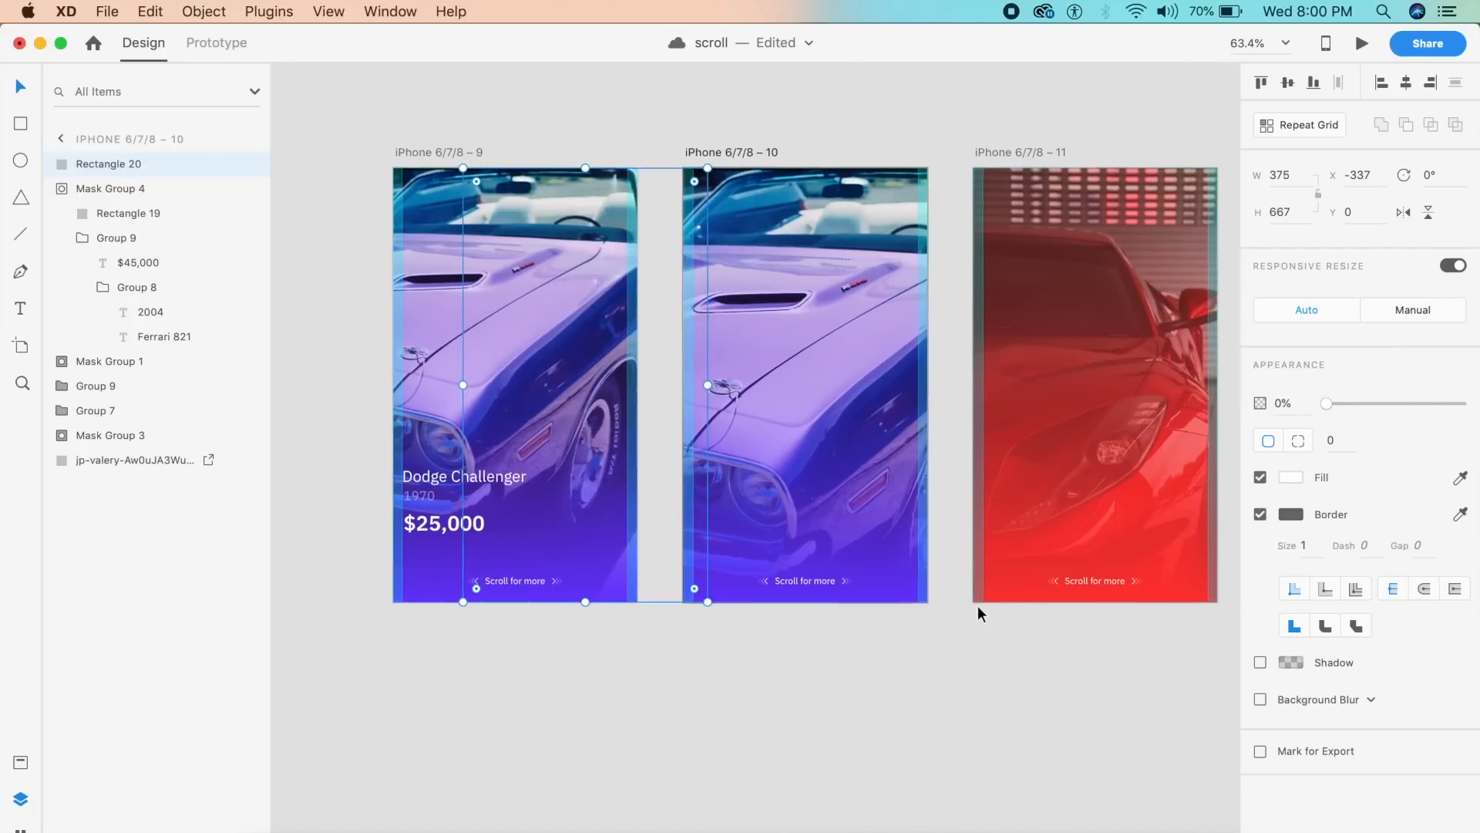
{"action": "left_click", "coordinate": [961, 422]}
{"action": "key", "text": "super+v"}
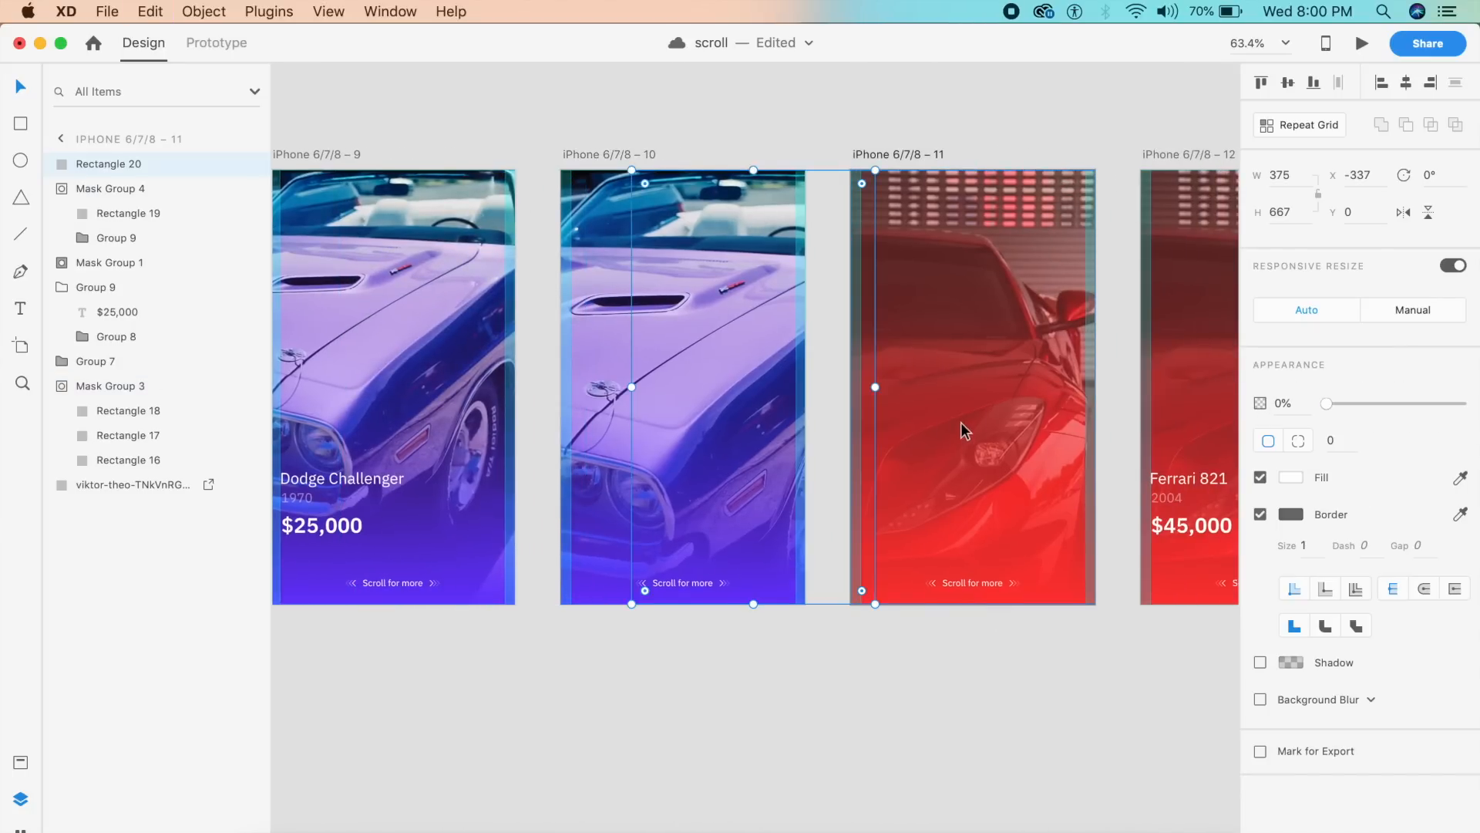
{"action": "scroll", "coordinate": [961, 422], "scroll_direction": "right", "scroll_amount": 9}
{"action": "left_click", "coordinate": [961, 423]}
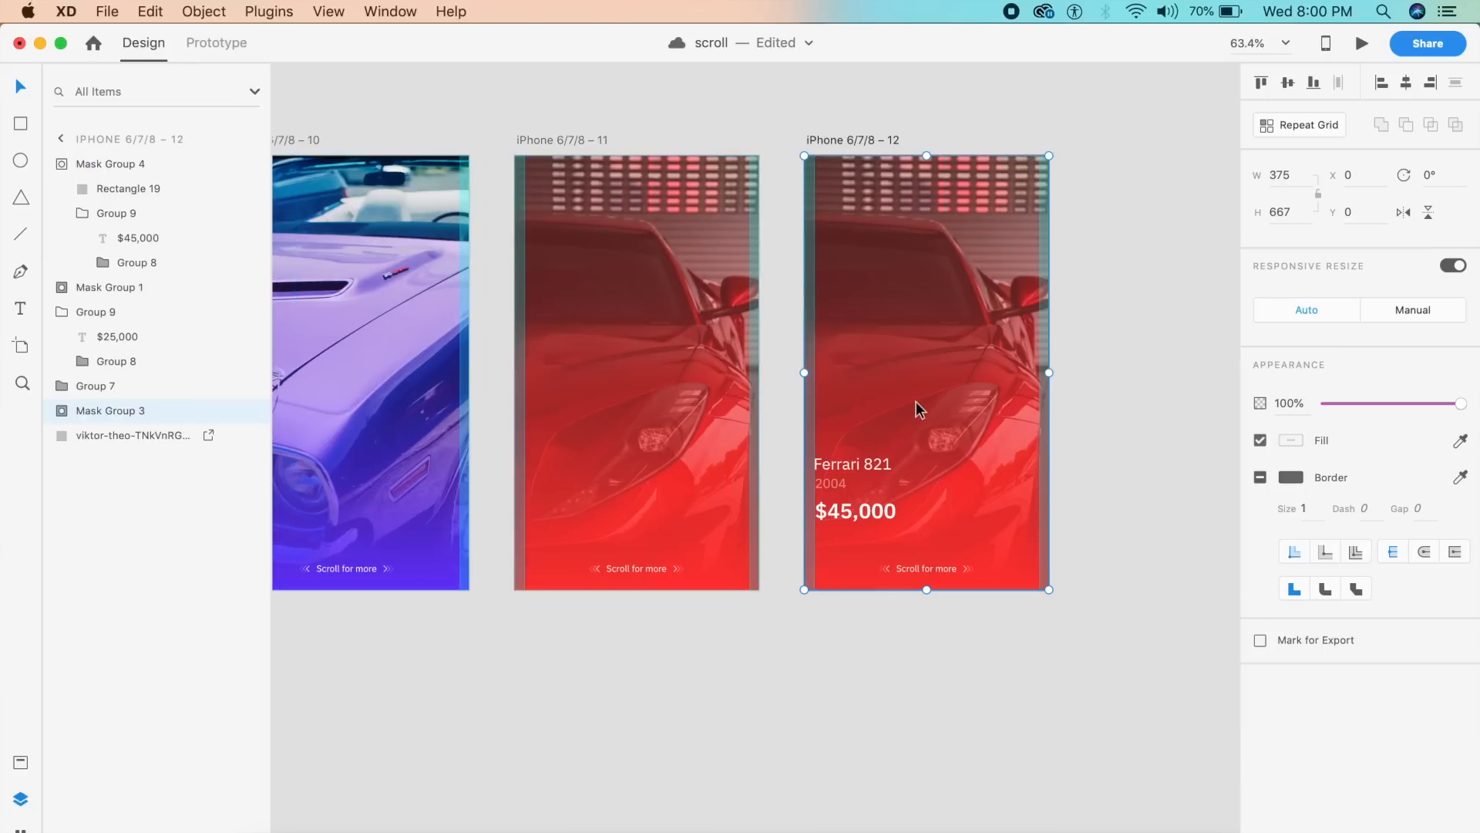
{"action": "key", "text": "super+v"}
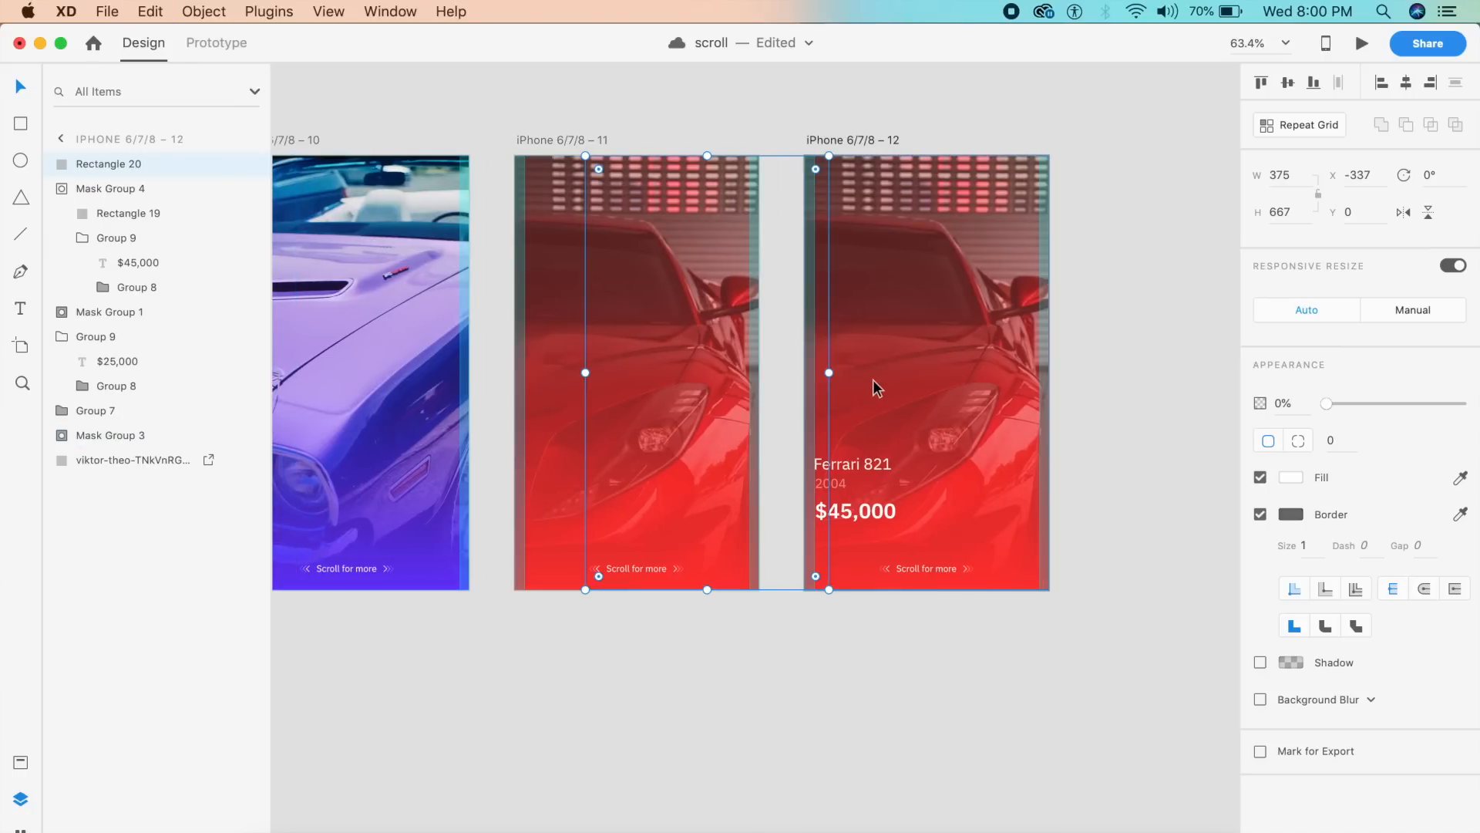
In Prototype mode, link the transparent rectangle on iPhone 6/7/8 – 9 to the iPhone 6/7/8 – 10 artboard
{"action": "scroll", "coordinate": [867, 386], "scroll_direction": "left", "scroll_amount": 9}
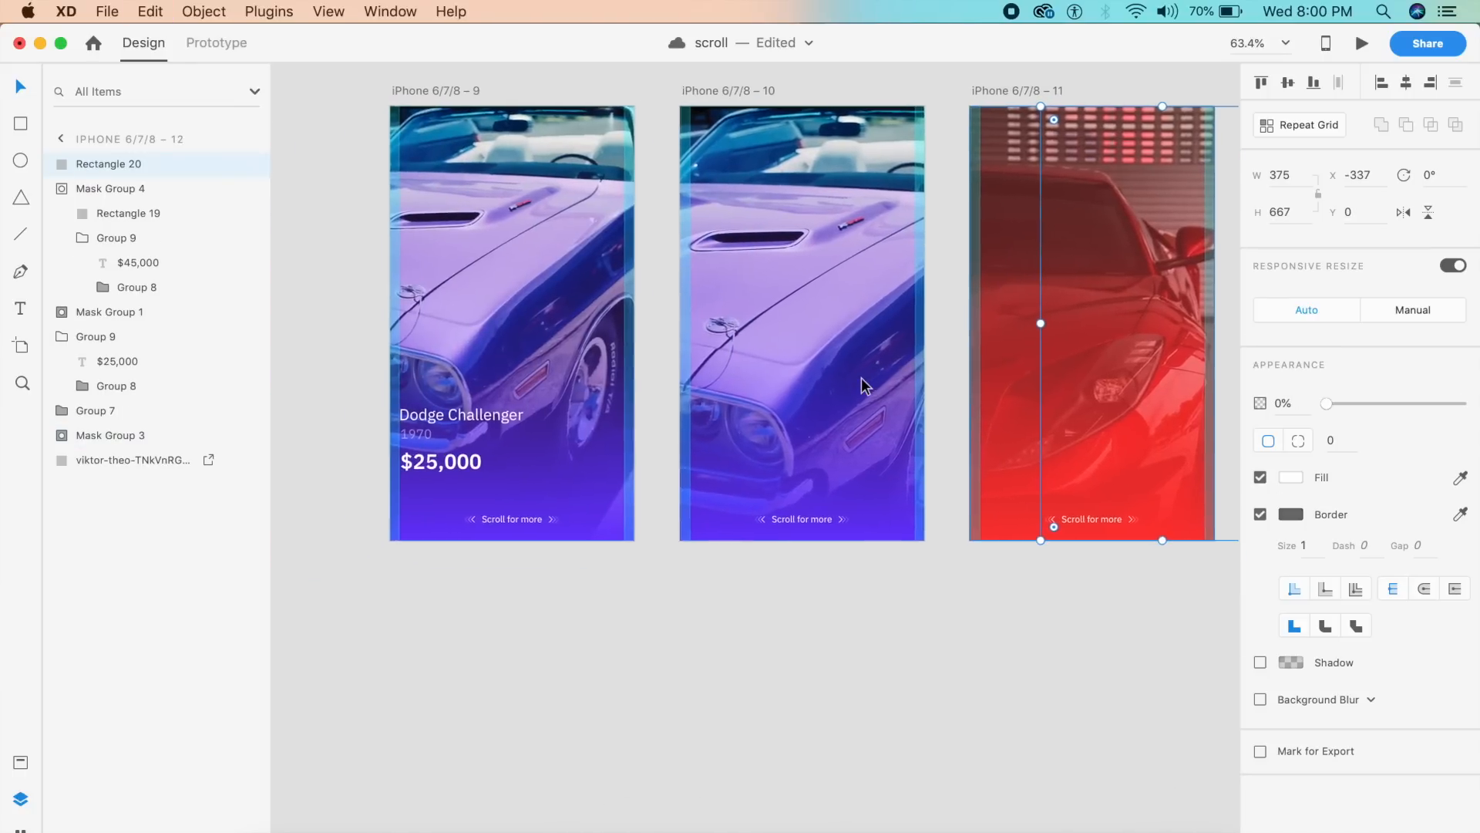
{"action": "scroll", "coordinate": [862, 377], "scroll_direction": "right", "scroll_amount": 1}
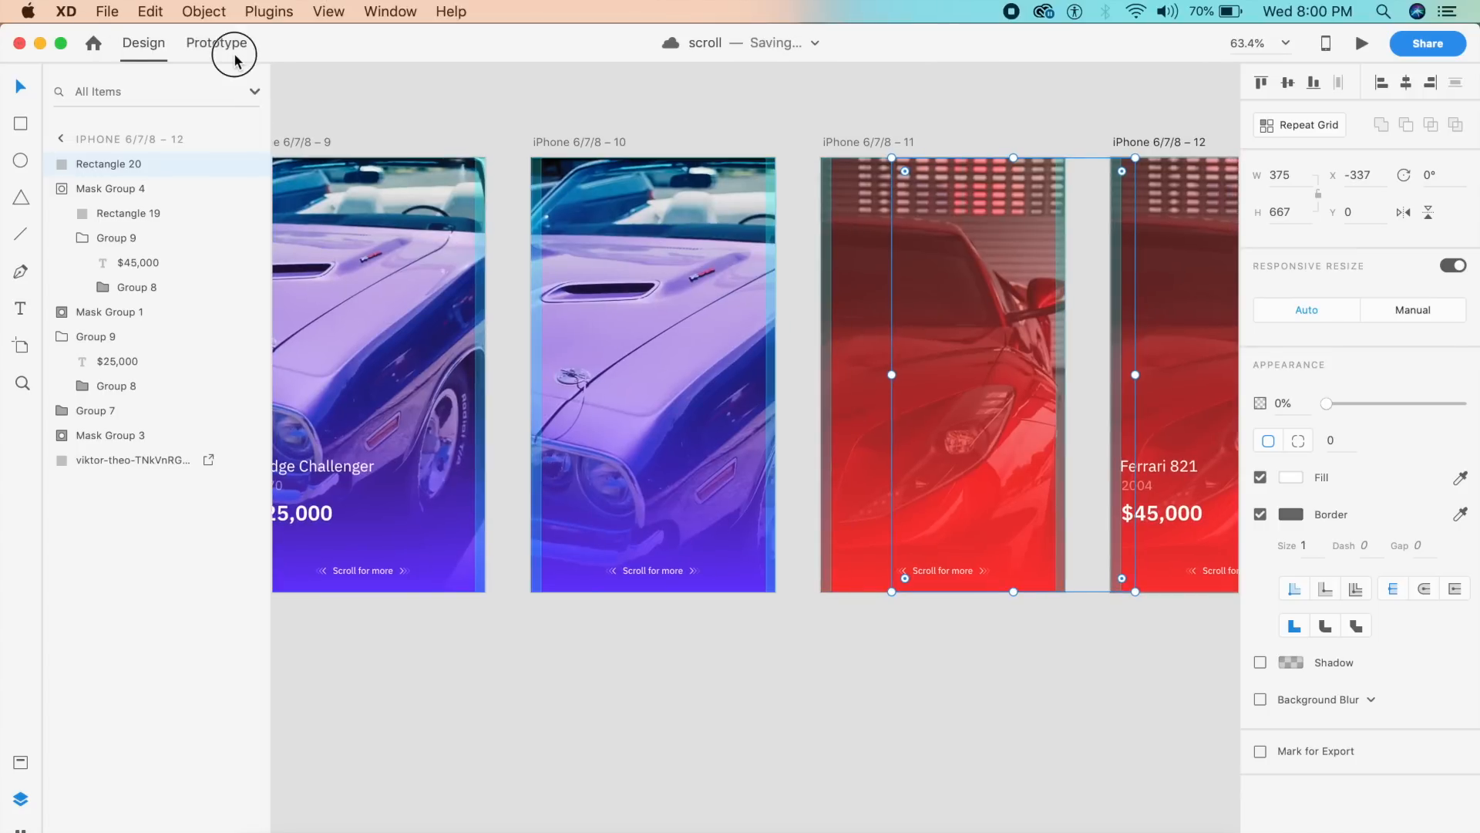
{"action": "left_click", "coordinate": [236, 57]}
{"action": "scroll", "coordinate": [743, 373], "scroll_direction": "right", "scroll_amount": 2}
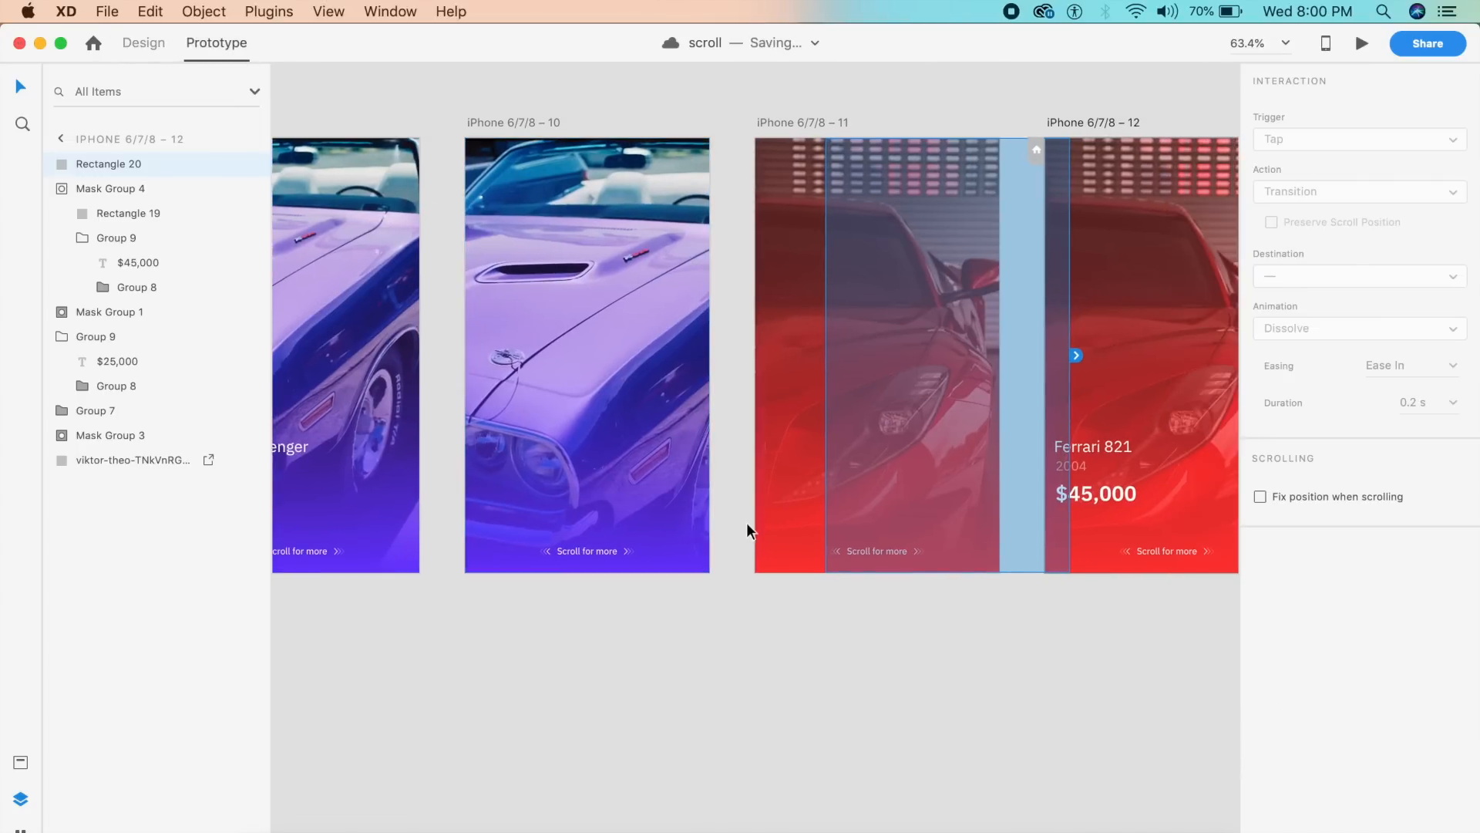
{"action": "scroll", "coordinate": [746, 524], "scroll_direction": "down", "scroll_amount": 4}
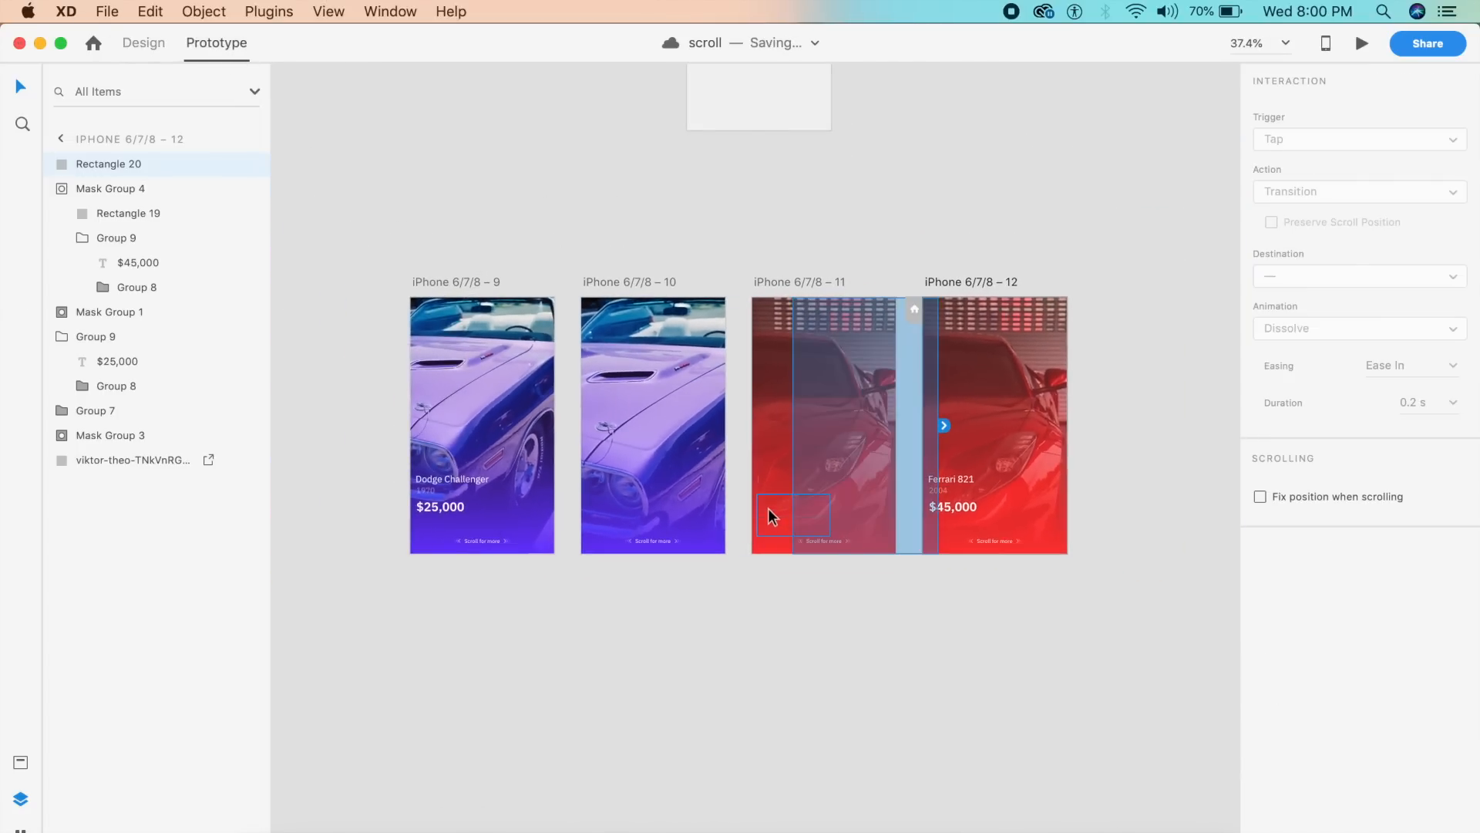
{"action": "left_click", "coordinate": [506, 361]}
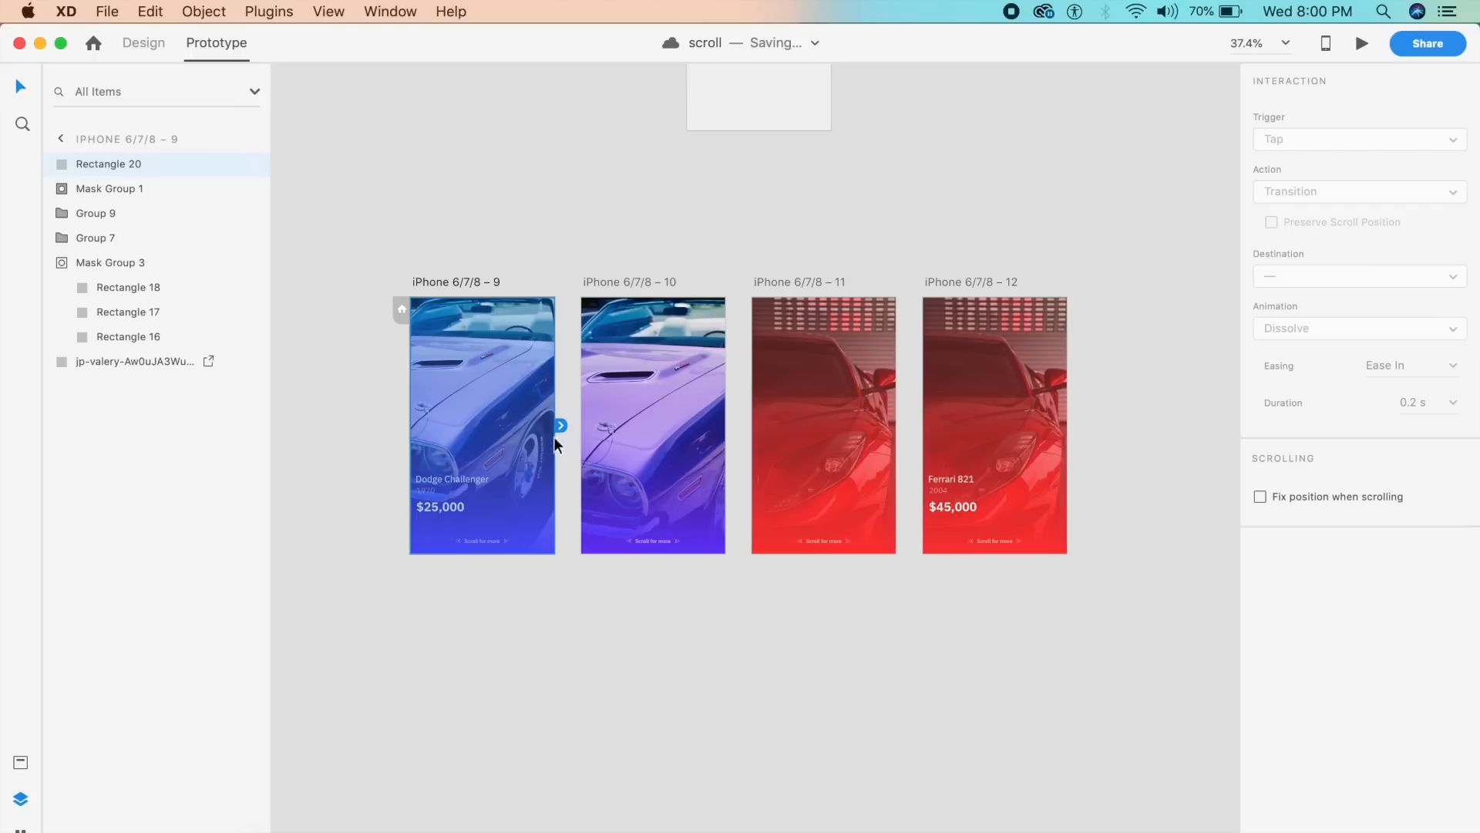
{"action": "left_click_drag", "start_coordinate": [561, 425], "coordinate": [636, 416]}
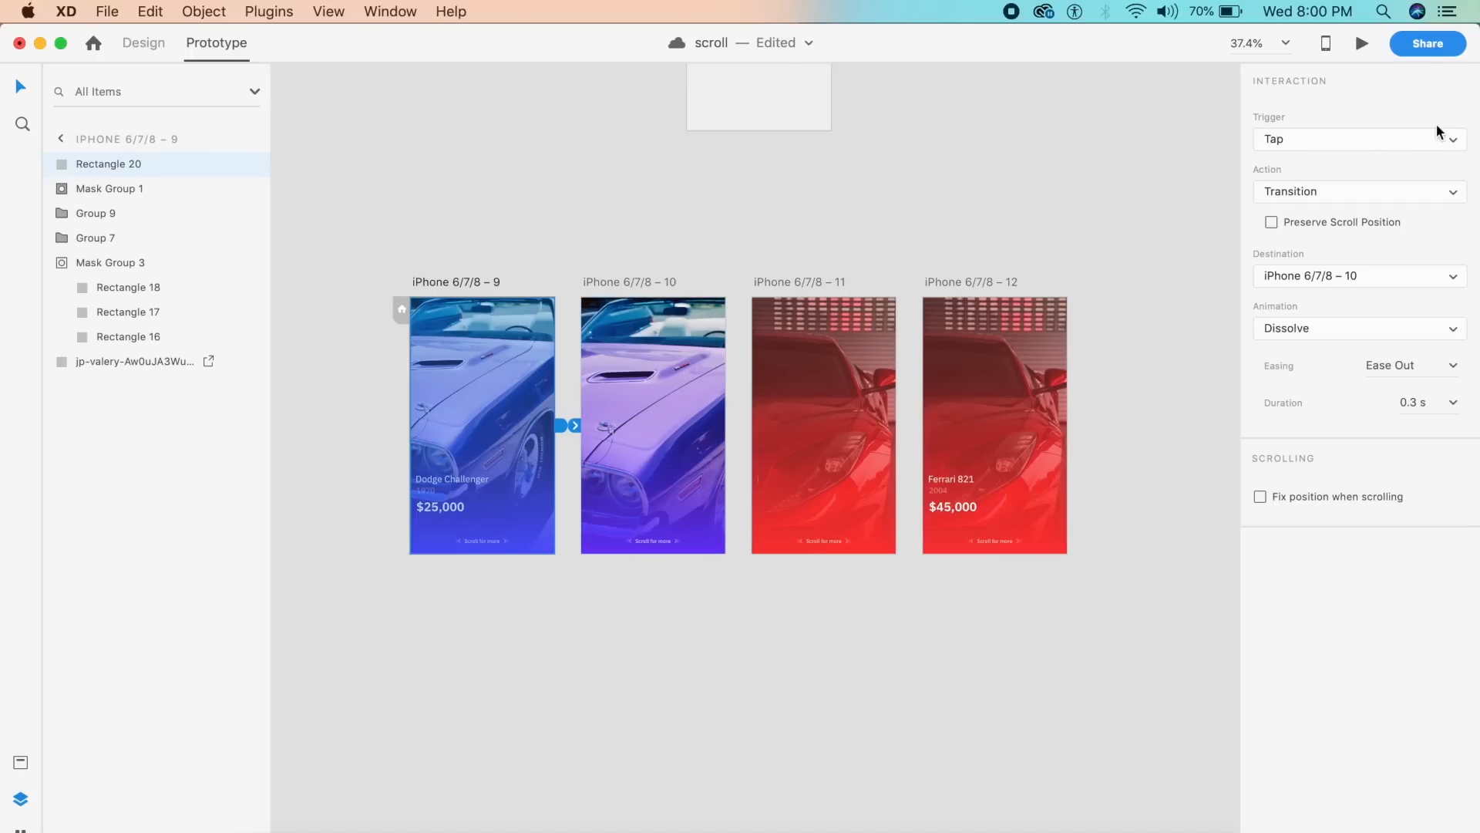
Set the rectangle's interaction to a Drag trigger with the Auto-Animate action and Ease In-Out easing
{"action": "left_click", "coordinate": [1416, 191]}
{"action": "left_click", "coordinate": [1380, 206]}
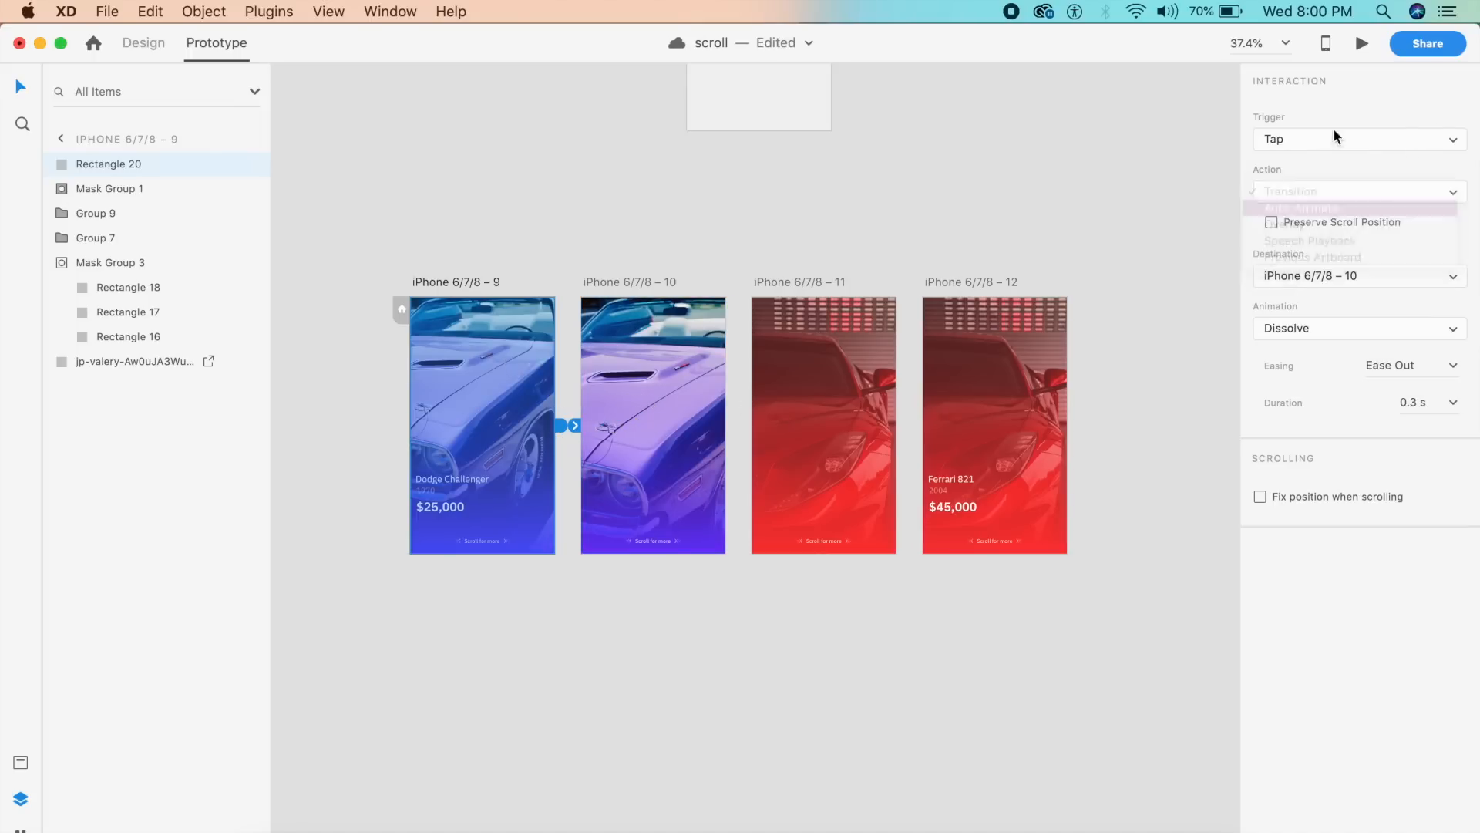
{"action": "left_click", "coordinate": [1309, 139]}
{"action": "left_click", "coordinate": [1295, 155]}
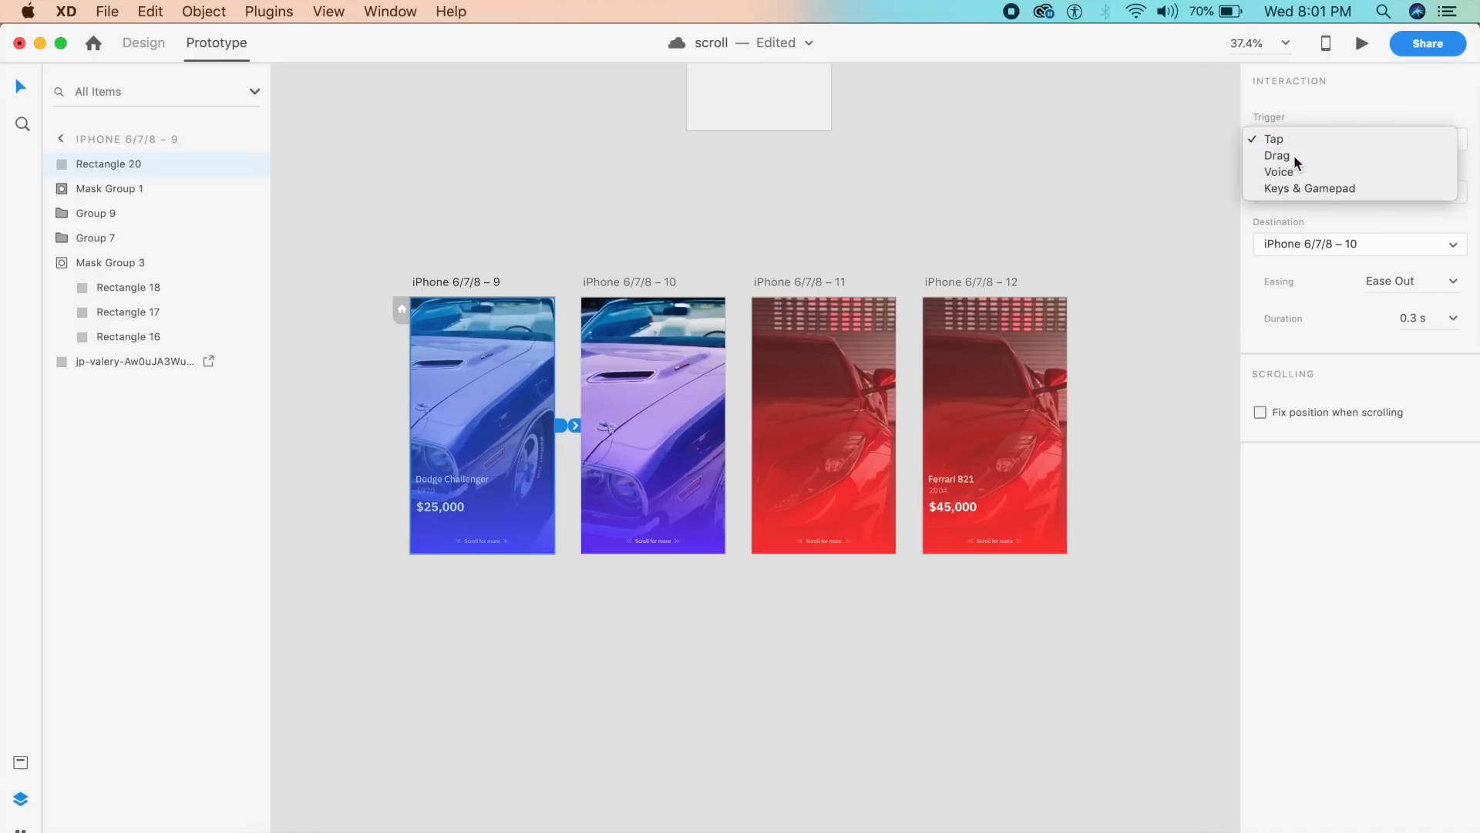
{"action": "left_click", "coordinate": [1463, 290]}
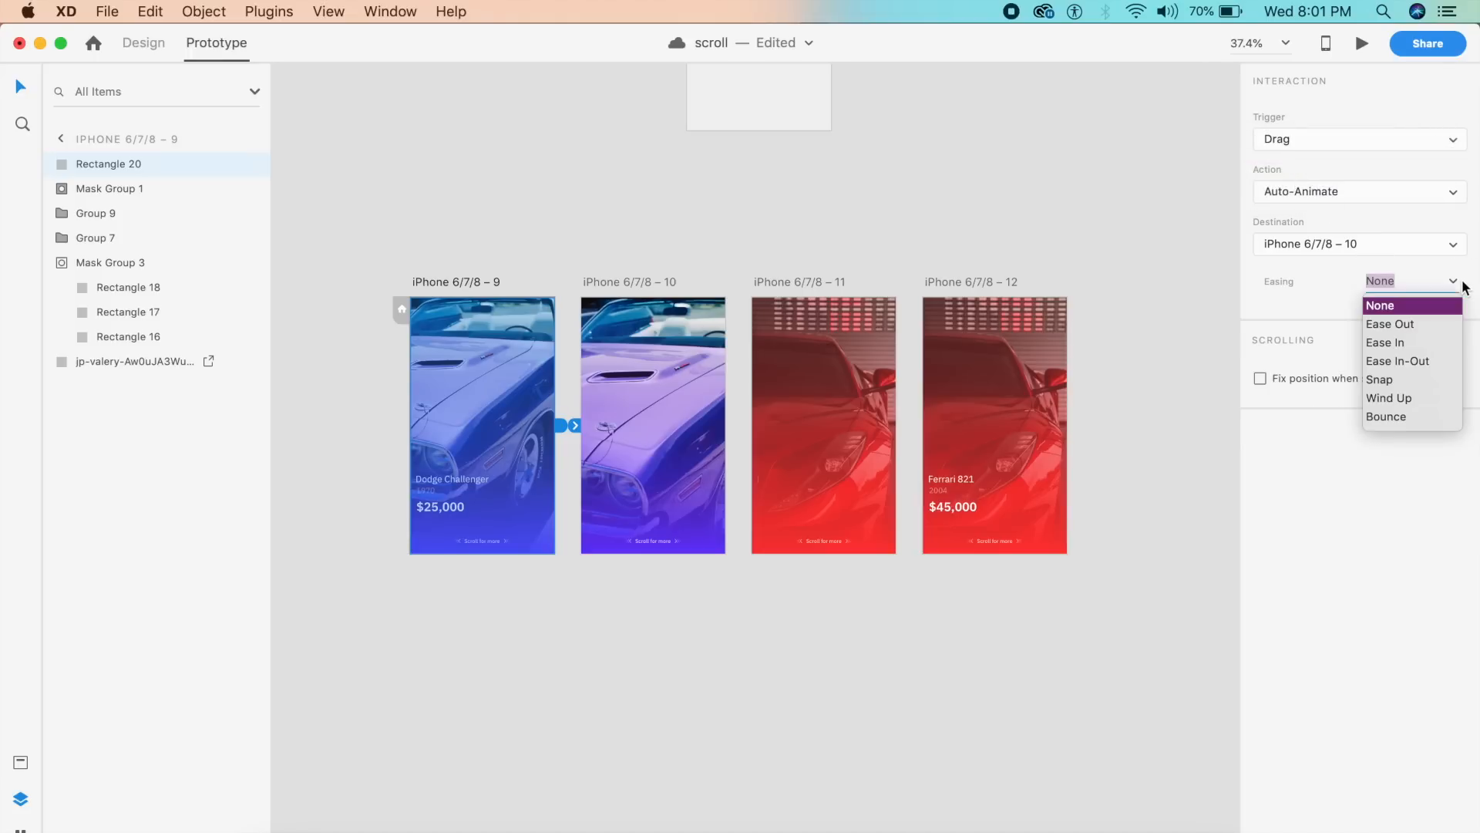
{"action": "left_click", "coordinate": [1410, 363]}
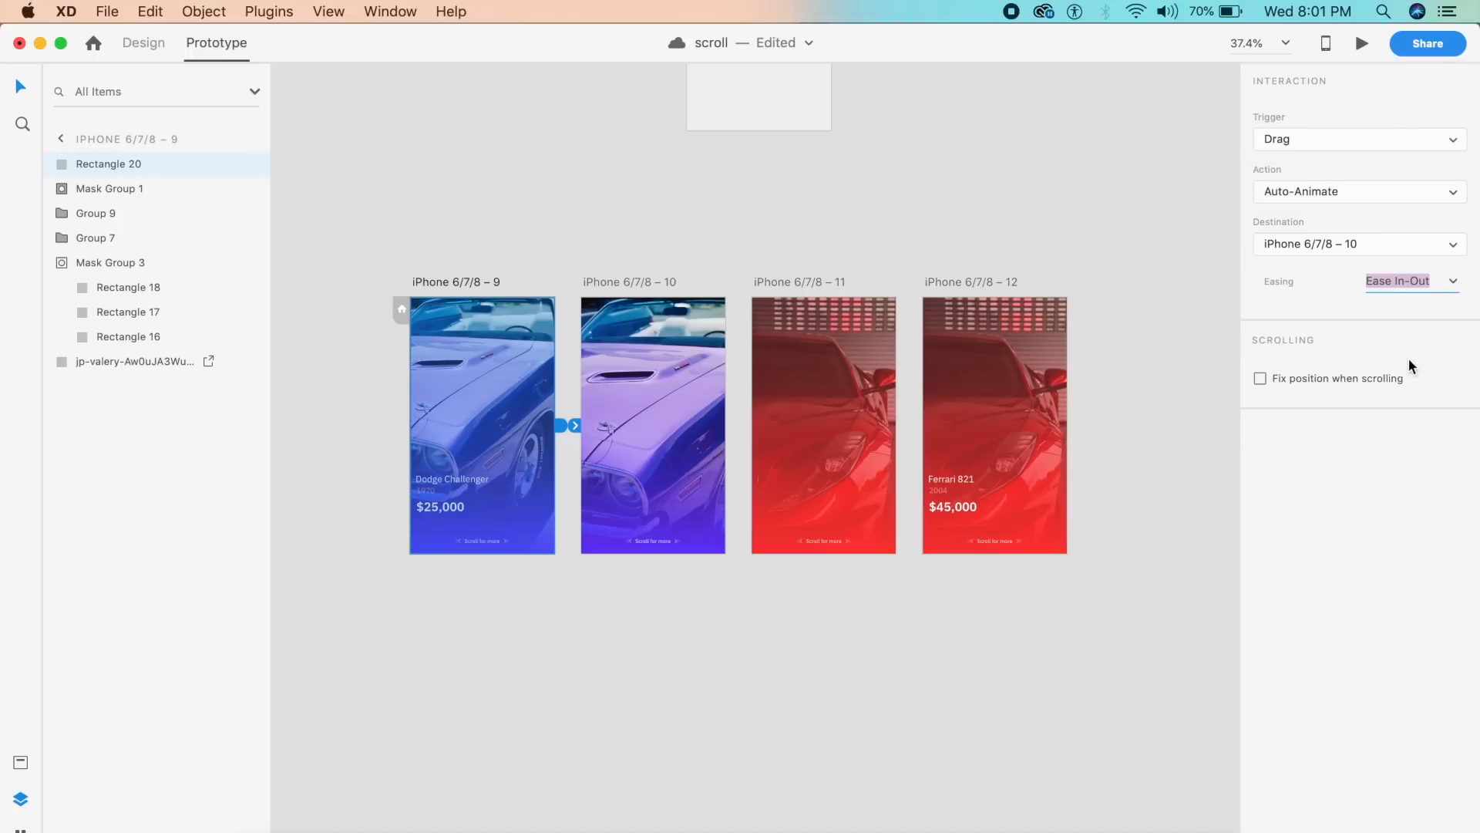
Link the iPhone 6/7/8 – 10 artboard to iPhone 6/7/8 – 11 with a Time trigger and the Auto-Animate action
{"action": "left_click", "coordinate": [654, 280]}
{"action": "left_click_drag", "start_coordinate": [731, 404], "coordinate": [805, 405]}
{"action": "left_click", "coordinate": [1310, 139]}
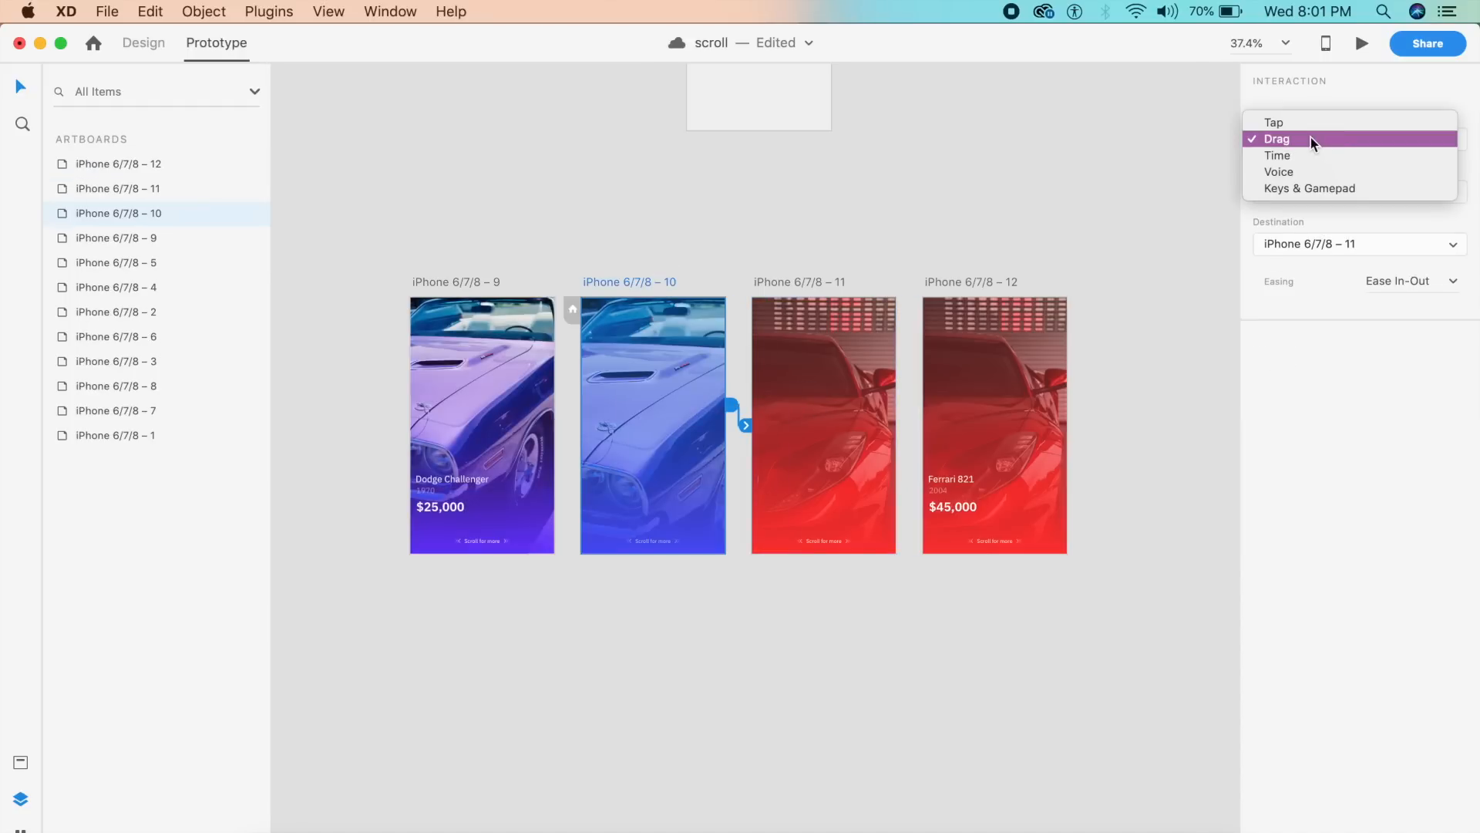
{"action": "left_click", "coordinate": [1280, 156]}
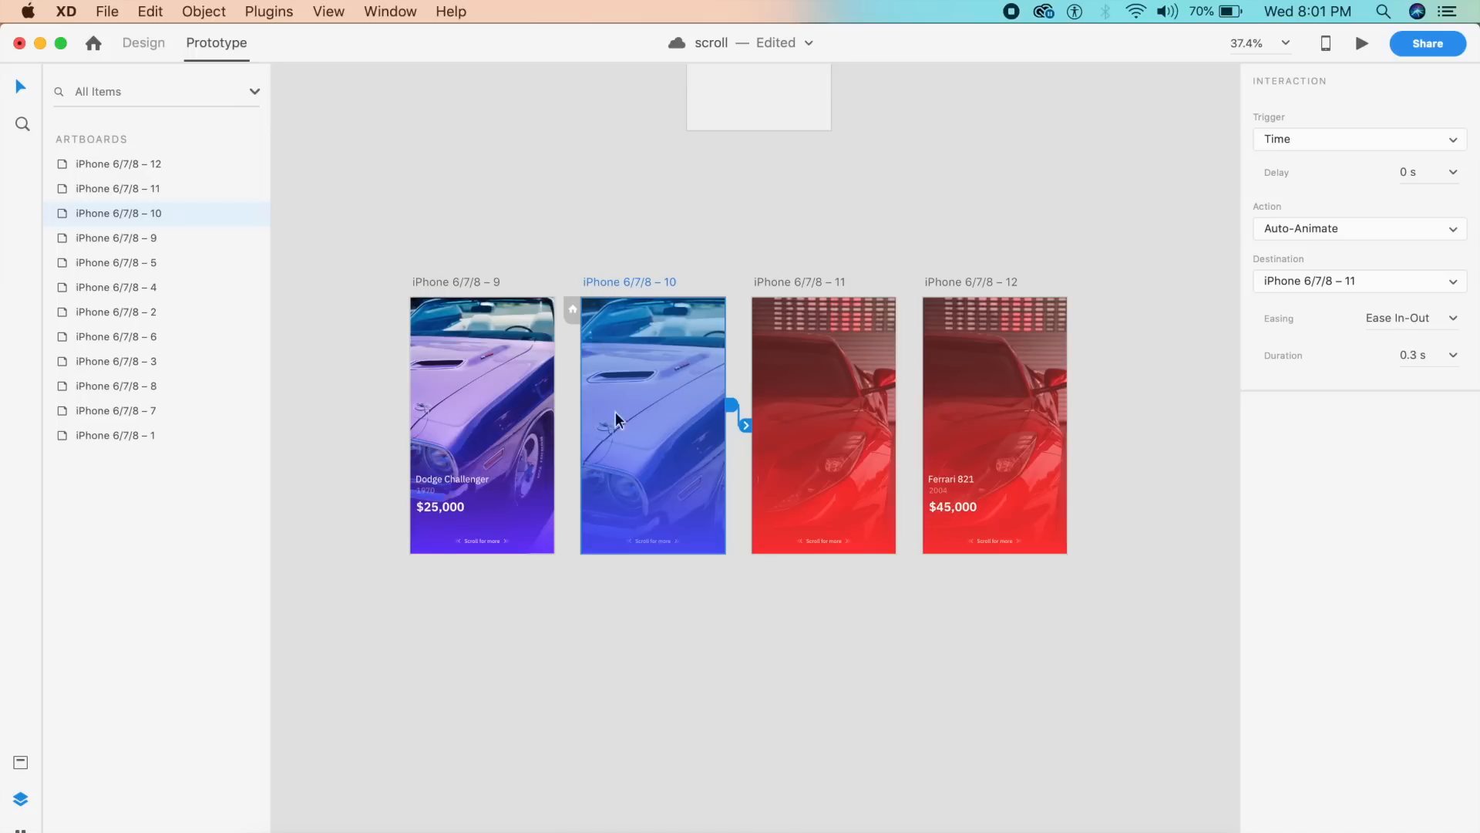
{"action": "left_click", "coordinate": [1321, 225]}
{"action": "left_click", "coordinate": [1318, 212]}
{"action": "left_click", "coordinate": [1317, 228]}
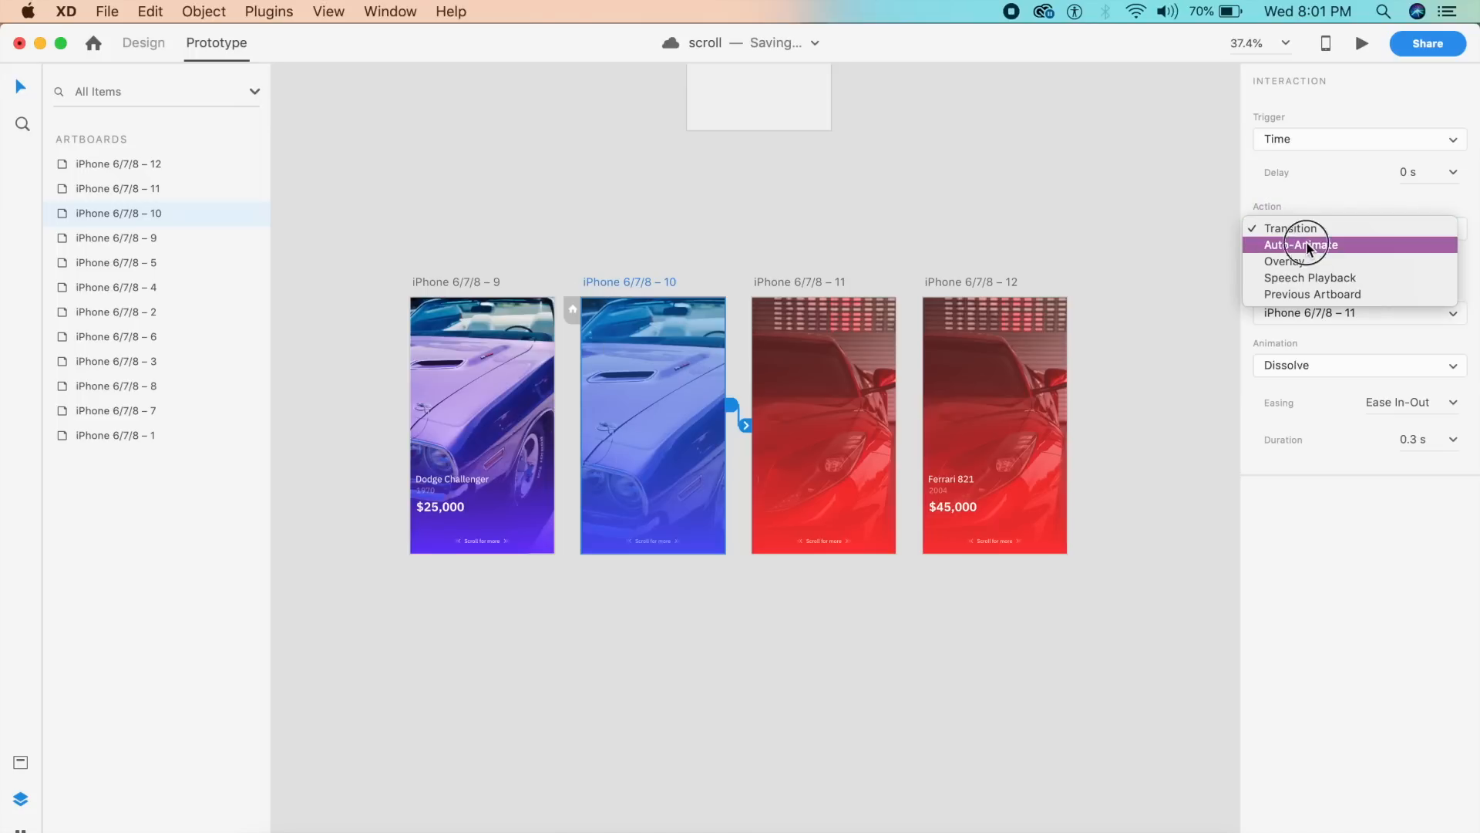
{"action": "left_click", "coordinate": [1310, 244]}
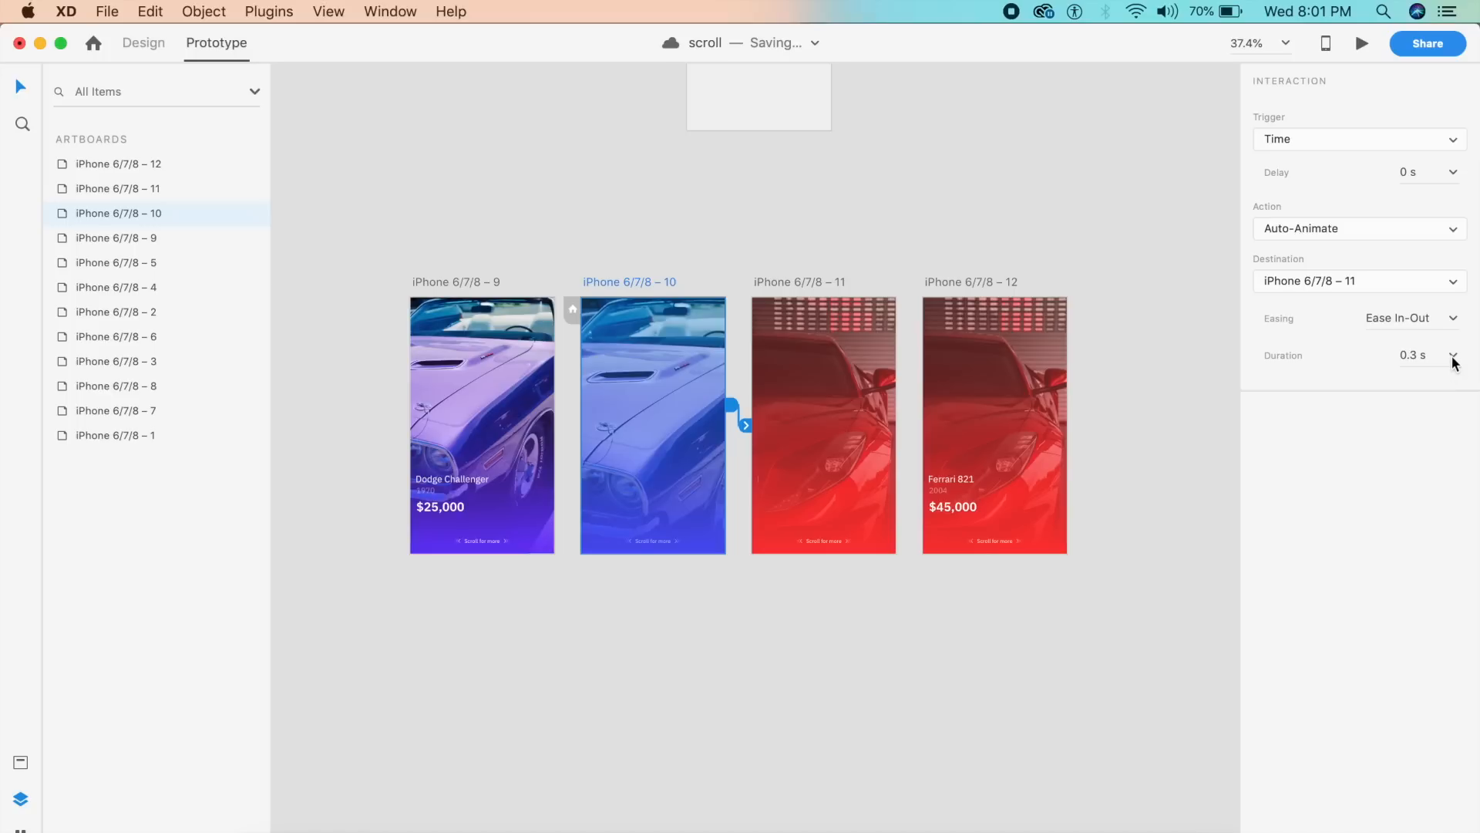
Link the iPhone 6/7/8 – 11 artboard to iPhone 6/7/8 – 12 with the same timed Auto-Animate interaction
{"action": "left_click", "coordinate": [807, 279]}
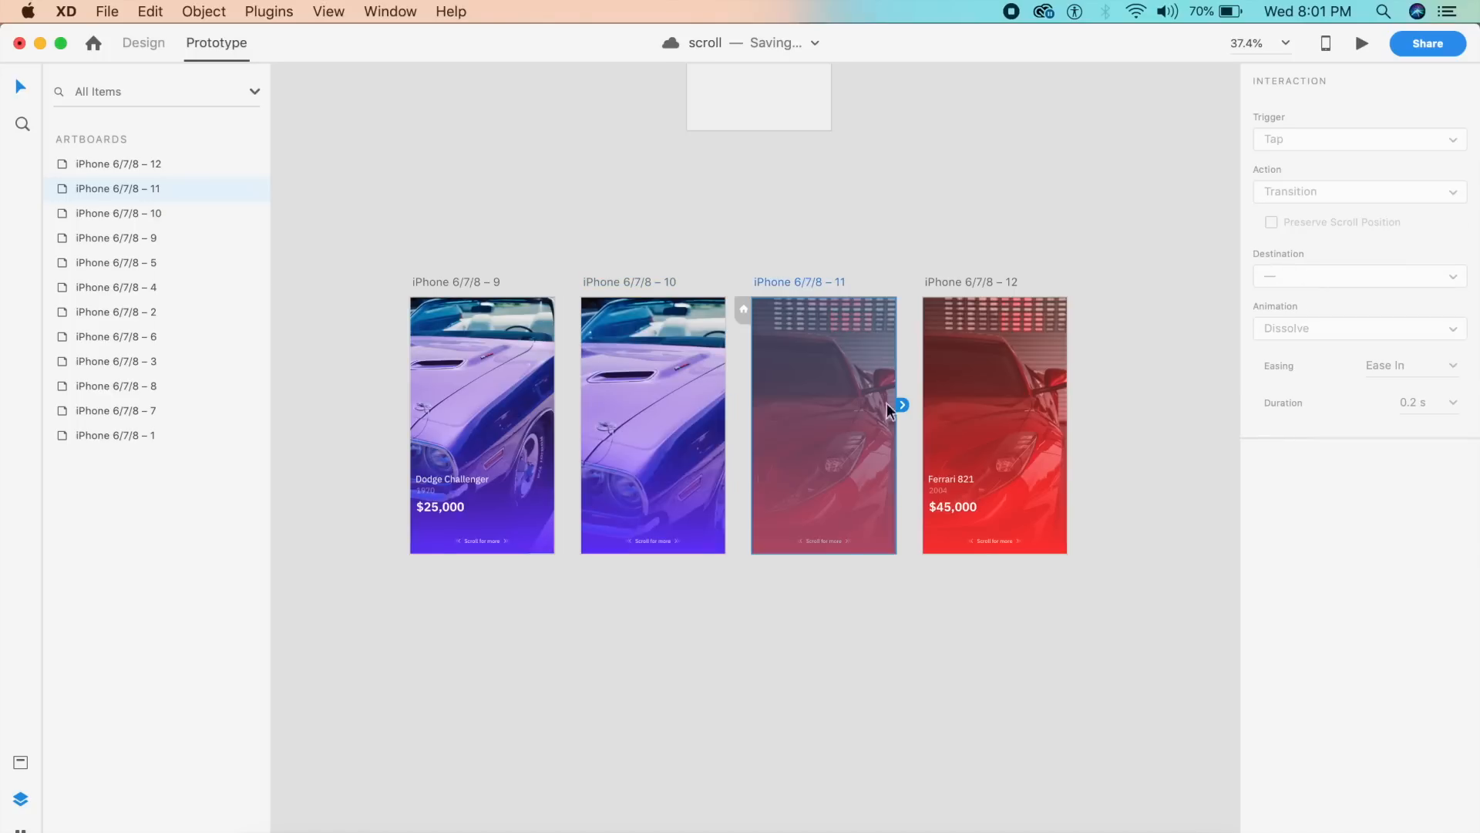
{"action": "left_click_drag", "start_coordinate": [901, 399], "coordinate": [985, 398]}
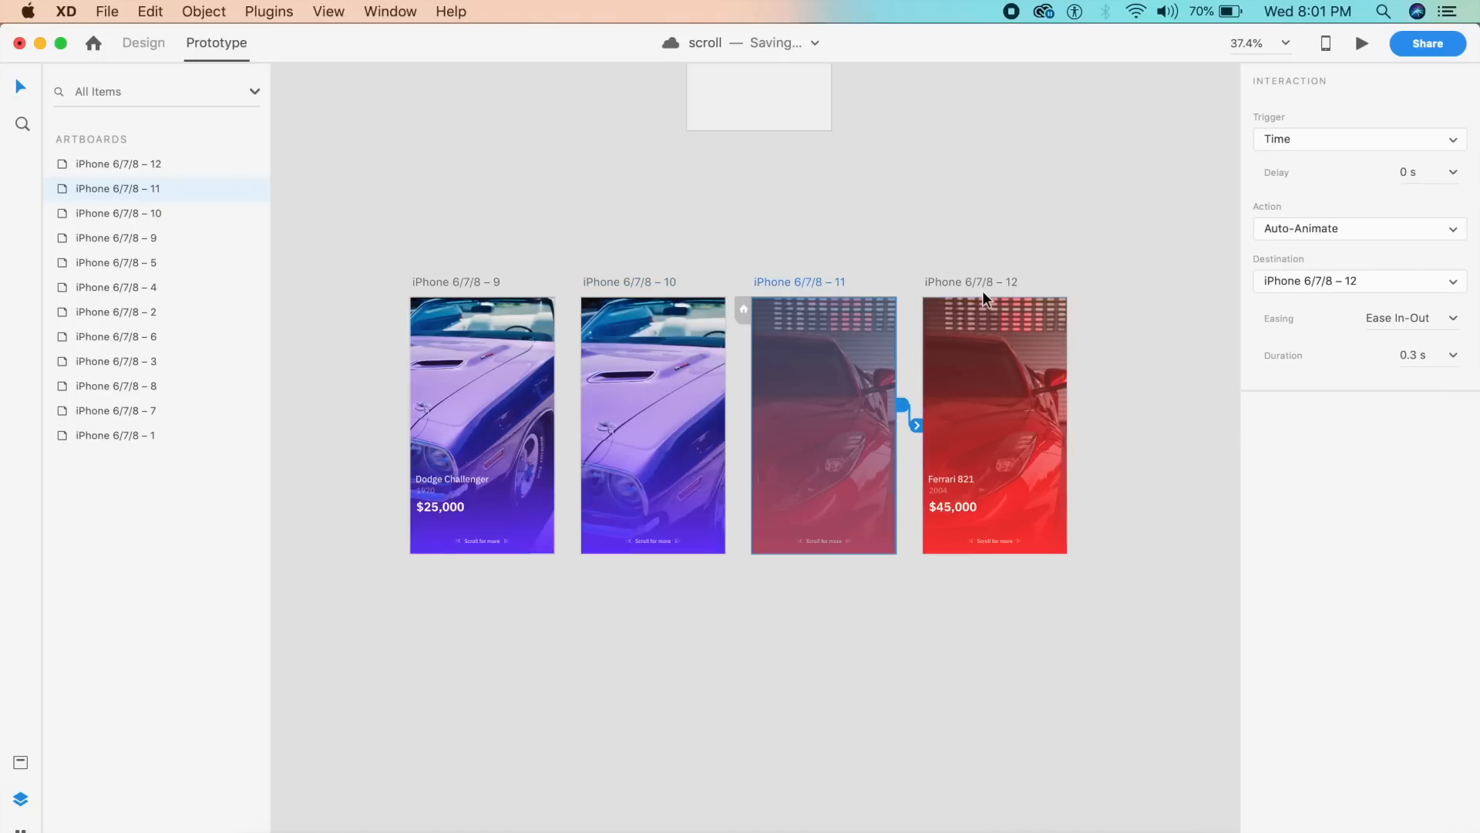
{"action": "left_click", "coordinate": [1016, 421]}
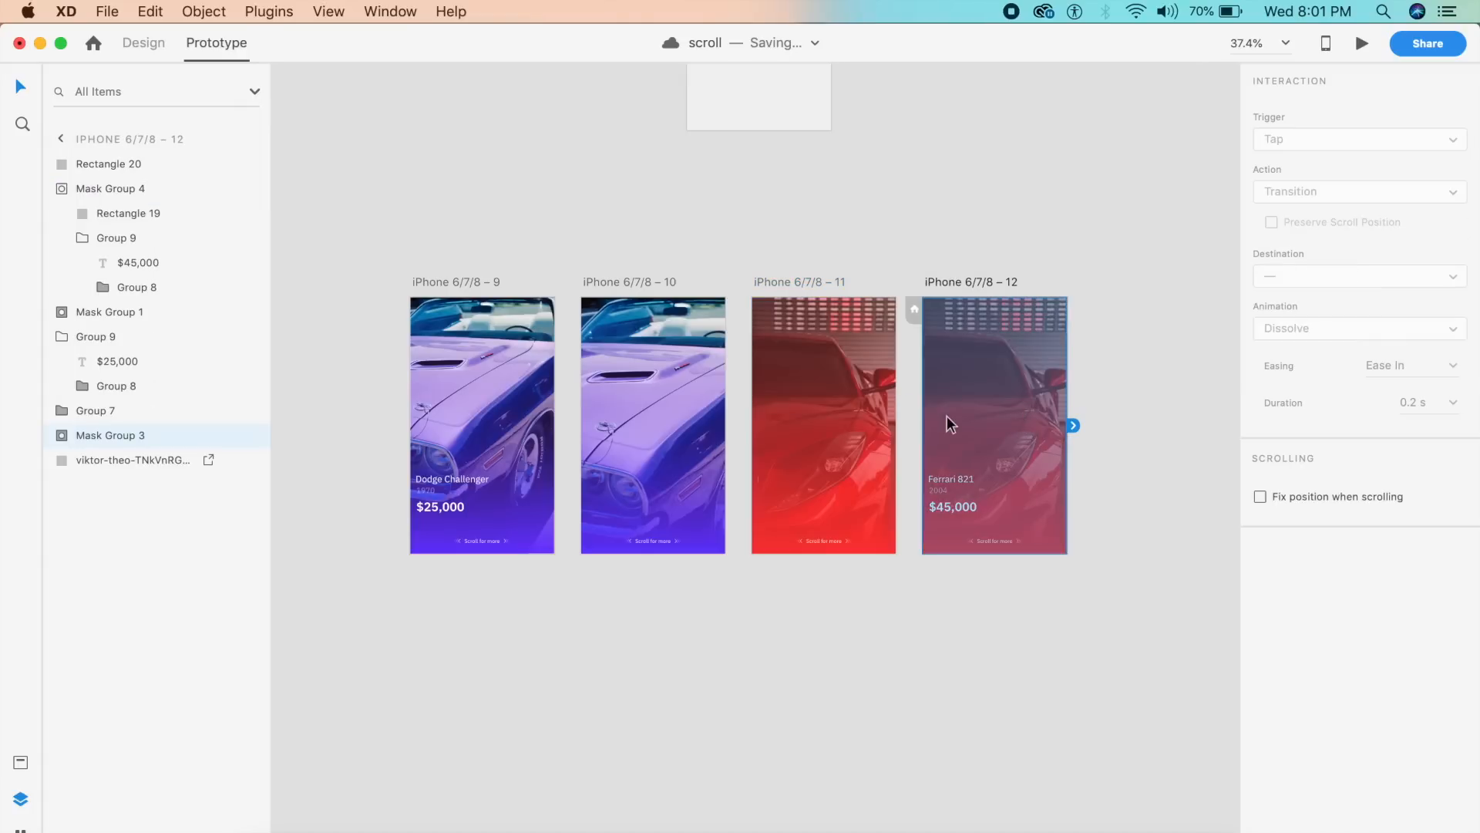
{"action": "left_click", "coordinate": [917, 402]}
{"action": "left_click_drag", "start_coordinate": [946, 433], "coordinate": [521, 414]}
Preview the prototype from iPhone 6/7/8 – 9, swipe left from the Dodge Challenger screen, and close the preview
{"action": "left_click", "coordinate": [439, 317]}
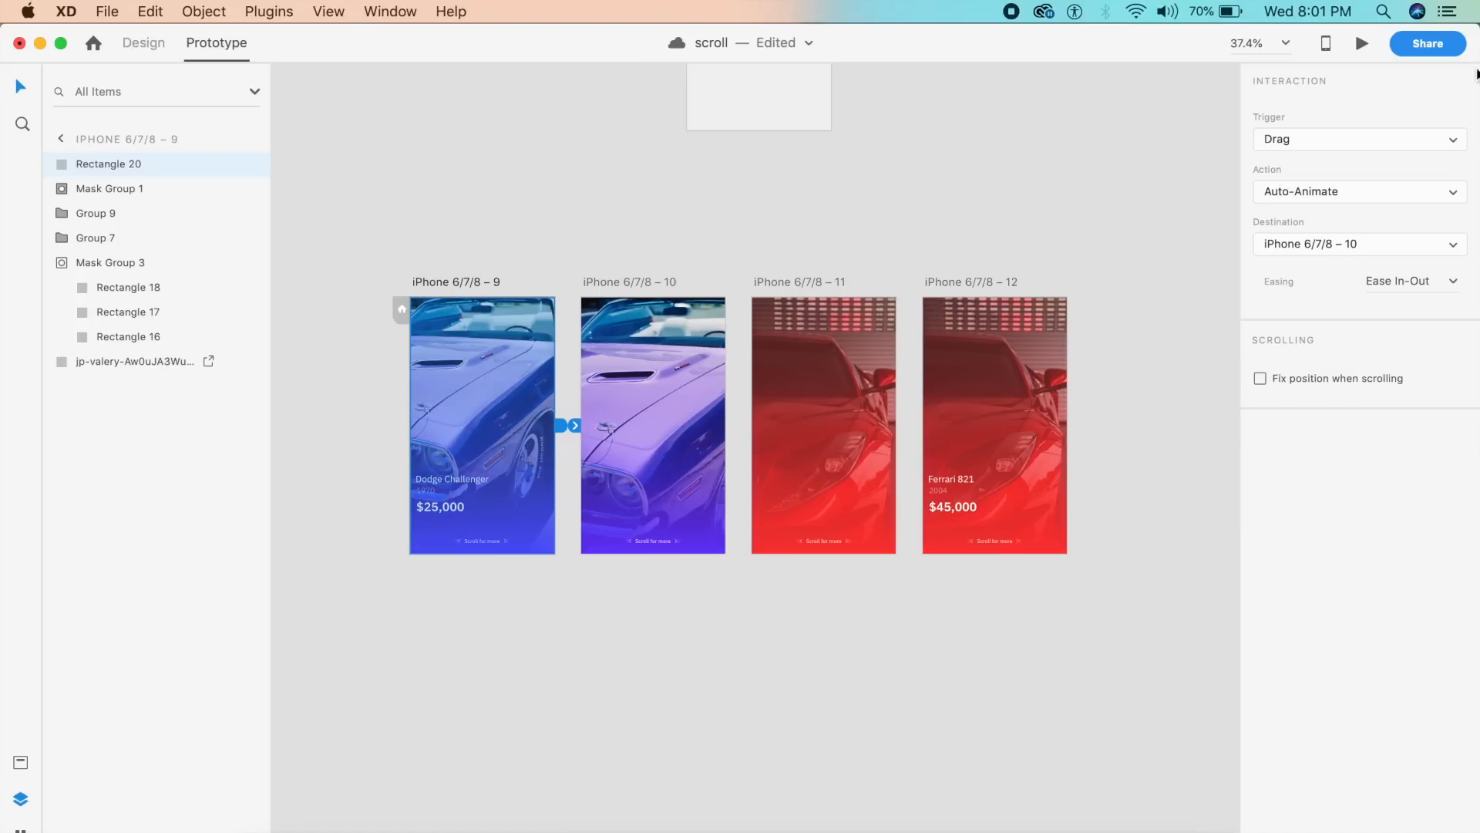
{"action": "left_click", "coordinate": [1362, 44]}
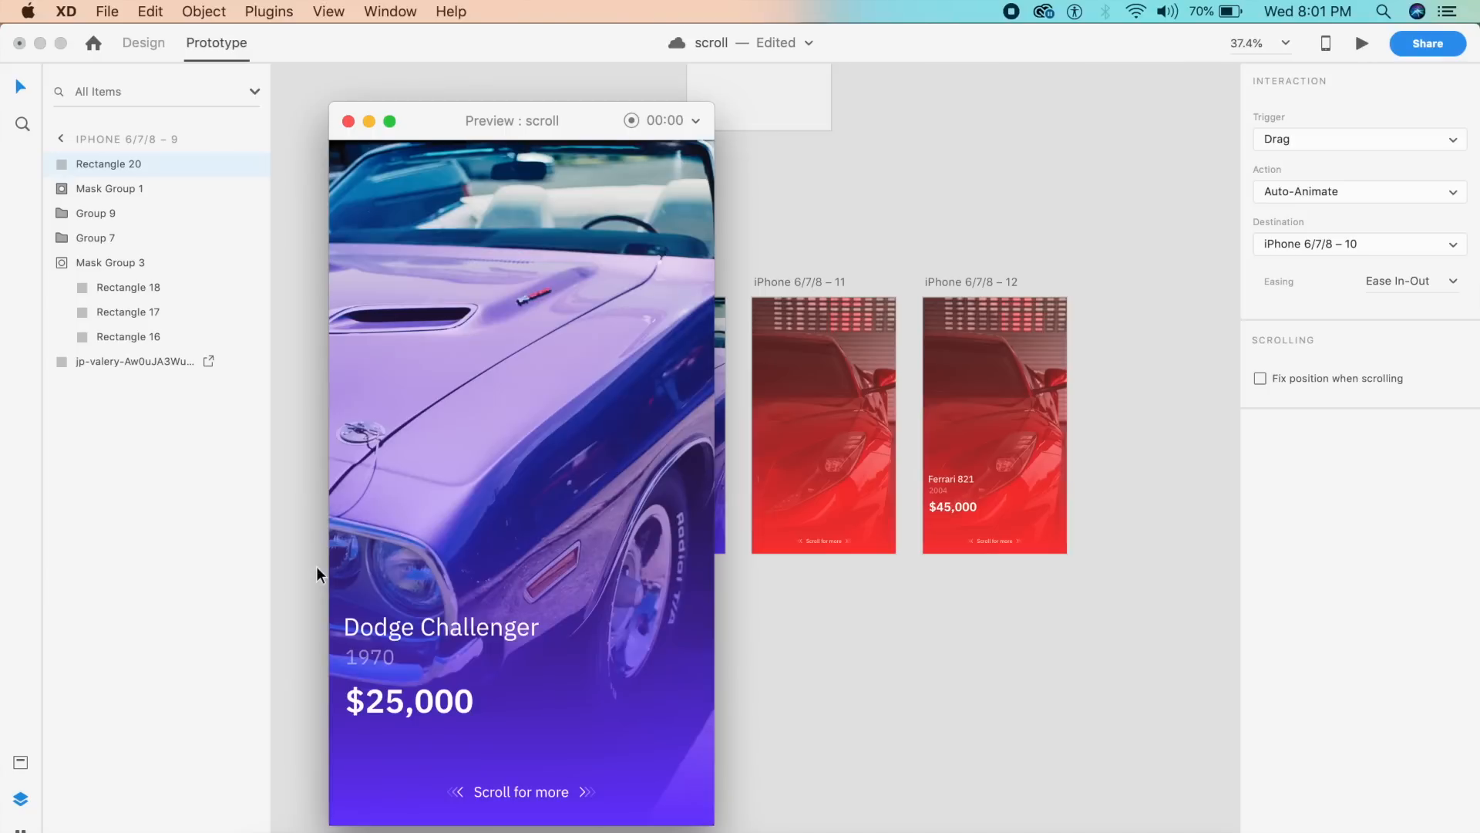
{"action": "mouse_move", "coordinate": [549, 487]}
{"action": "left_mouse_down"}
{"action": "mouse_move", "coordinate": [373, 482]}
{"action": "mouse_move", "coordinate": [267, 515]}
{"action": "left_mouse_up"}
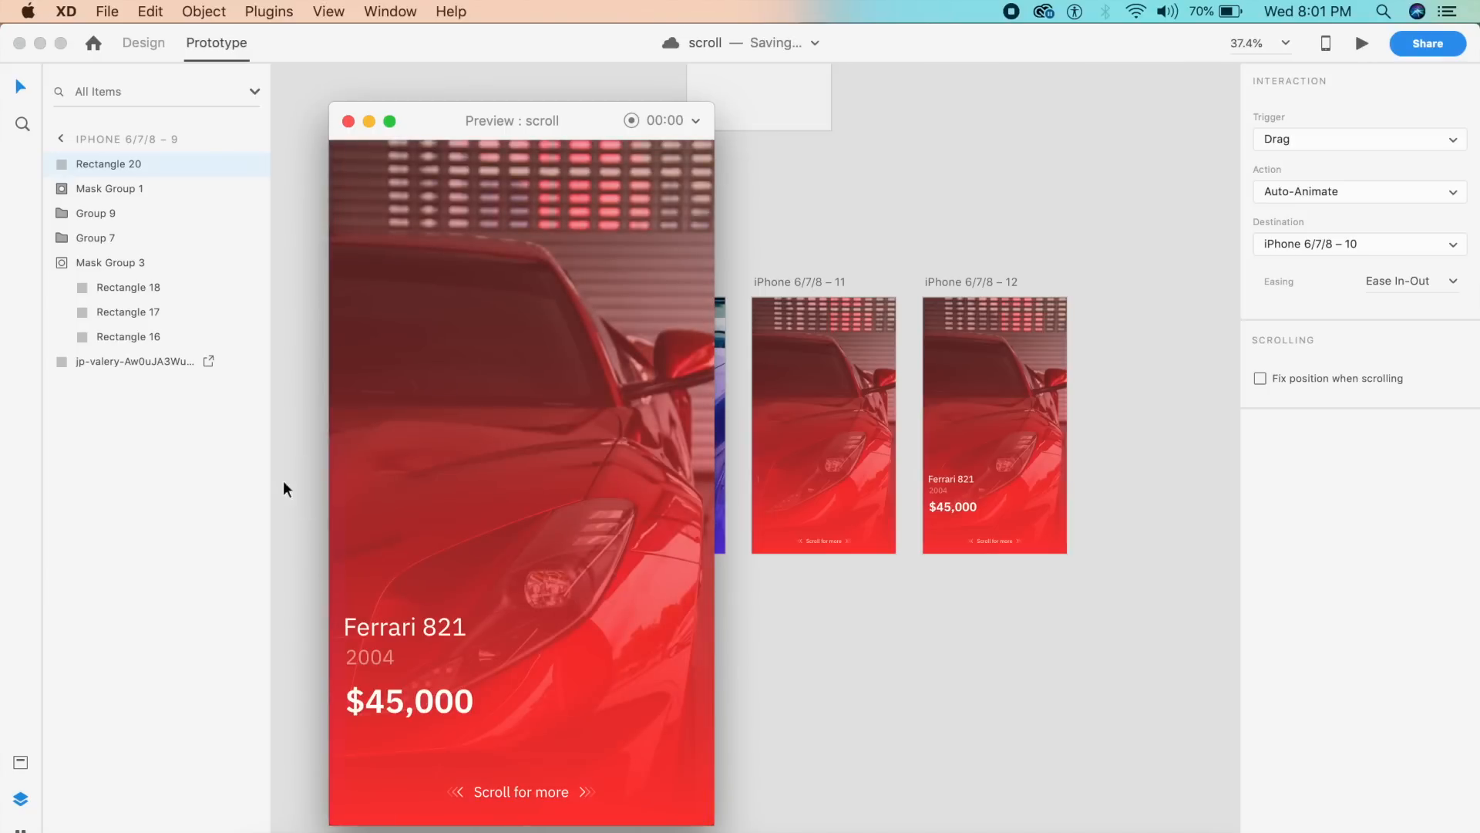
{"action": "left_click", "coordinate": [348, 121]}
Check the timed links on iPhone 6/7/8 – 10 and 11, then preview a left swipe from the Dodge Challenger screen
{"action": "left_click", "coordinate": [792, 282]}
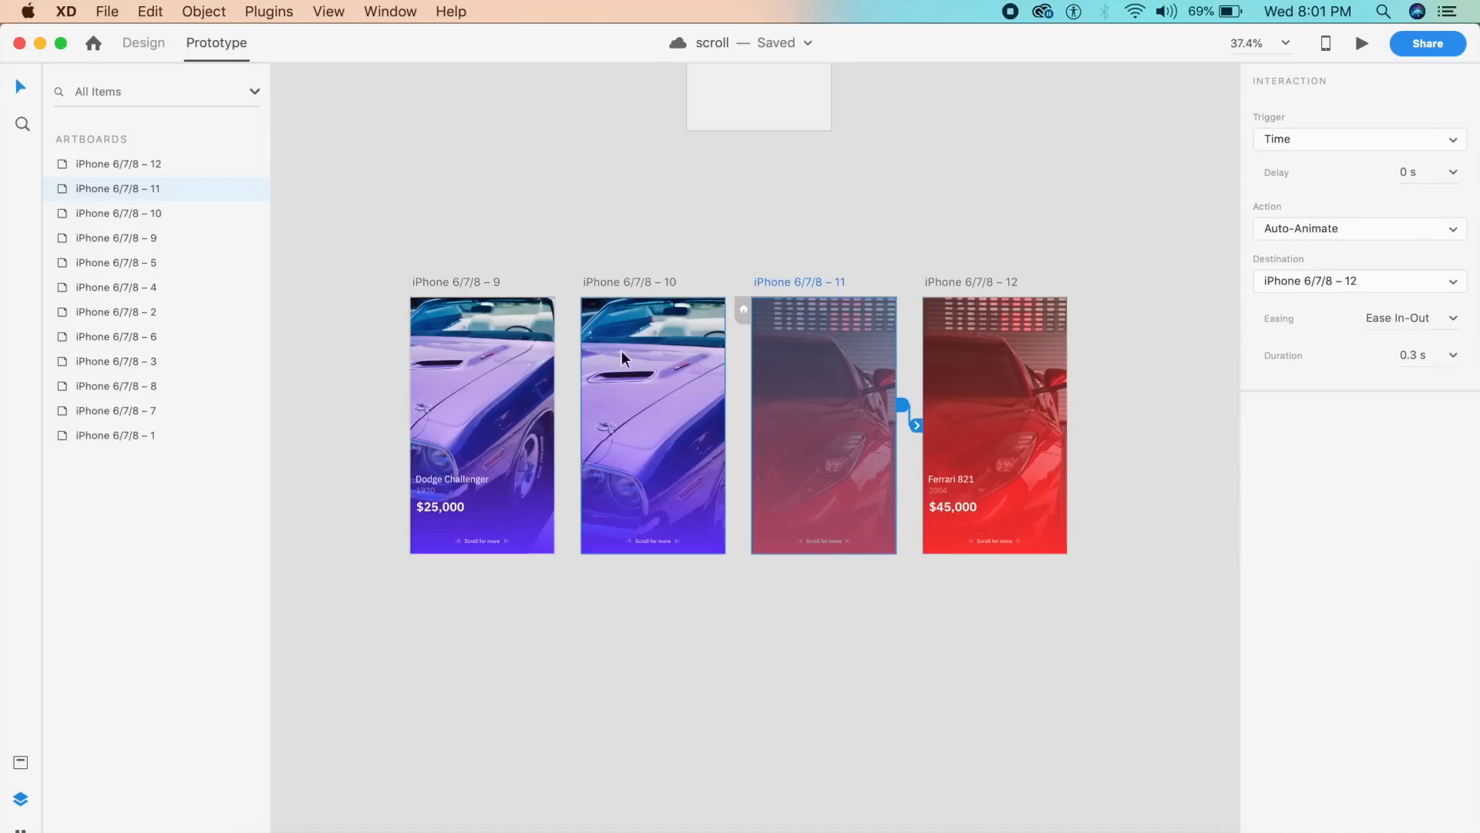
{"action": "left_click", "coordinate": [650, 317]}
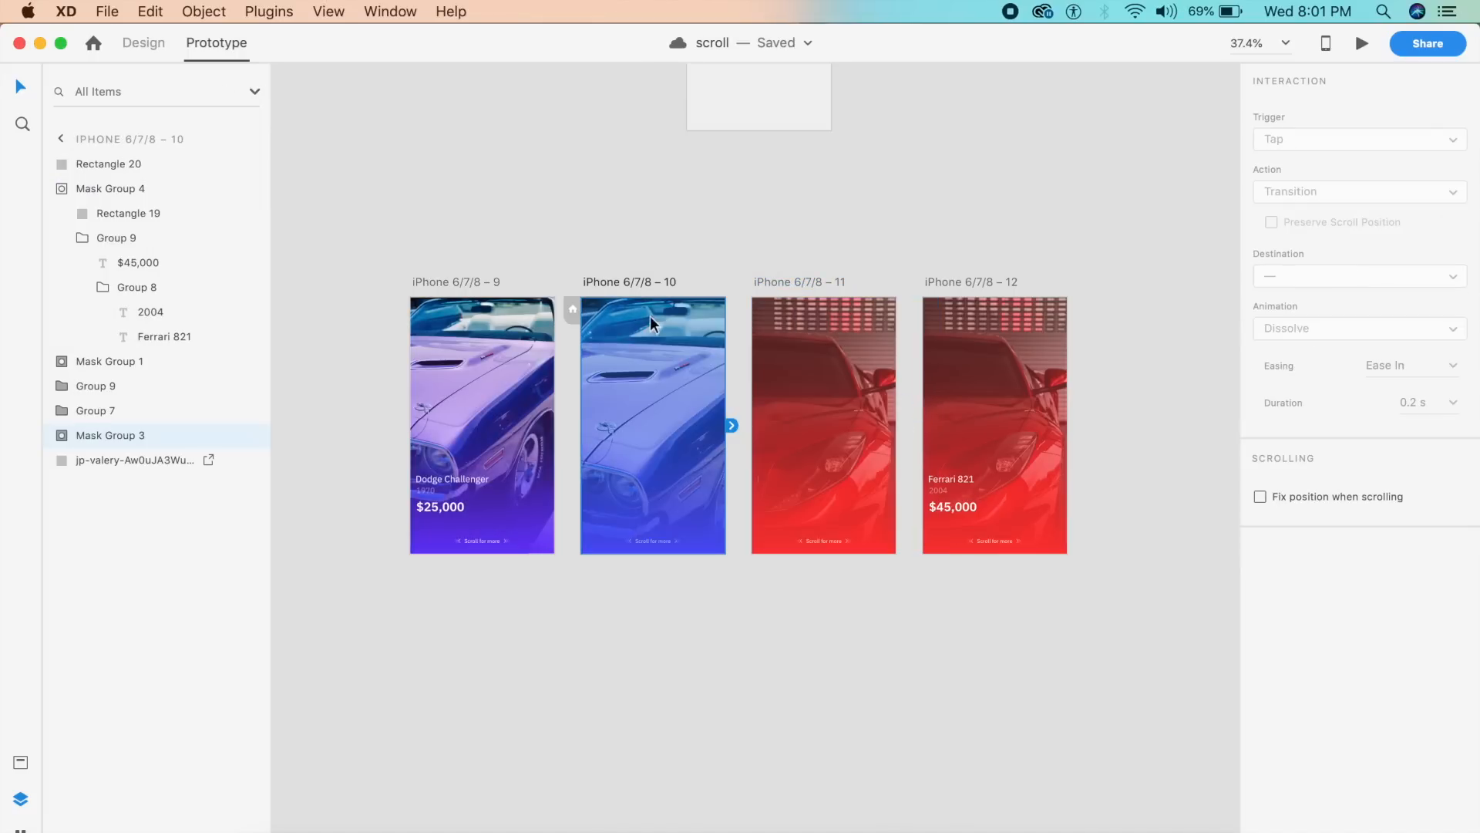
{"action": "left_click", "coordinate": [637, 274]}
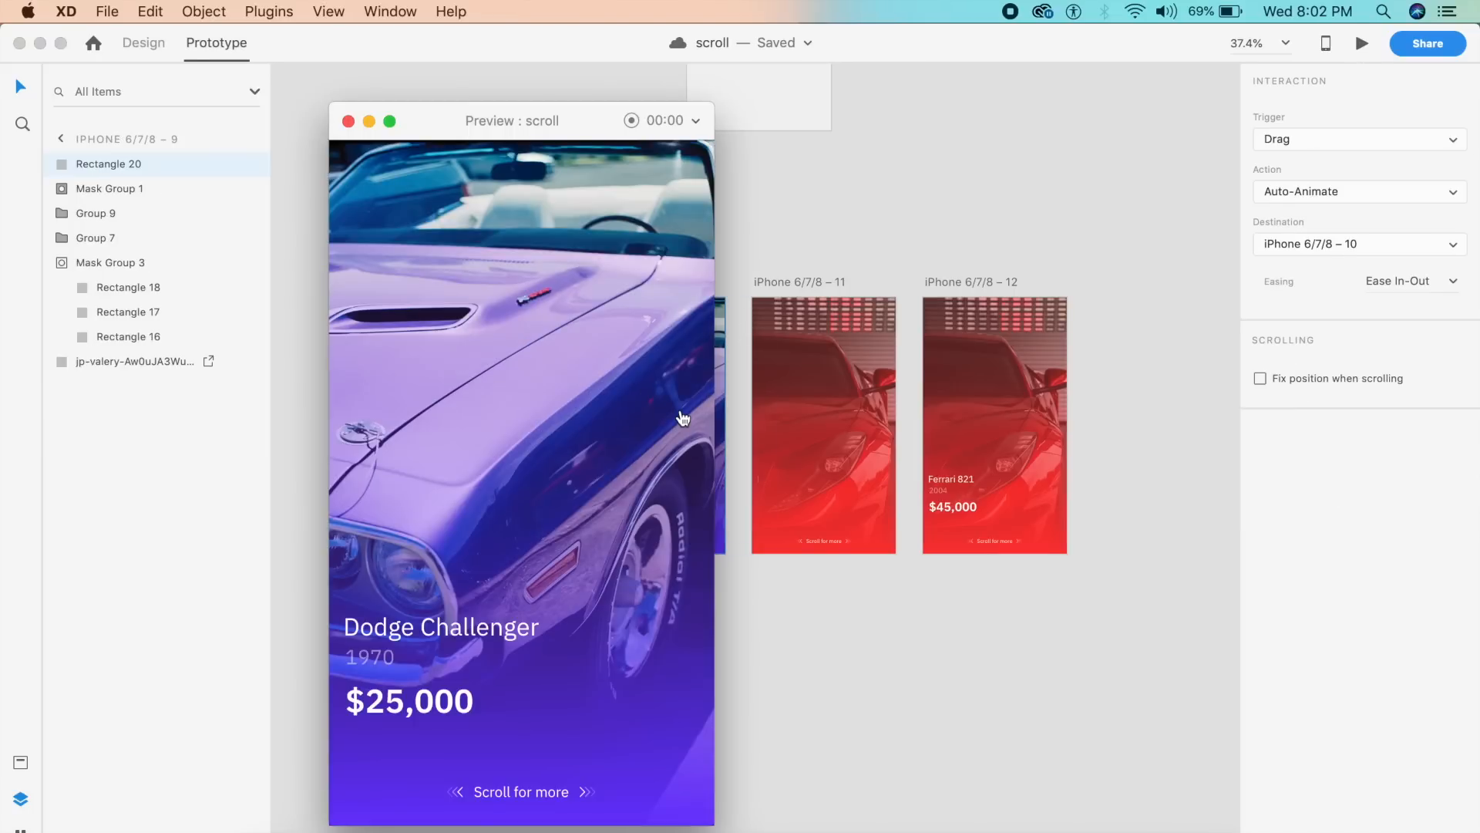
{"action": "left_click_drag", "start_coordinate": [683, 417], "coordinate": [410, 390]}
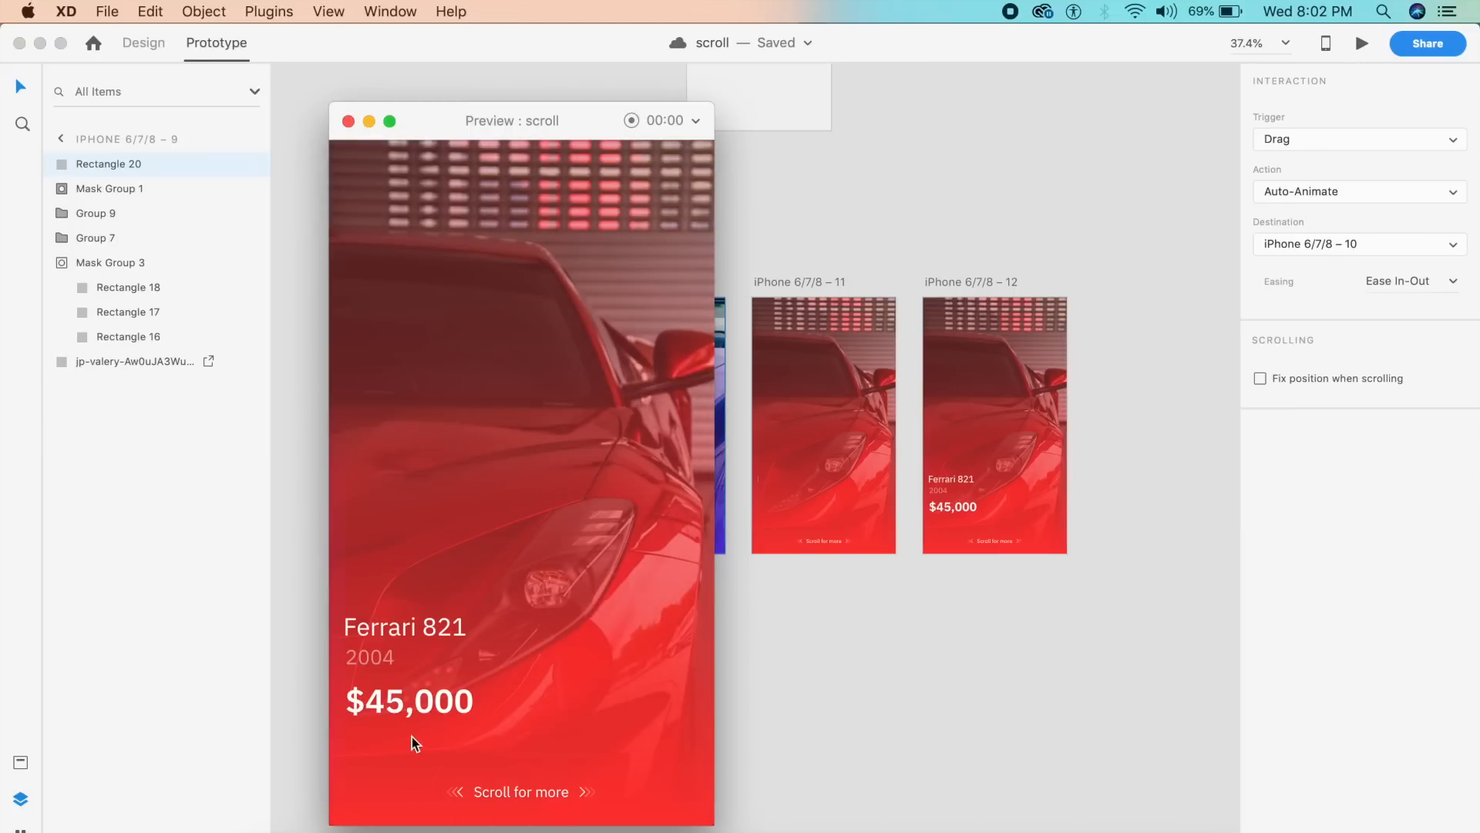
{"action": "left_click", "coordinate": [348, 121]}
Move the red gradient overlay on iPhone 6/7/8 – 12 aside and select the Ferrari photo for design editing
{"action": "left_click_drag", "start_coordinate": [1035, 439], "coordinate": [1091, 438]}
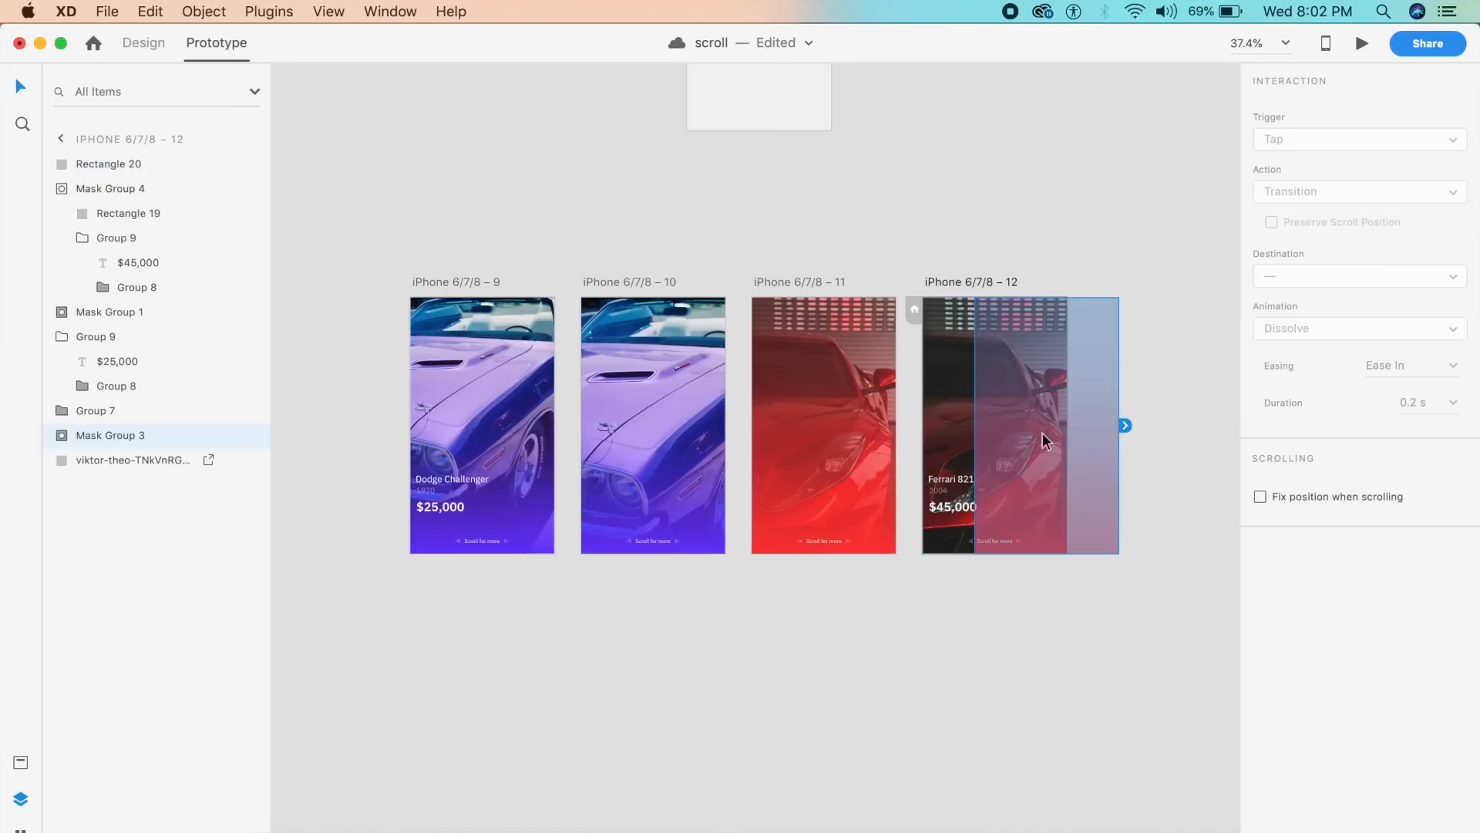
{"action": "left_click", "coordinate": [935, 403]}
{"action": "left_click", "coordinate": [959, 384]}
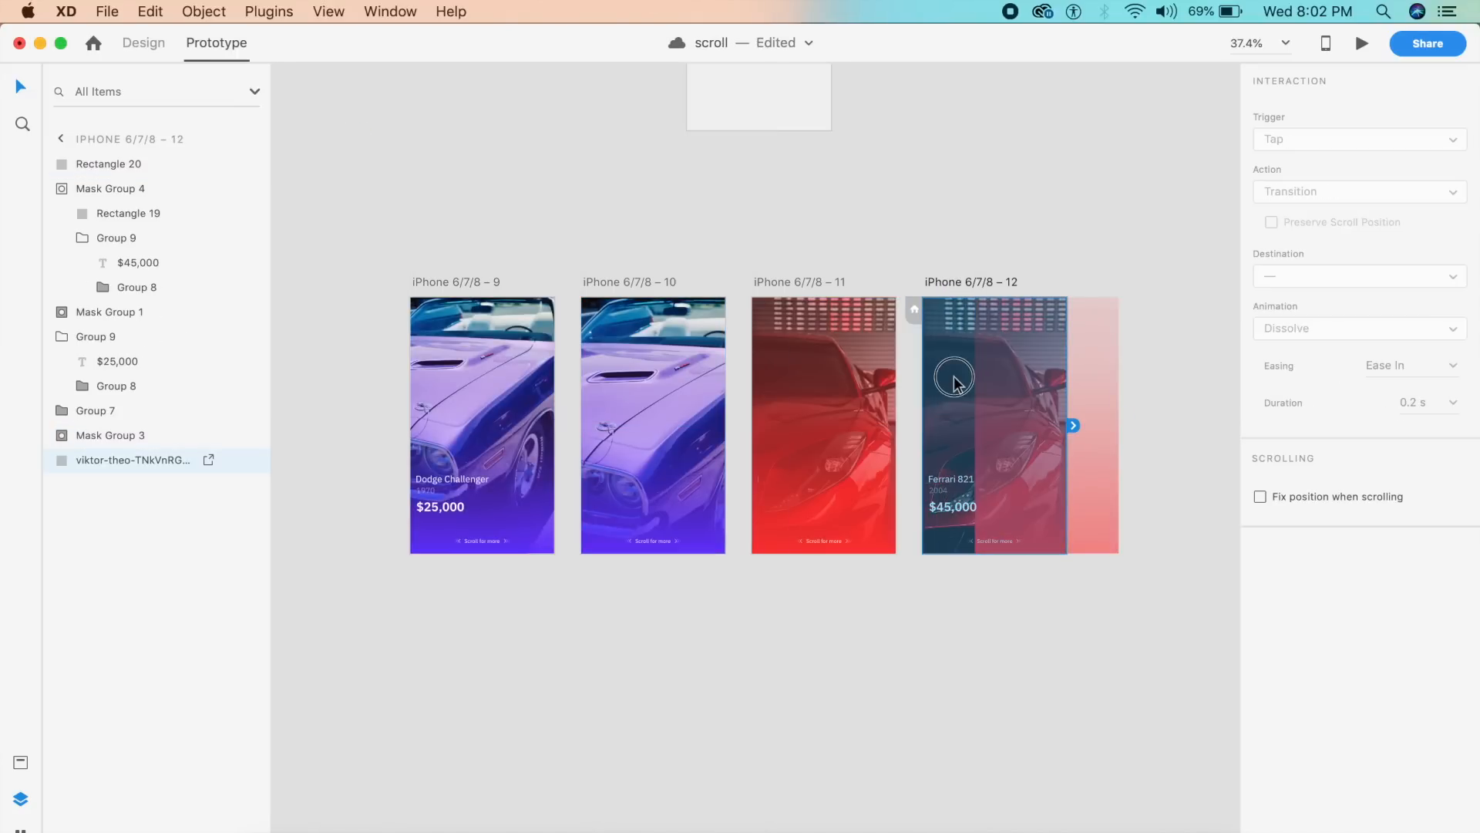
{"action": "left_click", "coordinate": [144, 42]}
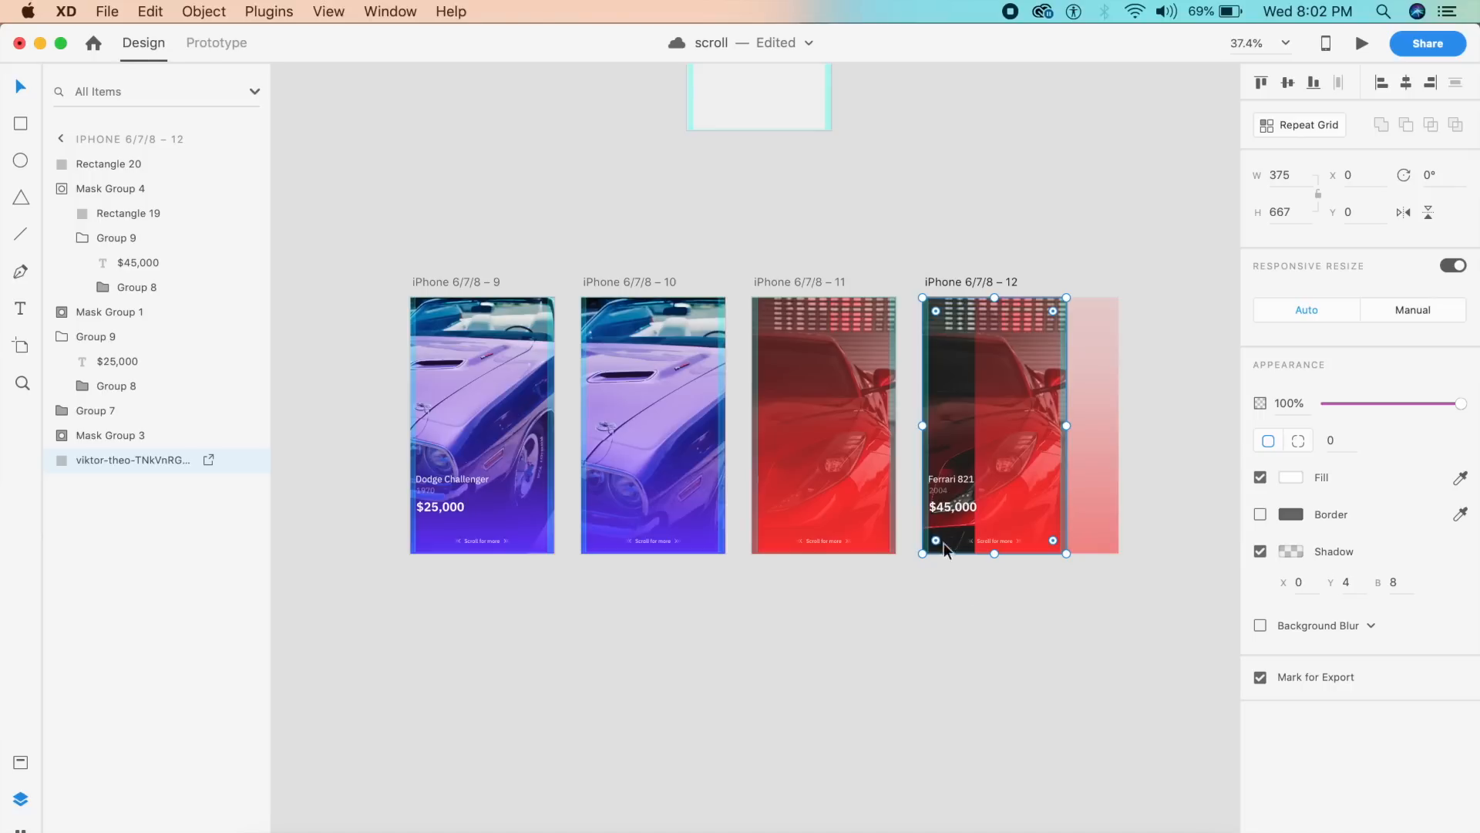
Scale down and reposition the Ferrari photo inside its frame, and move the red overlay back over the artboard
{"action": "double_click", "coordinate": [951, 474]}
{"action": "left_click_drag", "start_coordinate": [1118, 266], "coordinate": [1080, 317]}
{"action": "left_click", "coordinate": [1017, 333]}
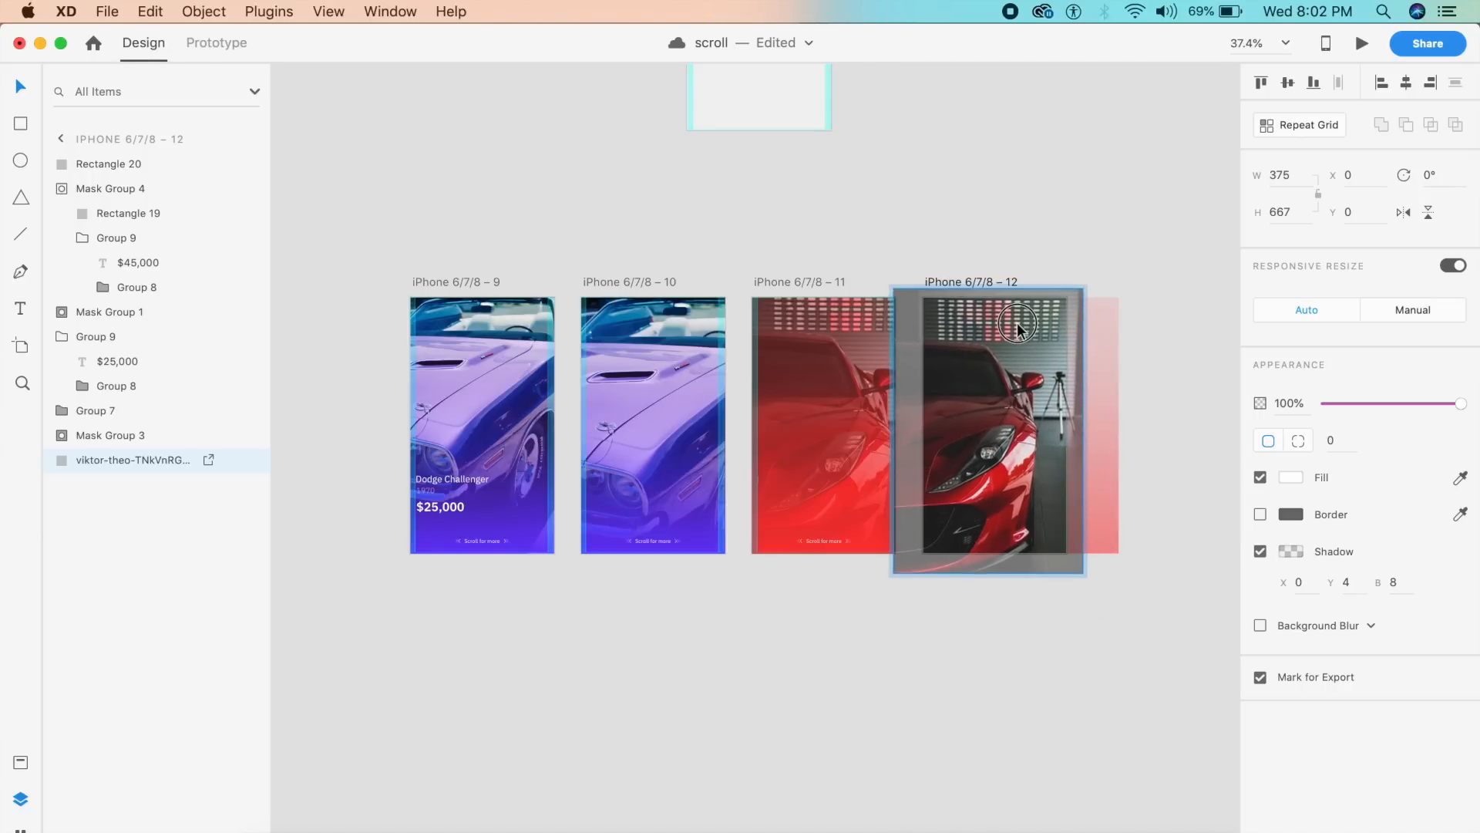
{"action": "left_click", "coordinate": [1011, 603]}
{"action": "left_click_drag", "start_coordinate": [1038, 488], "coordinate": [993, 496]}
Preview the prototype from iPhone 6/7/8 – 9, swiping left to check the Ferrari photo's movement, and close the preview
{"action": "left_click", "coordinate": [502, 472]}
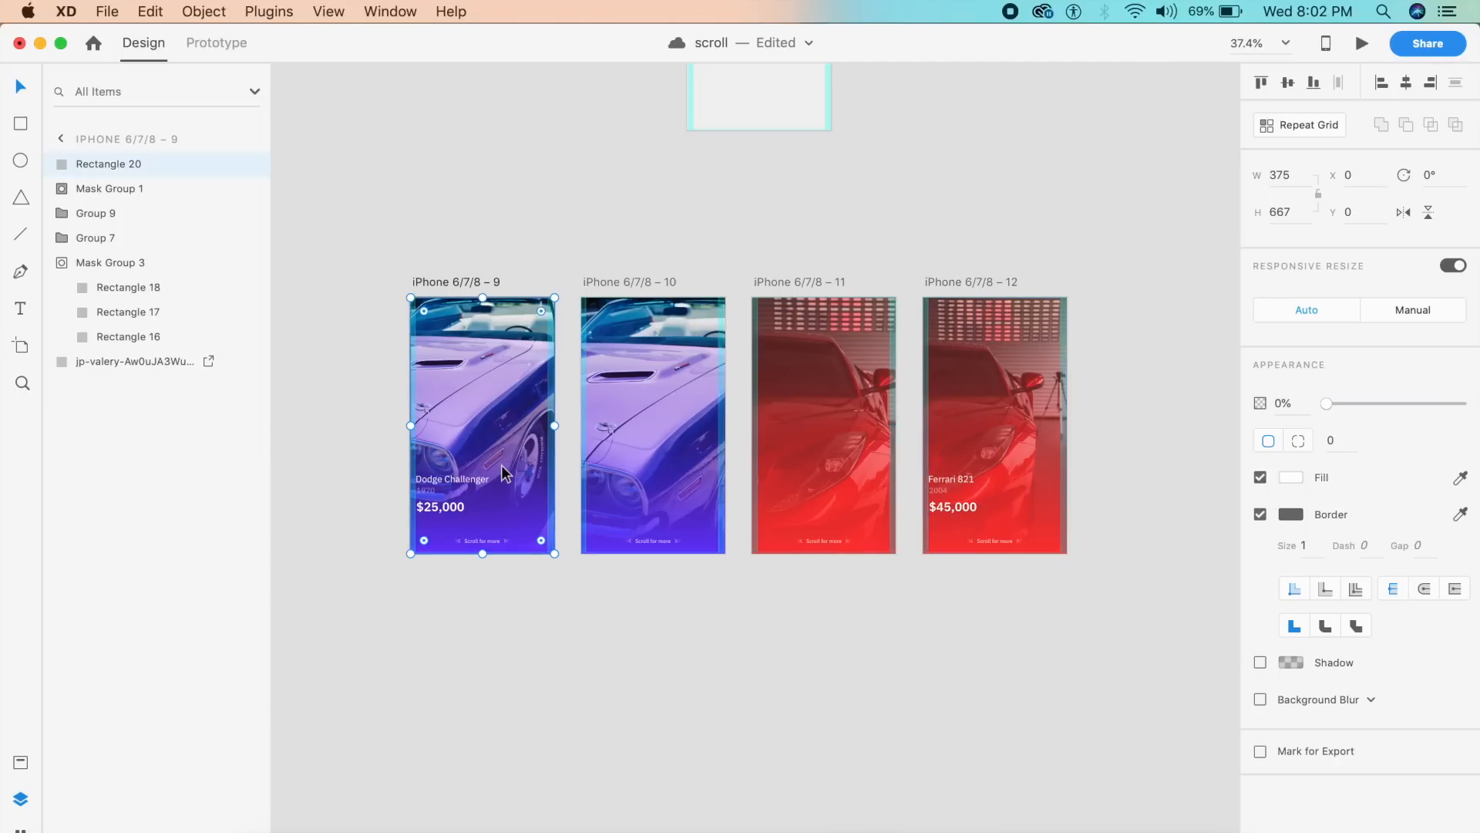
{"action": "left_click", "coordinate": [1362, 44]}
{"action": "left_click_drag", "start_coordinate": [556, 417], "coordinate": [453, 397]}
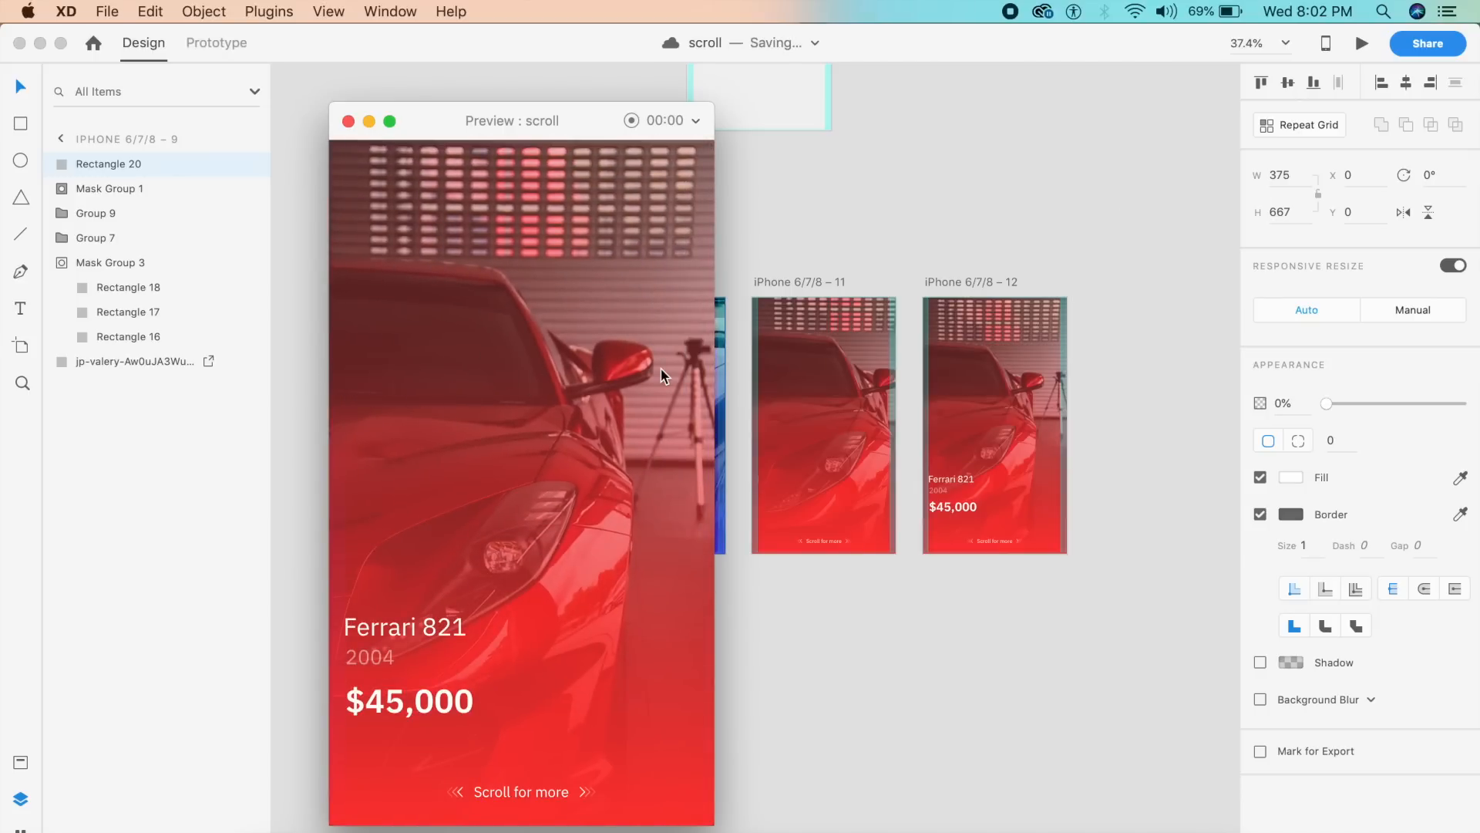
{"action": "left_click", "coordinate": [348, 121]}
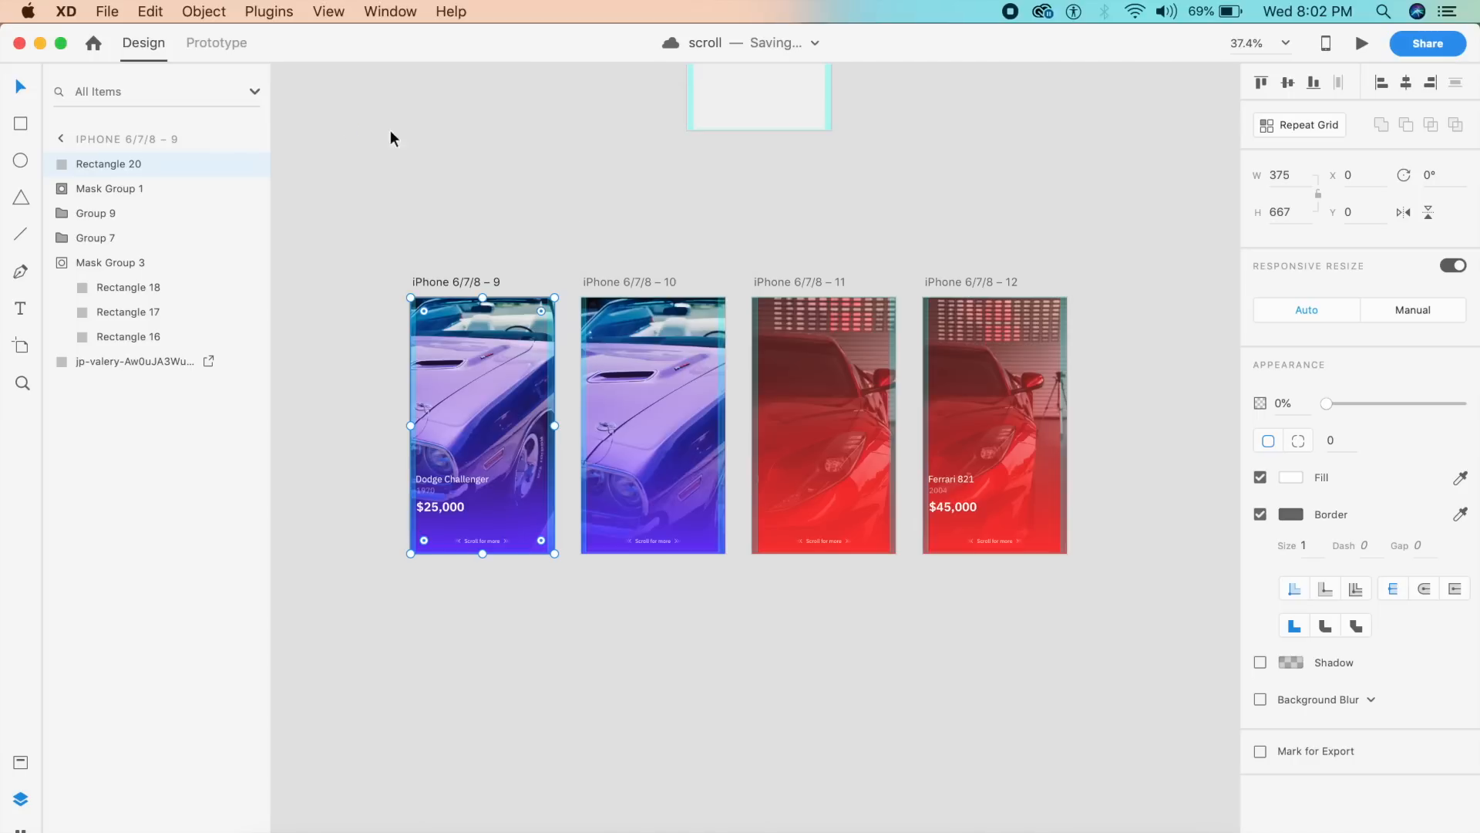
Link Rectangle 20 on iPhone 6/7/8 – 12 back to iPhone 6/7/8 – 9 with a Drag trigger and Auto-Animate action
{"action": "left_click", "coordinate": [956, 284]}
{"action": "left_click", "coordinate": [217, 43]}
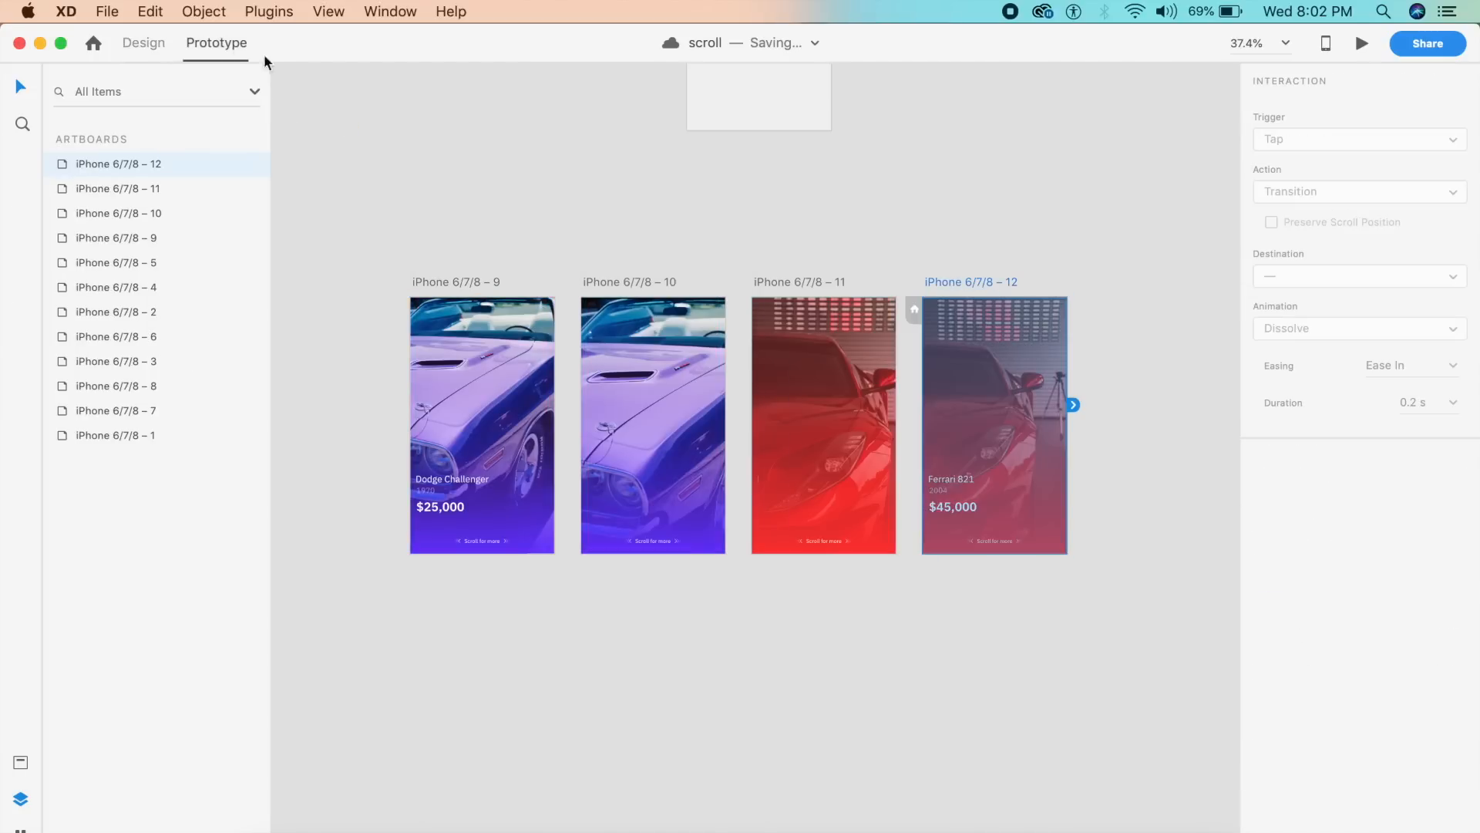
{"action": "left_click", "coordinate": [991, 418]}
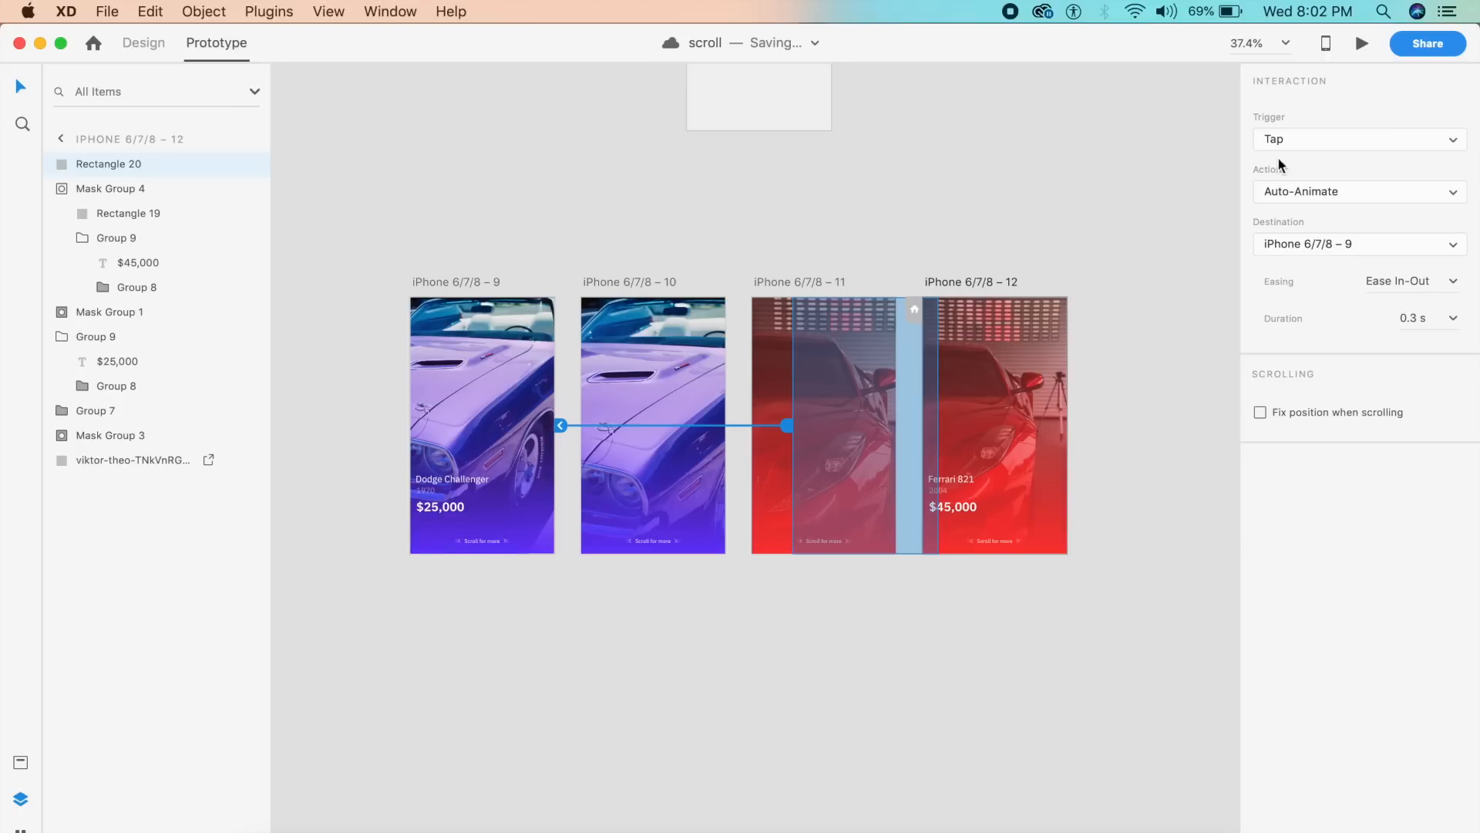
{"action": "left_click", "coordinate": [1311, 147]}
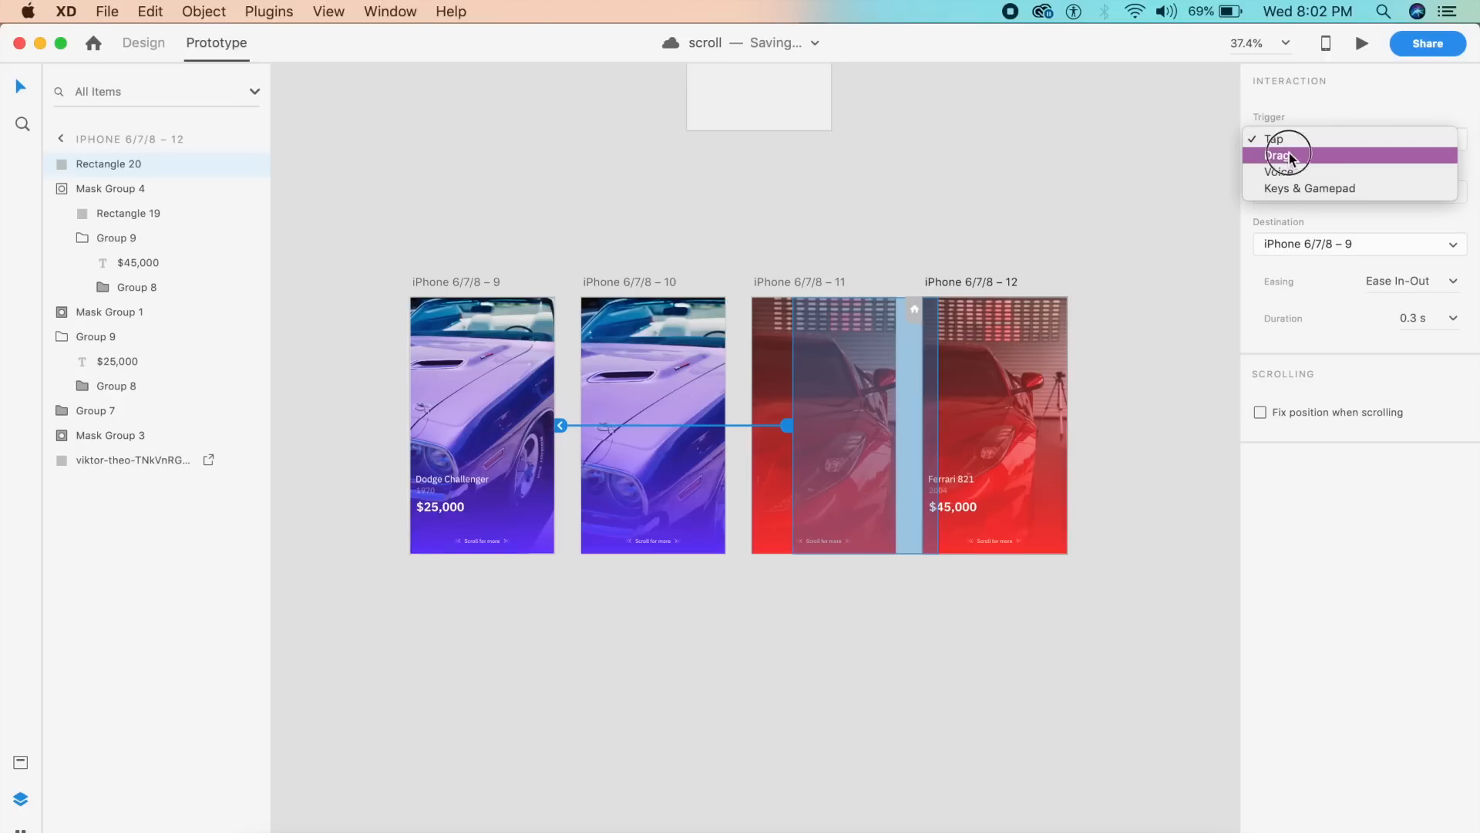
{"action": "left_click", "coordinate": [1289, 155]}
Preview the prototype from iPhone 6/7/8 – 9, swiping between the Dodge Challenger and Ferrari screens in both directions, and close it
{"action": "left_click", "coordinate": [476, 351]}
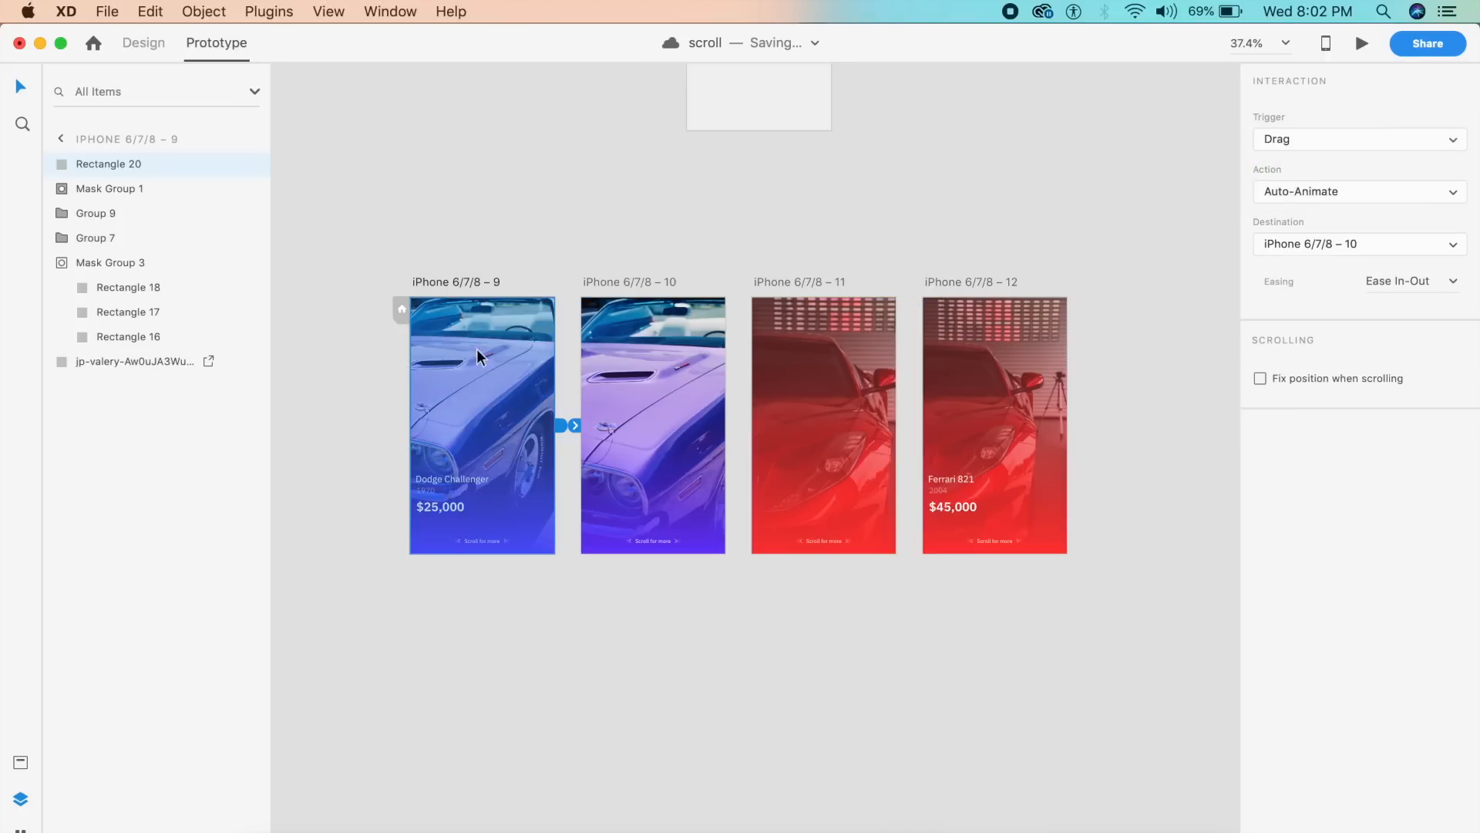
{"action": "left_click", "coordinate": [1362, 43]}
{"action": "left_click_drag", "start_coordinate": [663, 357], "coordinate": [472, 359]}
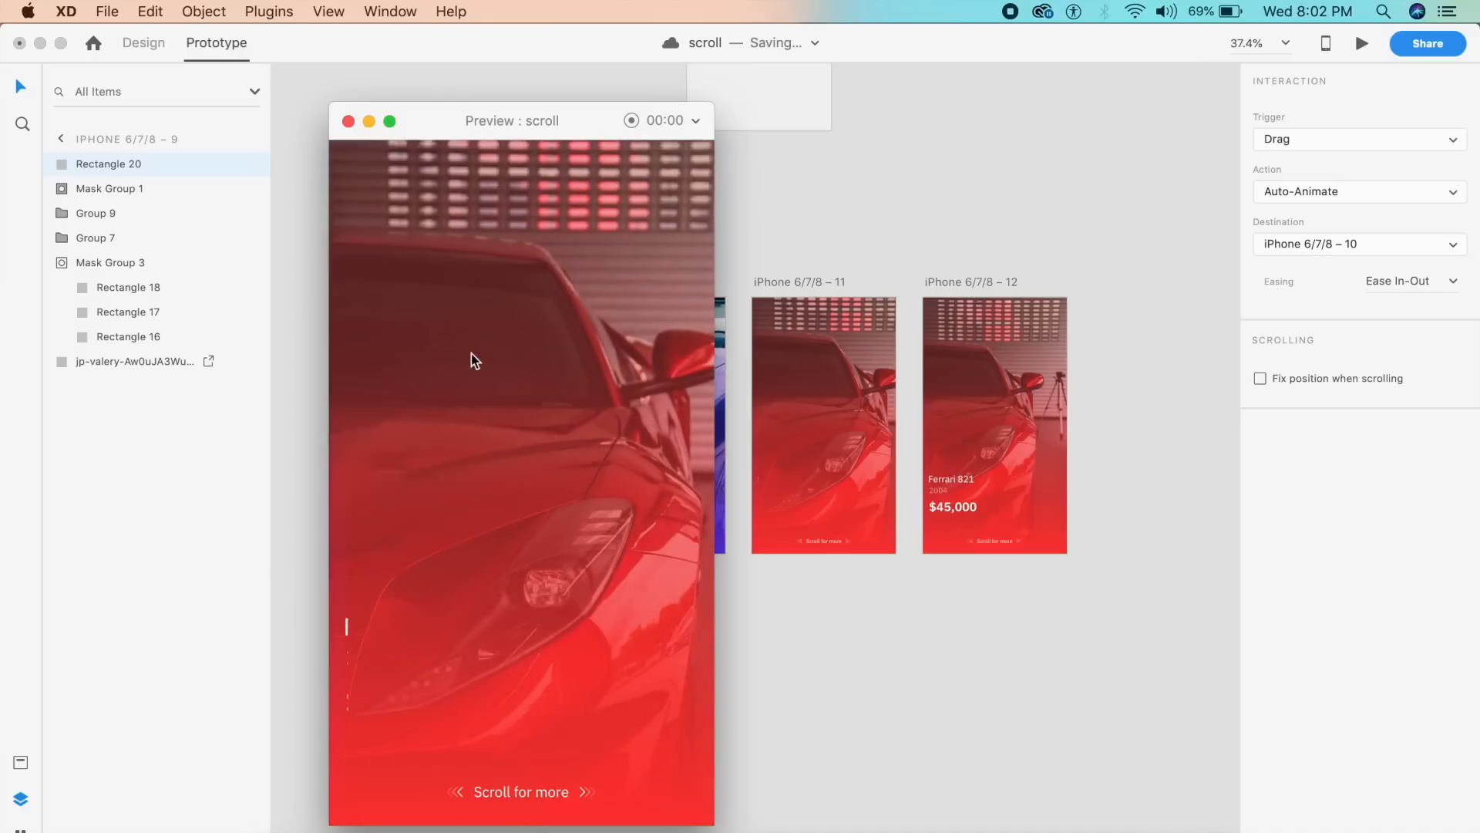
{"action": "left_click_drag", "start_coordinate": [341, 333], "coordinate": [634, 341]}
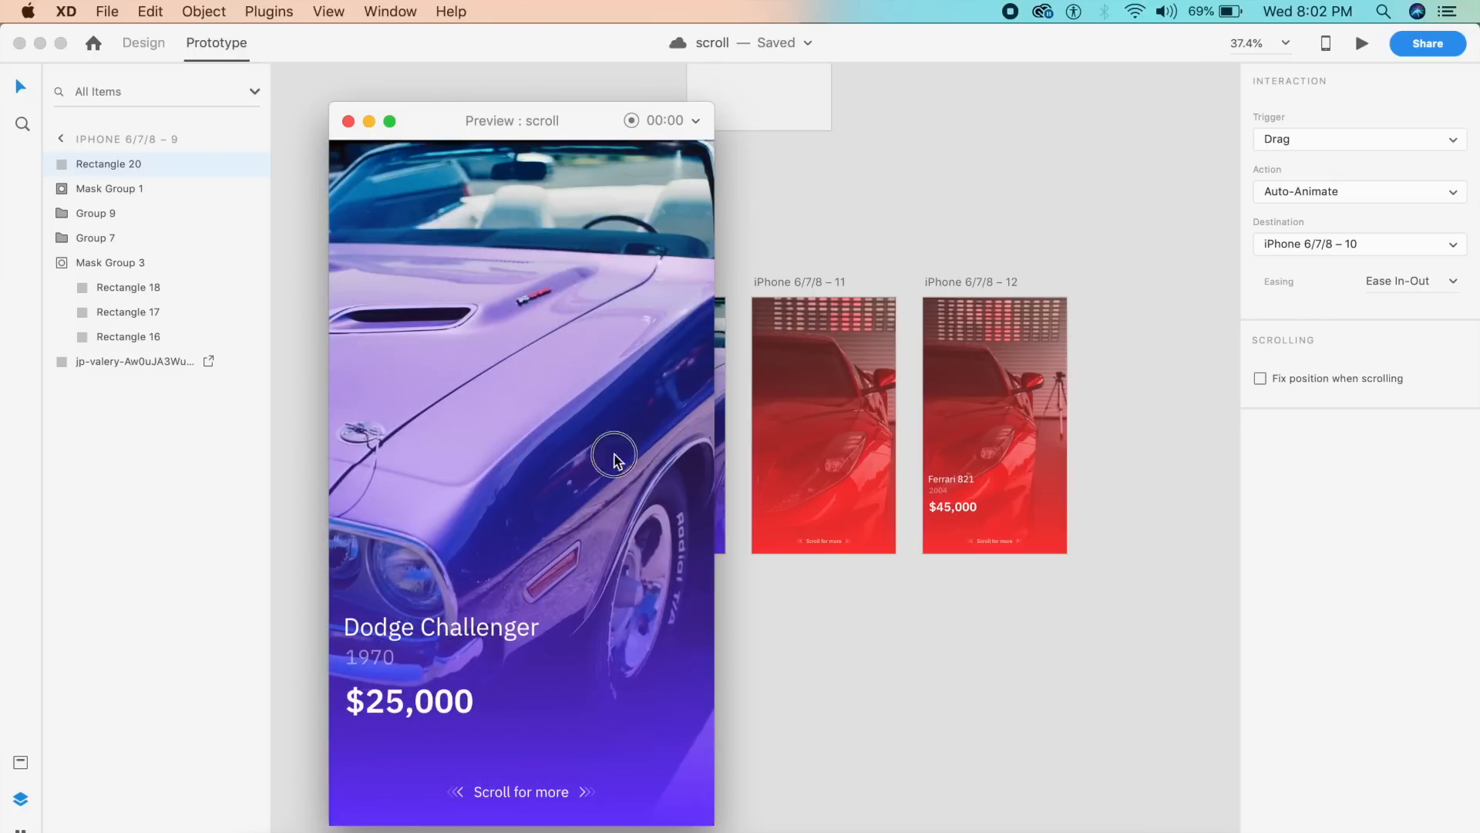
{"action": "left_click_drag", "start_coordinate": [645, 463], "coordinate": [241, 459]}
{"action": "left_click", "coordinate": [348, 121]}
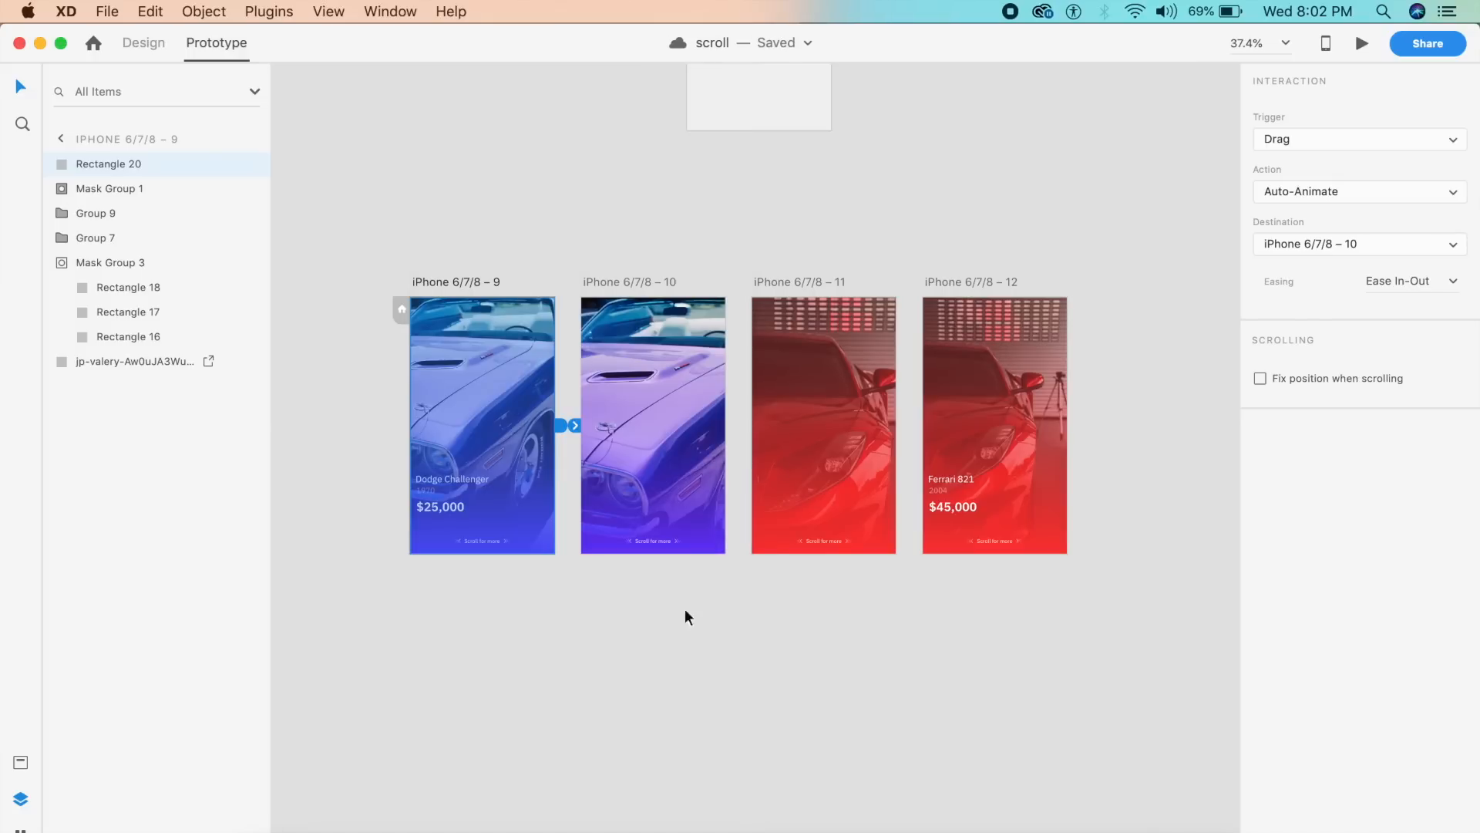
Paste the copied Mountains artboard with country tabs and blank cards into the empty canvas area below the car artboards
{"action": "left_click", "coordinate": [638, 645]}
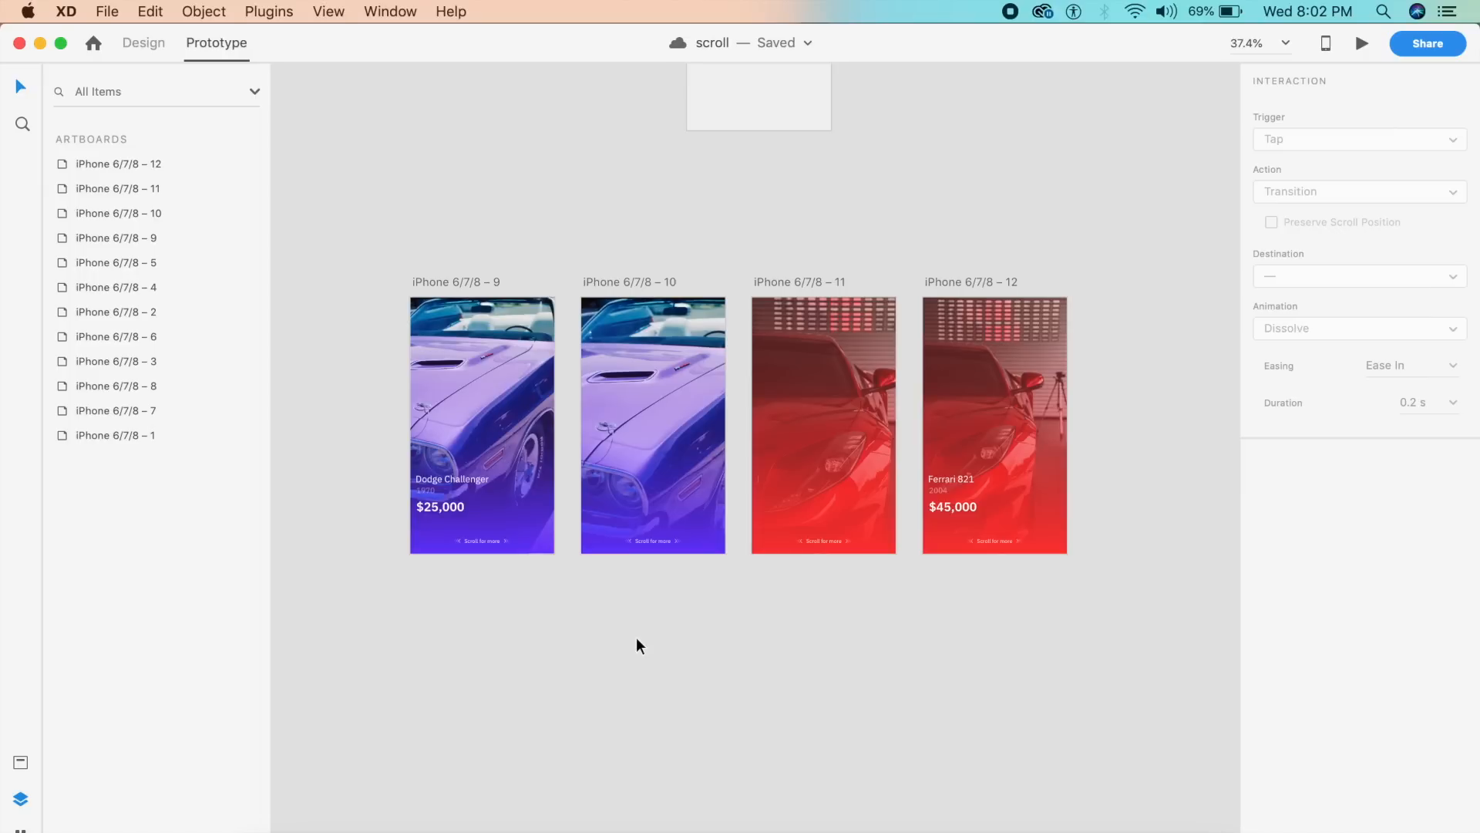
{"action": "scroll", "coordinate": [637, 645], "scroll_direction": "down", "scroll_amount": 5}
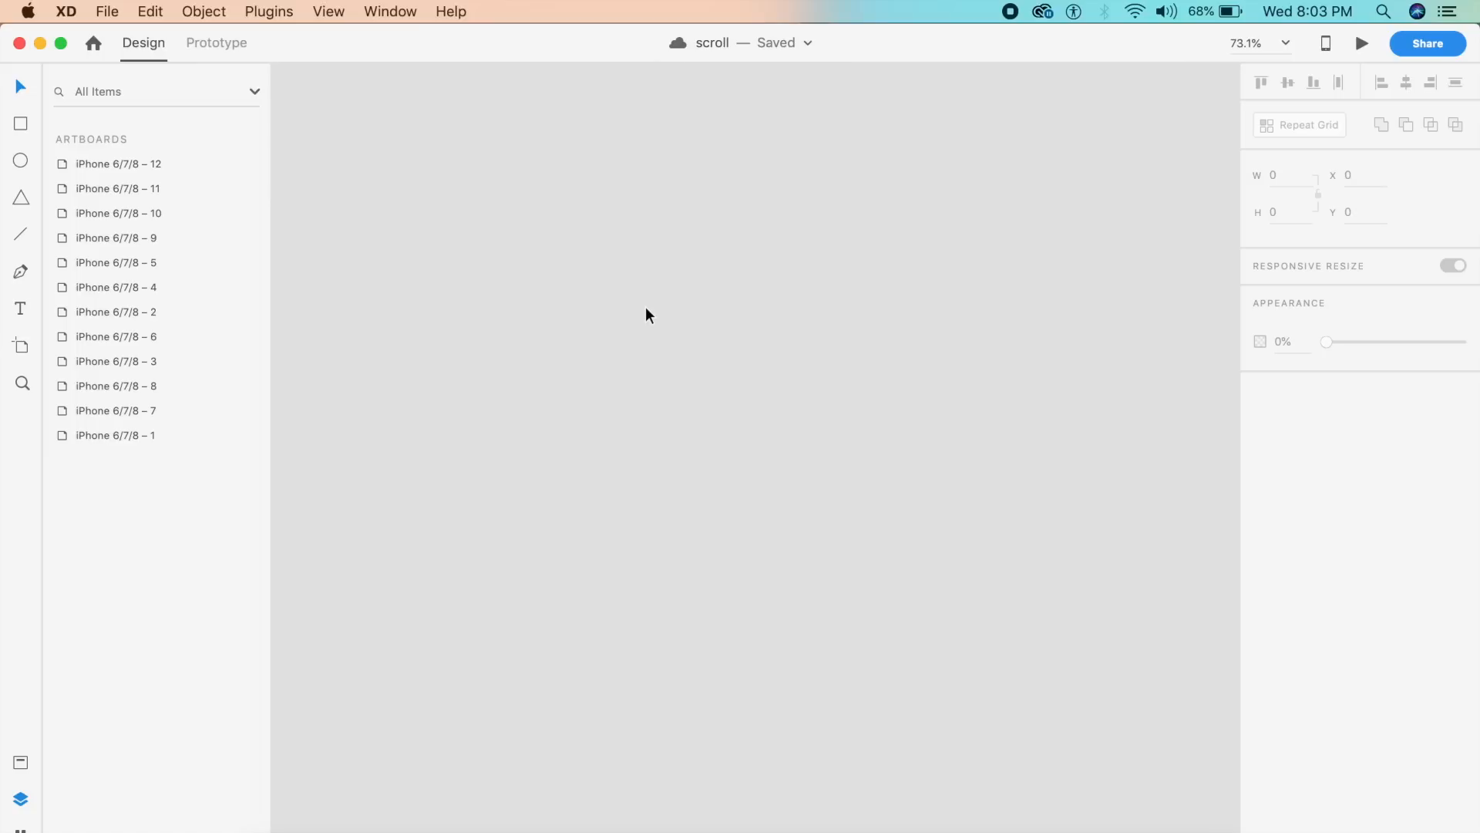
{"action": "key", "text": "super+v"}
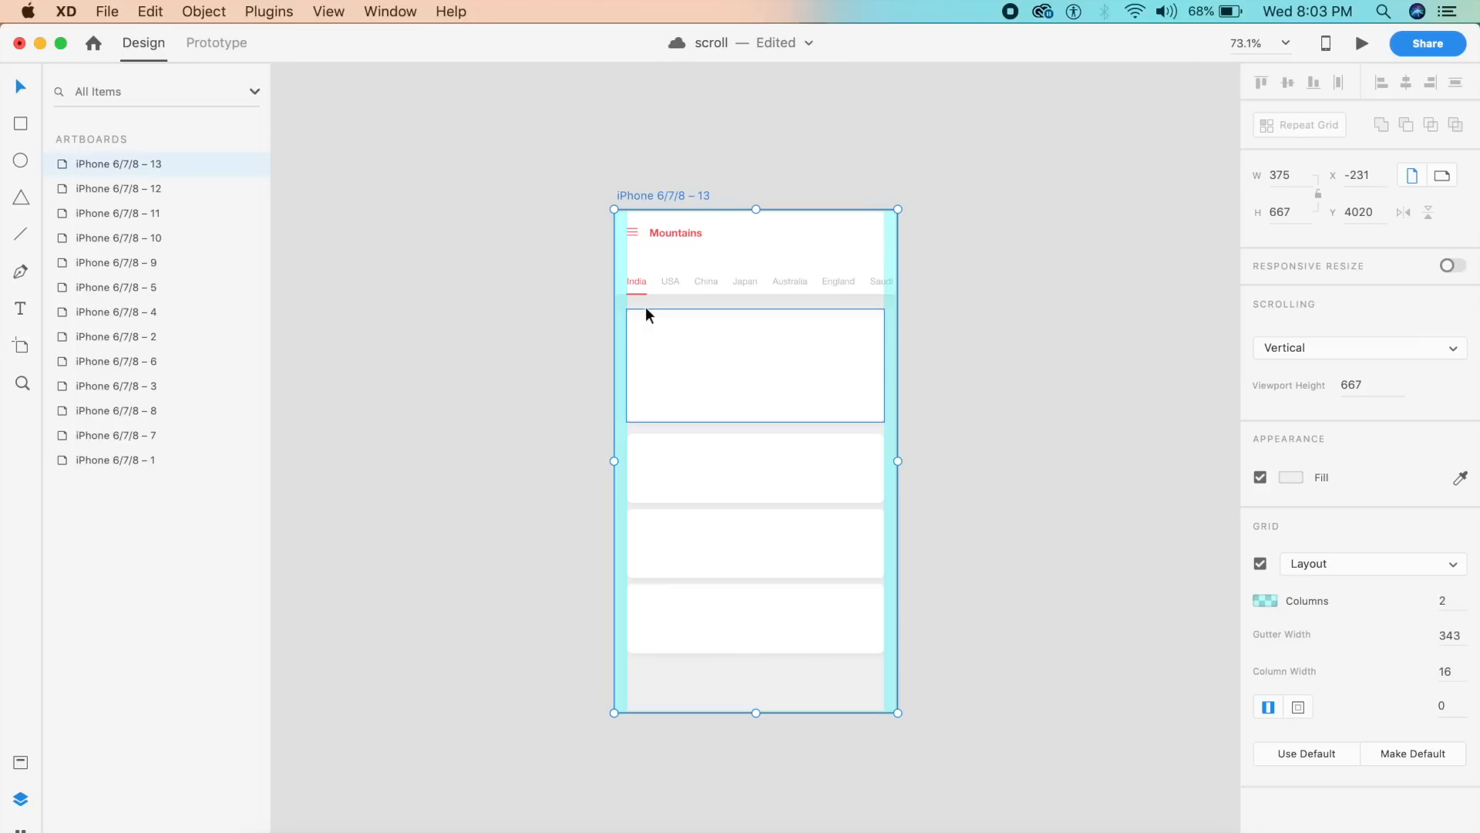
{"action": "scroll", "coordinate": [646, 307], "scroll_direction": "right", "scroll_amount": 2}
{"action": "left_click", "coordinate": [856, 197]}
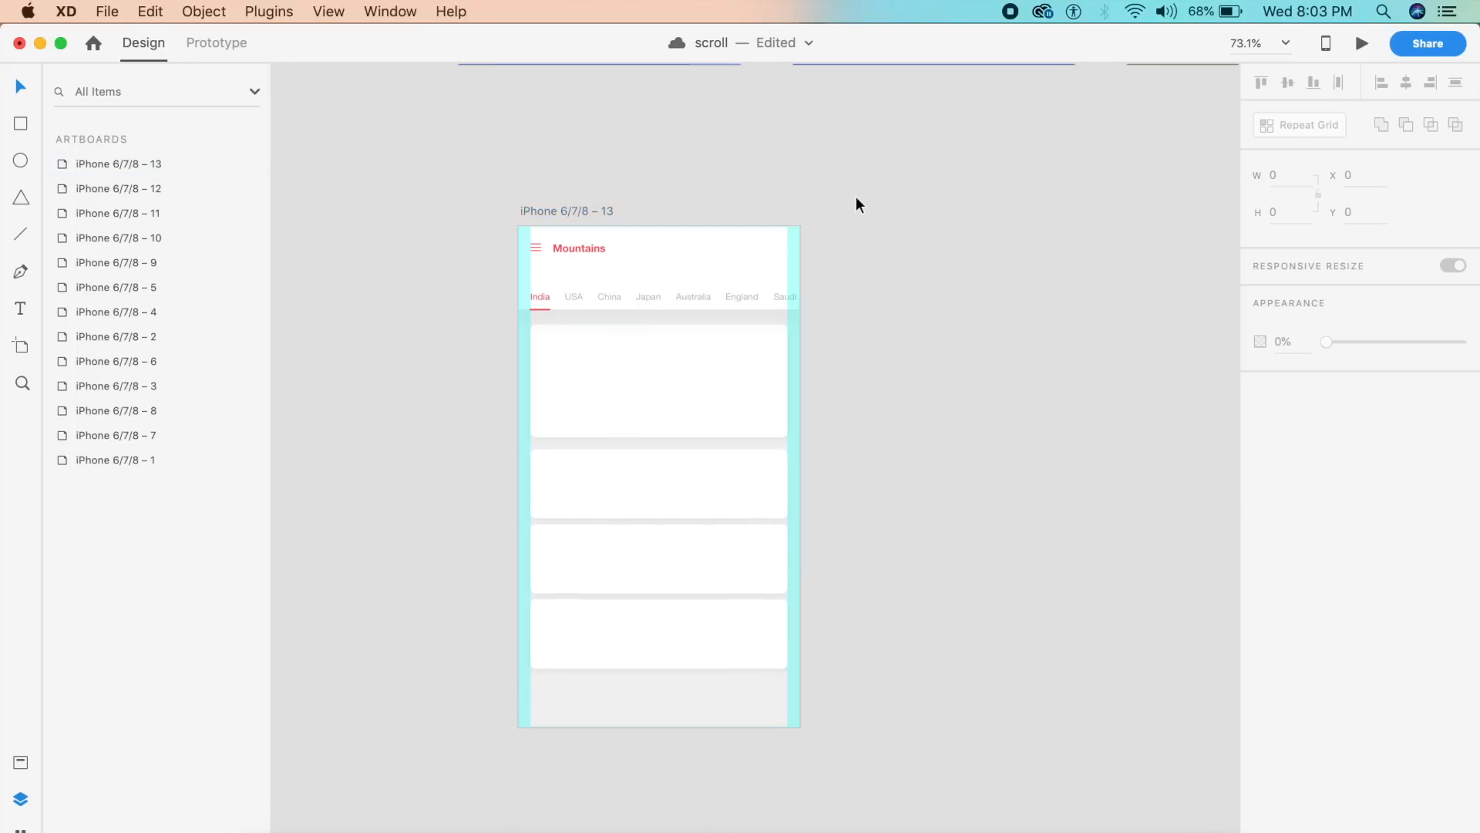
{"action": "scroll", "coordinate": [856, 197], "scroll_direction": "up", "scroll_amount": 3}
{"action": "scroll", "coordinate": [856, 196], "scroll_direction": "down", "scroll_amount": 4}
{"action": "scroll", "coordinate": [856, 195], "scroll_direction": "left", "scroll_amount": 2}
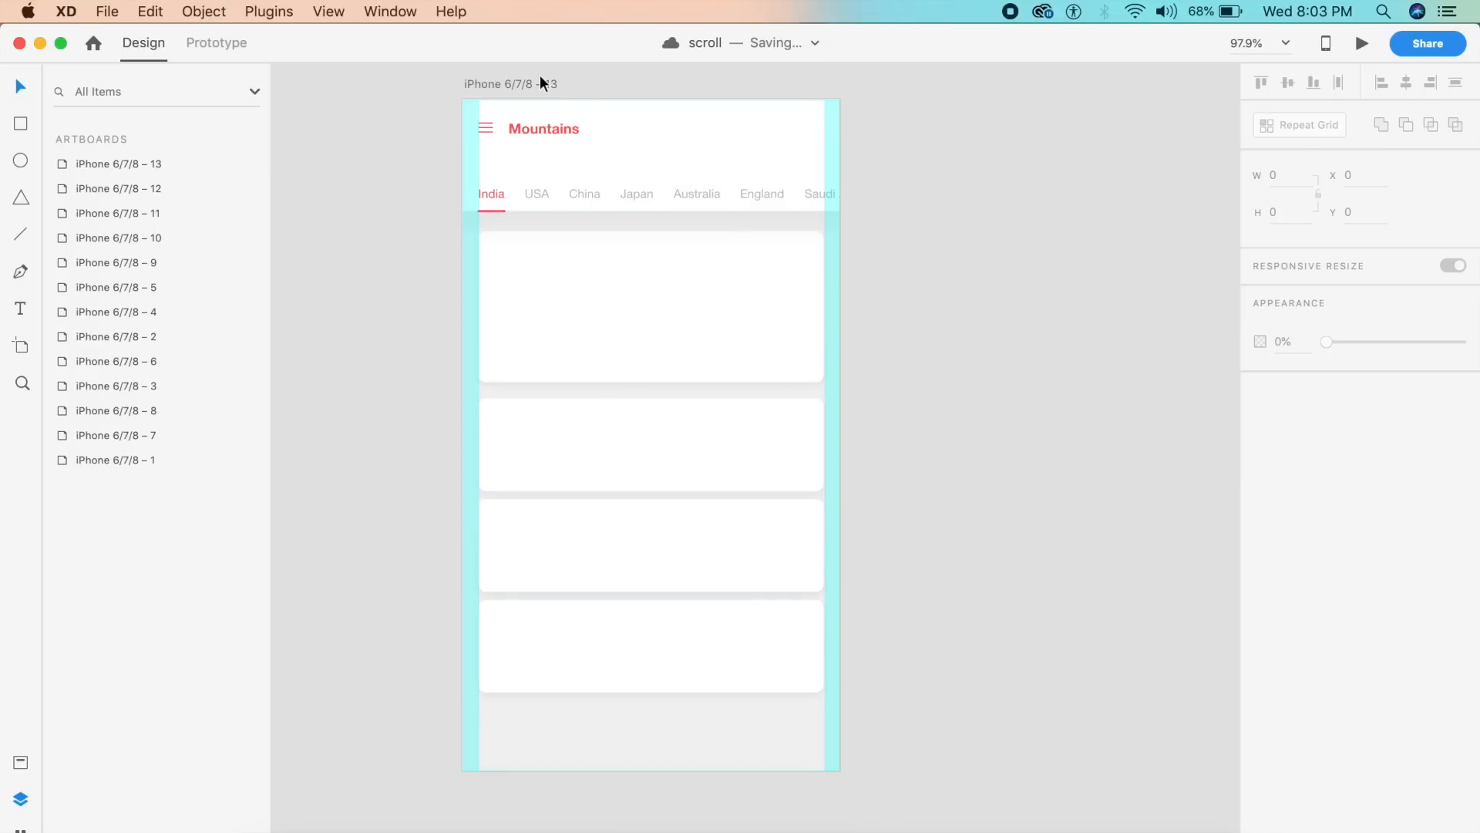
Duplicate the iPhone 6/7/8 – 13 Mountains artboard
{"action": "left_click", "coordinate": [510, 84]}
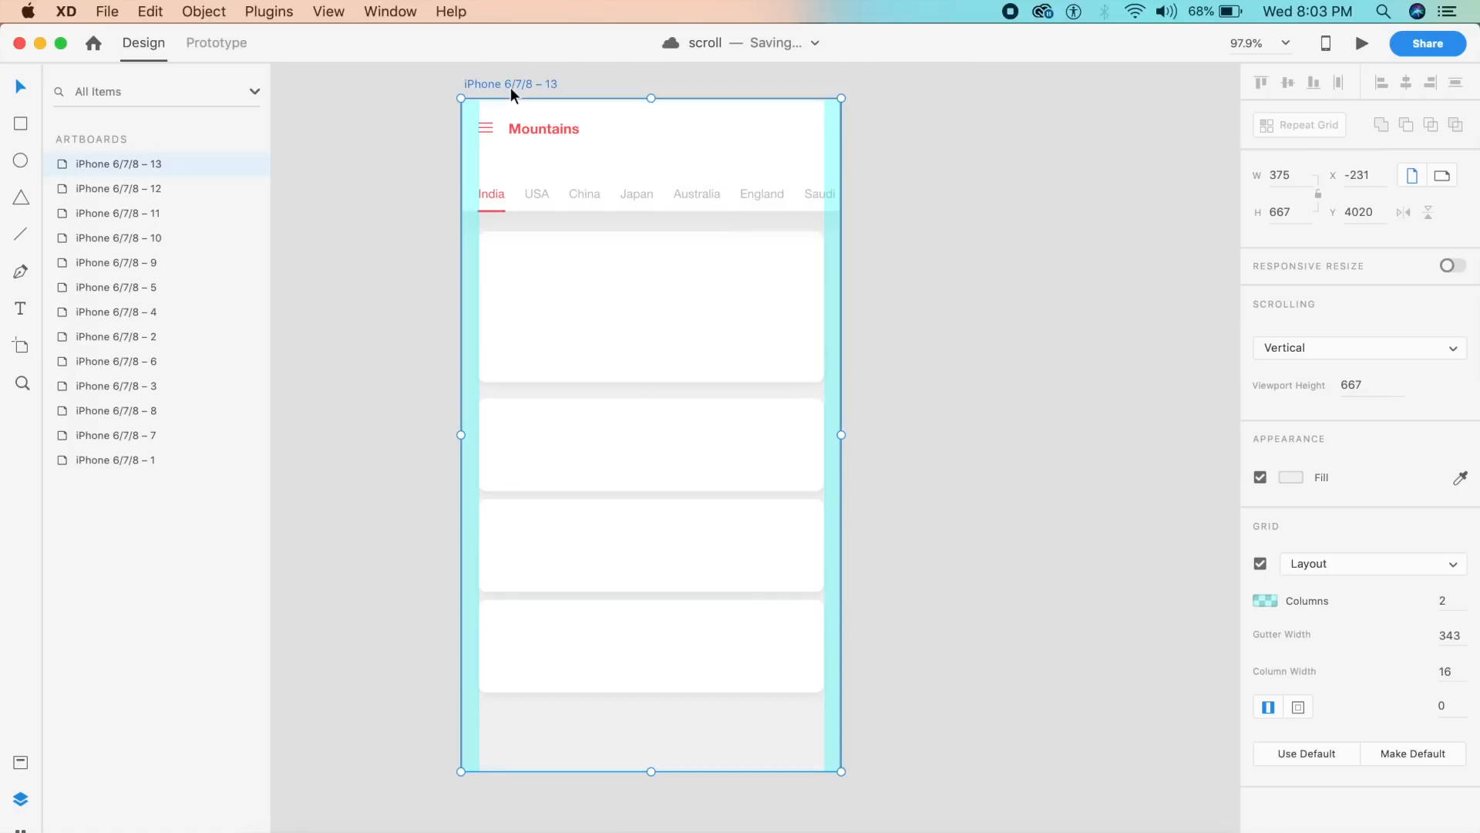
{"action": "key", "text": "super+d"}
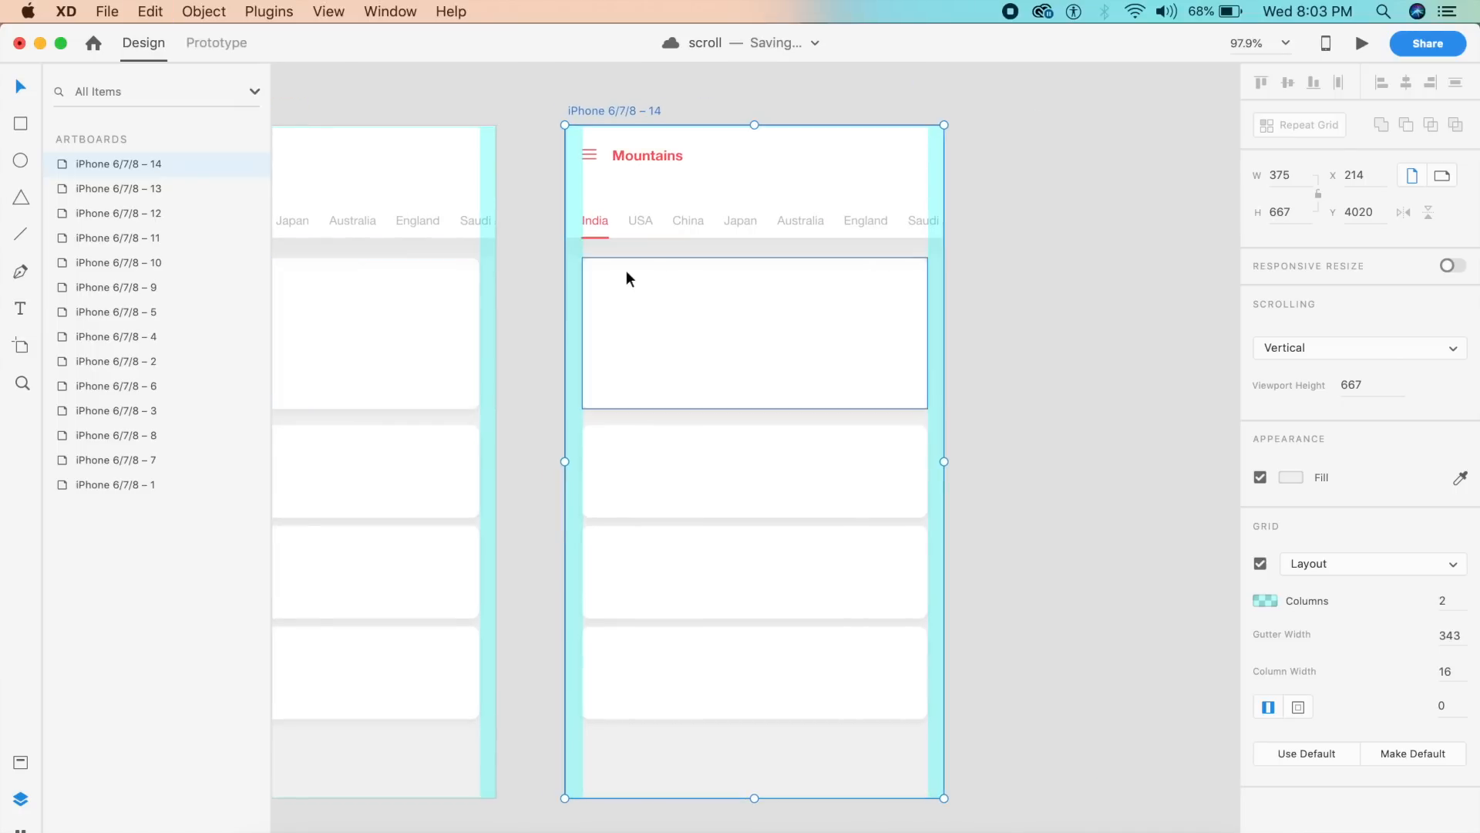
{"action": "scroll", "coordinate": [626, 278], "scroll_direction": "left", "scroll_amount": 3}
{"action": "scroll", "coordinate": [626, 278], "scroll_direction": "right", "scroll_amount": 5}
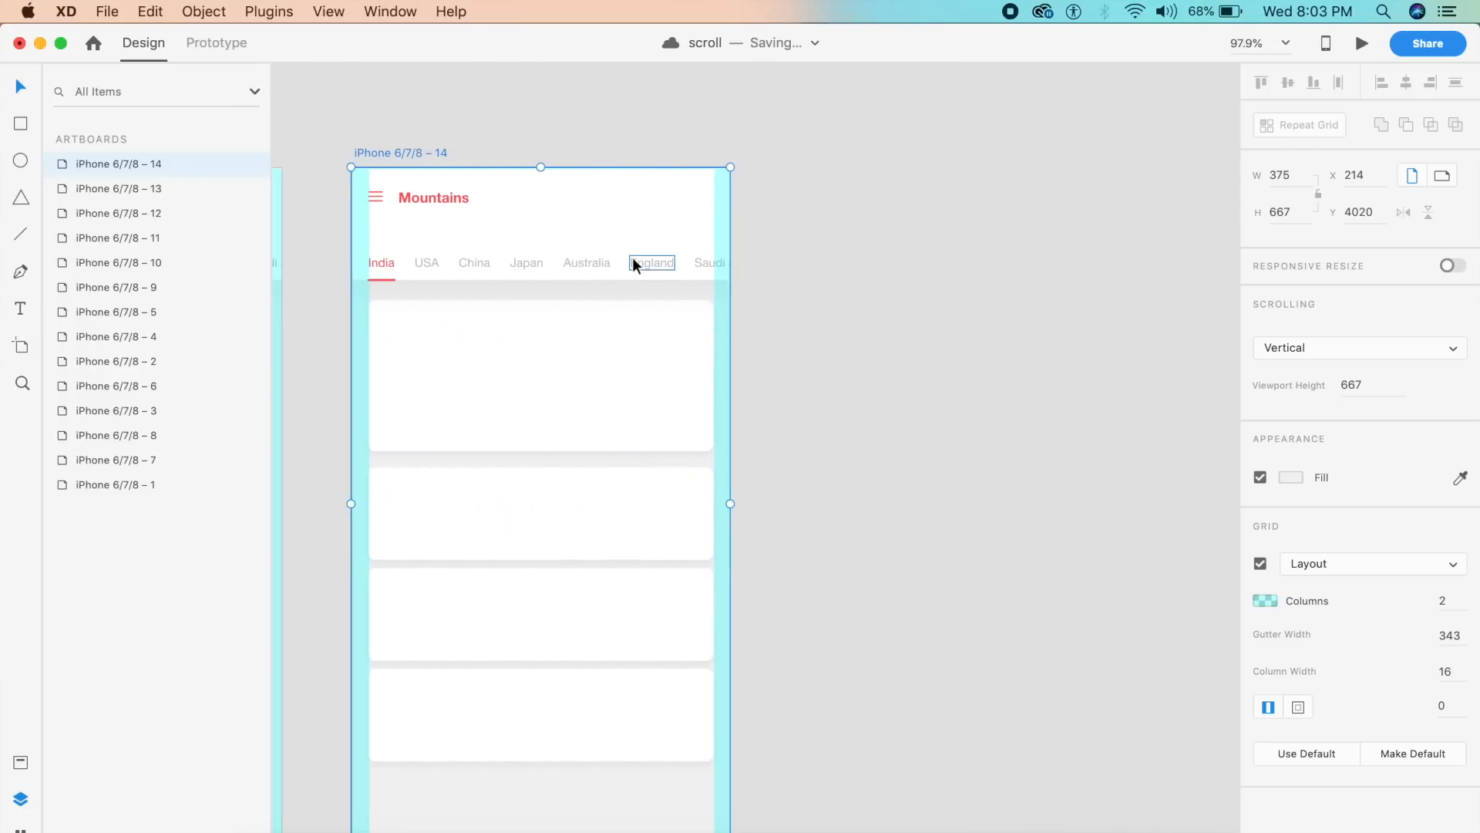
Make the Mountains title and menu icon on iPhone 6/7/8 – 14 fully transparent
{"action": "scroll", "coordinate": [630, 266], "scroll_direction": "up", "scroll_amount": 5}
{"action": "left_click", "coordinate": [461, 150]}
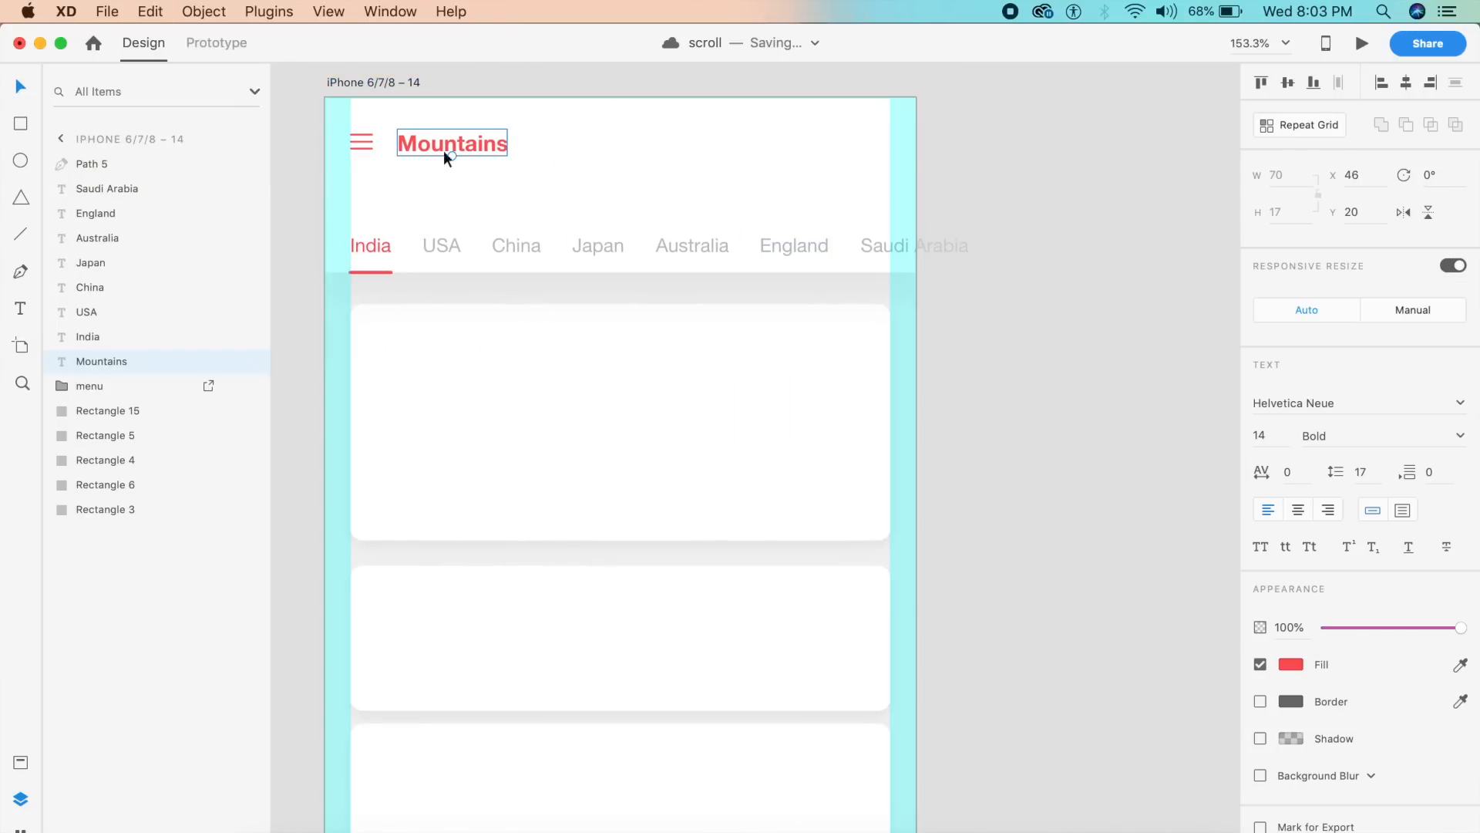
{"action": "left_click", "coordinate": [362, 143], "text": "shift"}
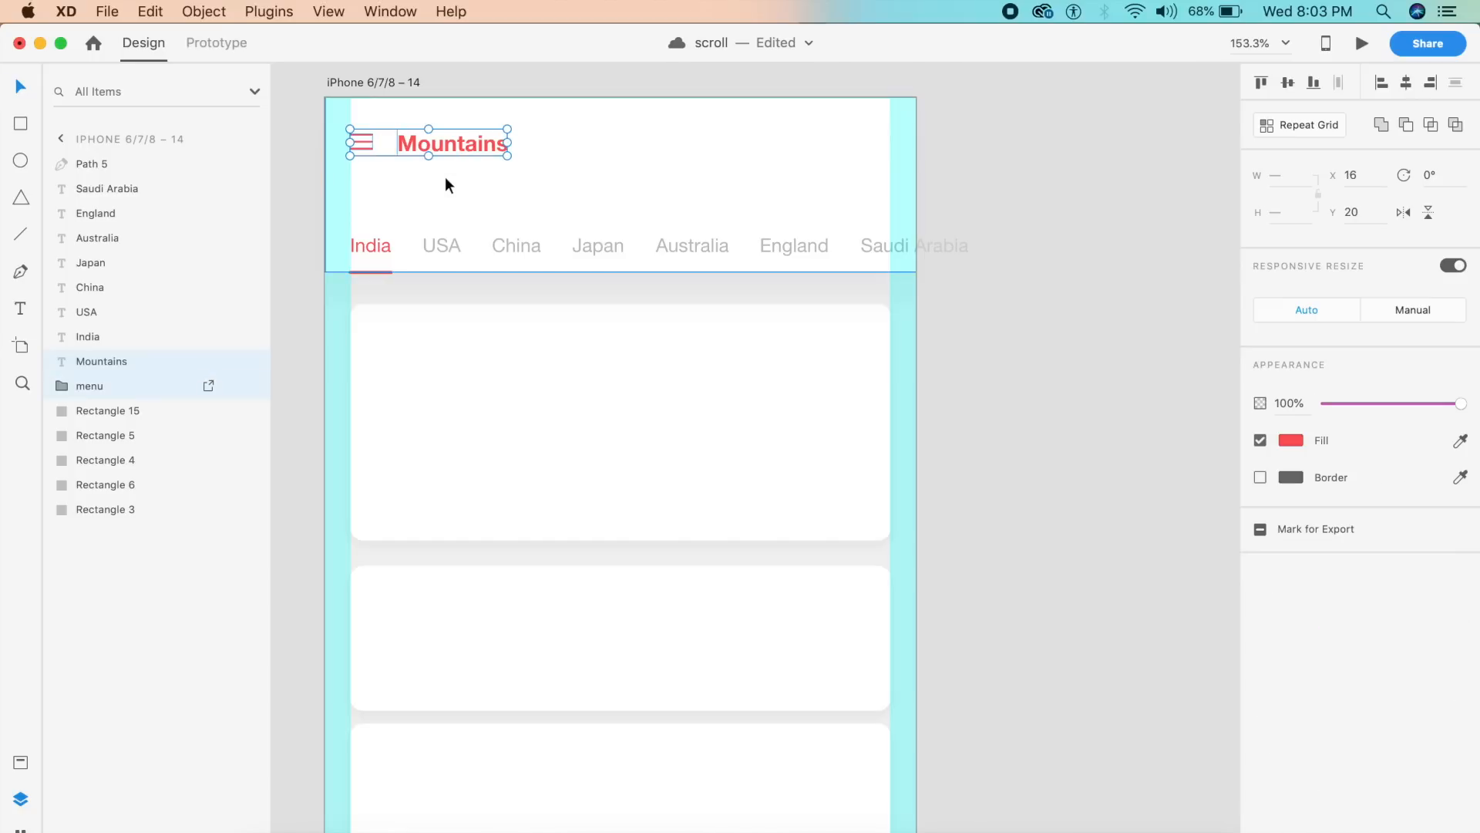
{"action": "left_click_drag", "start_coordinate": [1384, 404], "coordinate": [1149, 413]}
Move the white header background up, followed by the country labels from India to Saudi Arabia and the red underline
{"action": "left_click", "coordinate": [514, 213]}
{"action": "left_click_drag", "start_coordinate": [530, 197], "coordinate": [518, 97]}
{"action": "left_click", "coordinate": [370, 246]}
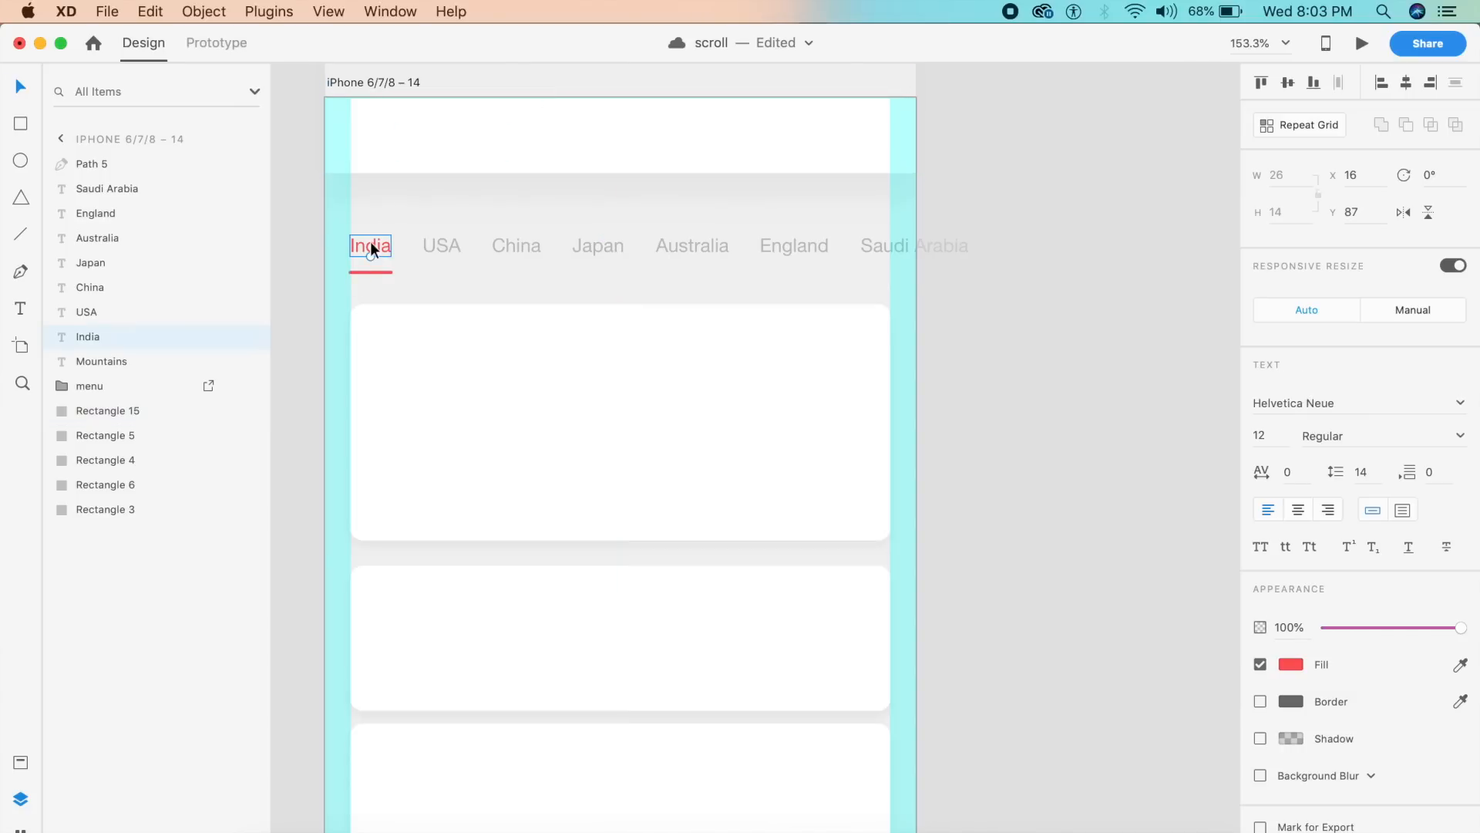
{"action": "left_click", "coordinate": [369, 272], "text": "shift"}
{"action": "left_click", "coordinate": [444, 251], "text": "shift"}
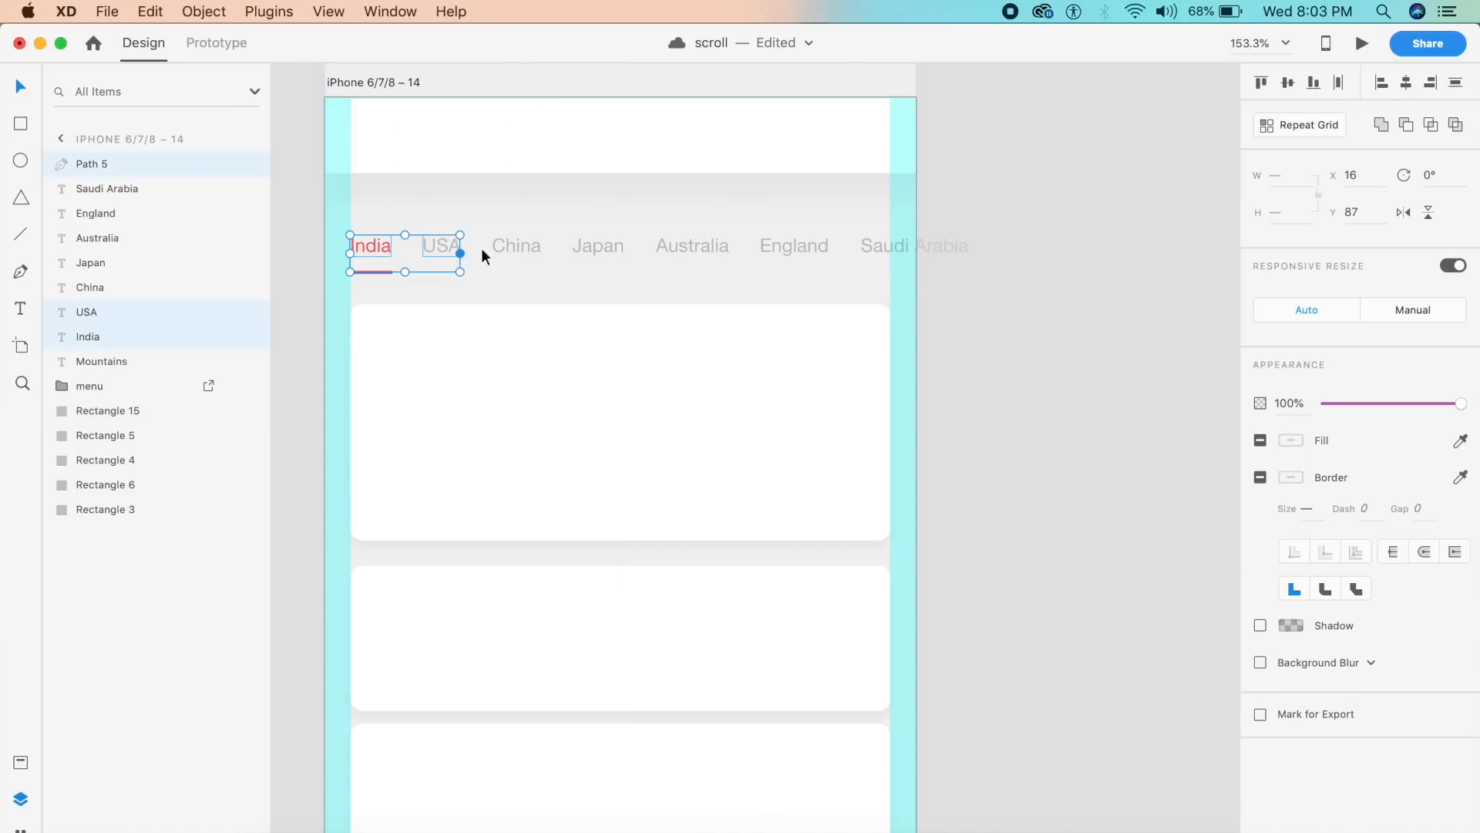
{"action": "left_click", "coordinate": [525, 248], "text": "shift"}
{"action": "left_click", "coordinate": [605, 255], "text": "shift"}
{"action": "left_click", "coordinate": [683, 253], "text": "shift"}
{"action": "left_click", "coordinate": [779, 246], "text": "shift"}
{"action": "left_click", "coordinate": [902, 249], "text": "shift"}
{"action": "left_click_drag", "start_coordinate": [818, 255], "coordinate": [790, 176]}
{"action": "left_click", "coordinate": [711, 293]}
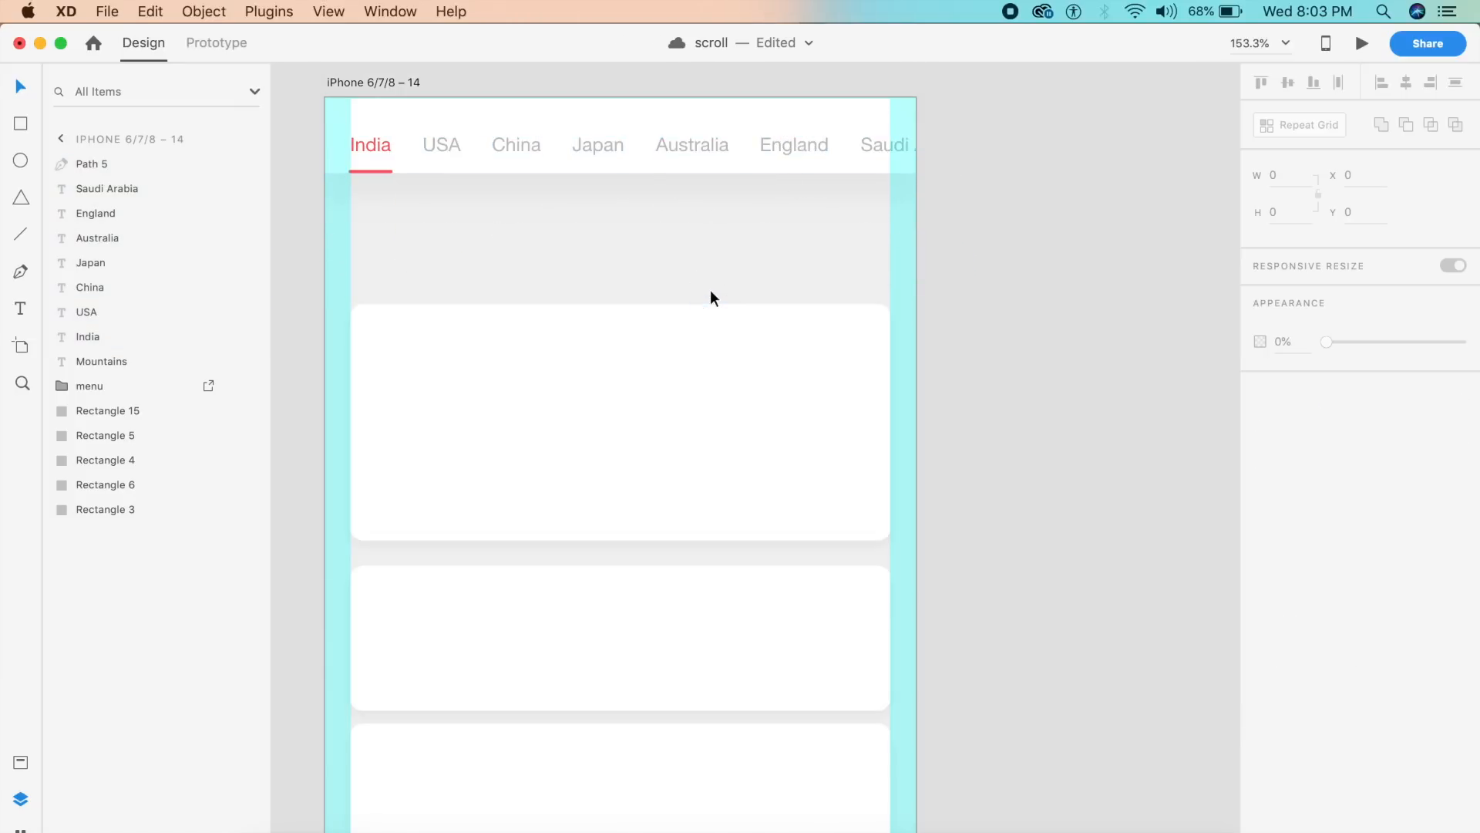
Move the four white cards on iPhone 6/7/8 – 14 up together to Y 68, below the collapsed header
{"action": "scroll", "coordinate": [862, 270], "scroll_direction": "down", "scroll_amount": 5}
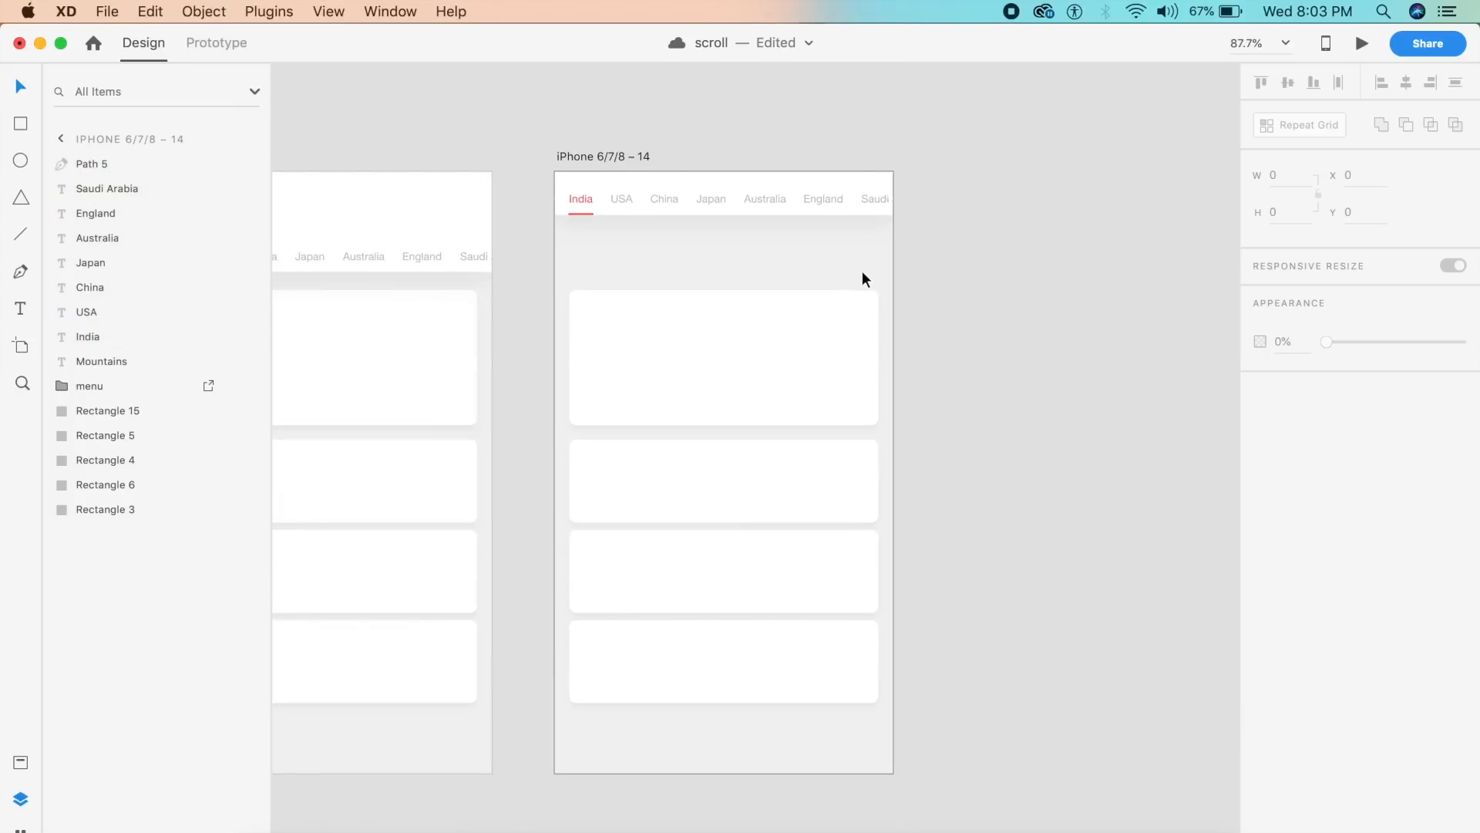
{"action": "left_click", "coordinate": [821, 336]}
{"action": "left_click", "coordinate": [792, 485], "text": "shift"}
{"action": "left_click", "coordinate": [745, 577], "text": "shift"}
{"action": "left_click", "coordinate": [717, 658], "text": "shift"}
{"action": "left_click_drag", "start_coordinate": [730, 400], "coordinate": [728, 331]}
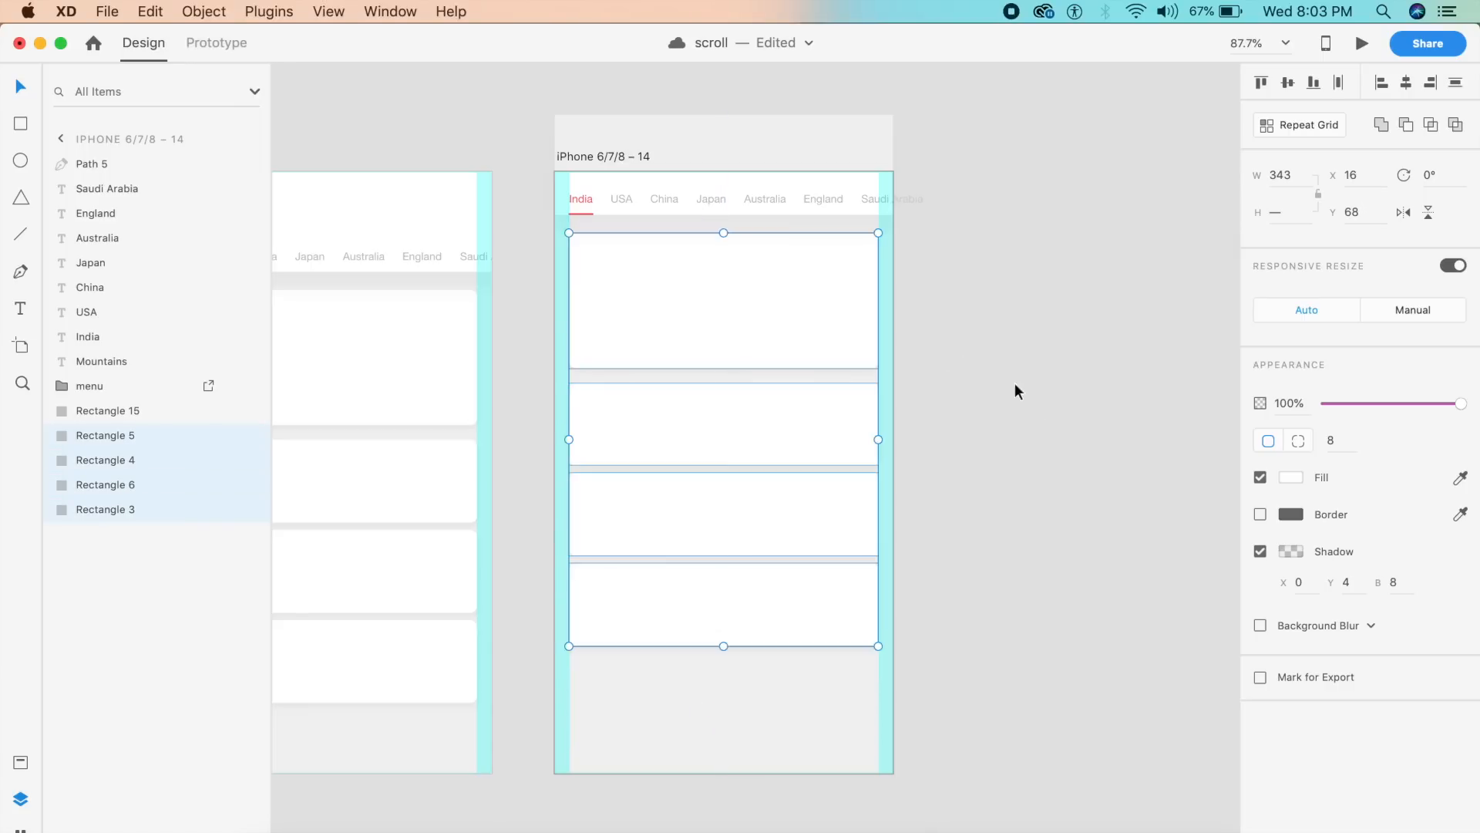
{"action": "left_click", "coordinate": [1043, 401]}
Link the top card on iPhone 6/7/8 – 13 to the iPhone 6/7/8 – 14 artboard in prototype mode
{"action": "scroll", "coordinate": [1044, 401], "scroll_direction": "left", "scroll_amount": 8}
{"action": "scroll", "coordinate": [1044, 401], "scroll_direction": "down", "scroll_amount": 3}
{"action": "scroll", "coordinate": [564, 124], "scroll_direction": "down", "scroll_amount": 3}
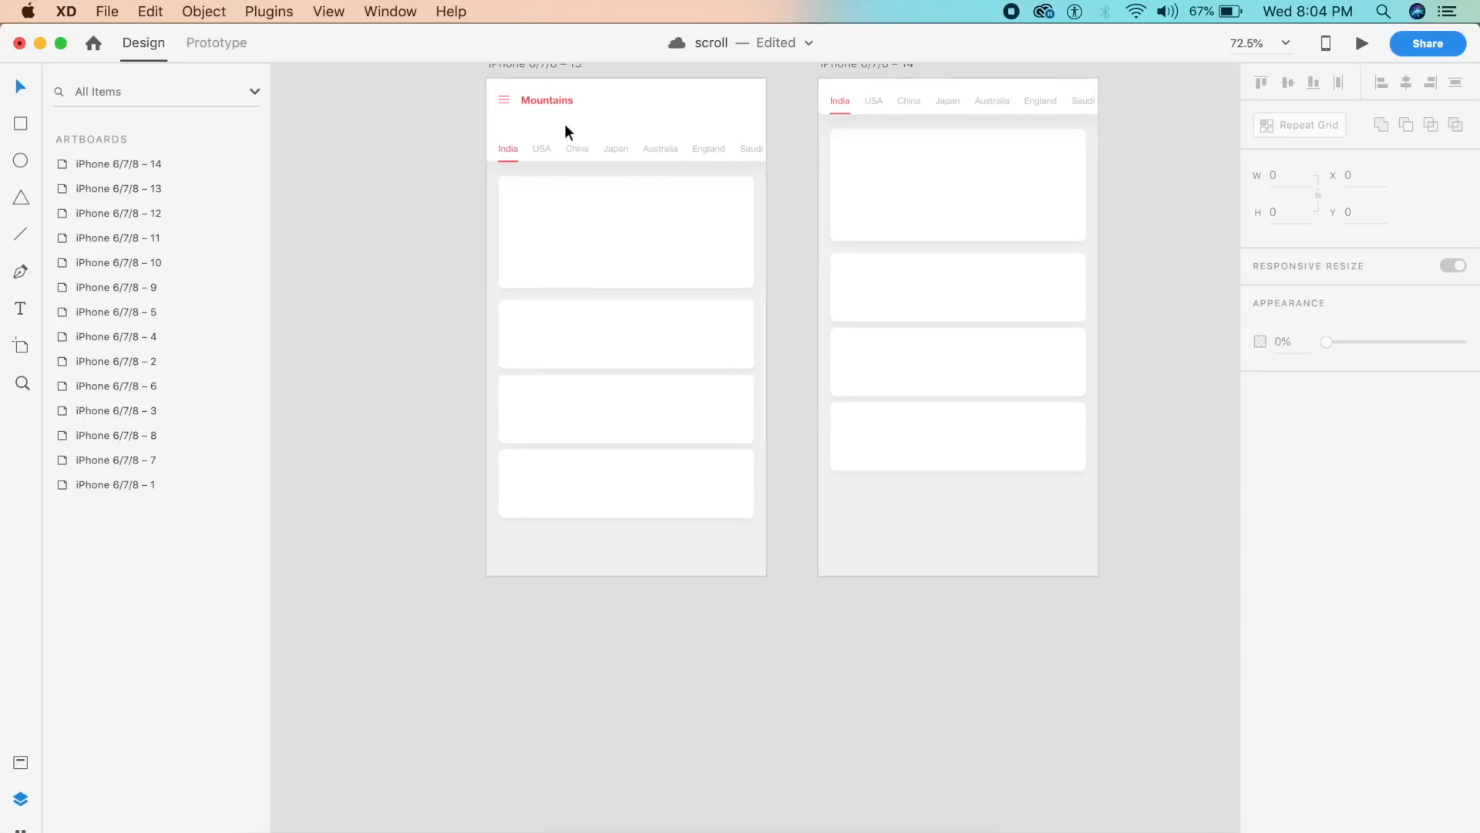
{"action": "scroll", "coordinate": [564, 124], "scroll_direction": "up", "scroll_amount": 3}
{"action": "left_click", "coordinate": [506, 115]}
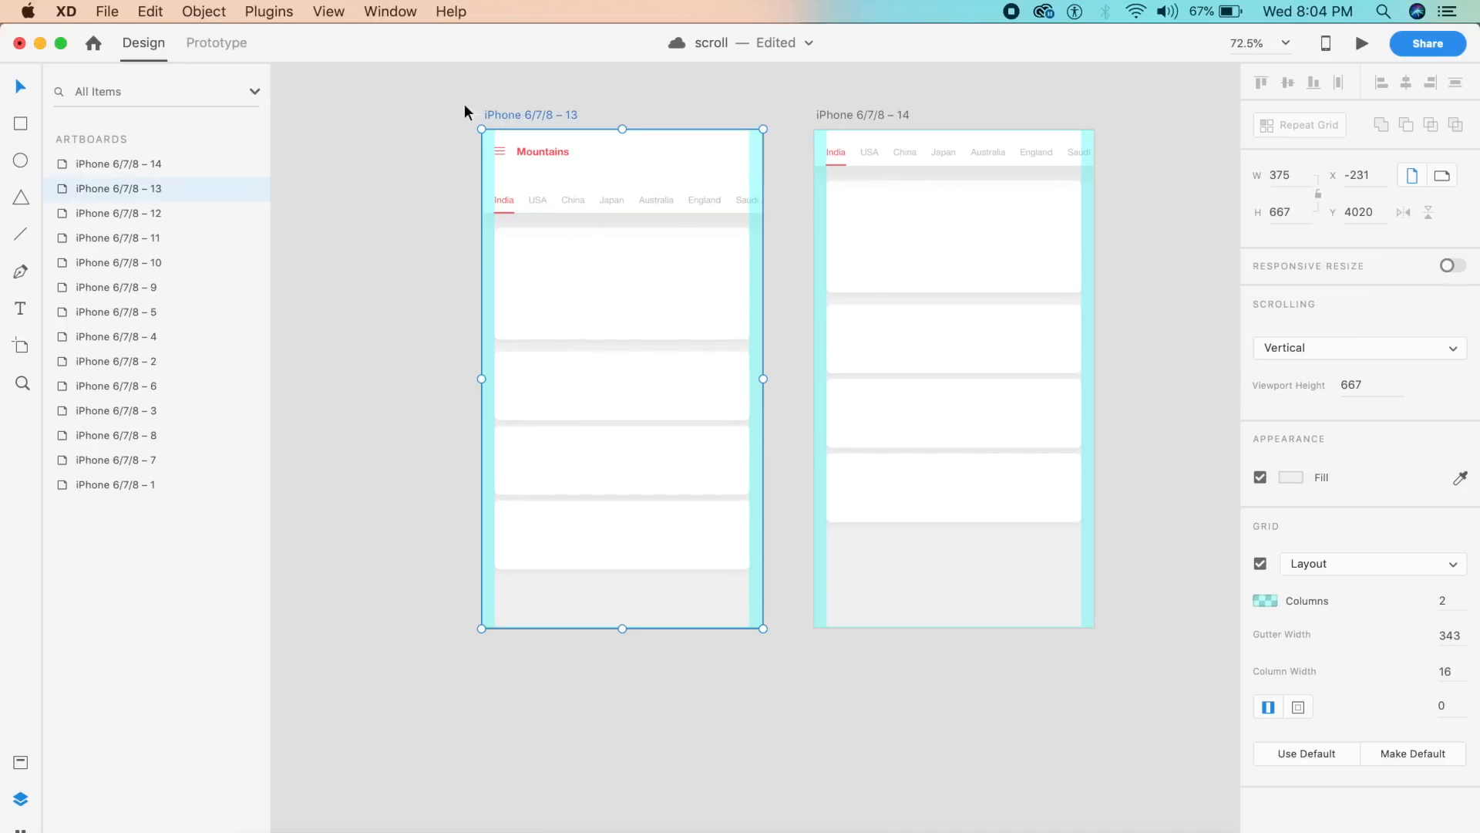
{"action": "left_click", "coordinate": [231, 48]}
{"action": "left_click", "coordinate": [665, 307]}
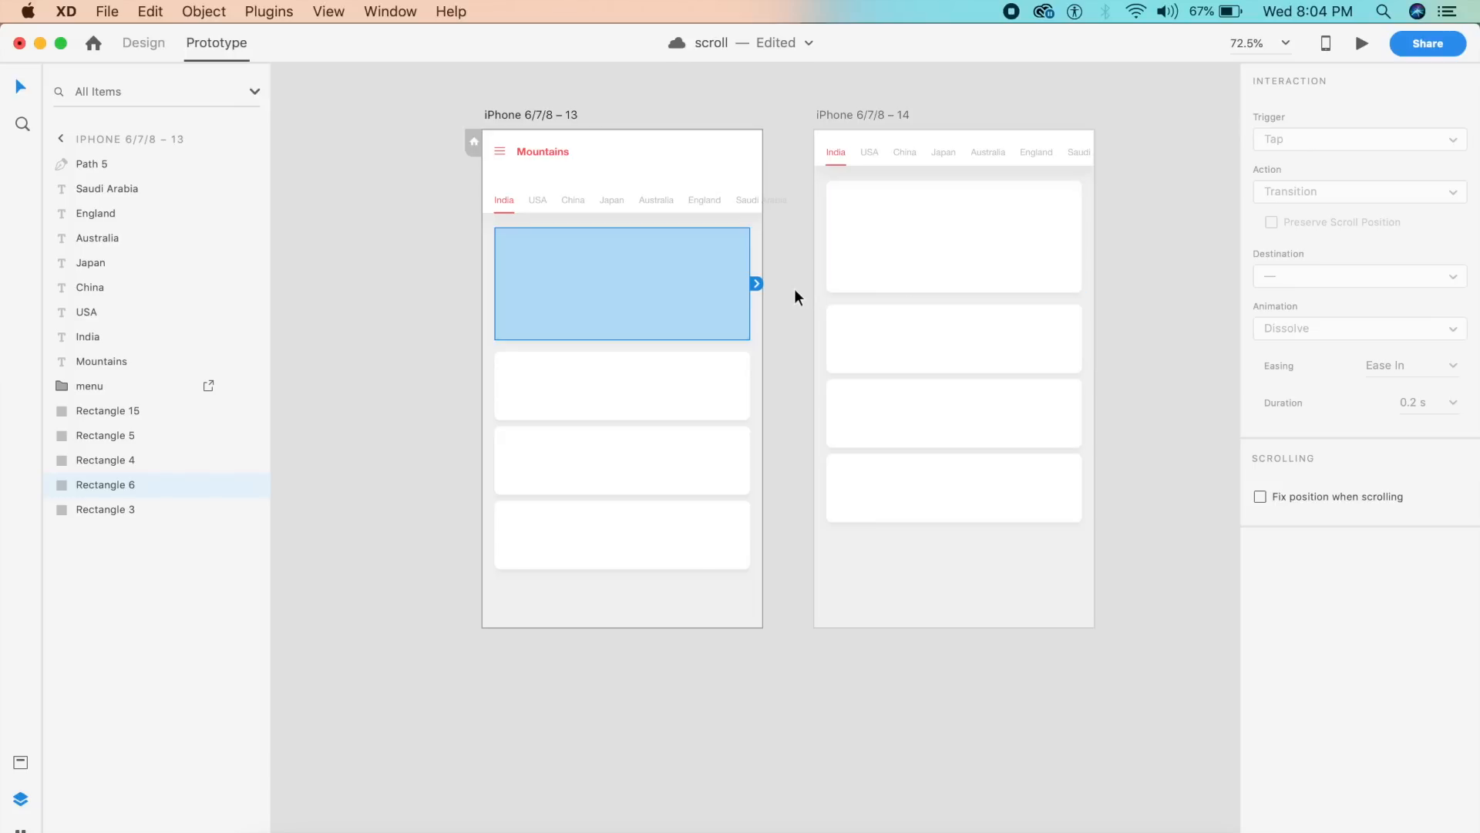
{"action": "key", "text": "super+s"}
{"action": "left_click_drag", "start_coordinate": [755, 286], "coordinate": [906, 268]}
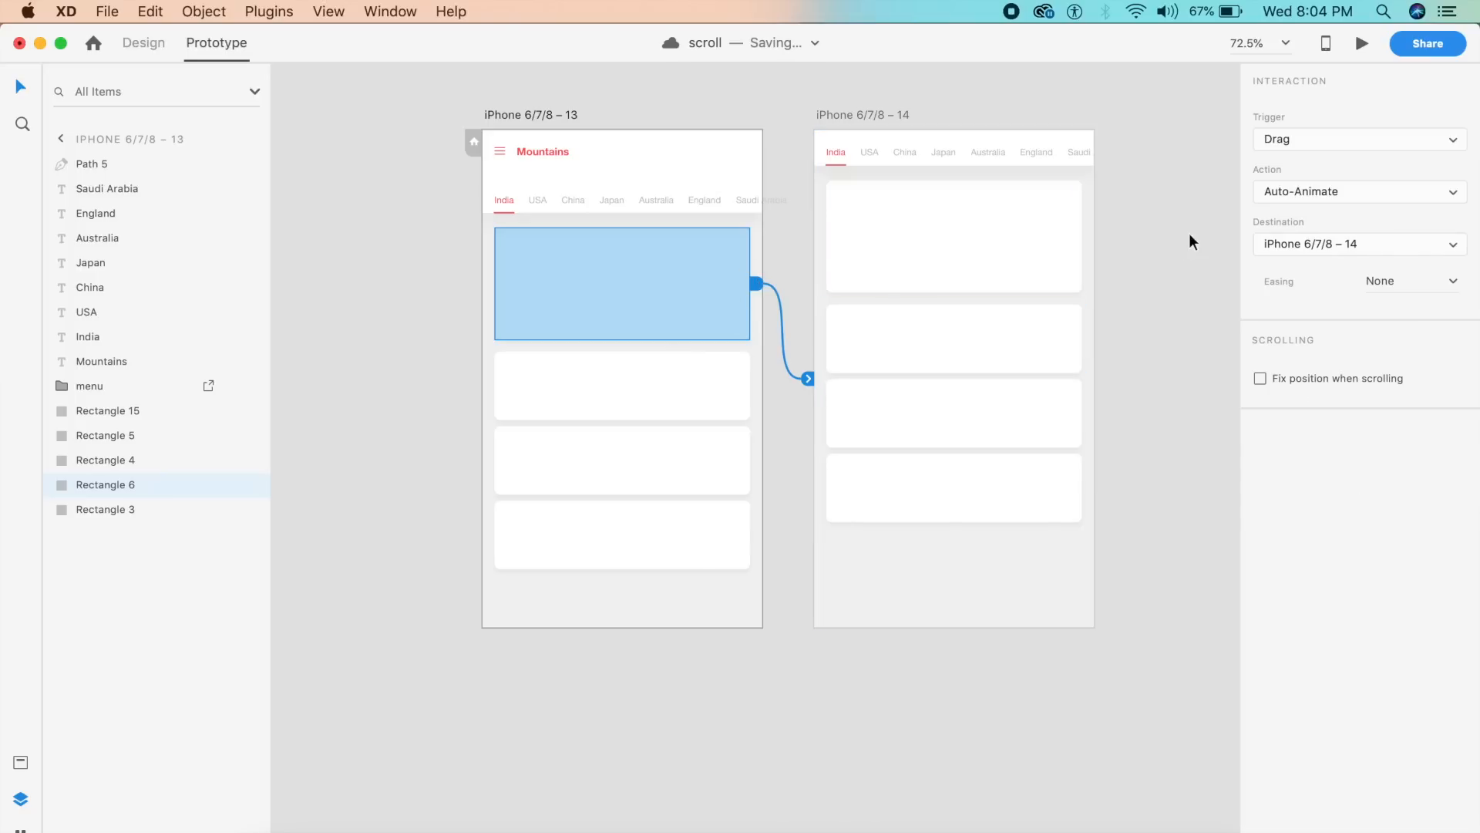
Configure the card's interaction with a Drag trigger, Auto-Animate action and Ease In-Out easing
{"action": "left_click", "coordinate": [1267, 142]}
{"action": "left_click", "coordinate": [1284, 136]}
{"action": "left_click", "coordinate": [1362, 191]}
{"action": "left_click", "coordinate": [1367, 189]}
{"action": "left_click", "coordinate": [1453, 284]}
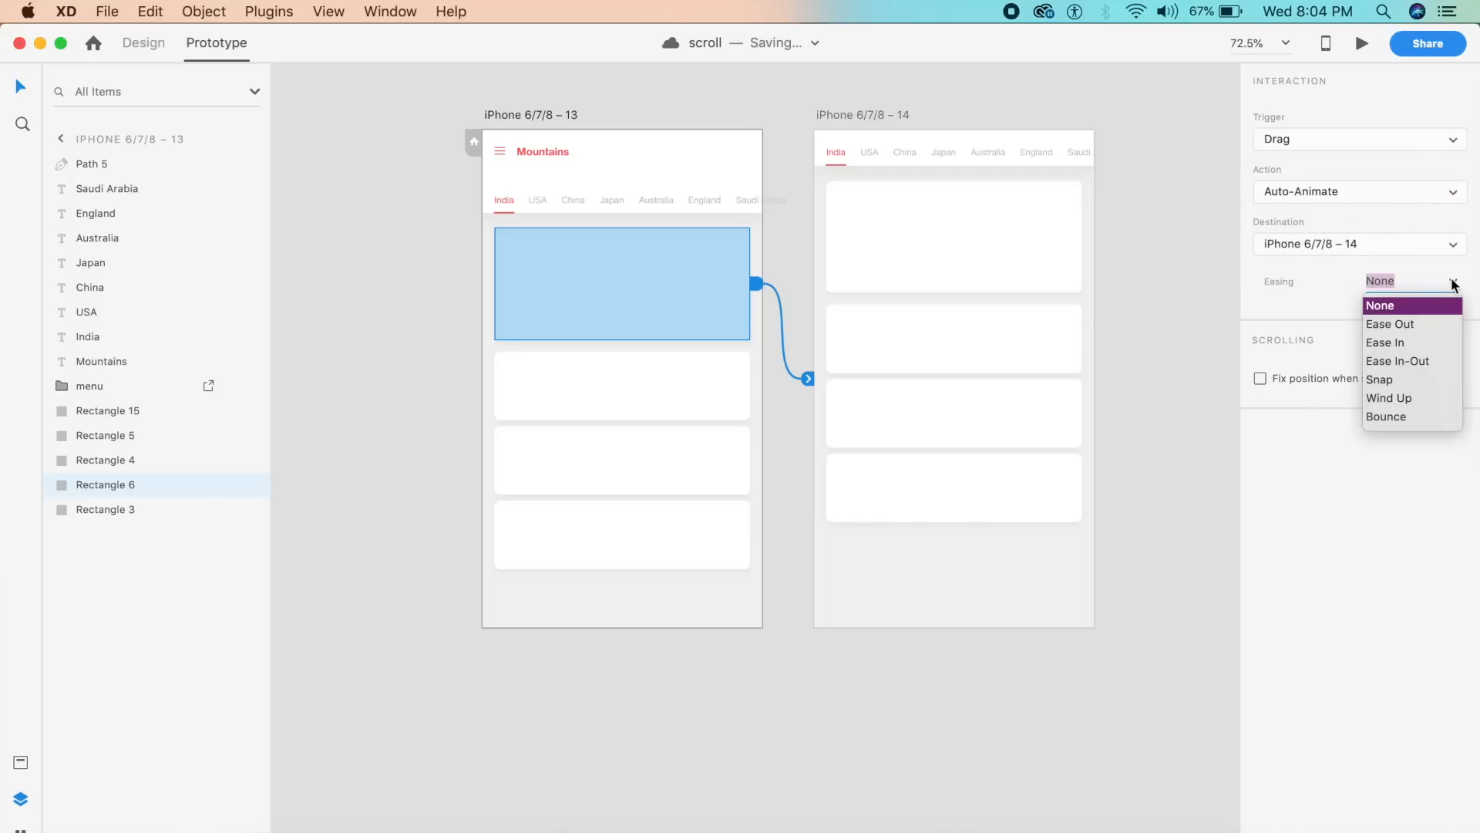
{"action": "left_click", "coordinate": [1417, 363]}
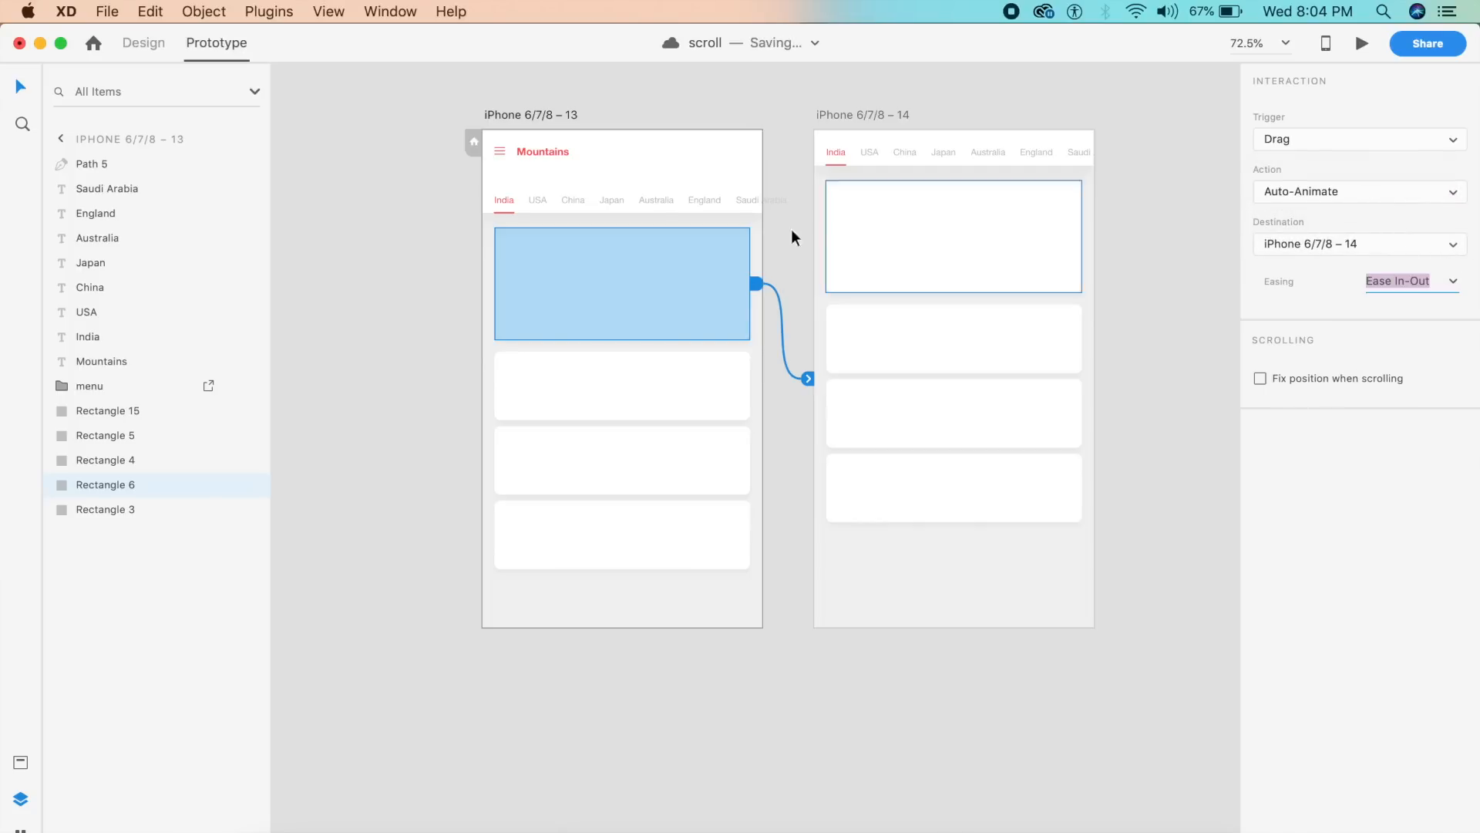
Link the top card on iPhone 6/7/8 – 14 back to iPhone 6/7/8 – 13 with the same Drag Auto-Animate interaction
{"action": "left_click", "coordinate": [902, 237]}
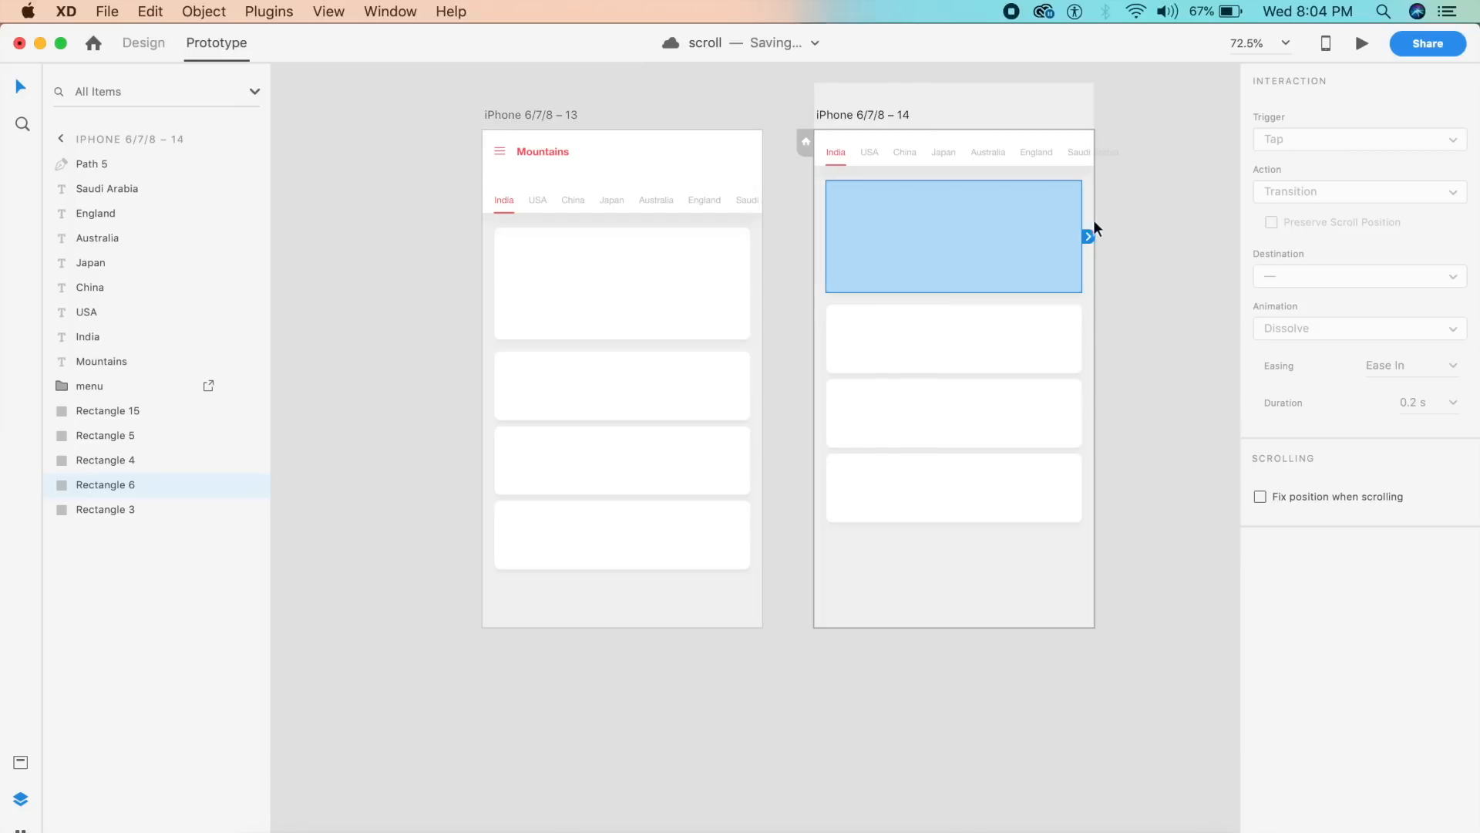
{"action": "left_click_drag", "start_coordinate": [1087, 237], "coordinate": [569, 244]}
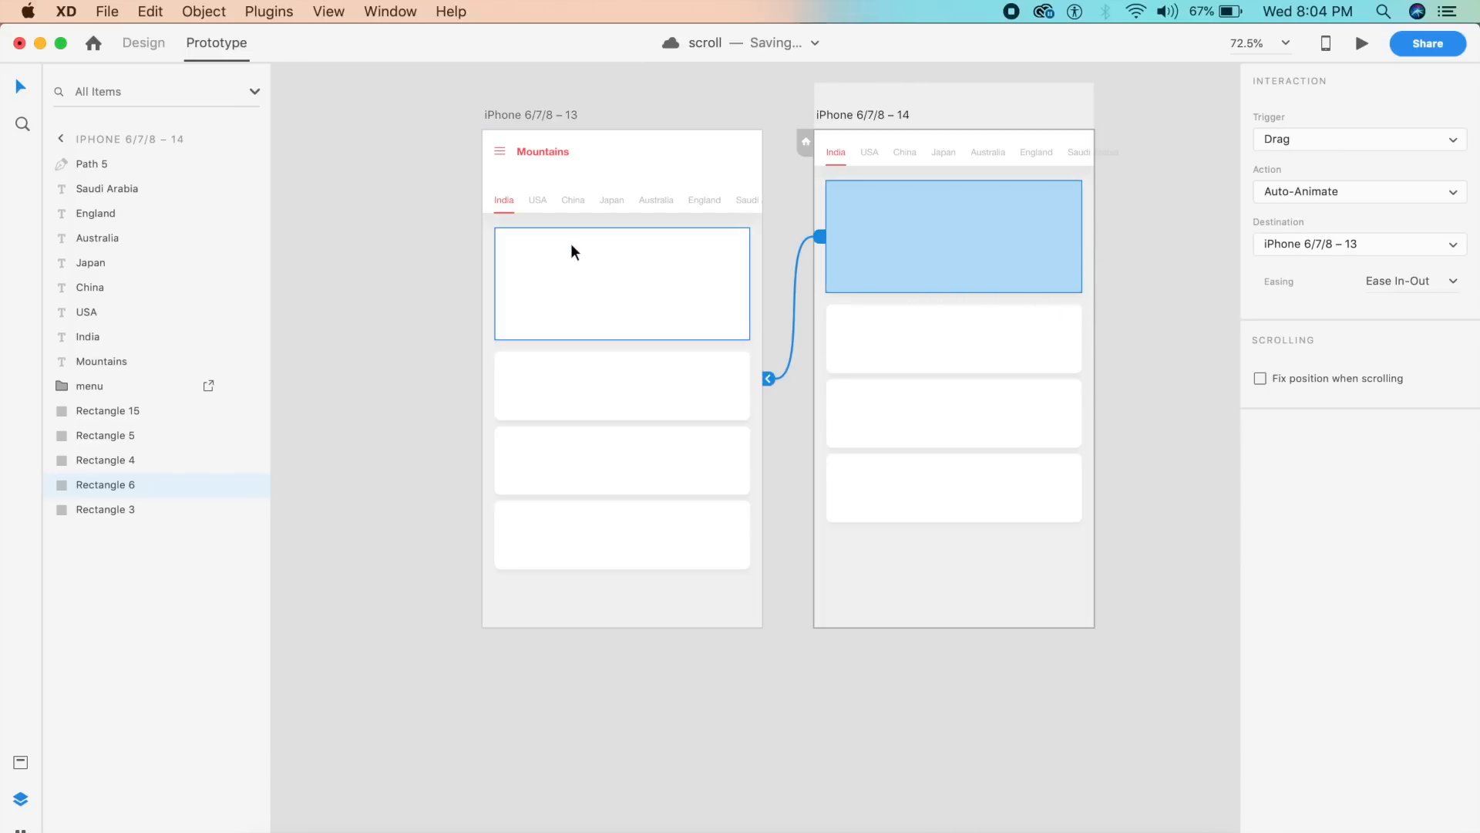
Preview the prototype from iPhone 6/7/8 – 13, swipe the top card up to test the transition, and close the preview
{"action": "left_click", "coordinate": [535, 121]}
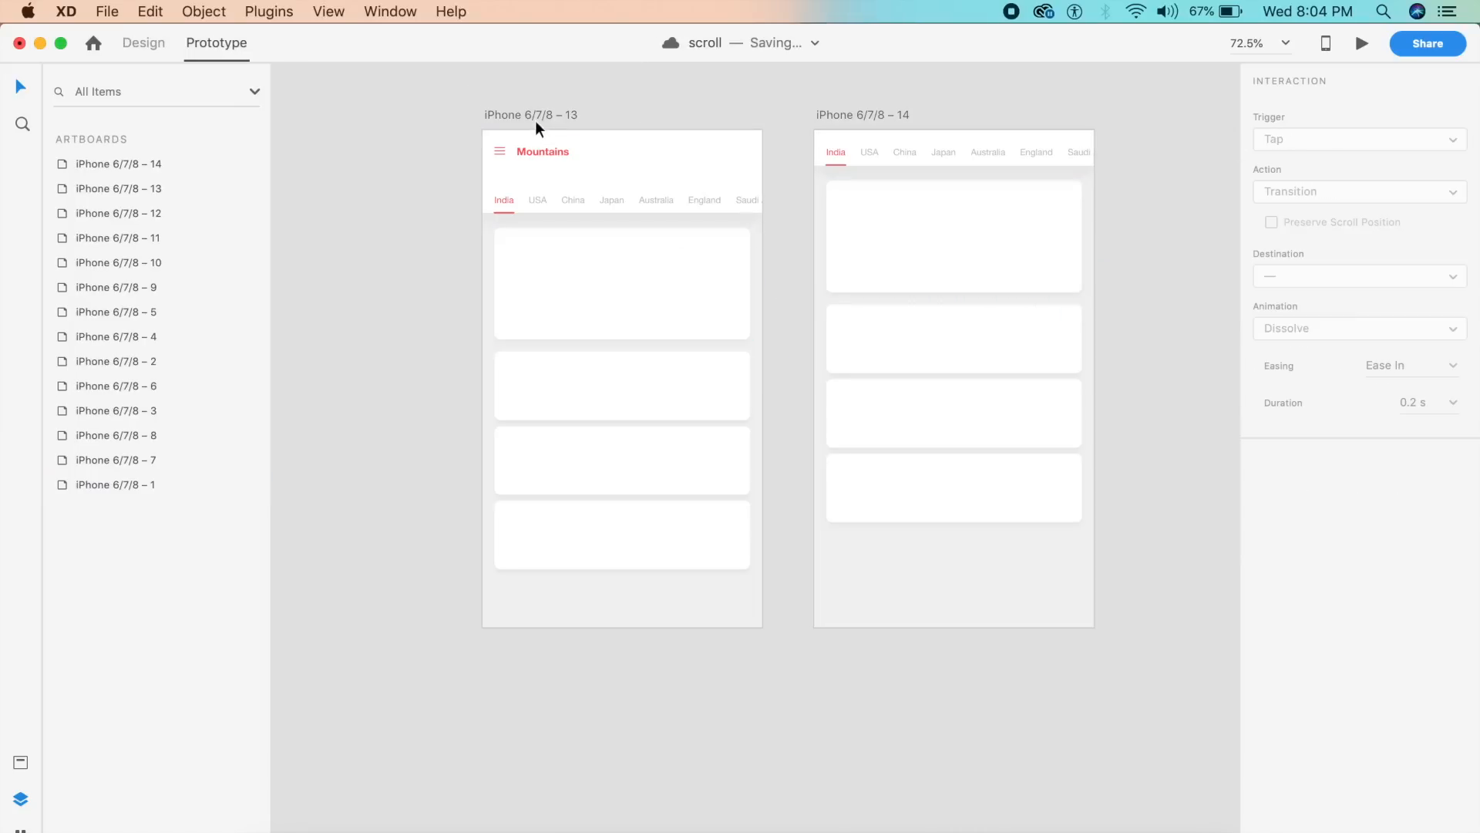
{"action": "left_click", "coordinate": [1362, 44]}
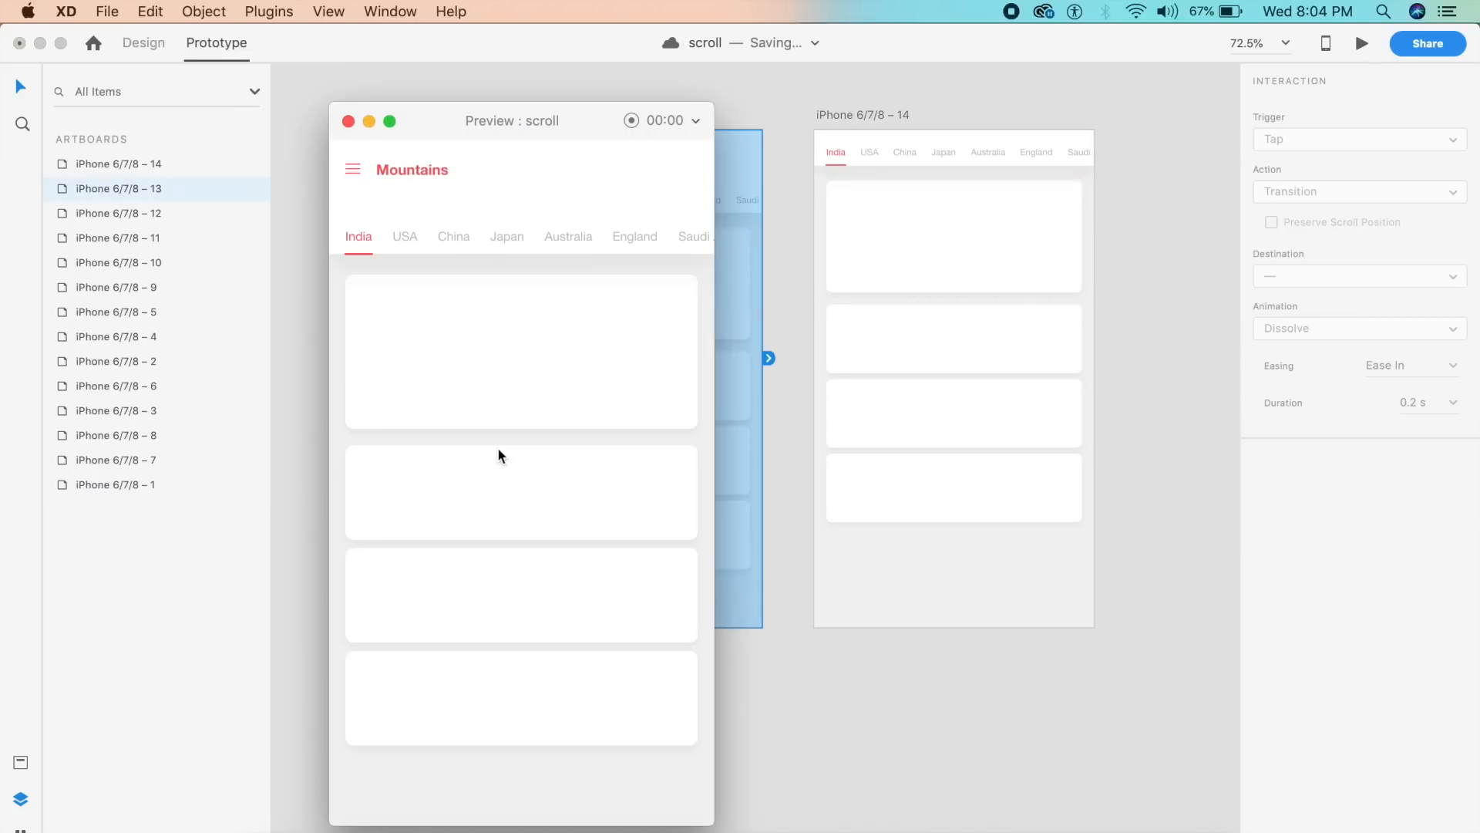
{"action": "left_click", "coordinate": [502, 418]}
{"action": "left_click_drag", "start_coordinate": [502, 417], "coordinate": [499, 337]}
{"action": "left_click", "coordinate": [348, 121]}
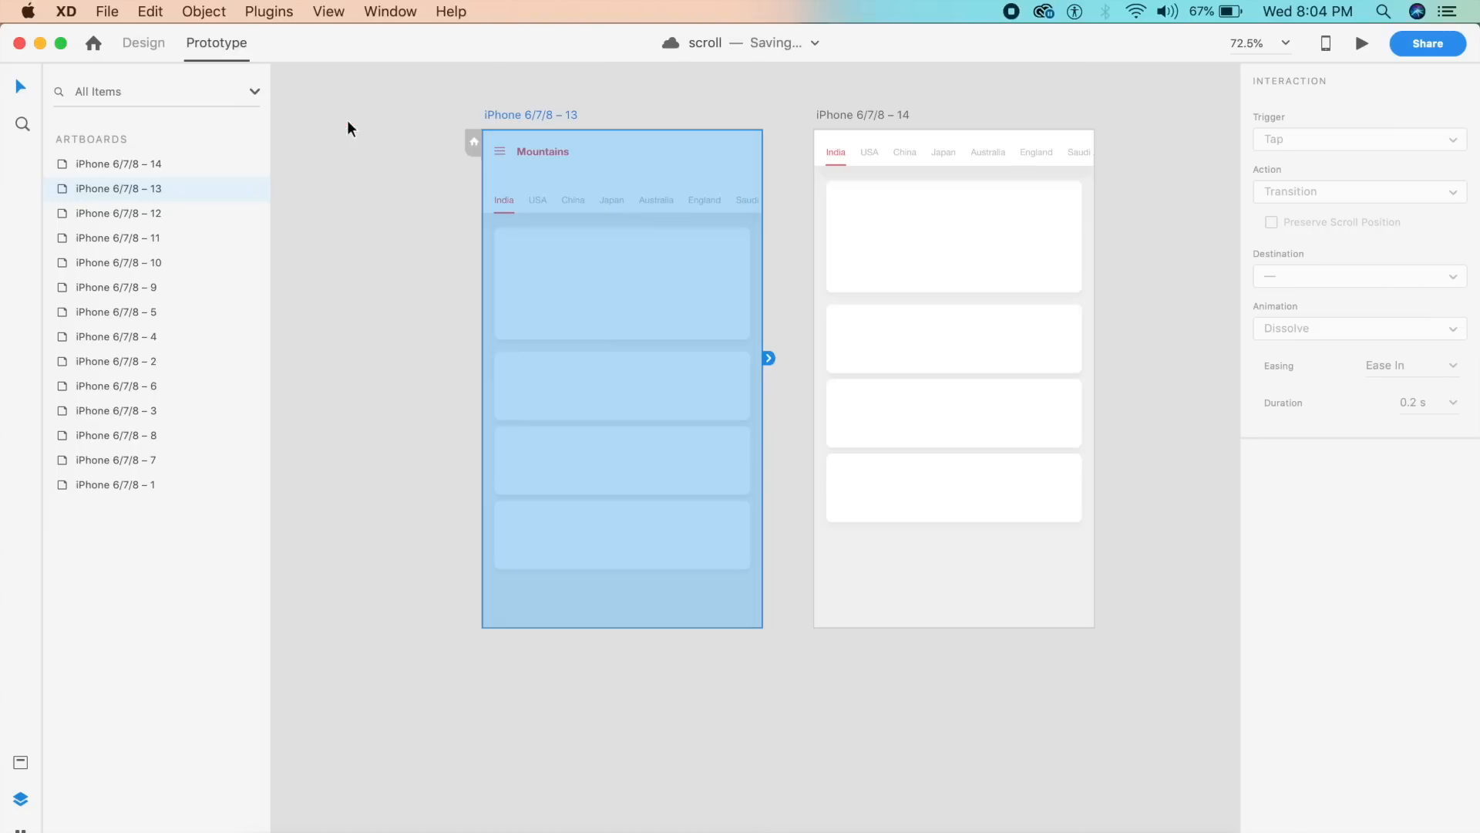
Fix the position of all header elements on iPhone 6/7/8 – 14 when scrolling, including its background, country labels and underline
{"action": "left_click", "coordinate": [954, 141]}
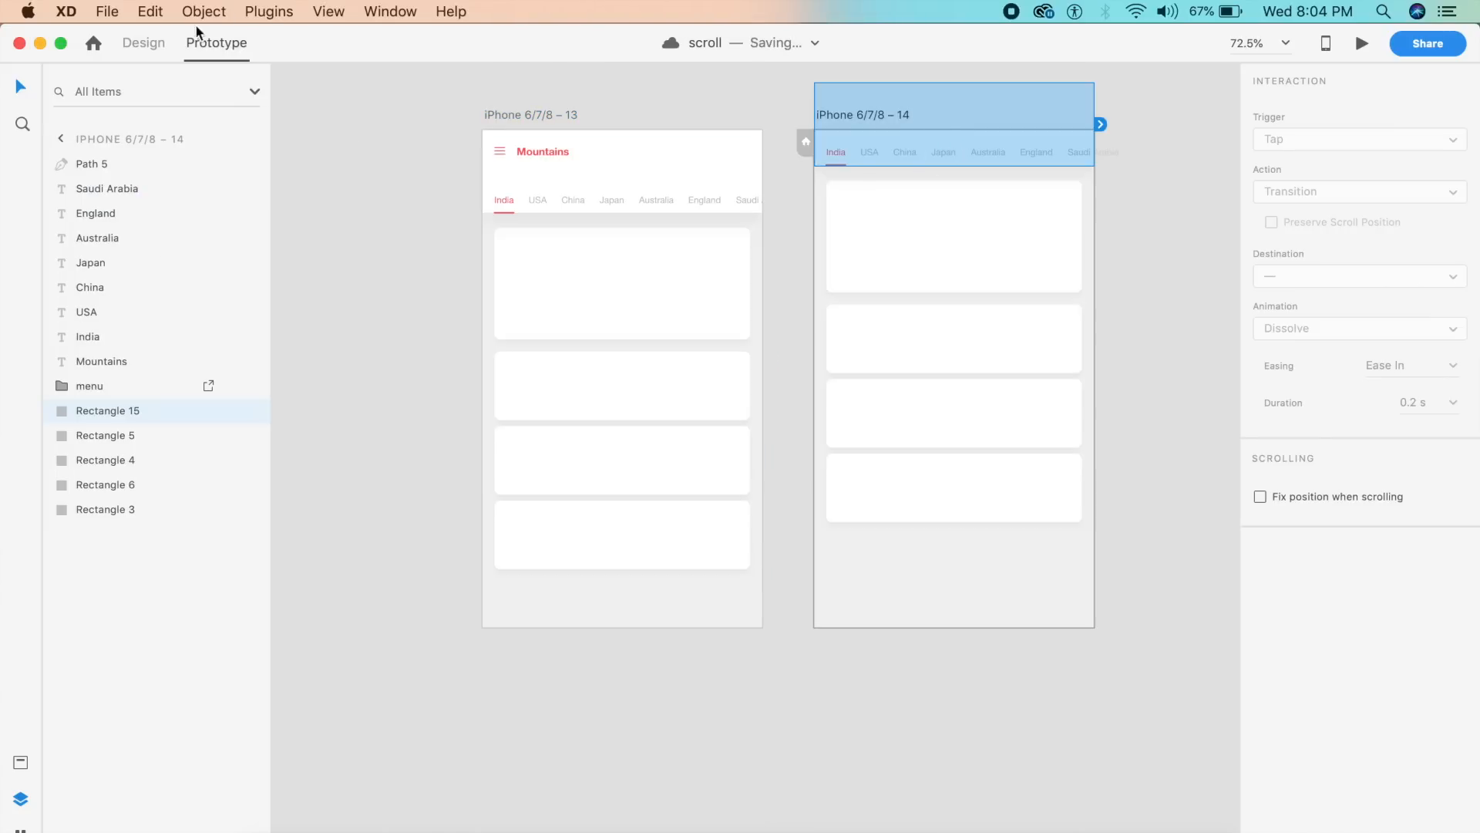
{"action": "left_click", "coordinate": [165, 46]}
{"action": "left_click_drag", "start_coordinate": [784, 101], "coordinate": [1112, 187]}
{"action": "left_click_drag", "start_coordinate": [1132, 174], "coordinate": [1132, 173]}
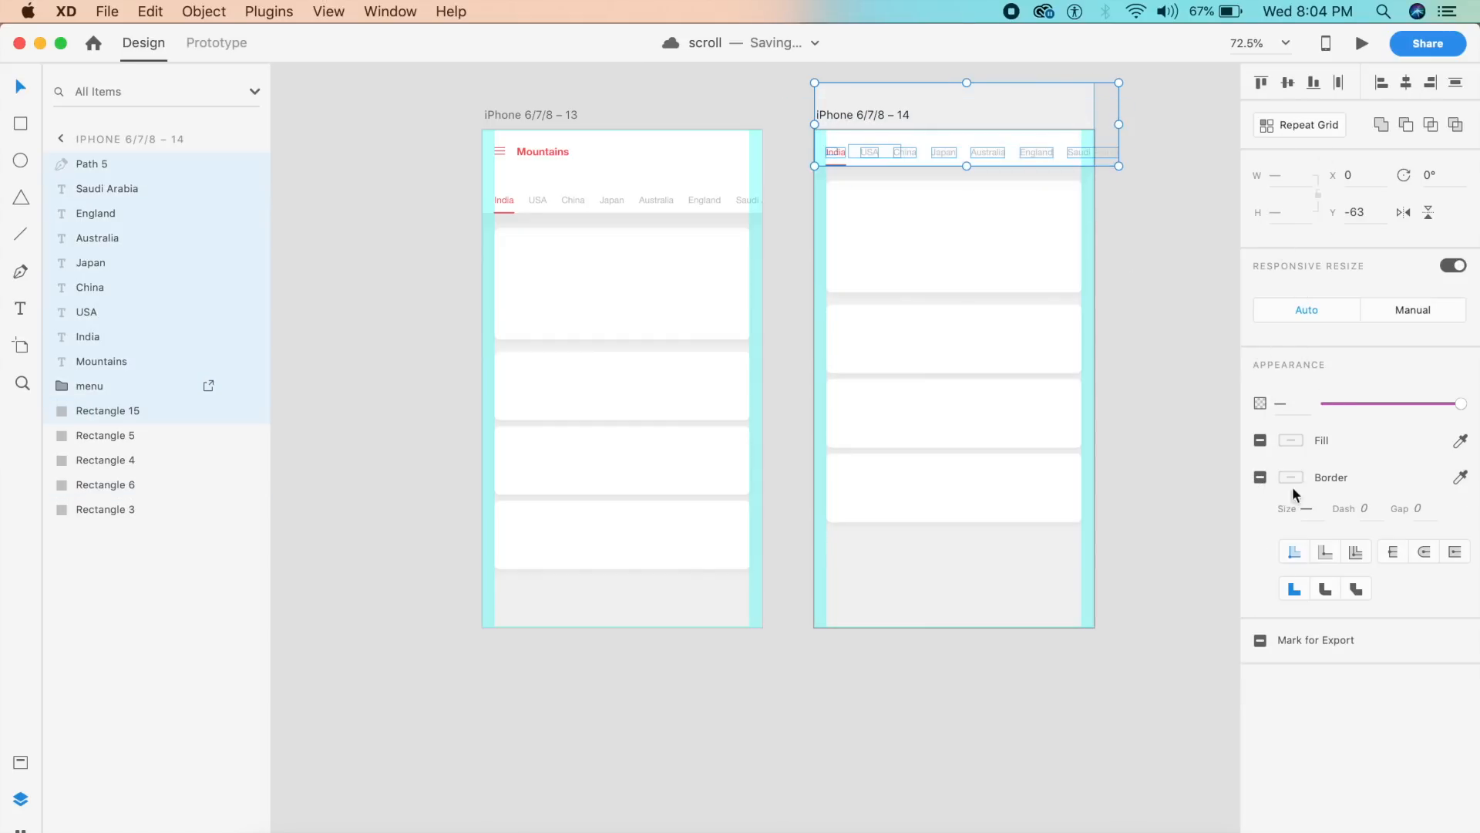
{"action": "left_click", "coordinate": [236, 45]}
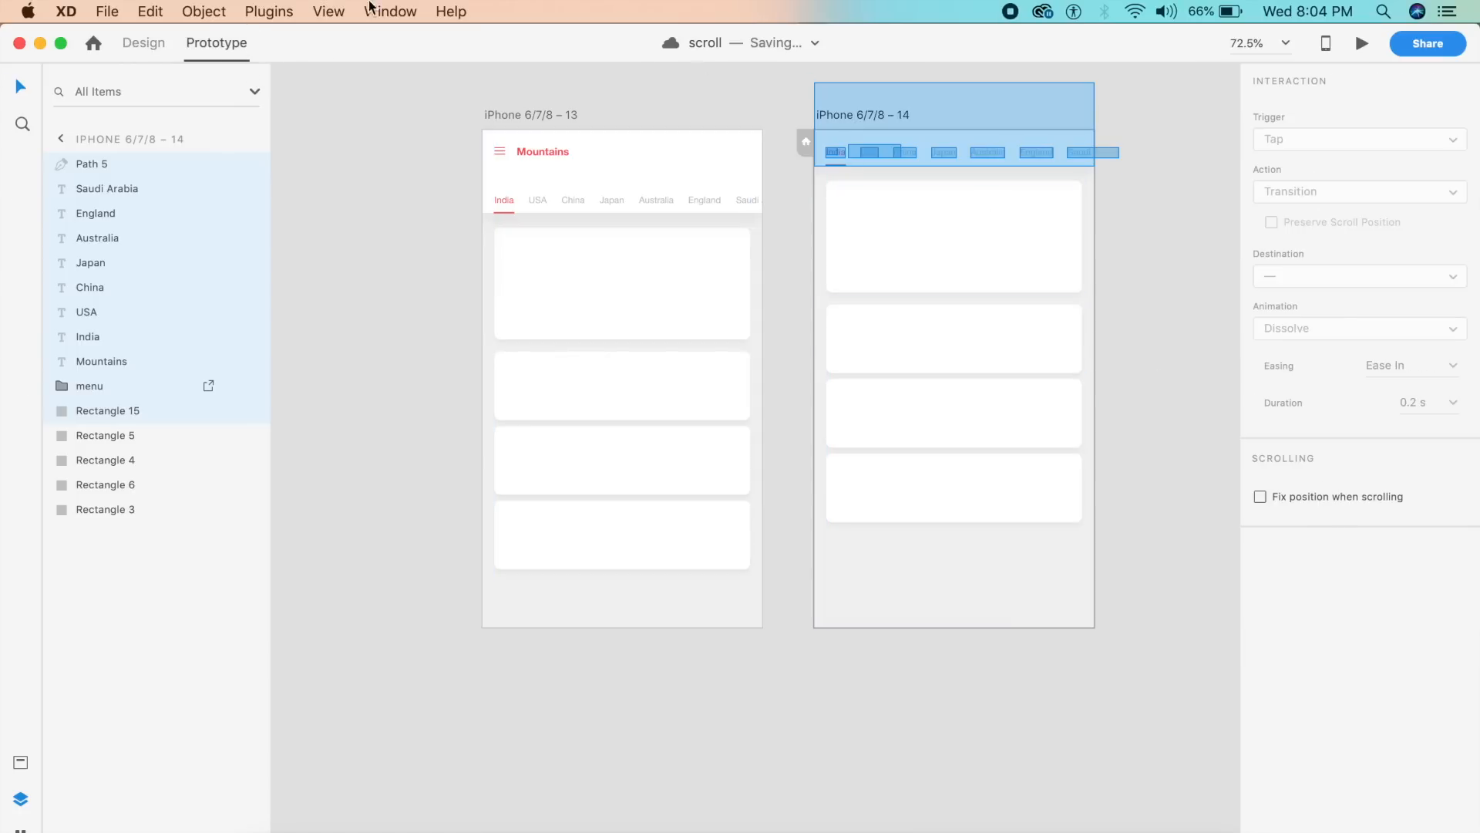
{"action": "left_click", "coordinate": [1260, 495]}
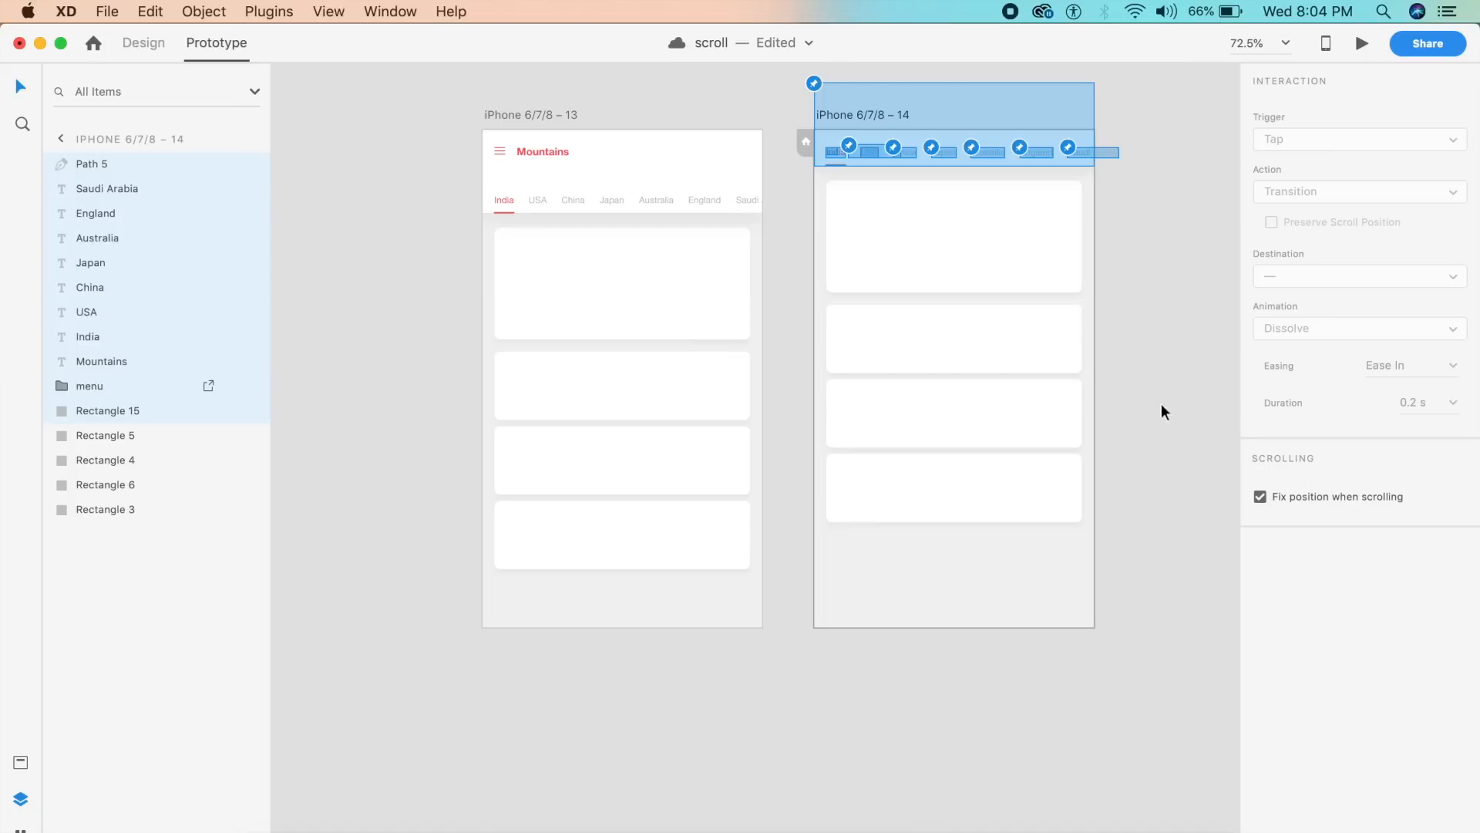
Preview the Mountains screen again with the header elements fixed, swipe the top card up, and close the preview
{"action": "left_click", "coordinate": [628, 155]}
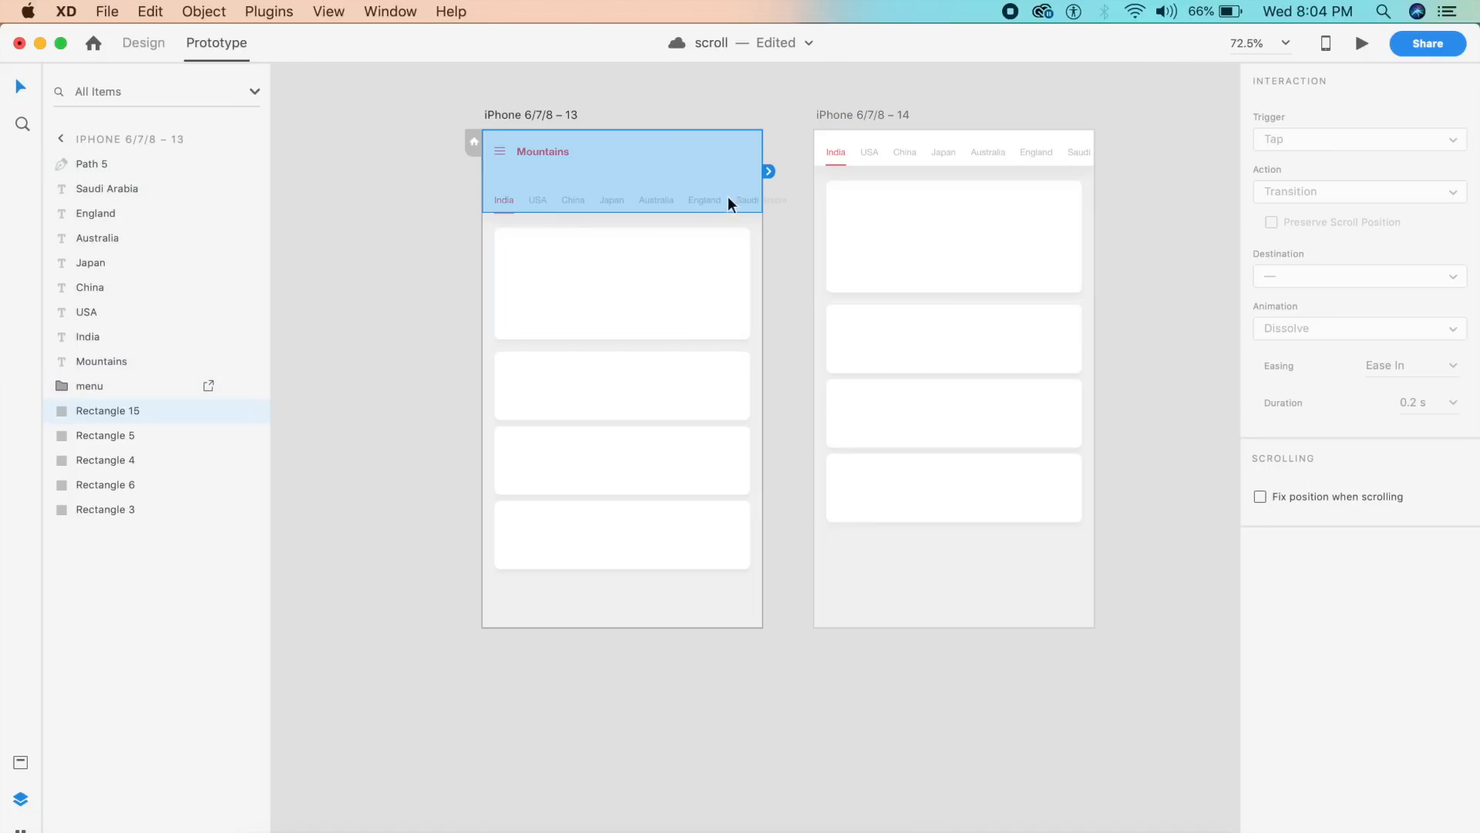
{"action": "left_click", "coordinate": [1362, 43]}
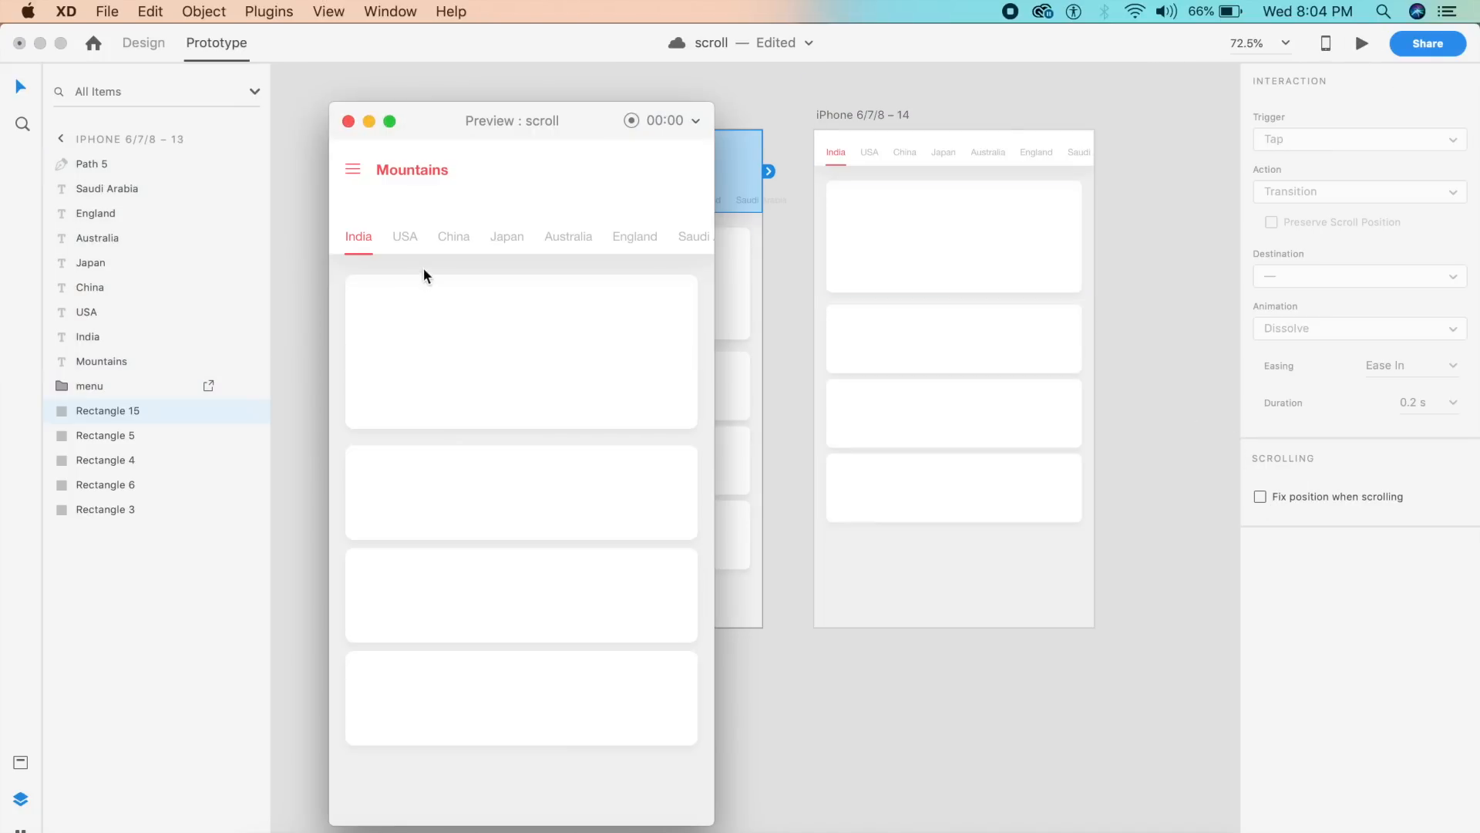
{"action": "left_click_drag", "start_coordinate": [481, 360], "coordinate": [473, 284]}
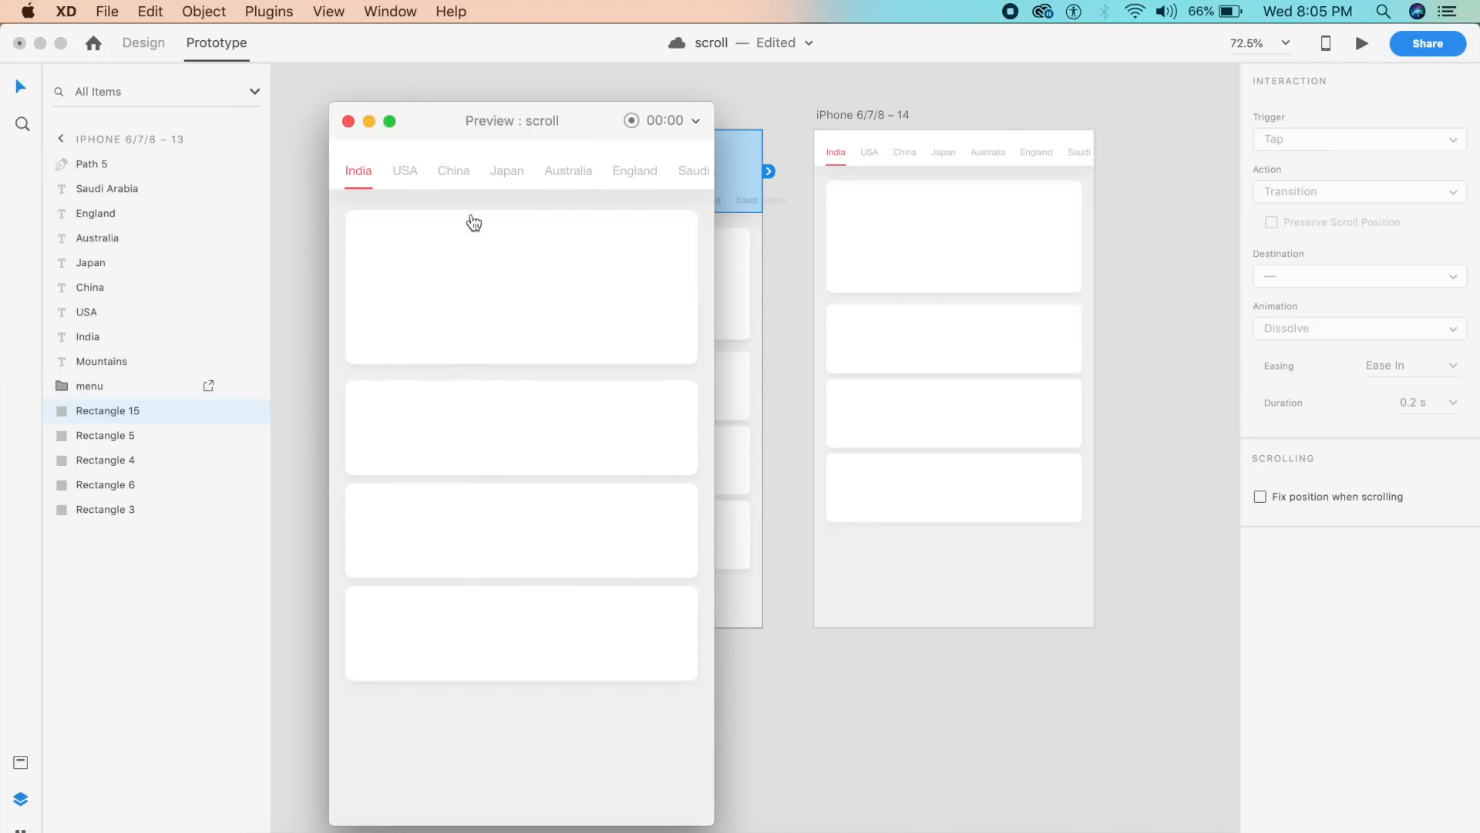
{"action": "left_click", "coordinate": [348, 121]}
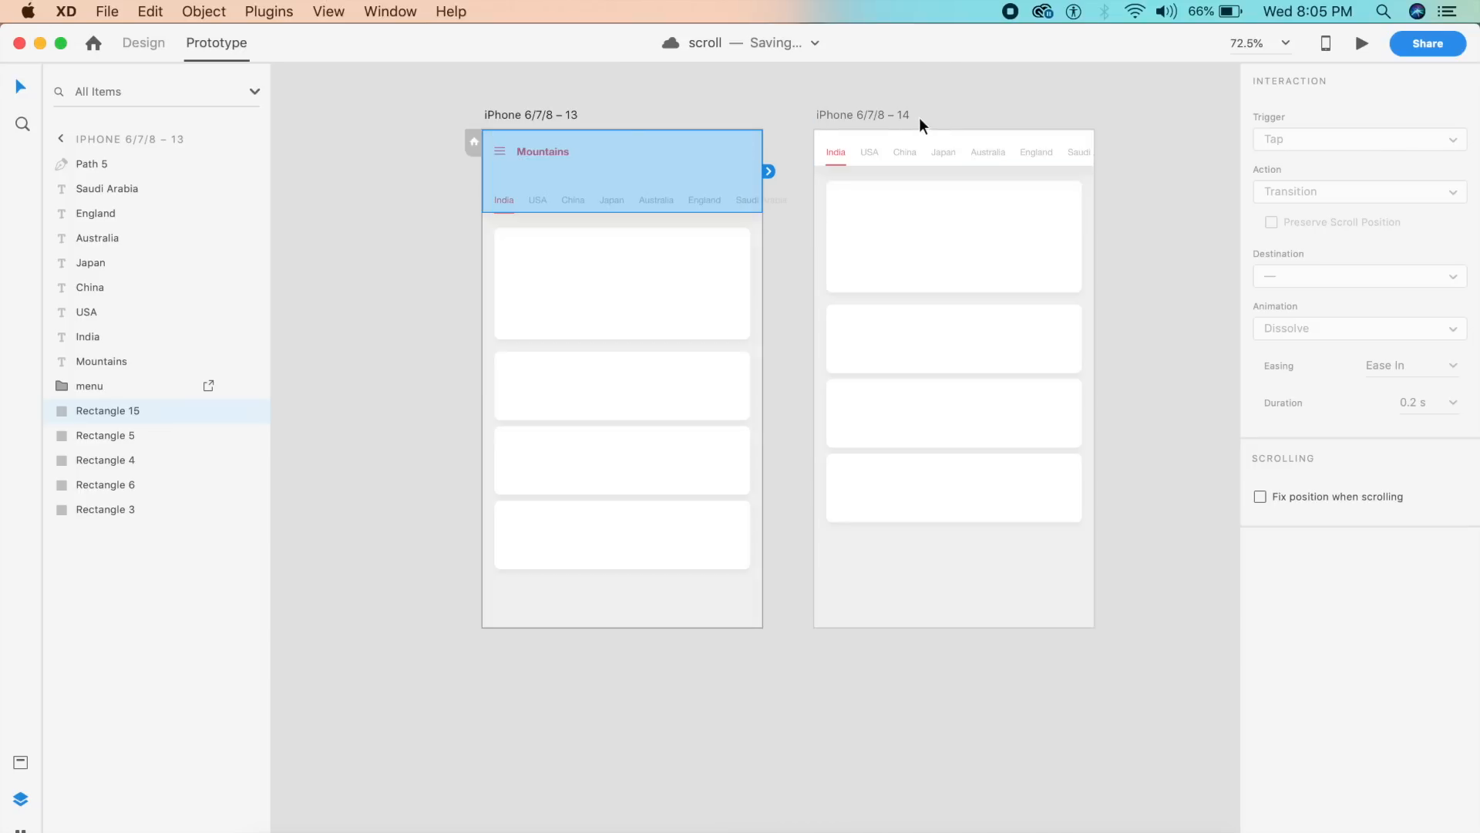
Extend the iPhone 6/7/8 – 14 artboard downward to leave scrollable space below the last card
{"action": "left_click", "coordinate": [906, 114]}
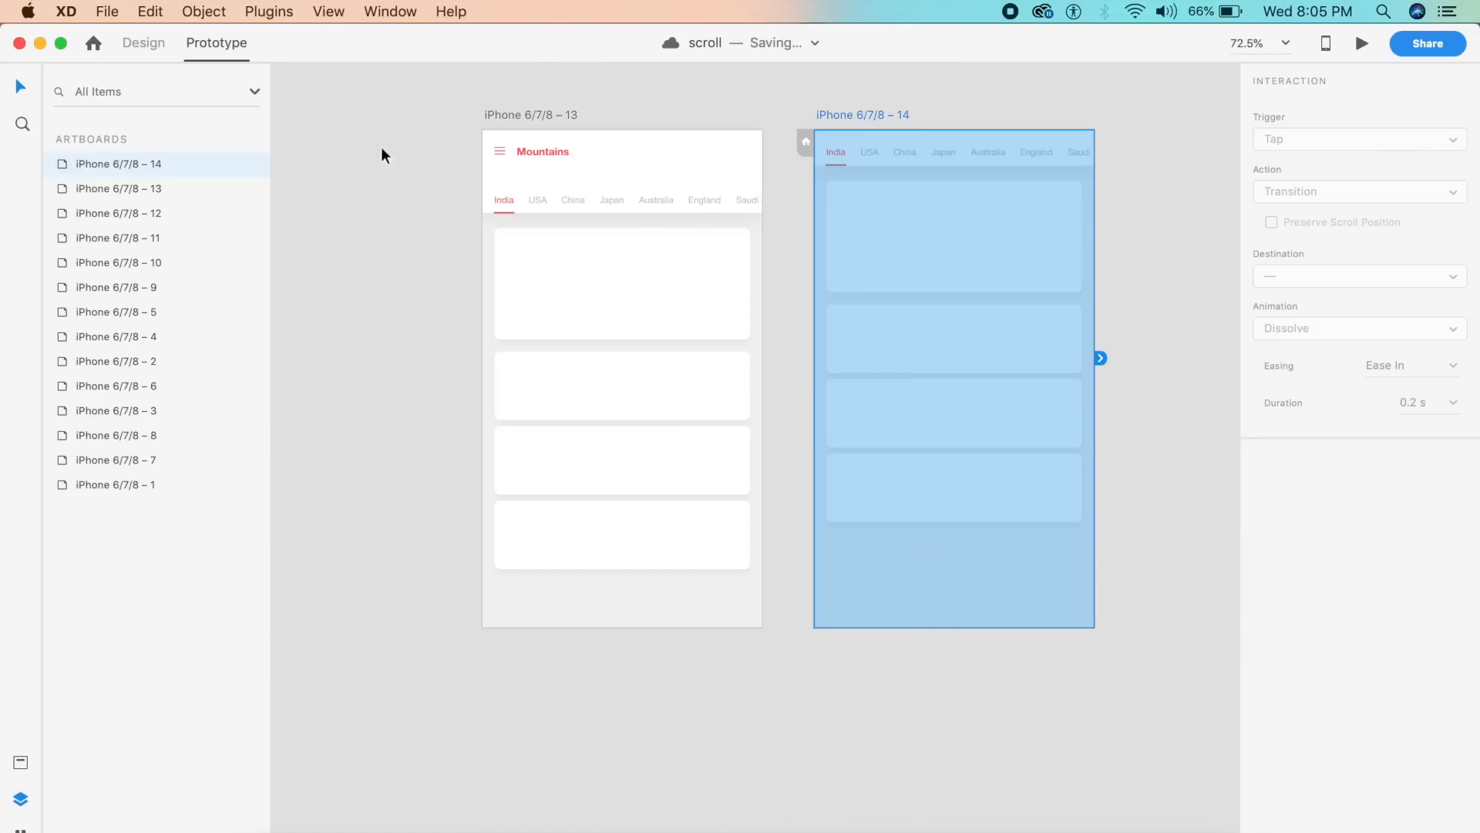
{"action": "left_click", "coordinate": [148, 43]}
{"action": "mouse_move", "coordinate": [953, 629]}
{"action": "left_mouse_down"}
{"action": "mouse_move", "coordinate": [942, 770]}
{"action": "mouse_move", "coordinate": [919, 816]}
{"action": "left_mouse_up"}
Preview from iPhone 6/7/8 – 13, testing the header collapse, scrolling of the extended list and the return to the full header
{"action": "left_click", "coordinate": [678, 599]}
{"action": "left_click", "coordinate": [1363, 43]}
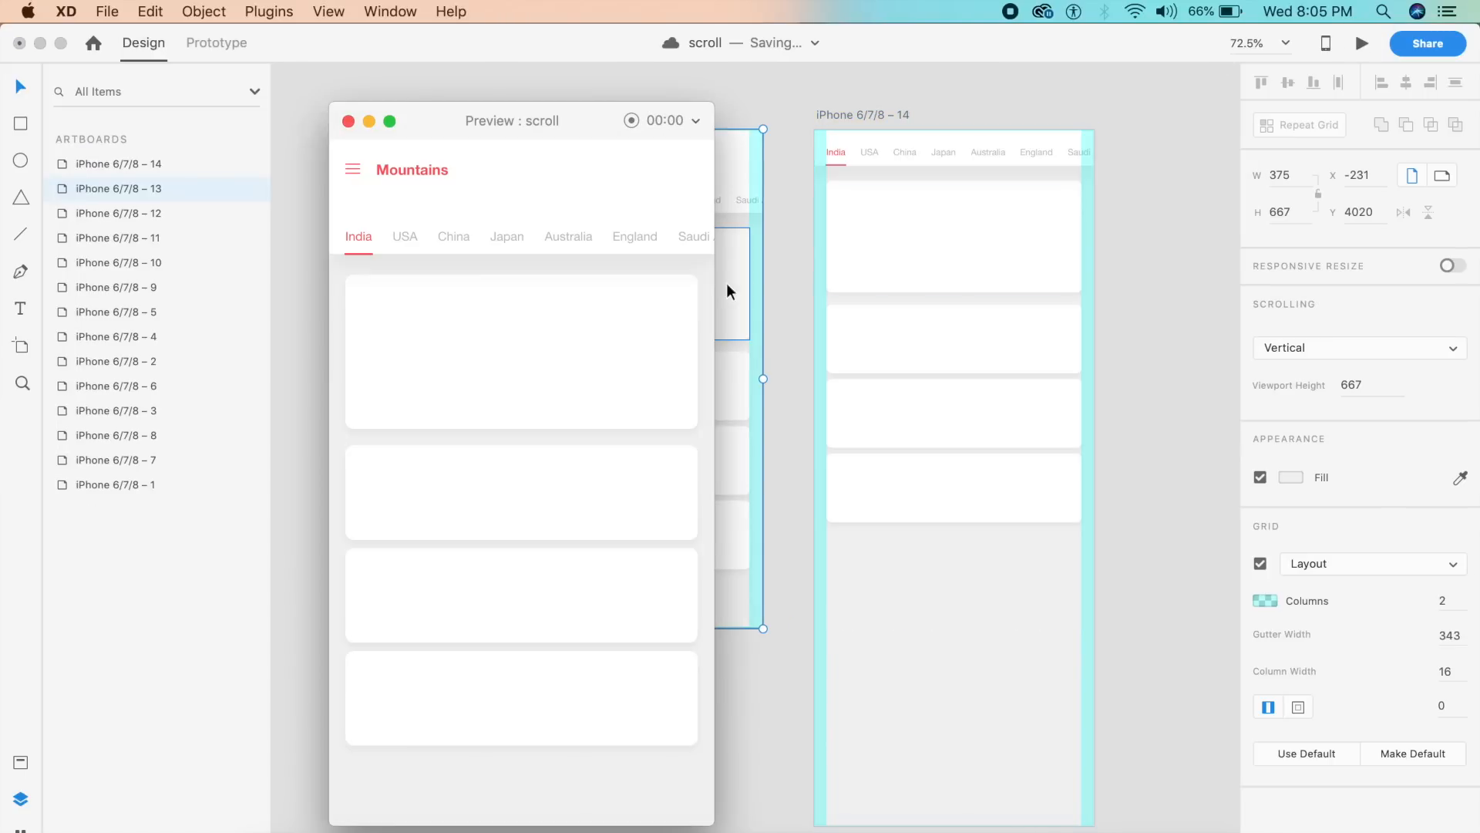
{"action": "left_click_drag", "start_coordinate": [553, 351], "coordinate": [546, 225]}
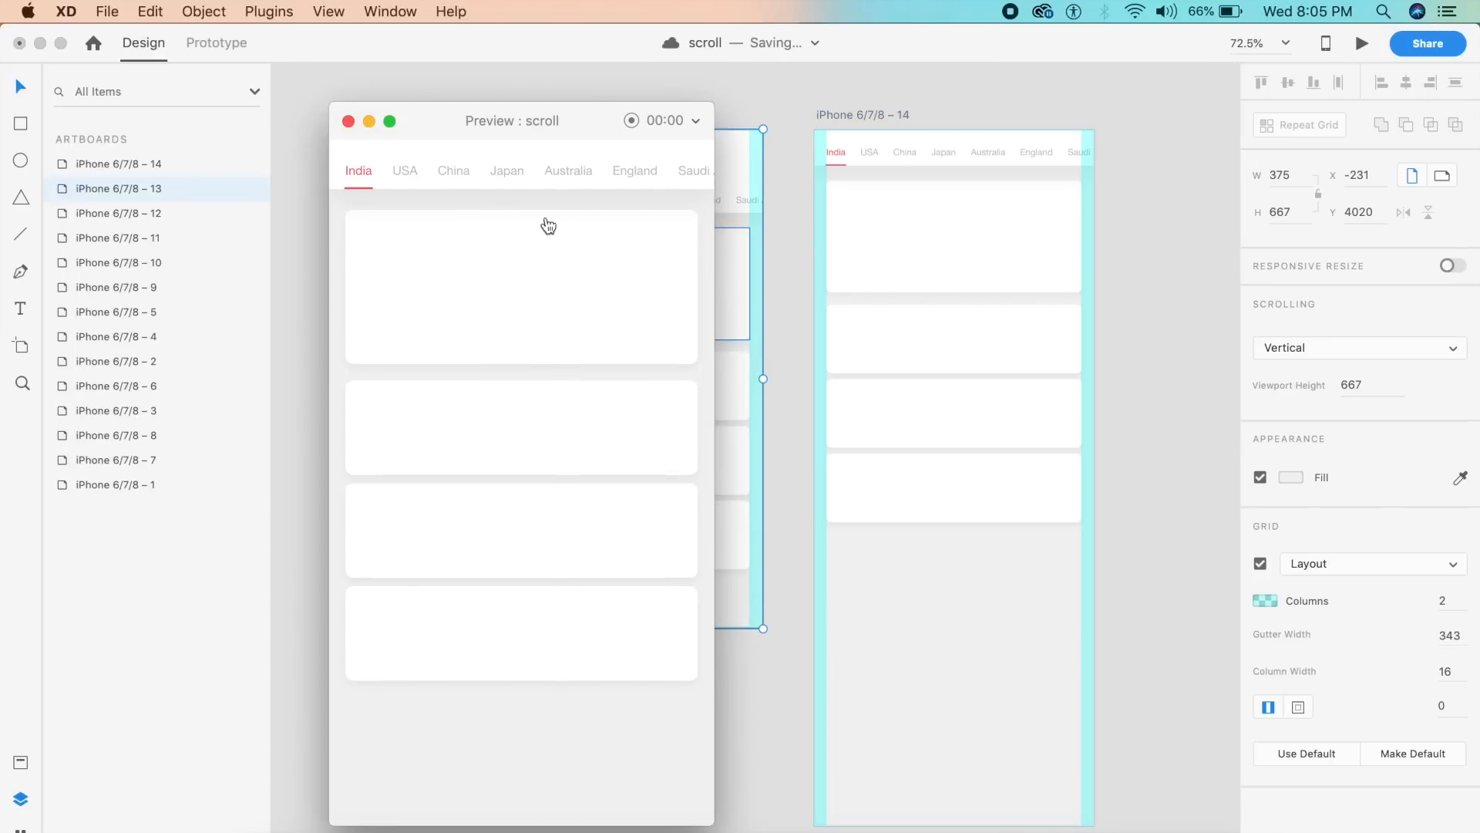
{"action": "left_click_drag", "start_coordinate": [549, 427], "coordinate": [548, 350]}
{"action": "left_click_drag", "start_coordinate": [508, 465], "coordinate": [401, 176]}
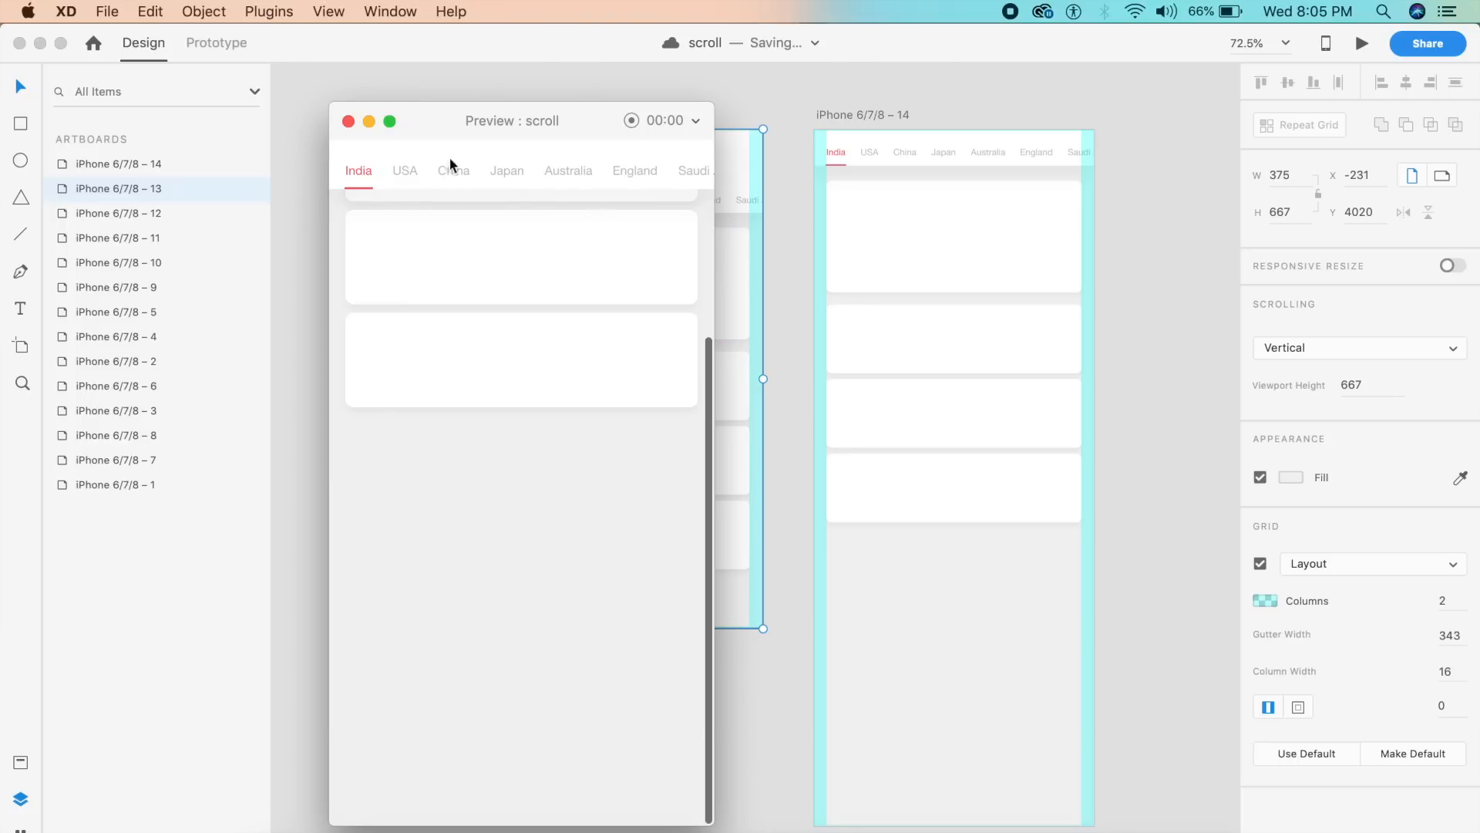
{"action": "left_click_drag", "start_coordinate": [559, 289], "coordinate": [540, 492]}
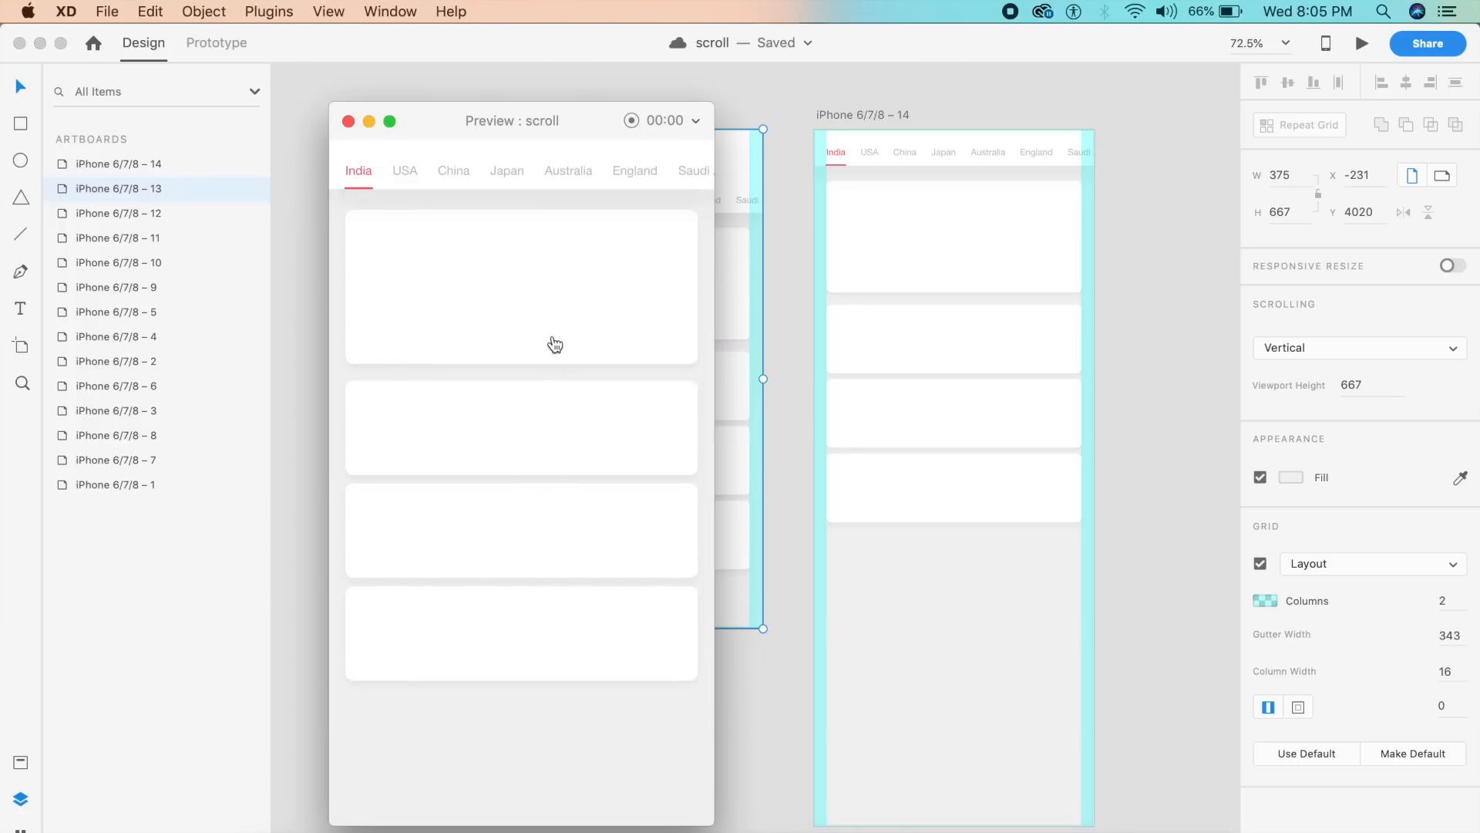
{"action": "left_click_drag", "start_coordinate": [559, 274], "coordinate": [535, 483]}
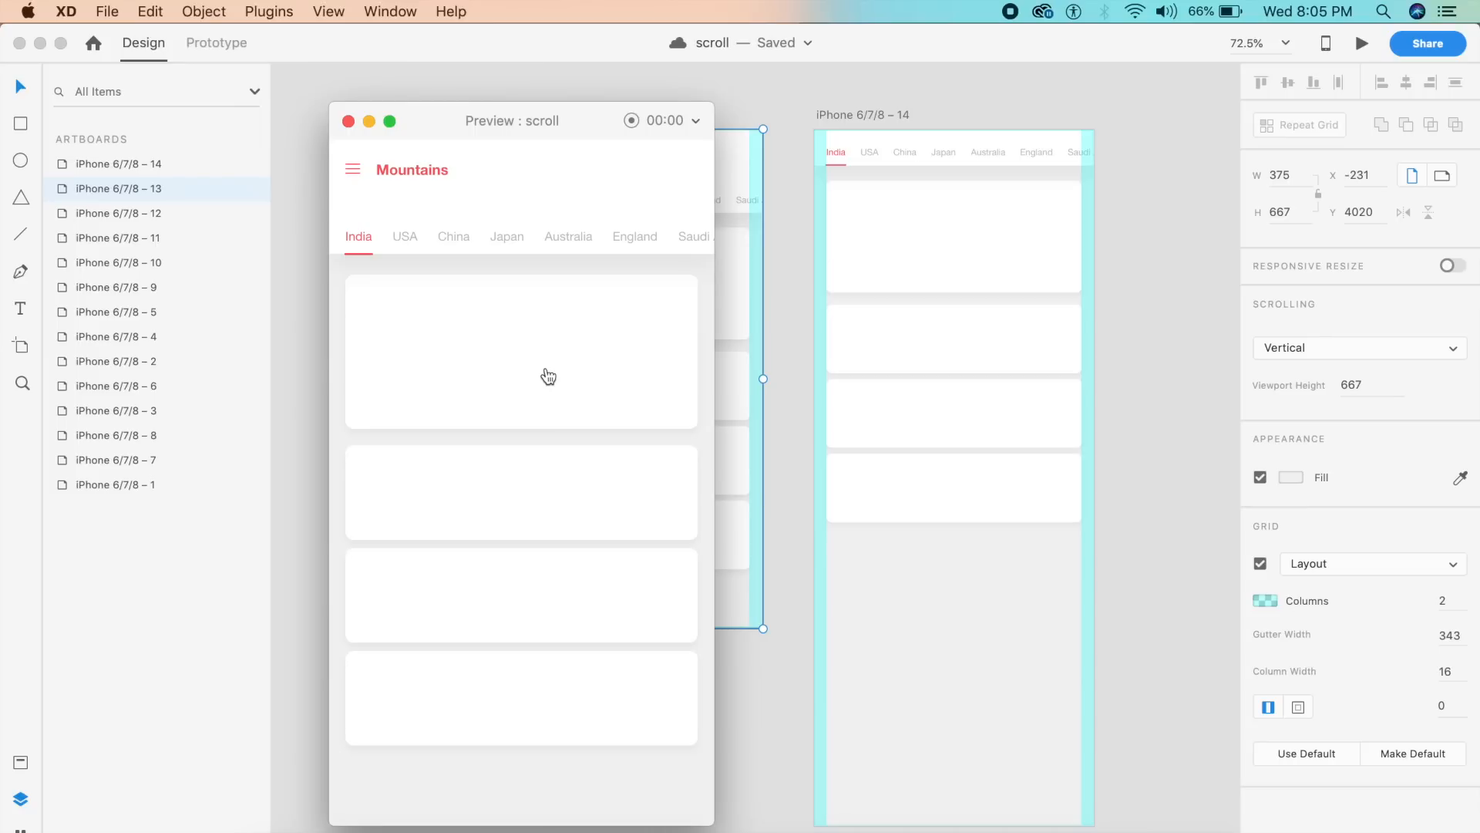
{"action": "left_click_drag", "start_coordinate": [519, 387], "coordinate": [496, 254]}
{"action": "left_click_drag", "start_coordinate": [486, 397], "coordinate": [525, 189]}
{"action": "left_click_drag", "start_coordinate": [532, 268], "coordinate": [486, 480]}
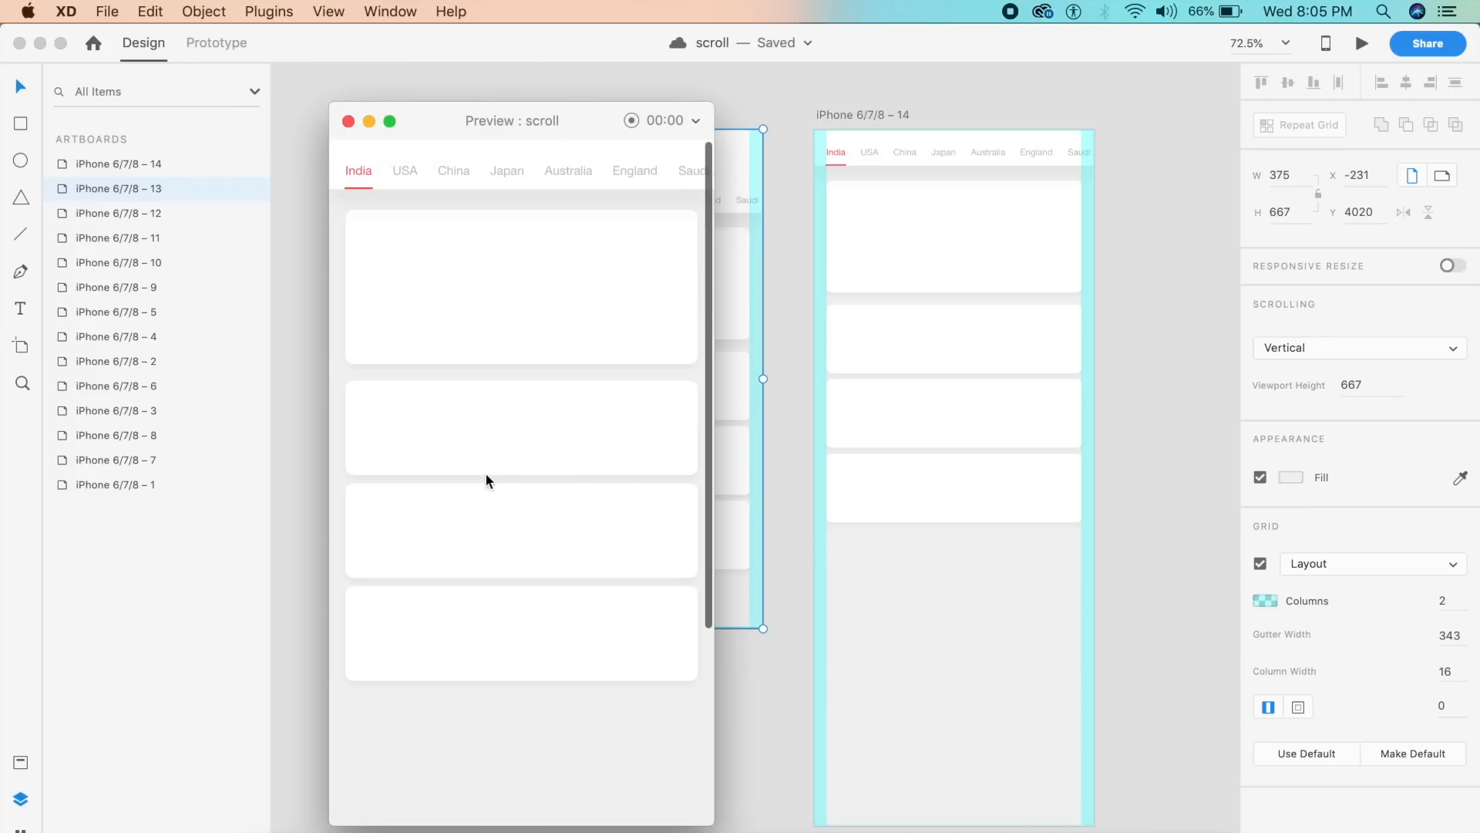
{"action": "left_click_drag", "start_coordinate": [472, 390], "coordinate": [499, 486]}
{"action": "left_click", "coordinate": [347, 121]}
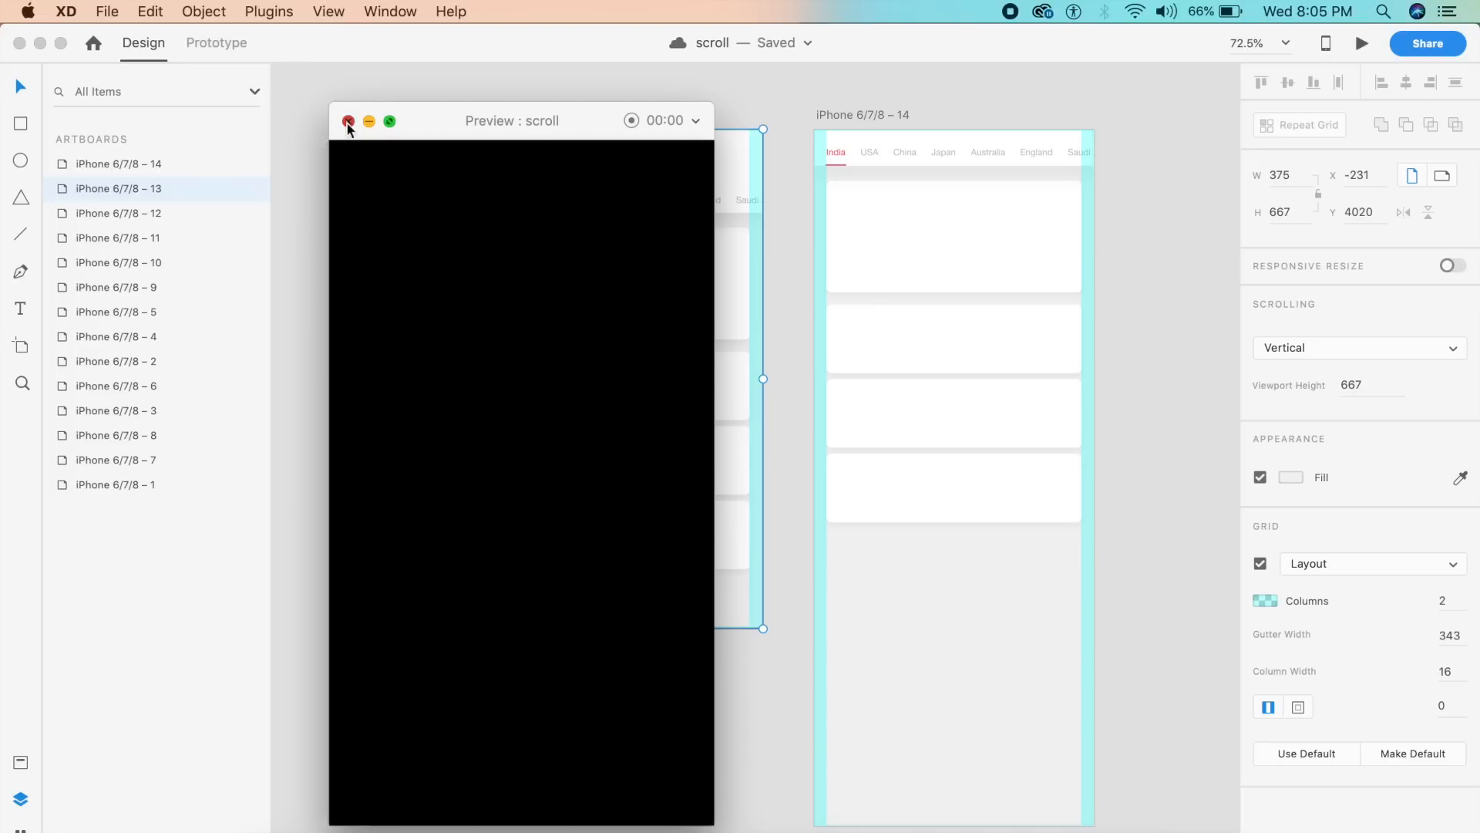
Draw a 375 × 192 rectangle over the mountain photo header at X 0, Y 0 on iPhone 6/7/8 – 15
{"action": "scroll", "coordinate": [591, 271], "scroll_direction": "down", "scroll_amount": 5}
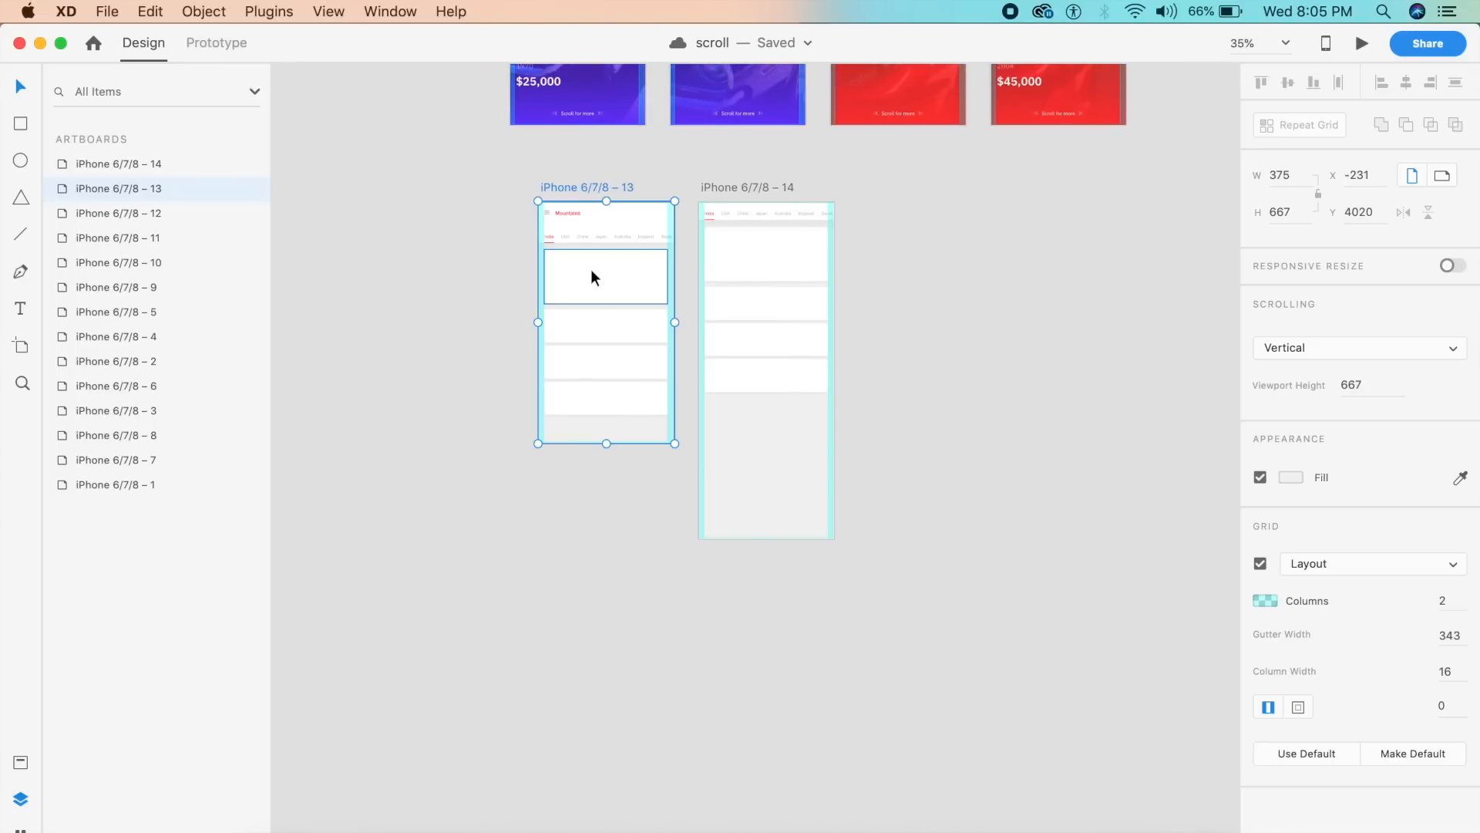
{"action": "scroll", "coordinate": [591, 276], "scroll_direction": "down", "scroll_amount": 2}
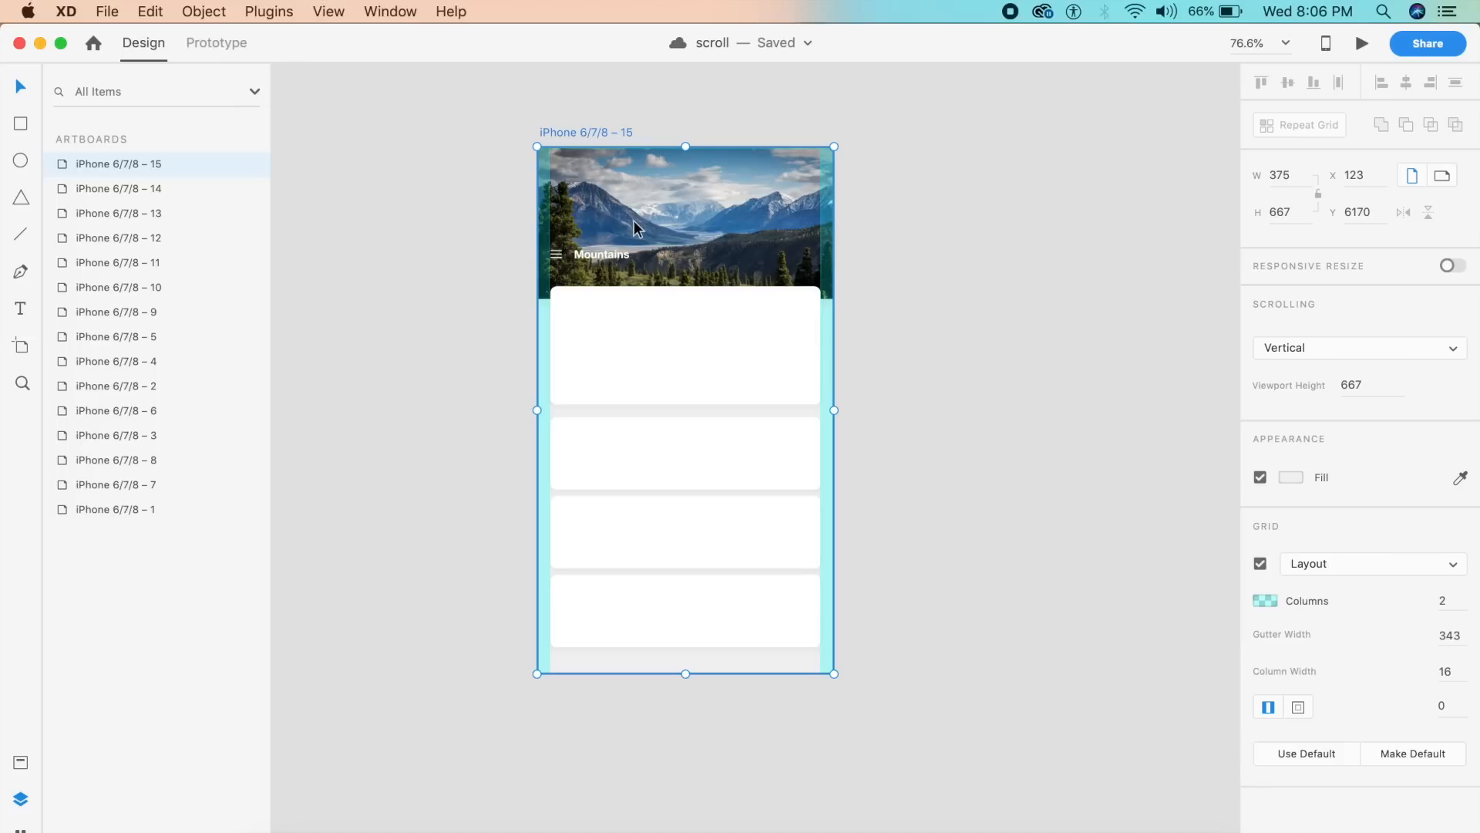
{"action": "left_click", "coordinate": [1005, 423]}
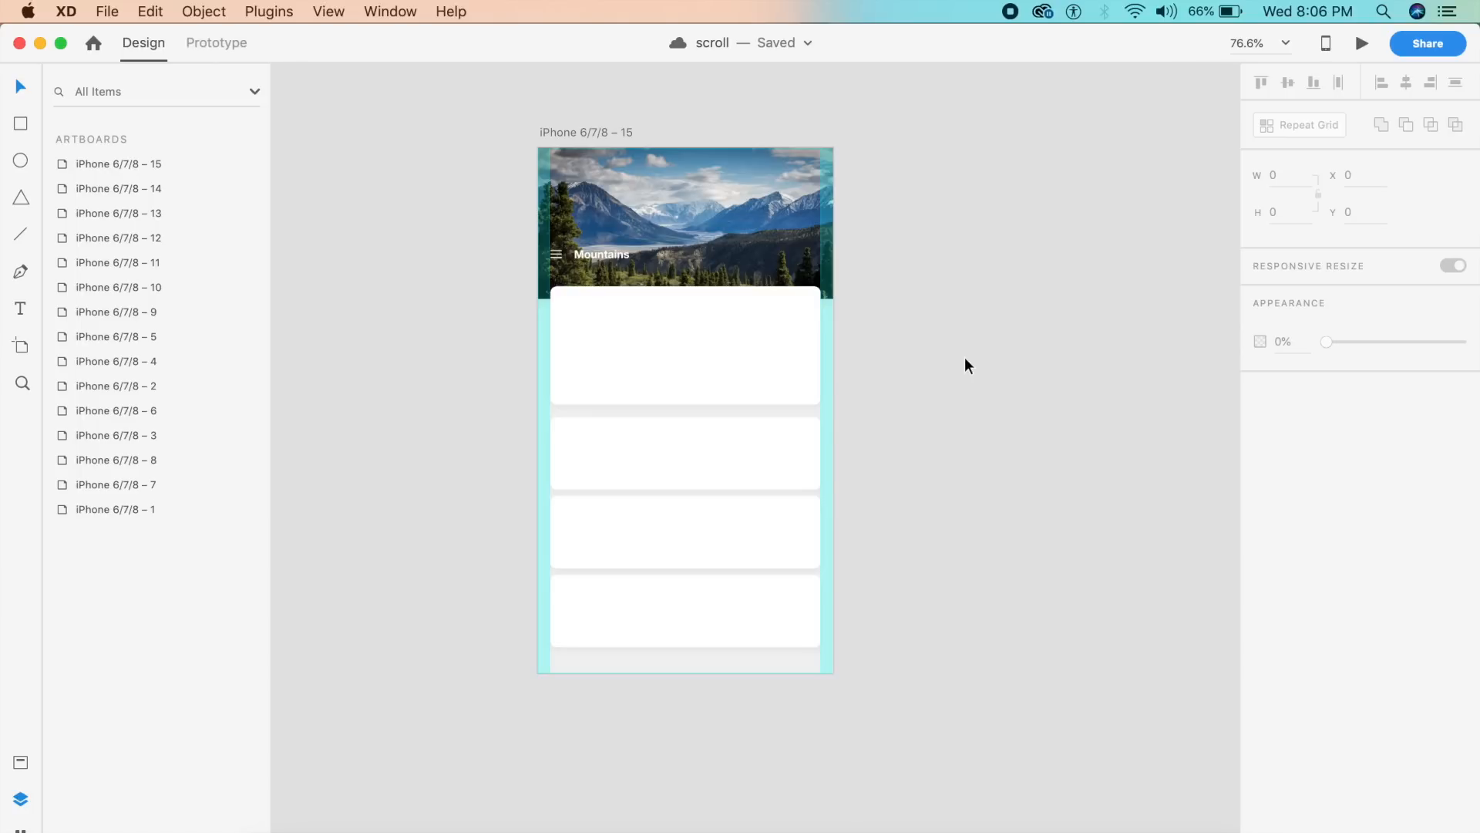
{"action": "scroll", "coordinate": [964, 358], "scroll_direction": "up", "scroll_amount": 5}
{"action": "scroll", "coordinate": [965, 358], "scroll_direction": "left", "scroll_amount": 3}
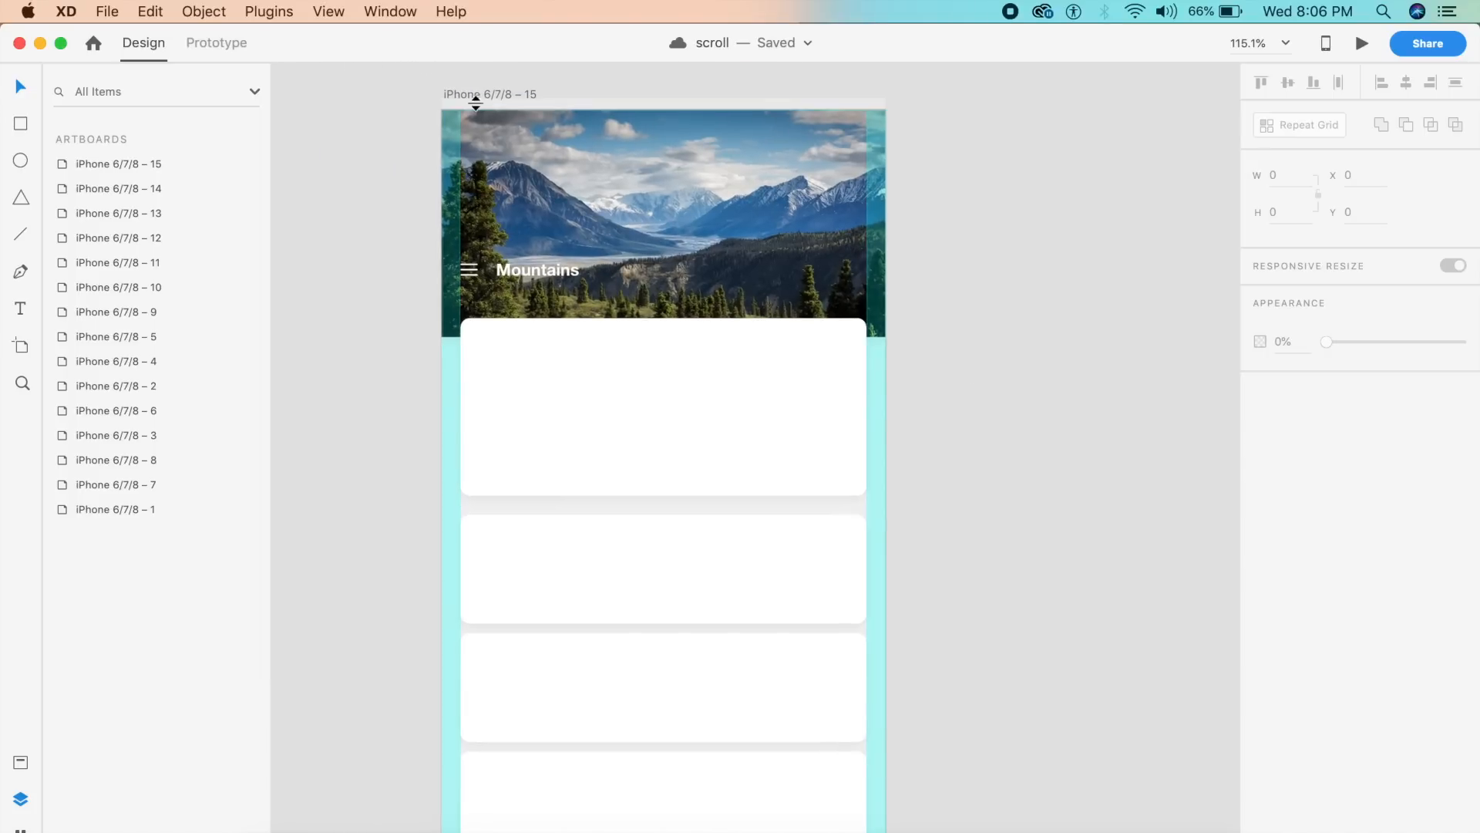
{"action": "key", "text": "r"}
{"action": "mouse_move", "coordinate": [441, 113]}
{"action": "left_mouse_down"}
{"action": "mouse_move", "coordinate": [912, 290]}
{"action": "mouse_move", "coordinate": [885, 336]}
{"action": "left_mouse_up"}
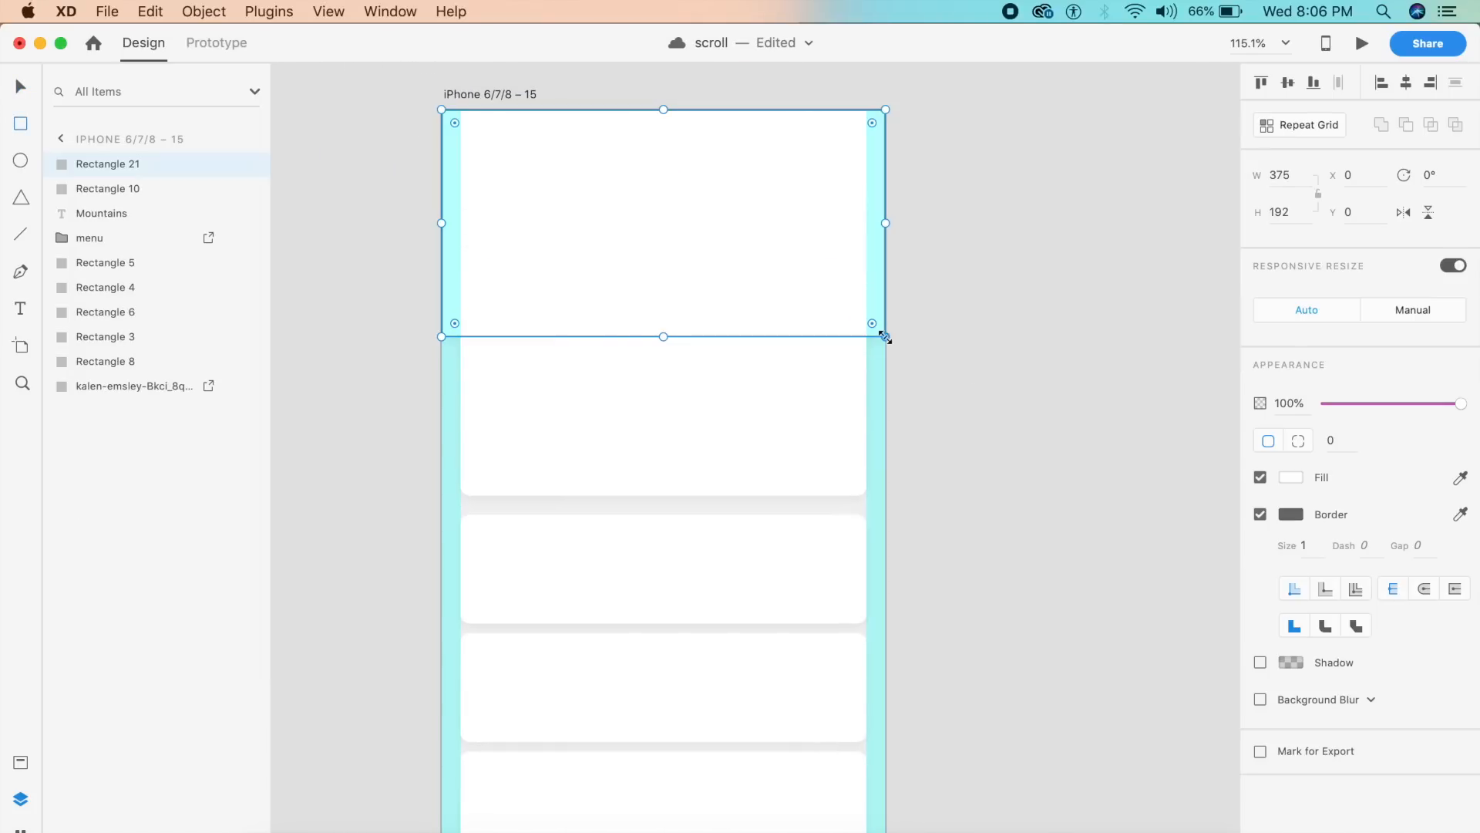
{"action": "key", "text": "Escape"}
Send the new header rectangle backward to just above the mountain photo layer and remove its border
{"action": "left_click", "coordinate": [815, 274]}
{"action": "key", "text": "super+bracketleft"}
{"action": "key", "text": "super+bracketleft"}
{"action": "key", "text": "super+bracketleft"}
{"action": "key", "text": "super+bracketleft"}
{"action": "key", "text": "super+bracketleft"}
{"action": "key", "text": "super+bracketleft"}
{"action": "key", "text": "super+bracketleft"}
{"action": "key", "text": "super+bracketleft"}
{"action": "key", "text": "super+bracketleft"}
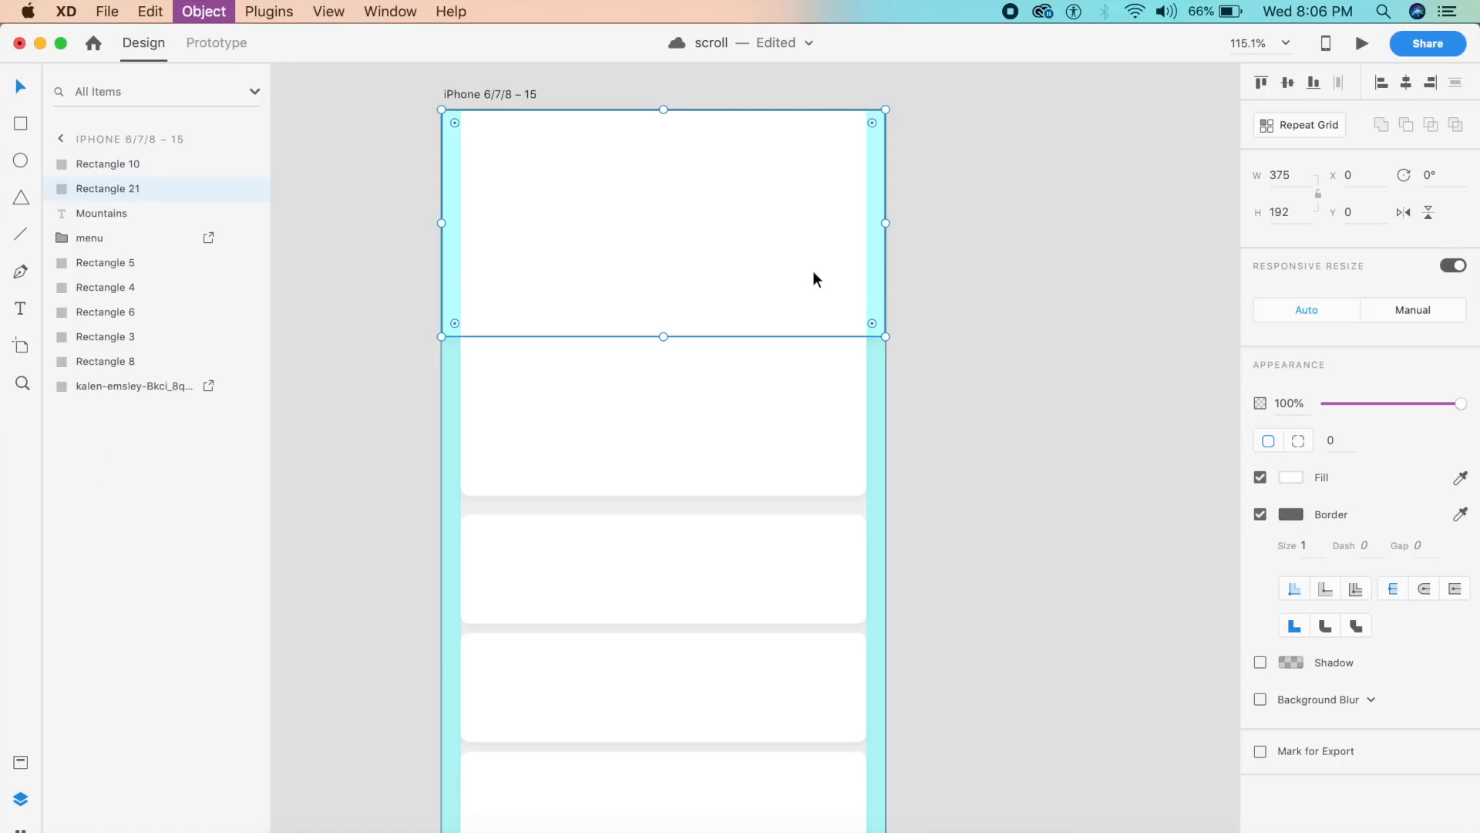
{"action": "key", "text": "super+bracketright"}
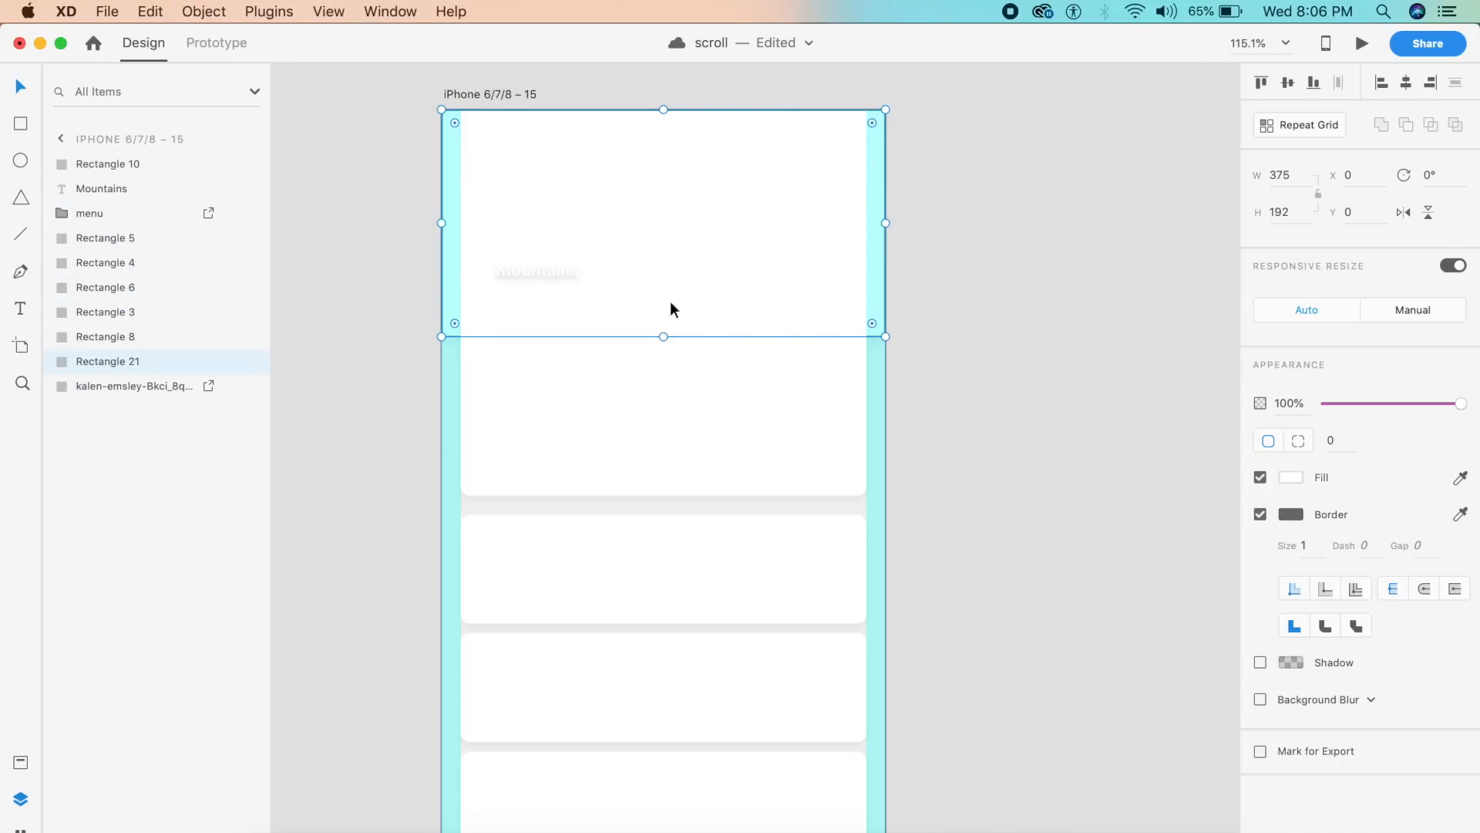
{"action": "left_click", "coordinate": [1261, 514]}
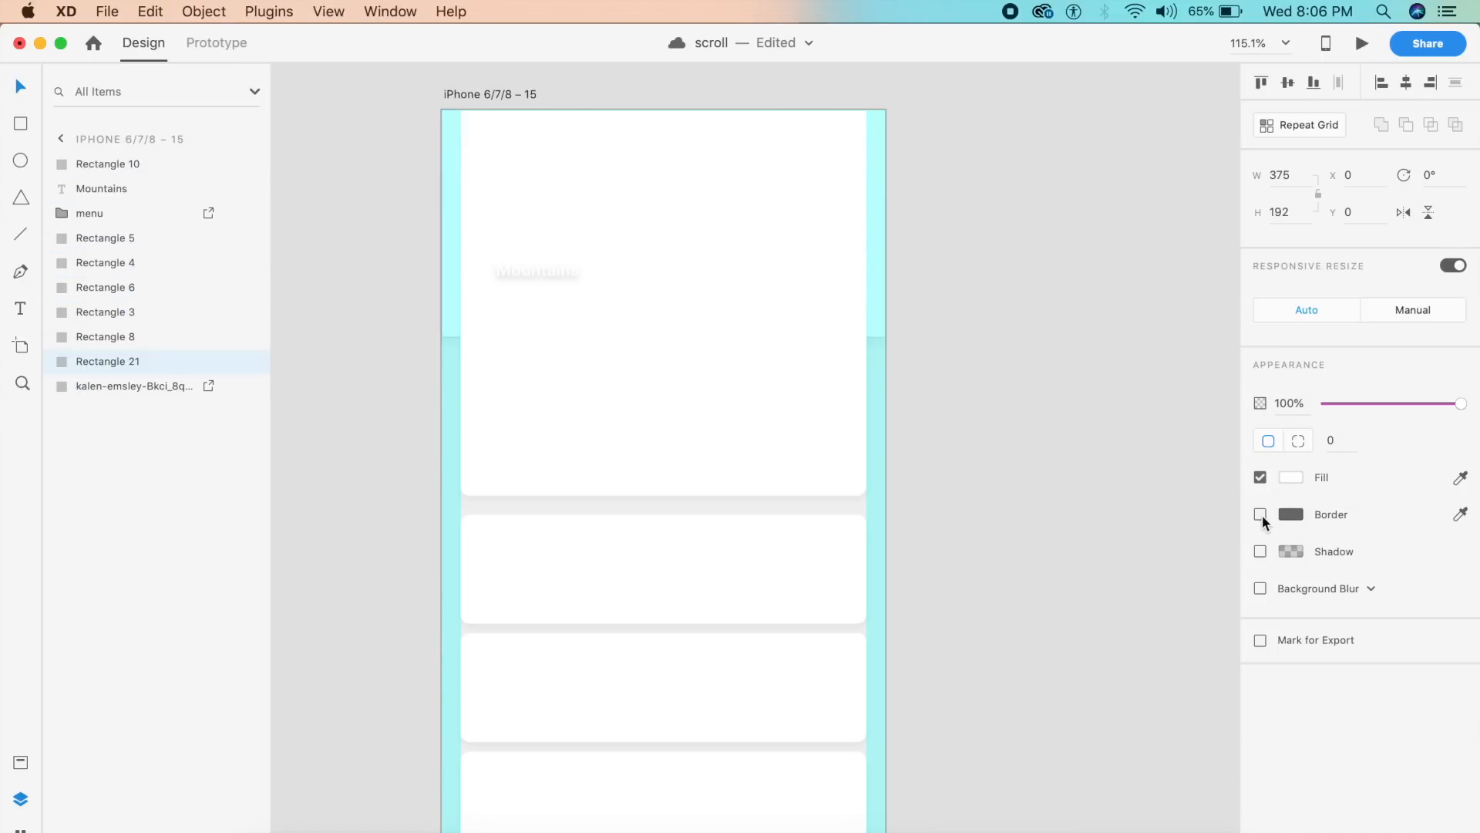
Turn on background blur for the new header rectangle over the mountain photo and set the blur amount to 15
{"action": "left_click", "coordinate": [1259, 589]}
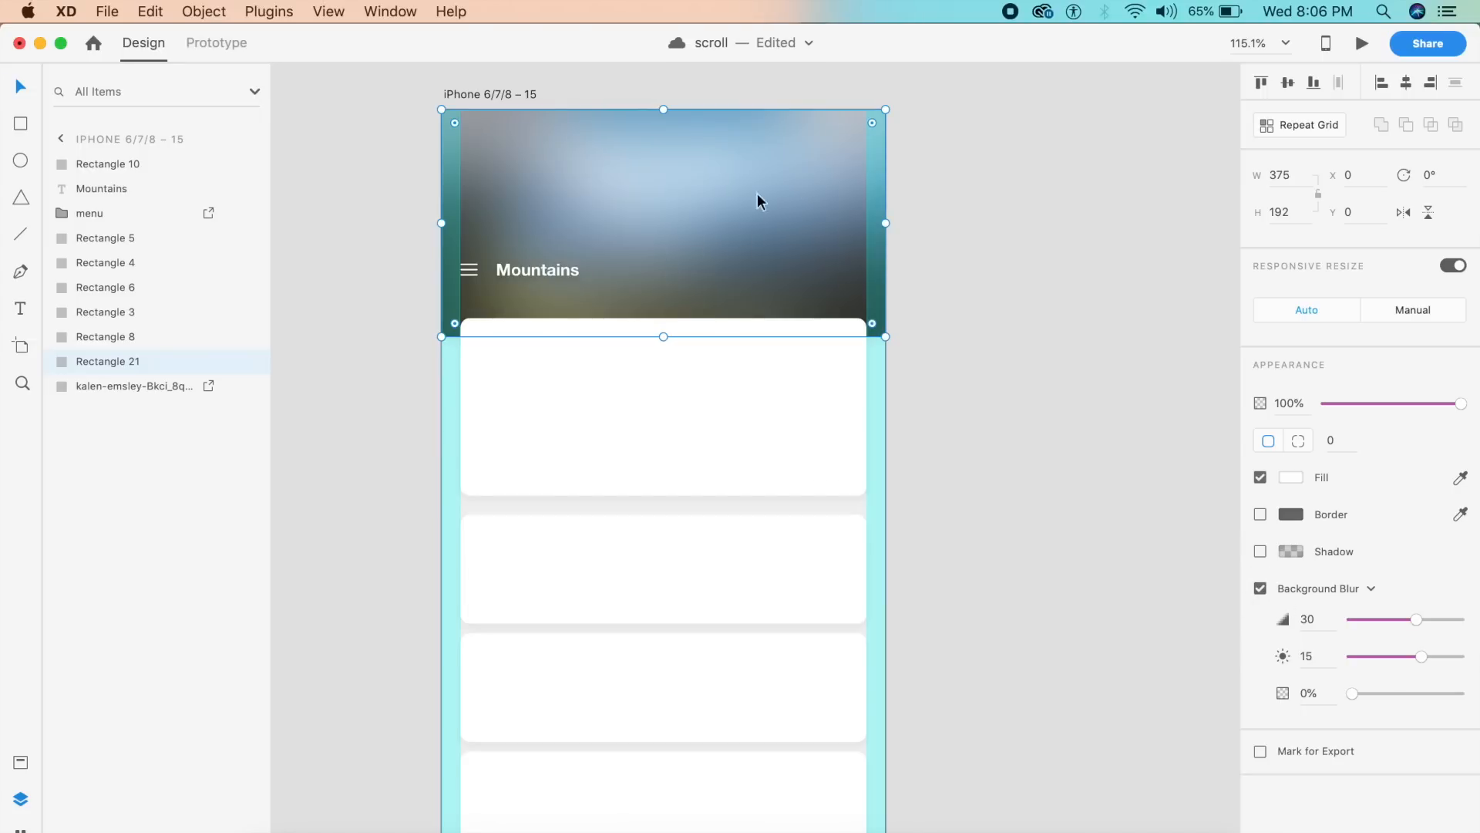
{"action": "left_click", "coordinate": [1322, 618]}
{"action": "type", "text": "20"}
{"action": "key", "text": "Return"}
{"action": "type", "text": "15"}
{"action": "key", "text": "Return"}
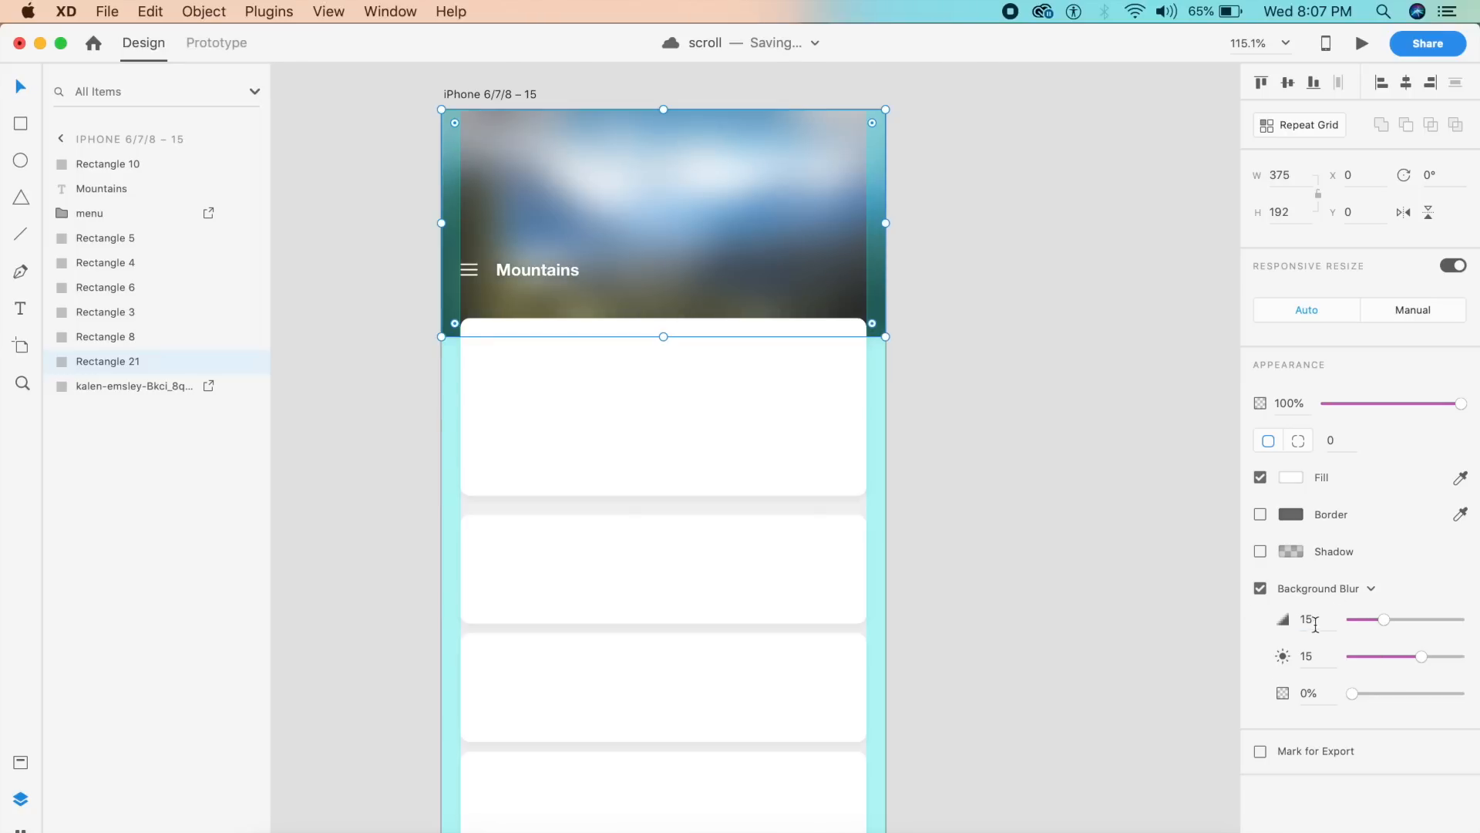
Set the header rectangle's background blur brightness to 0 and its blur amount to 10
{"action": "mouse_move", "coordinate": [1421, 656]}
{"action": "left_mouse_down"}
{"action": "mouse_move", "coordinate": [1348, 654]}
{"action": "mouse_move", "coordinate": [1437, 655]}
{"action": "mouse_move", "coordinate": [1403, 656]}
{"action": "left_mouse_up"}
{"action": "left_click", "coordinate": [1308, 662]}
{"action": "type", "text": "0"}
{"action": "key", "text": "Return"}
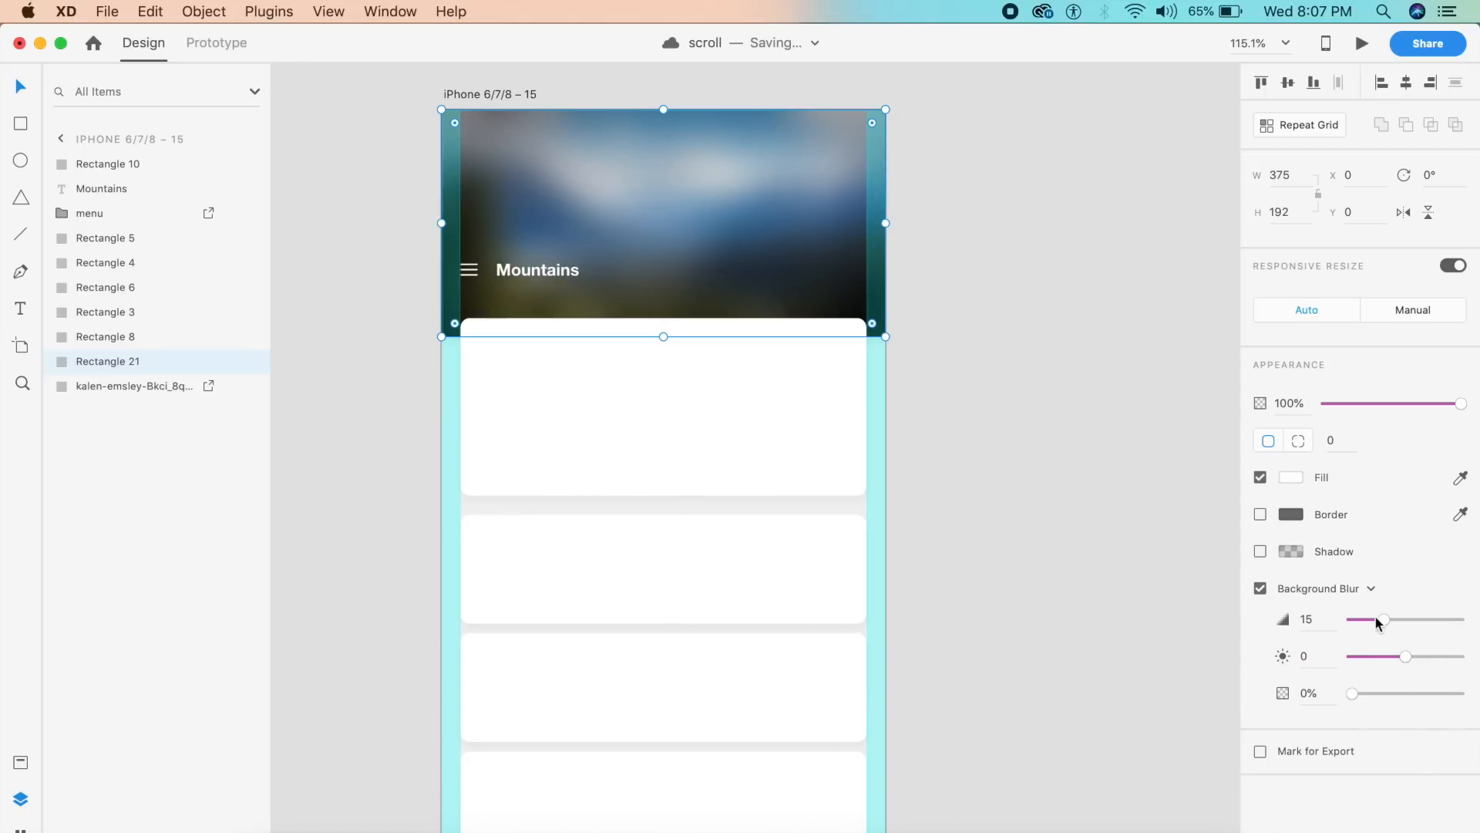
{"action": "left_click", "coordinate": [1317, 623]}
{"action": "type", "text": "10"}
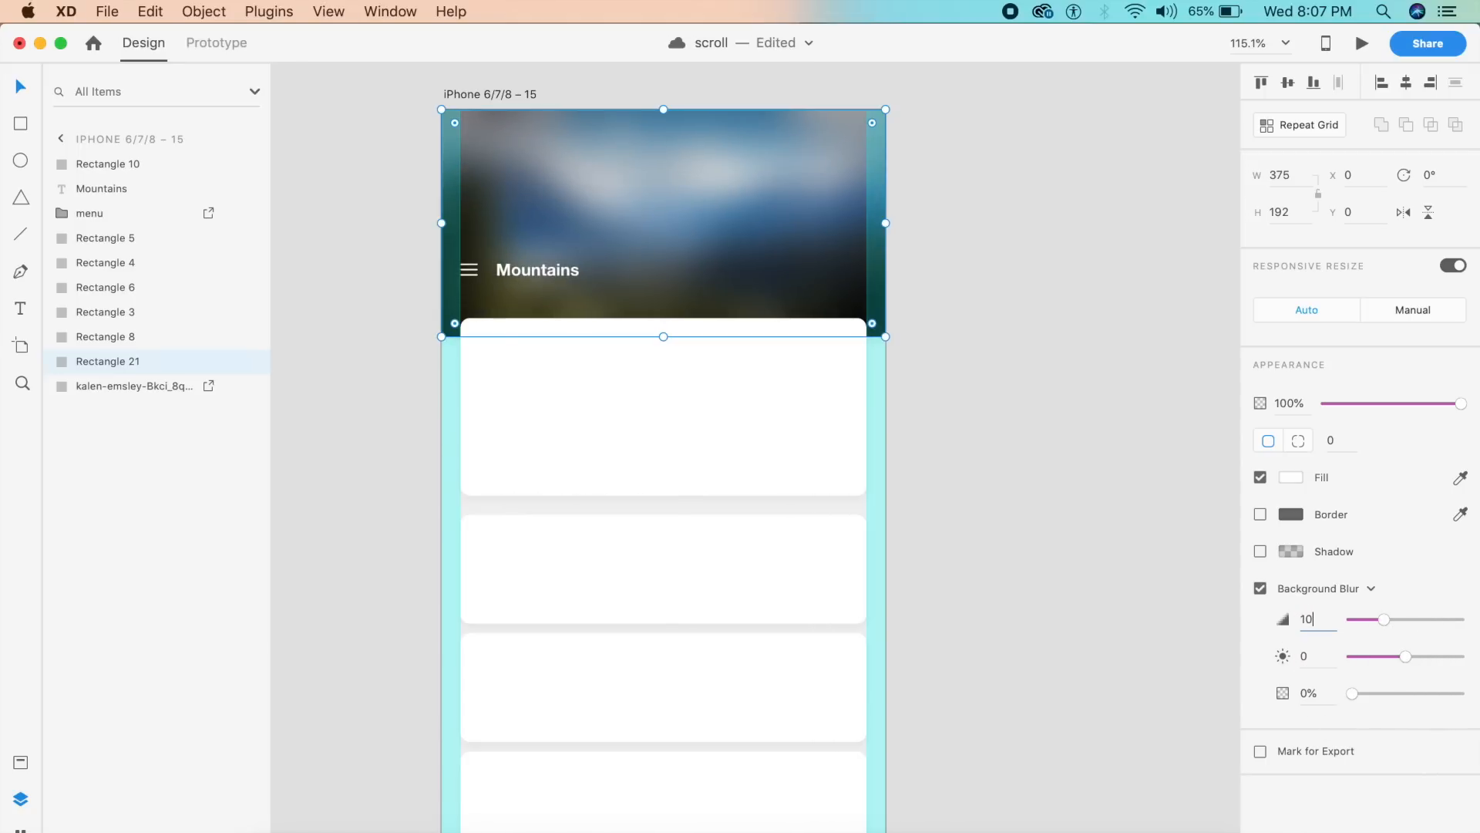
{"action": "key", "text": "Return"}
{"action": "left_click", "coordinate": [1052, 496]}
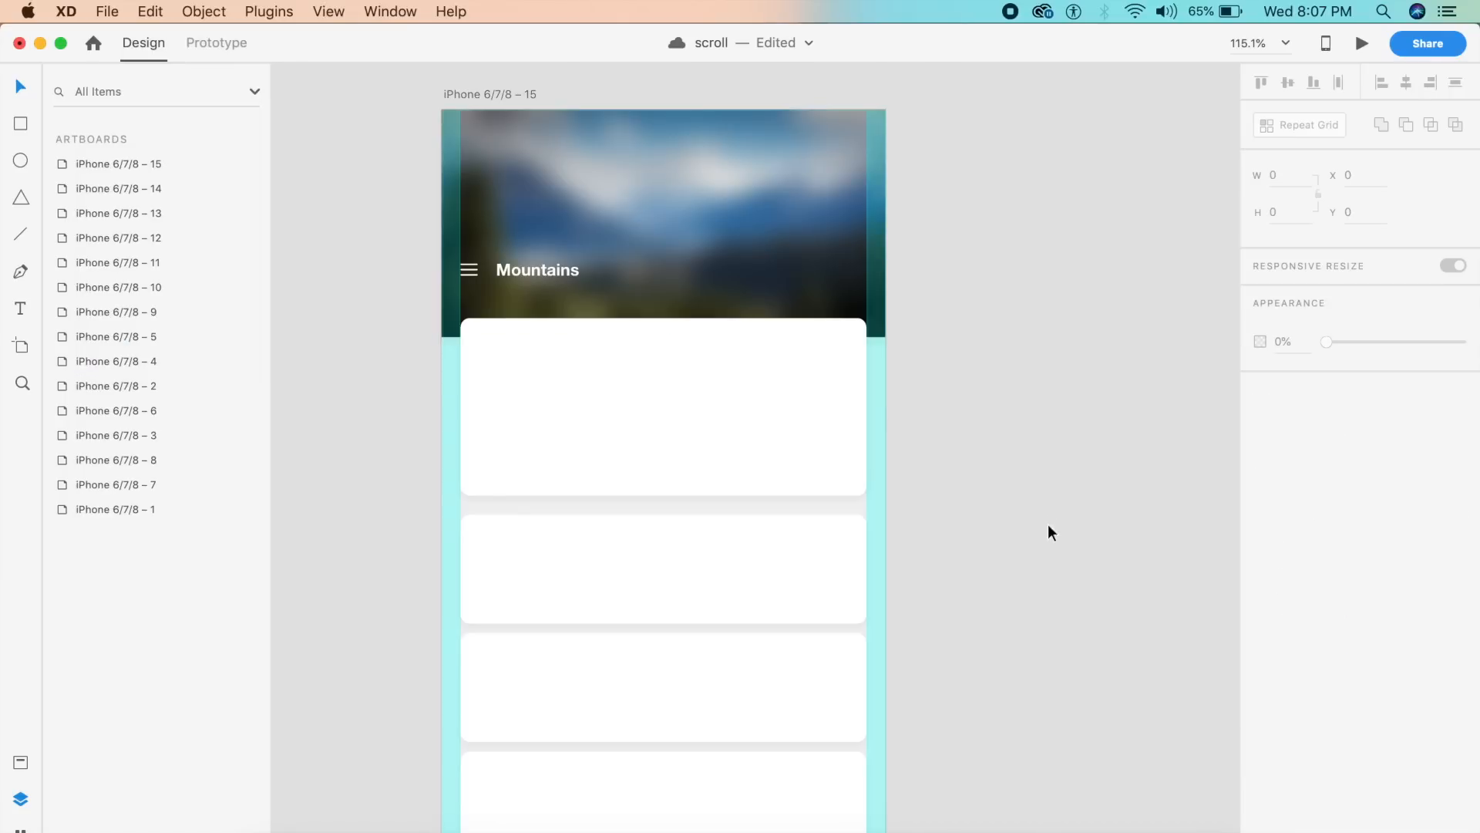
Set the opacity of the blurred header rectangle, Rectangle 21, to 0% on iPhone 6/7/8 – 15
{"action": "scroll", "coordinate": [1044, 535], "scroll_direction": "down", "scroll_amount": 3}
{"action": "scroll", "coordinate": [1043, 543], "scroll_direction": "right", "scroll_amount": 2}
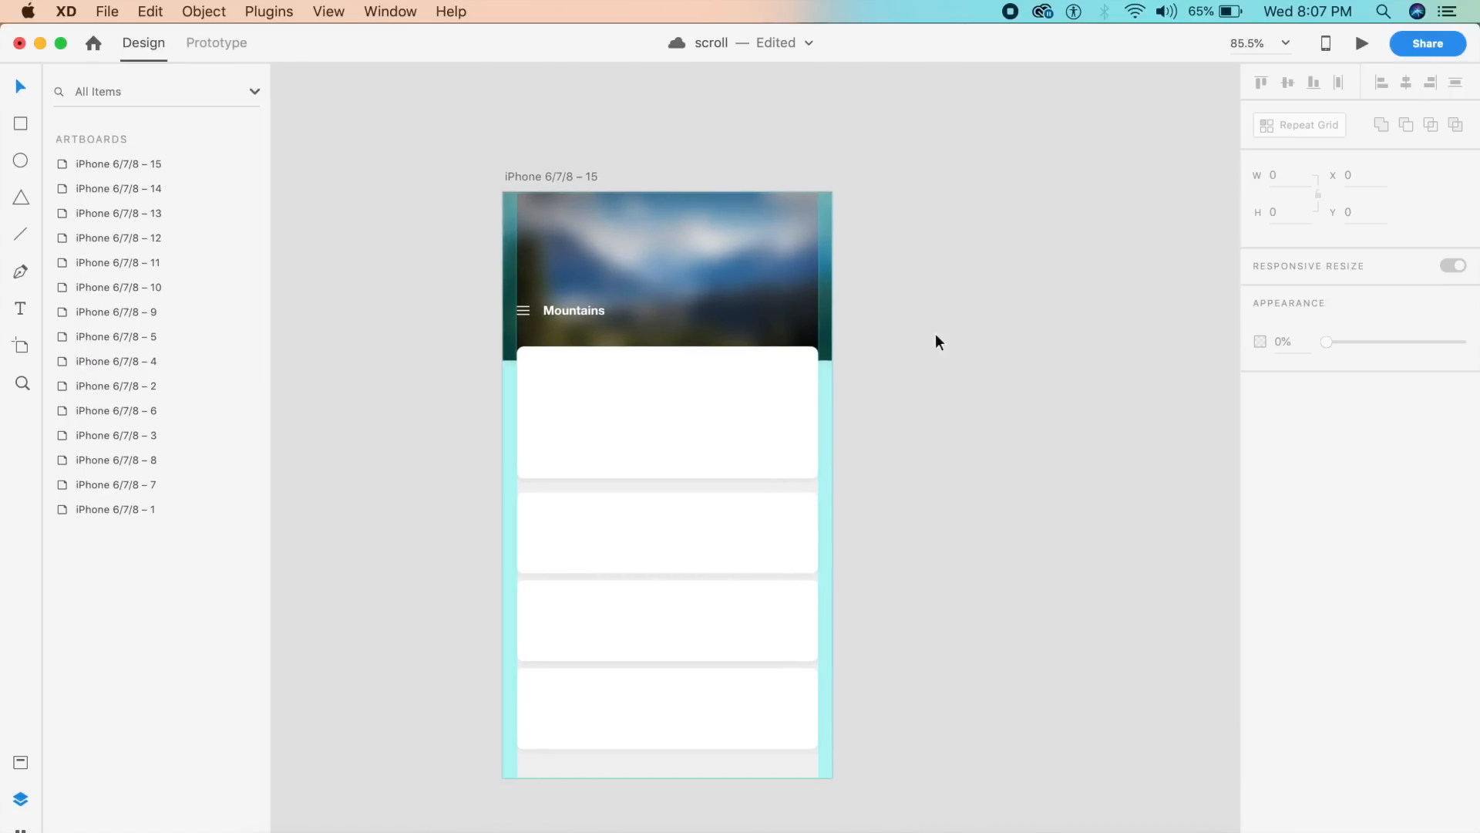
{"action": "left_click", "coordinate": [787, 272]}
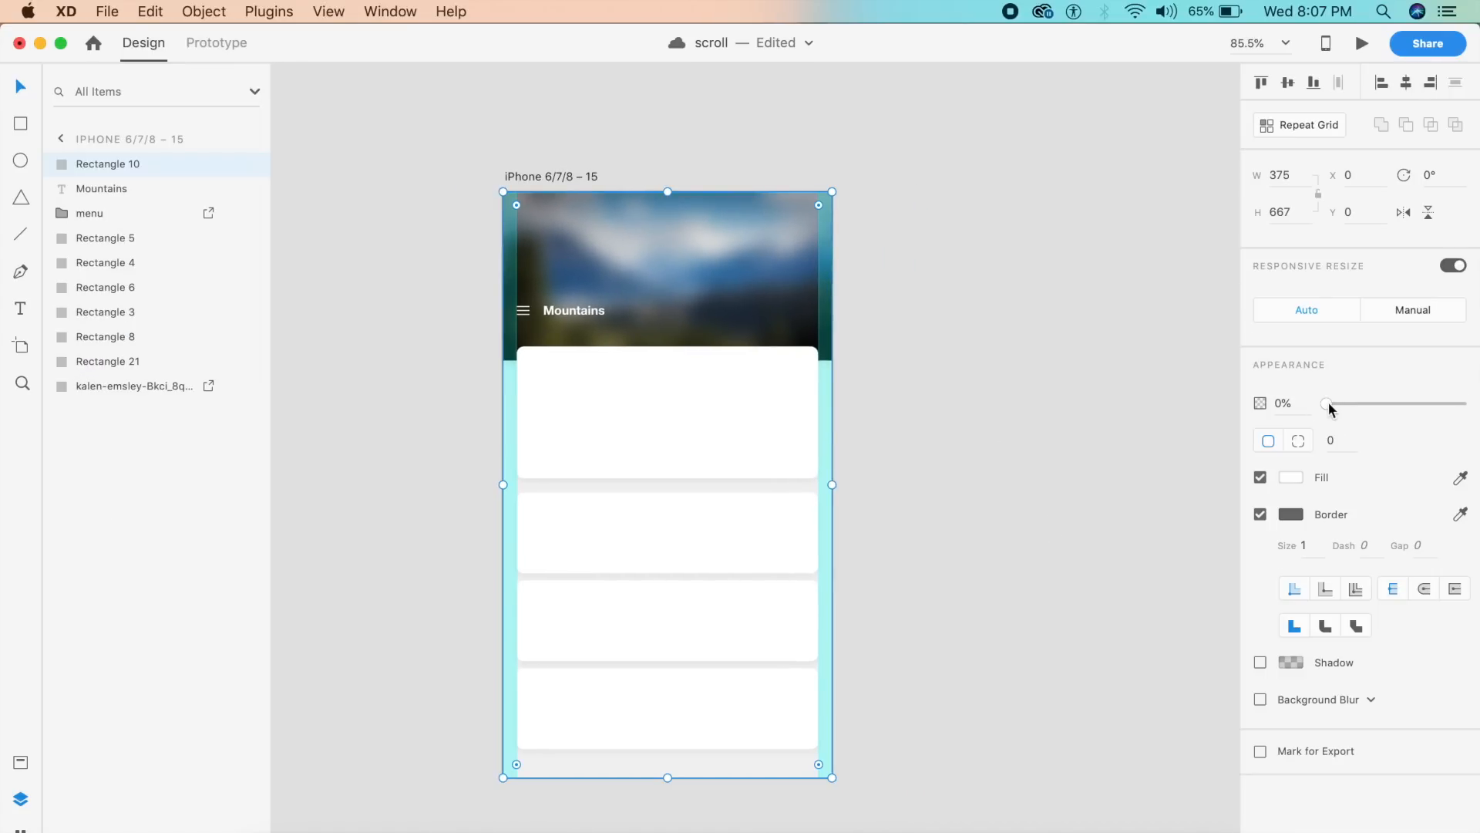
{"action": "left_click", "coordinate": [872, 339]}
{"action": "left_click", "coordinate": [723, 293]}
{"action": "left_click", "coordinate": [119, 213]}
{"action": "left_click", "coordinate": [145, 361]}
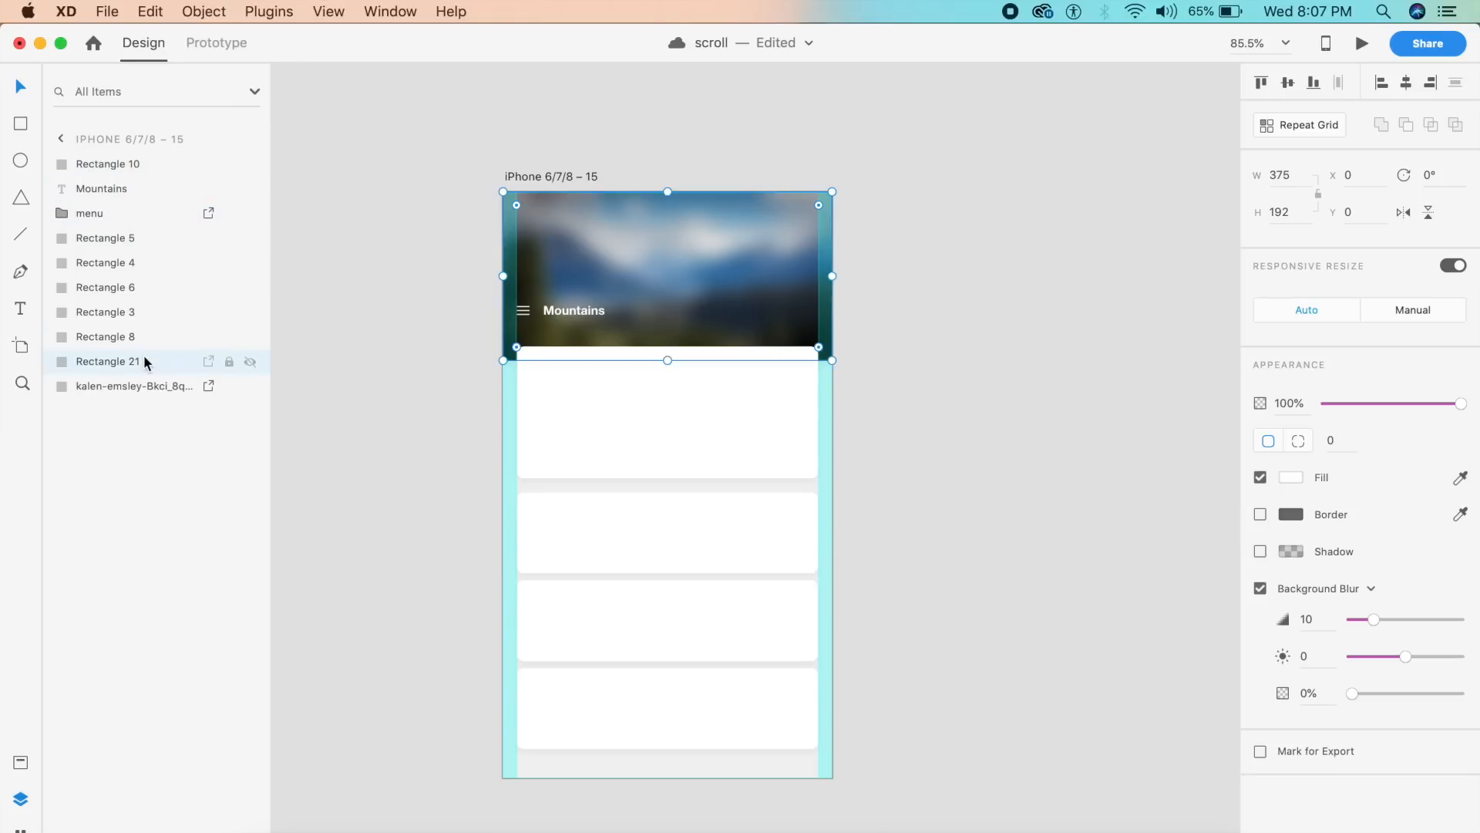
{"action": "left_click_drag", "start_coordinate": [1374, 403], "coordinate": [1204, 401]}
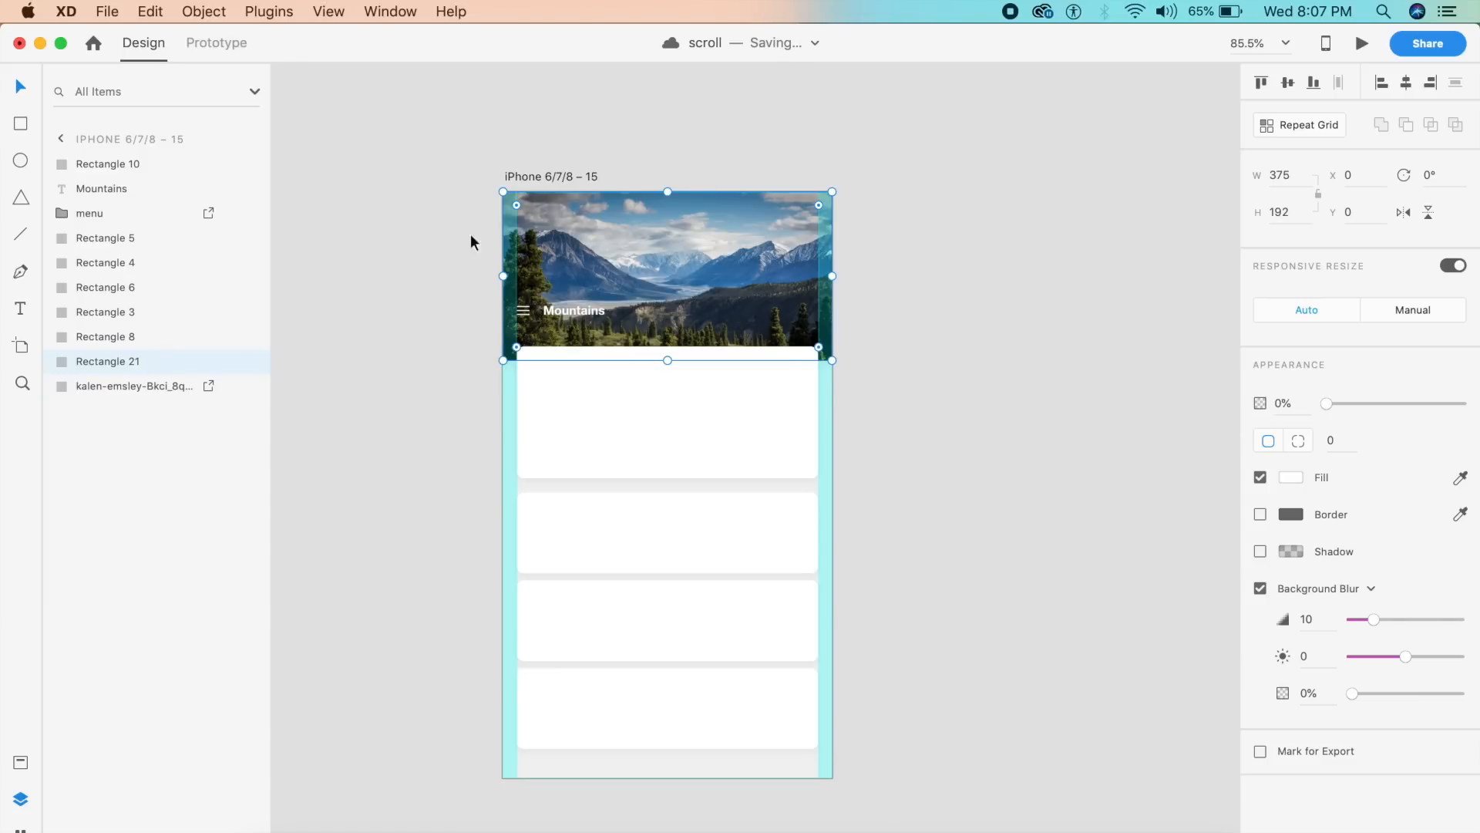
Delete the transparent full-artboard overlay Rectangle 10 from iPhone 6/7/8 – 15
{"action": "left_click", "coordinate": [714, 450]}
{"action": "key", "text": "Delete"}
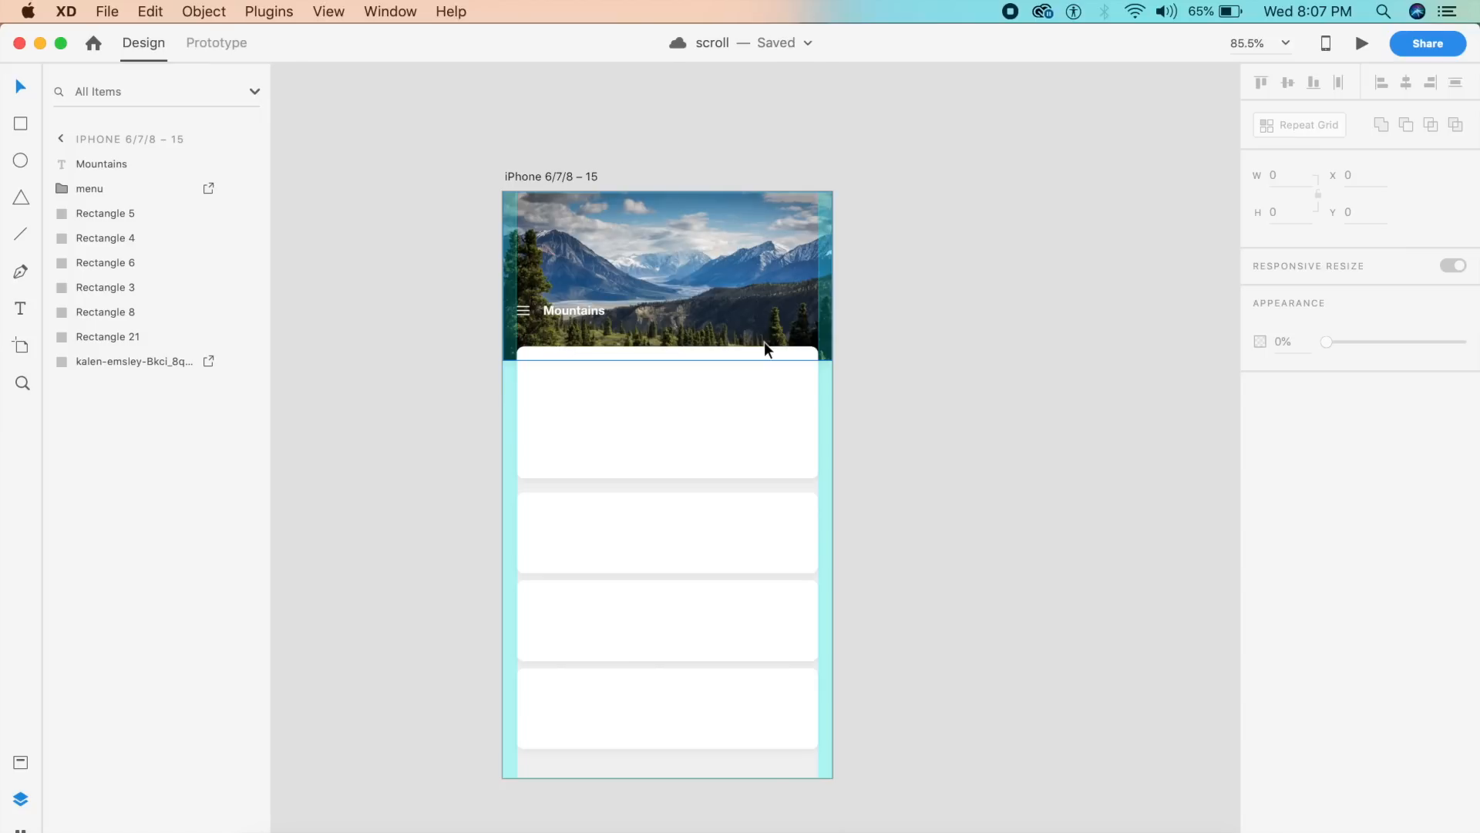
{"action": "left_click", "coordinate": [741, 392]}
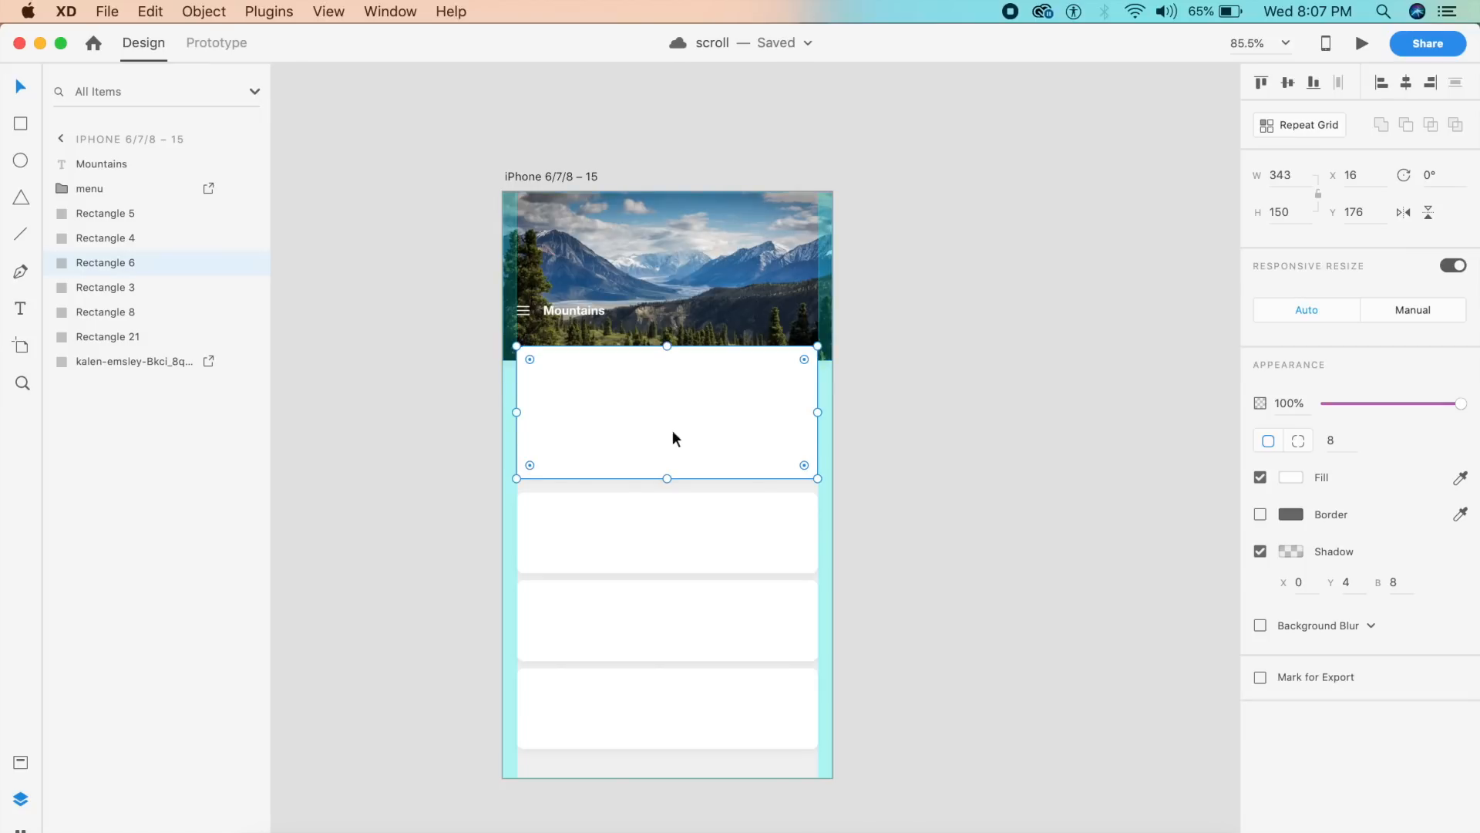
Duplicate the iPhone 6/7/8 – 15 artboard to create the collapsed-header state
{"action": "left_click", "coordinate": [567, 174]}
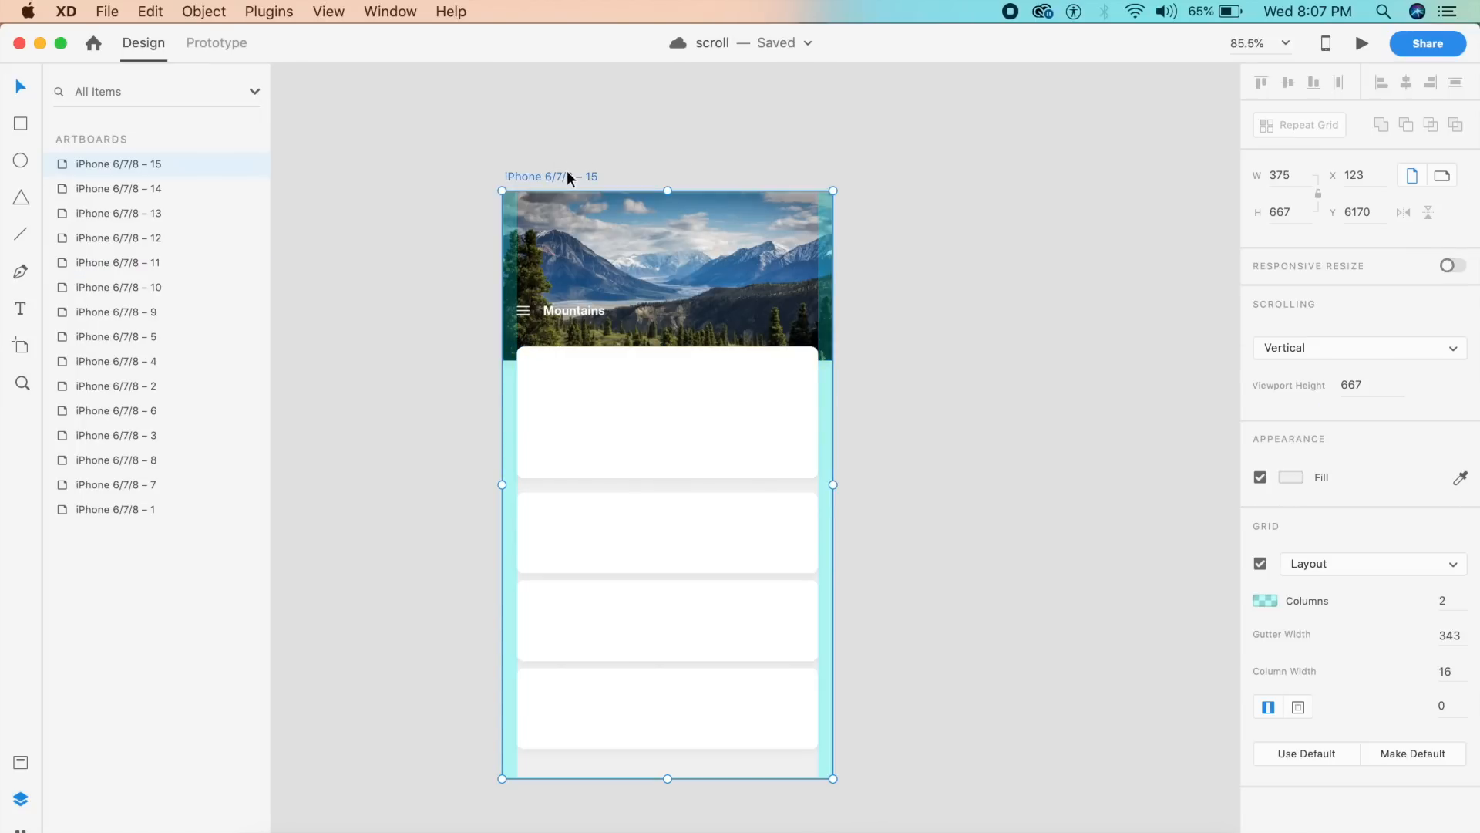
{"action": "key", "text": "super+d"}
{"action": "scroll", "coordinate": [848, 232], "scroll_direction": "right", "scroll_amount": 5}
{"action": "scroll", "coordinate": [848, 231], "scroll_direction": "down", "scroll_amount": 2}
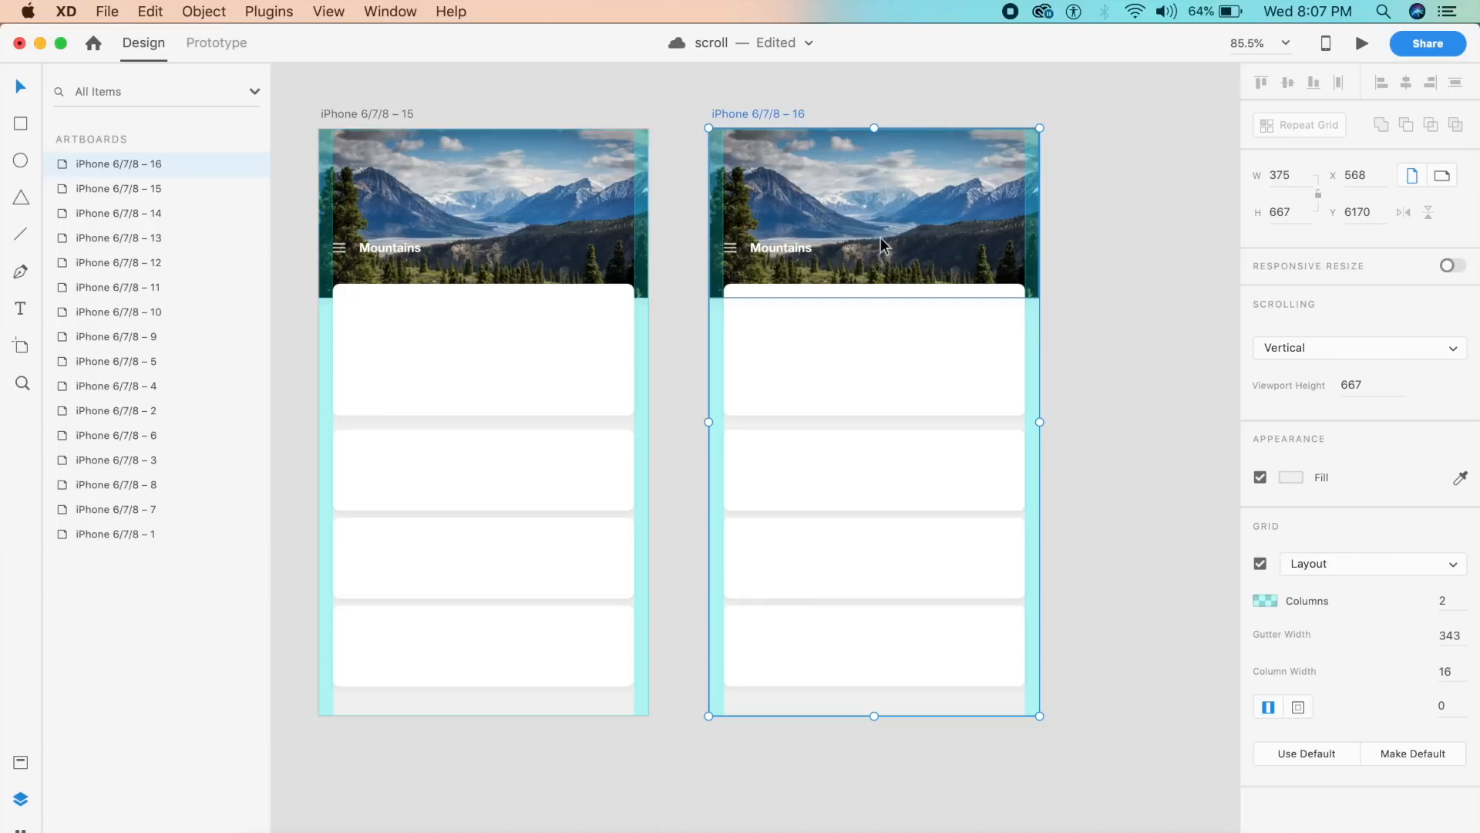
On the duplicated artboard, shorten the transparent blur overlay Rectangle 8 to about 65 px high and raise its opacity to 81%
{"action": "left_click", "coordinate": [883, 245]}
{"action": "left_click_drag", "start_coordinate": [872, 297], "coordinate": [867, 205]}
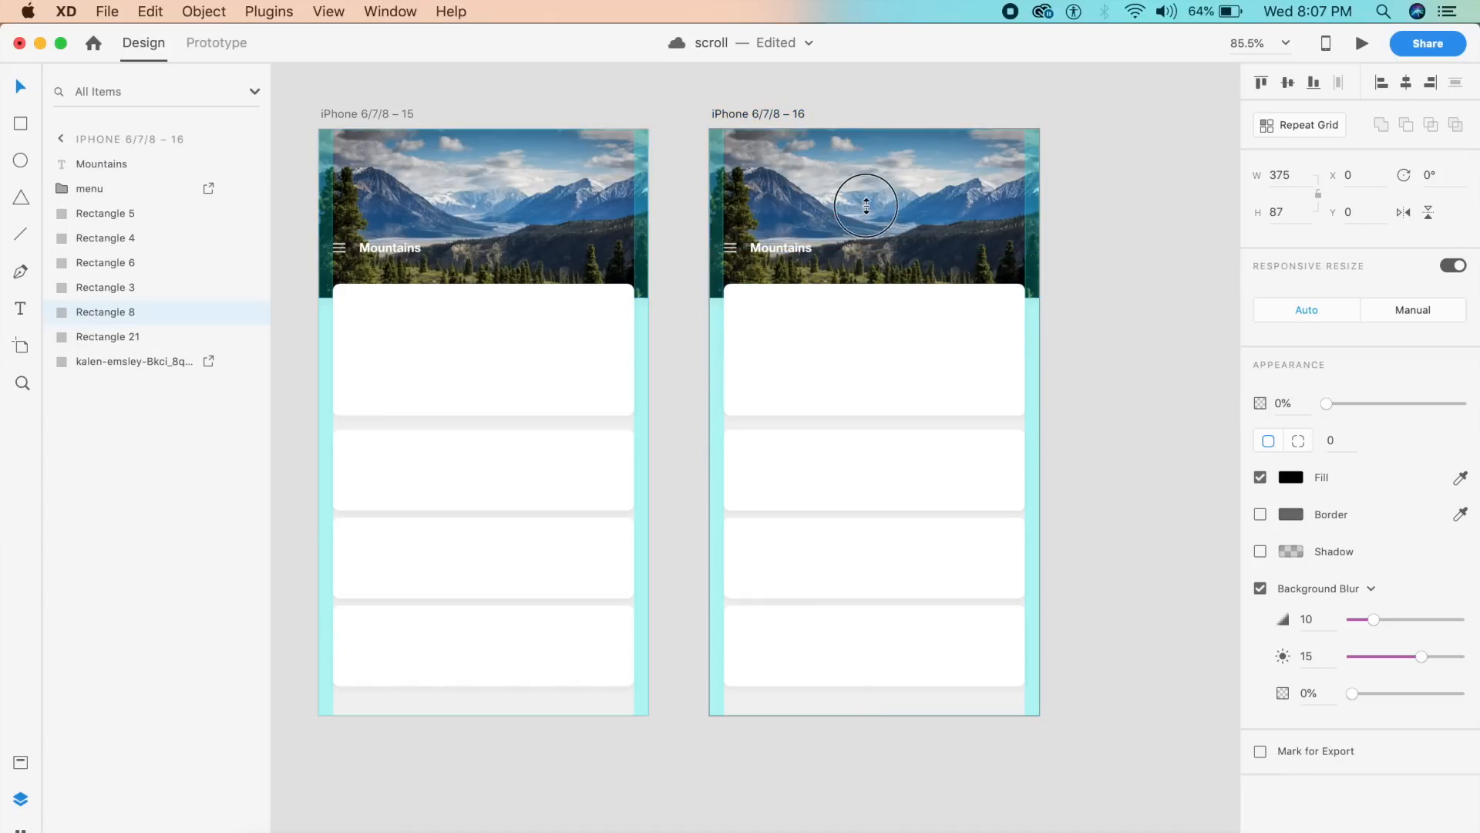
{"action": "left_click_drag", "start_coordinate": [1329, 403], "coordinate": [1439, 405]}
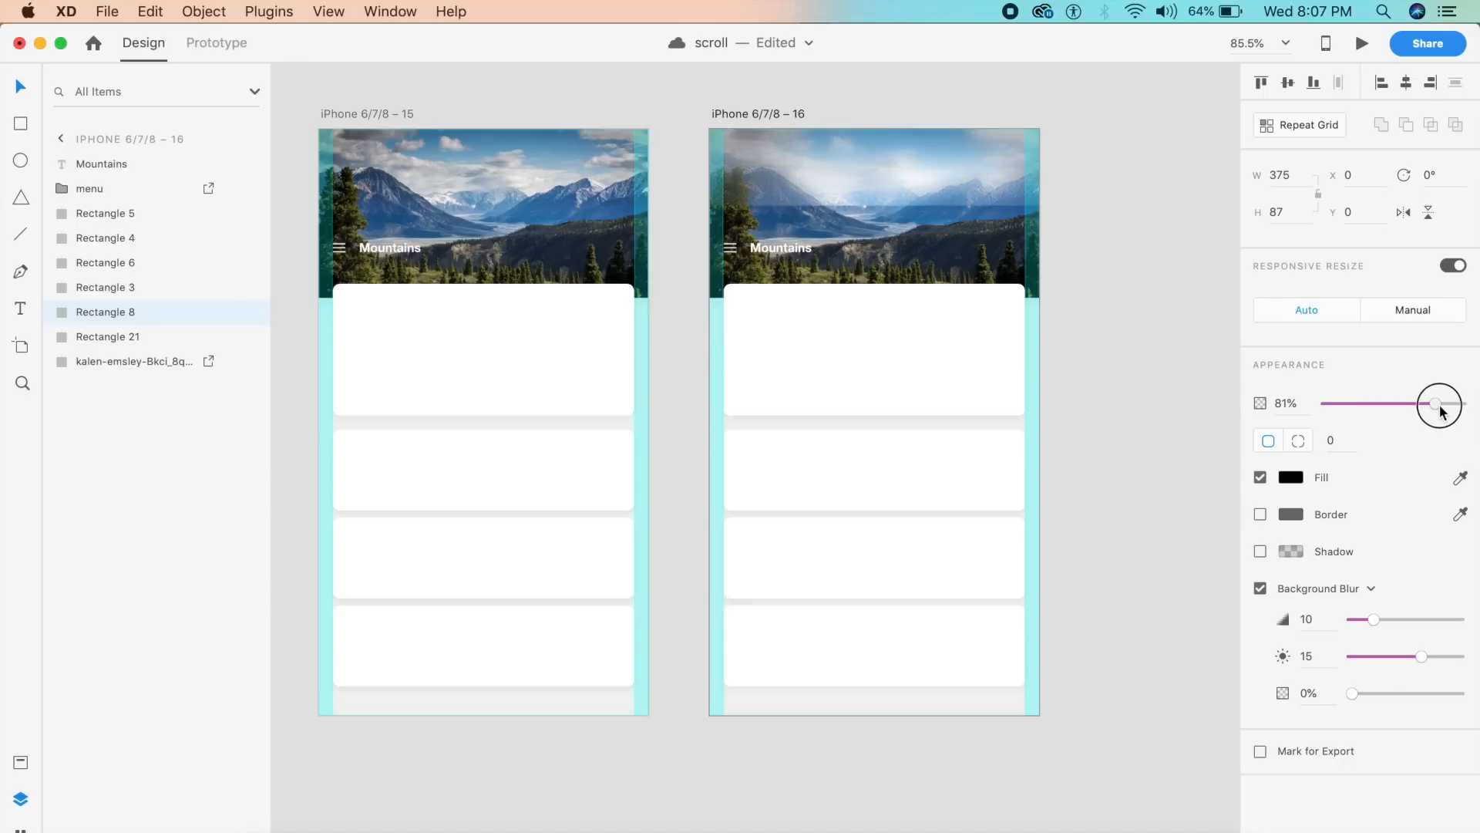
{"action": "scroll", "coordinate": [964, 188], "scroll_direction": "up", "scroll_amount": 5}
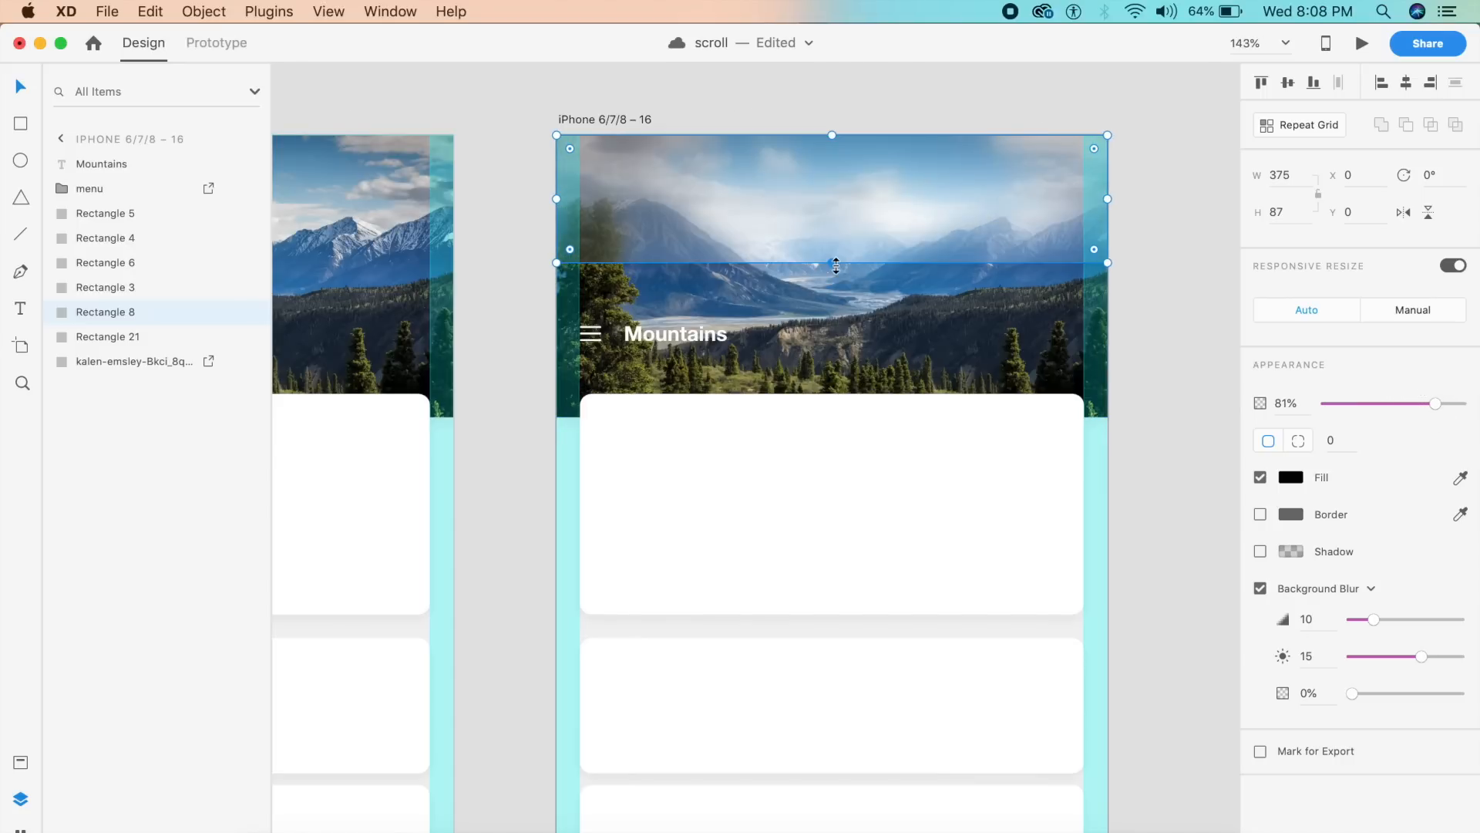
{"action": "left_click_drag", "start_coordinate": [834, 265], "coordinate": [834, 231]}
Move the Mountains title and menu icon together up into the blurred header strip at X 16, Y 24
{"action": "left_click", "coordinate": [650, 331]}
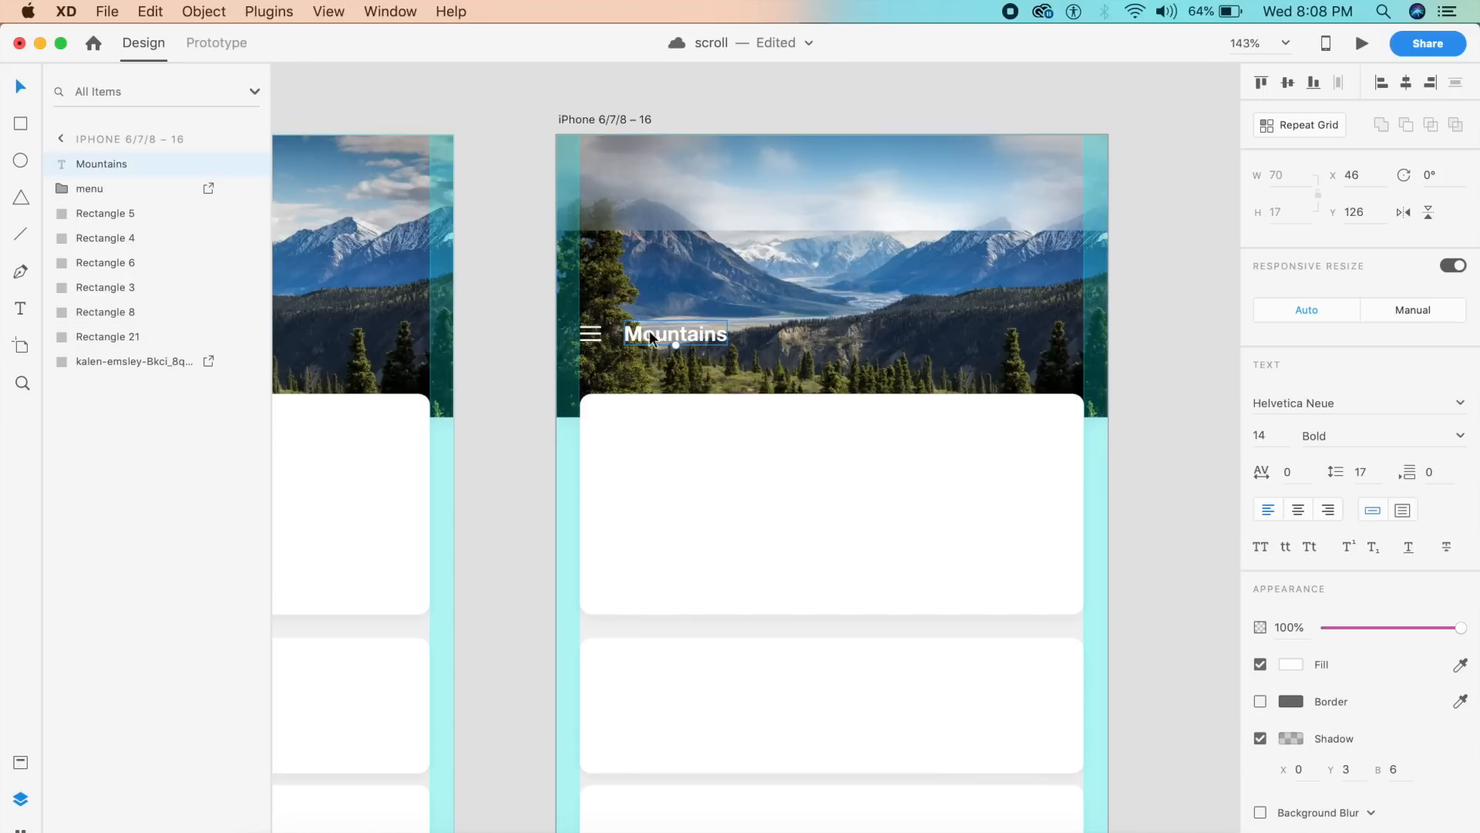
{"action": "left_click", "coordinate": [592, 336], "text": "shift"}
{"action": "left_click_drag", "start_coordinate": [639, 333], "coordinate": [624, 185]}
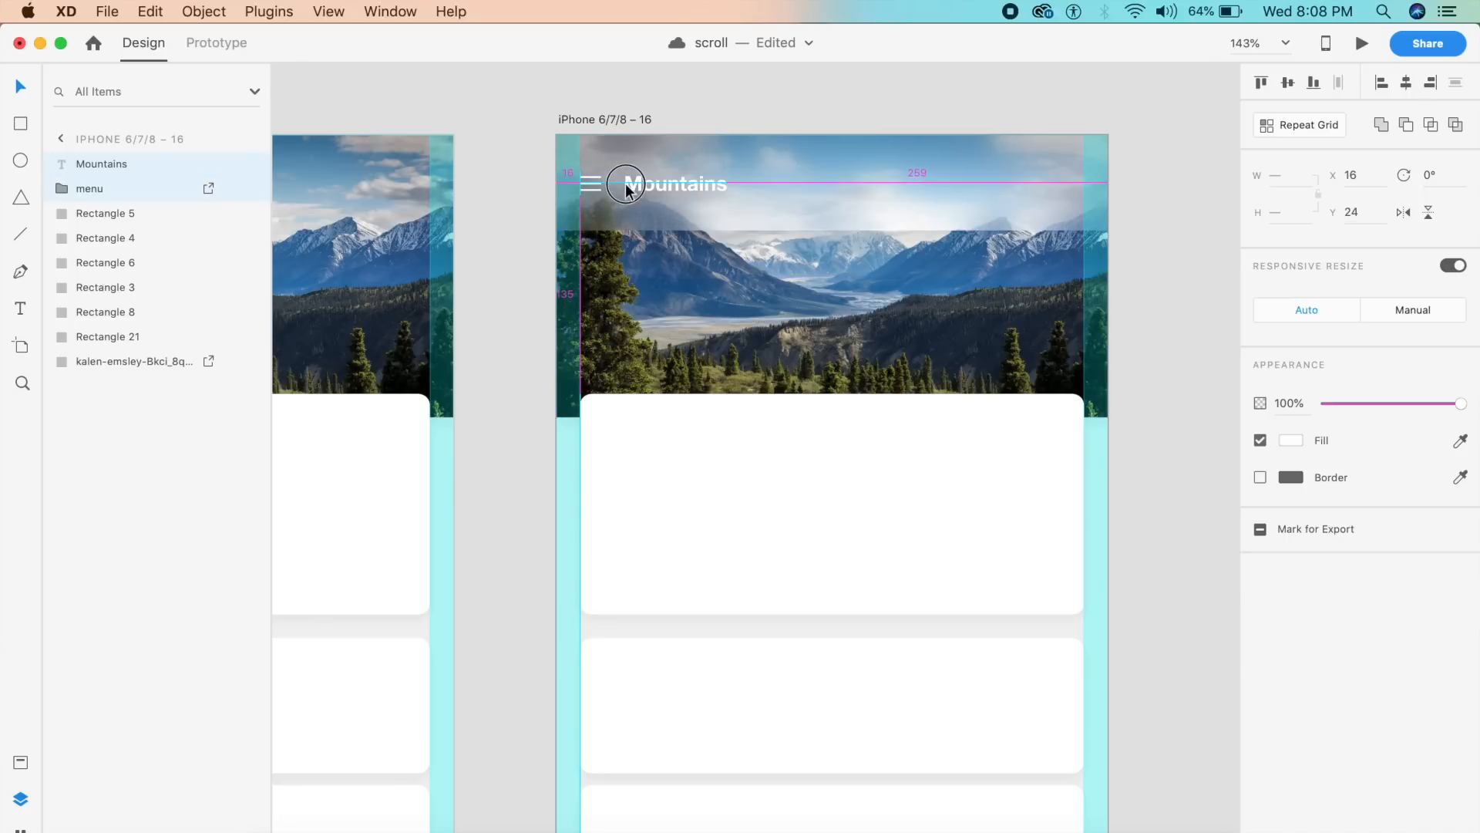
Shrink Rectangle 21 and the mountain photo on iPhone 6/7/8 – 16 to the 65 px collapsed header height
{"action": "left_click", "coordinate": [820, 317]}
{"action": "left_click_drag", "start_coordinate": [832, 416], "coordinate": [799, 233]}
{"action": "left_click", "coordinate": [808, 261]}
{"action": "left_click_drag", "start_coordinate": [832, 418], "coordinate": [775, 231]}
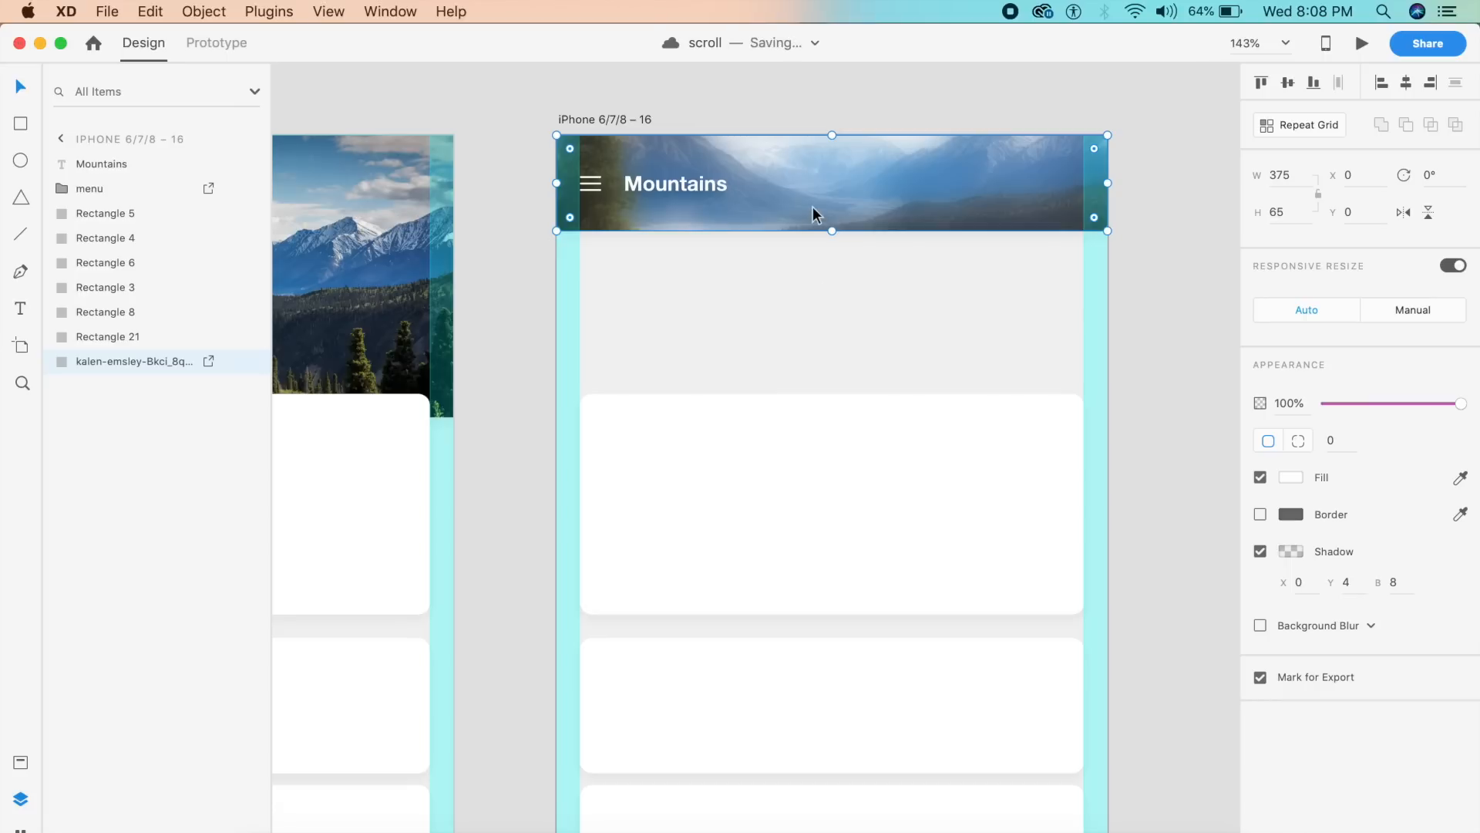
Move all four cards on iPhone 6/7/8 – 16 up beneath the collapsed header, to Y 74
{"action": "scroll", "coordinate": [813, 206], "scroll_direction": "down", "scroll_amount": 5}
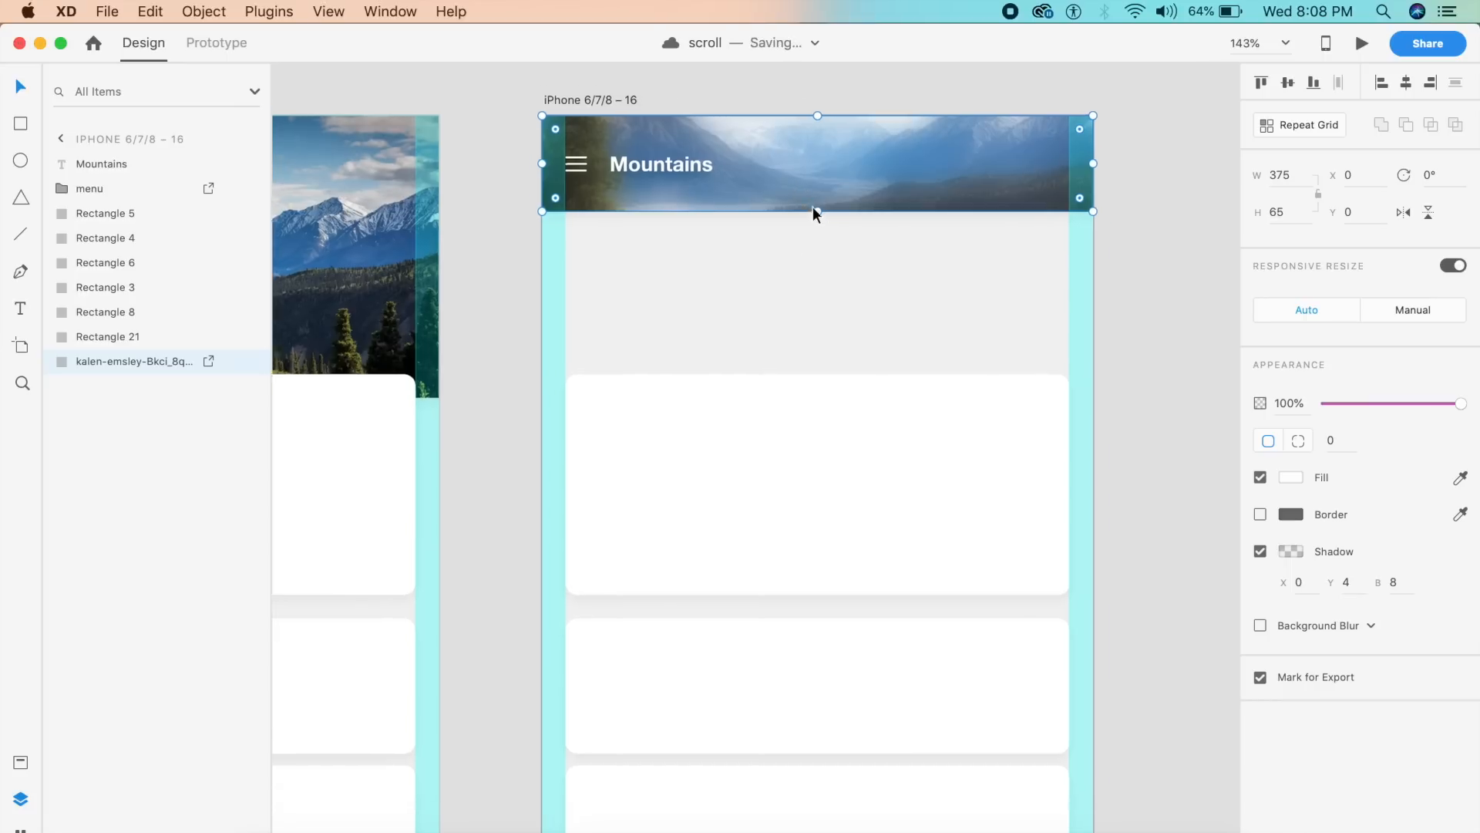
{"action": "left_click", "coordinate": [794, 273]}
{"action": "left_click", "coordinate": [769, 464], "text": "shift"}
{"action": "left_click", "coordinate": [737, 584], "text": "shift"}
{"action": "left_click", "coordinate": [697, 754], "text": "shift"}
{"action": "scroll", "coordinate": [696, 748], "scroll_direction": "up", "scroll_amount": 5}
{"action": "left_click", "coordinate": [747, 441]}
{"action": "left_click_drag", "start_coordinate": [747, 441], "coordinate": [738, 308]}
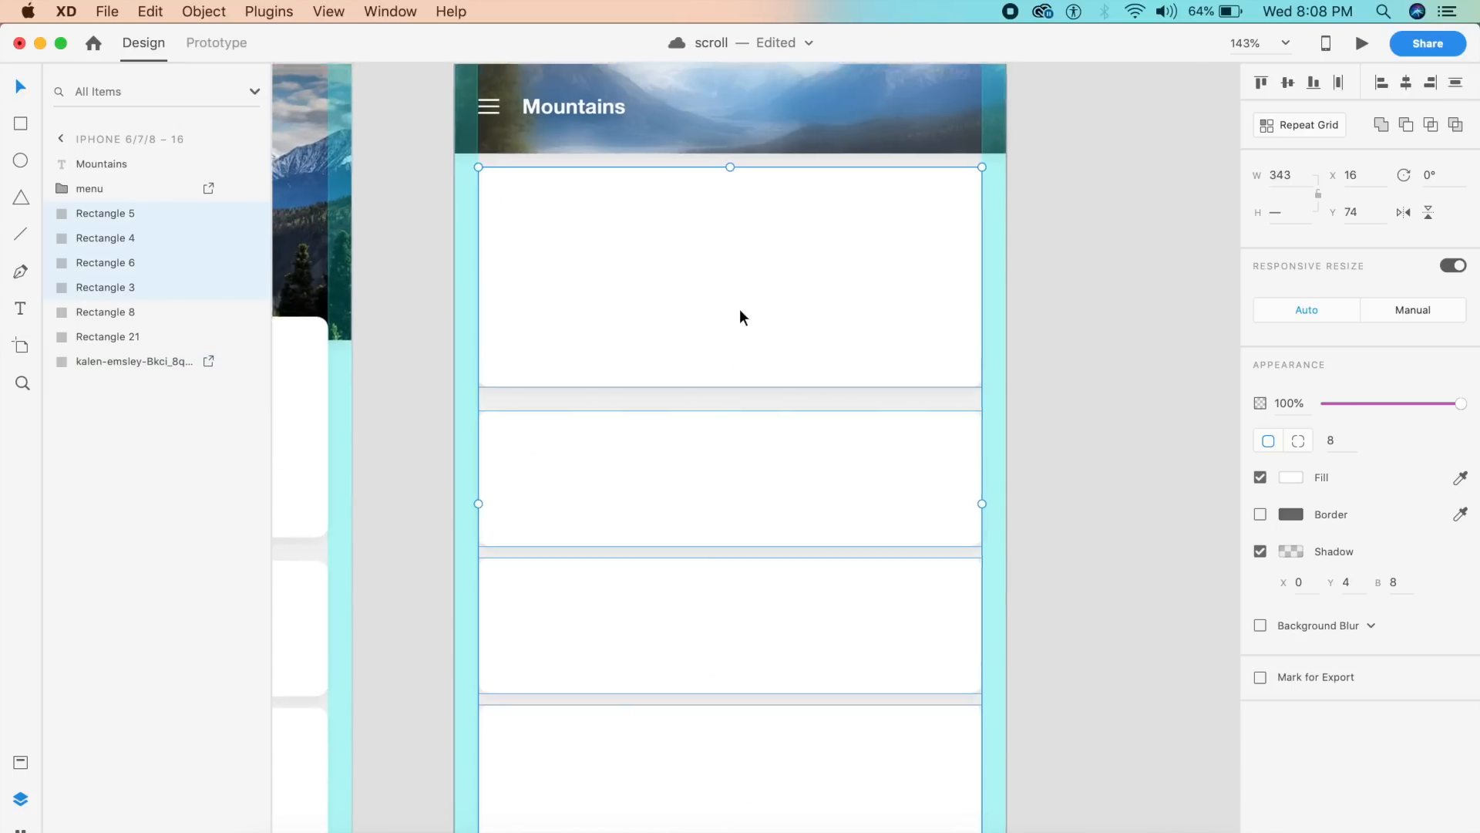
Link the first card on iPhone 6/7/8 – 15 to iPhone 6/7/8 – 16 with a Drag trigger and Auto-Animate action
{"action": "scroll", "coordinate": [739, 309], "scroll_direction": "down", "scroll_amount": 5}
{"action": "scroll", "coordinate": [799, 488], "scroll_direction": "up", "scroll_amount": 3}
{"action": "scroll", "coordinate": [799, 488], "scroll_direction": "left", "scroll_amount": 2}
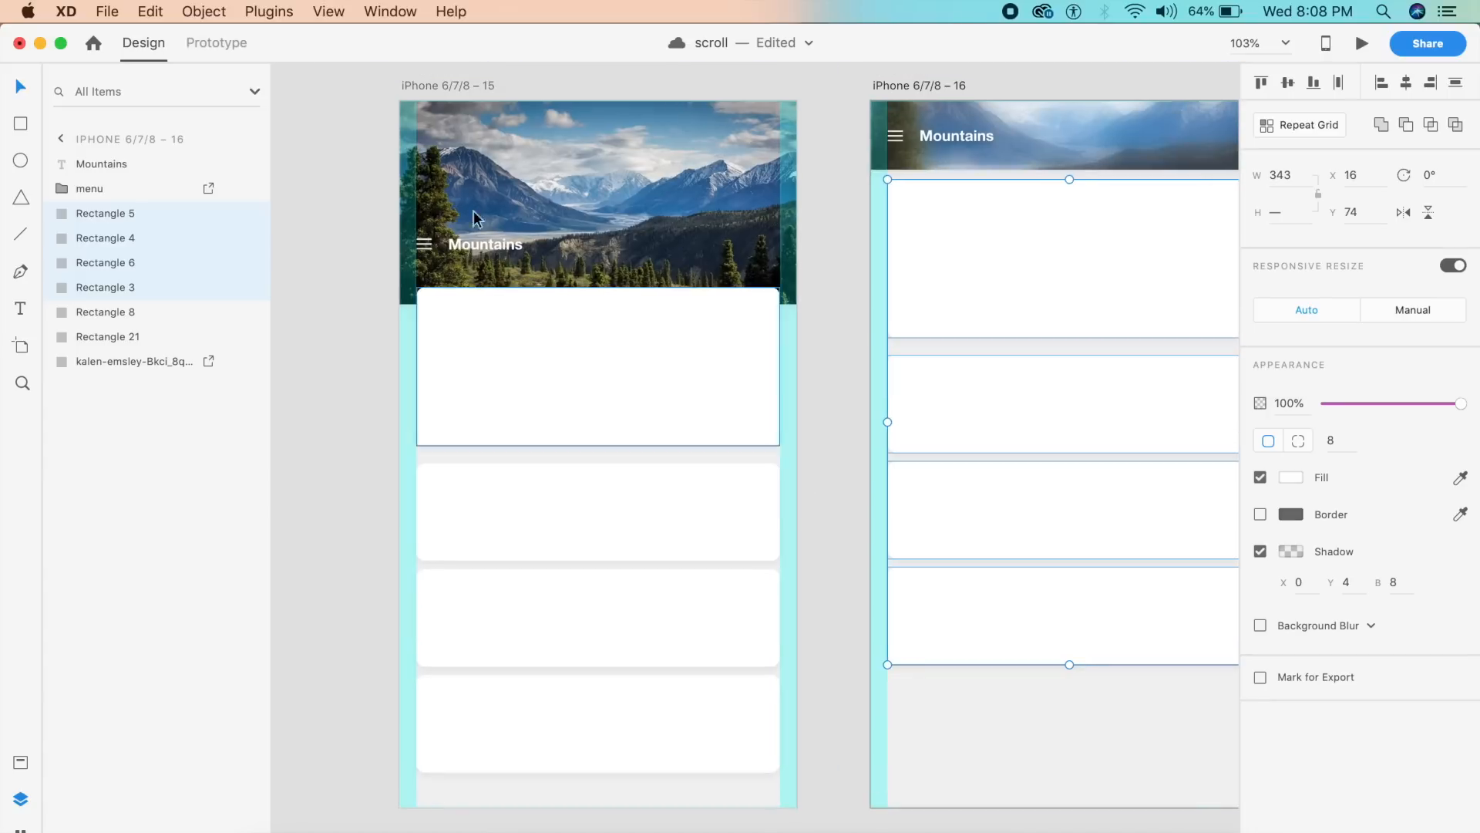
{"action": "left_click", "coordinate": [216, 43]}
{"action": "left_click", "coordinate": [674, 396]}
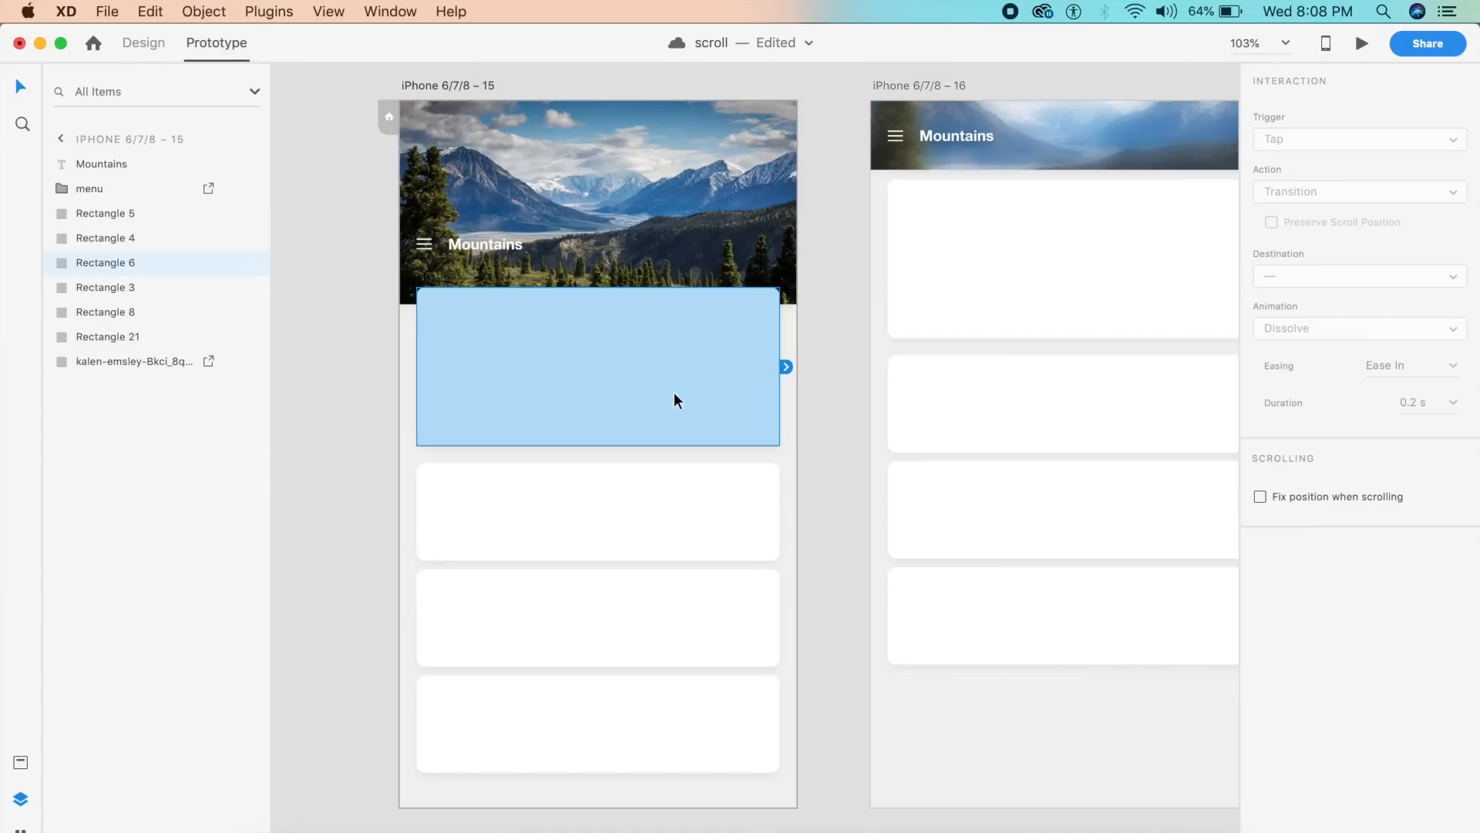
{"action": "left_click_drag", "start_coordinate": [785, 367], "coordinate": [979, 345]}
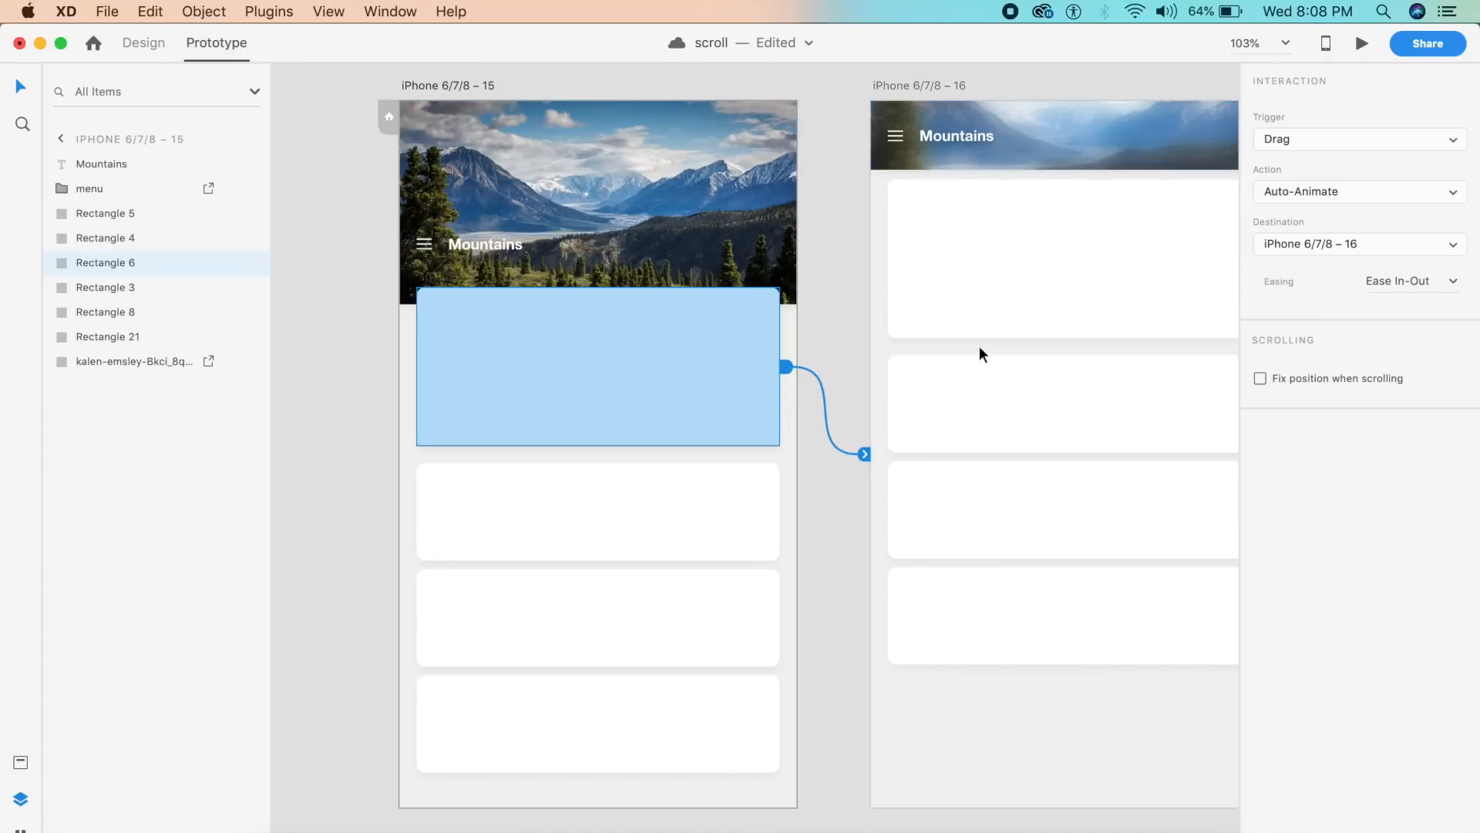
{"action": "left_click", "coordinate": [1378, 138]}
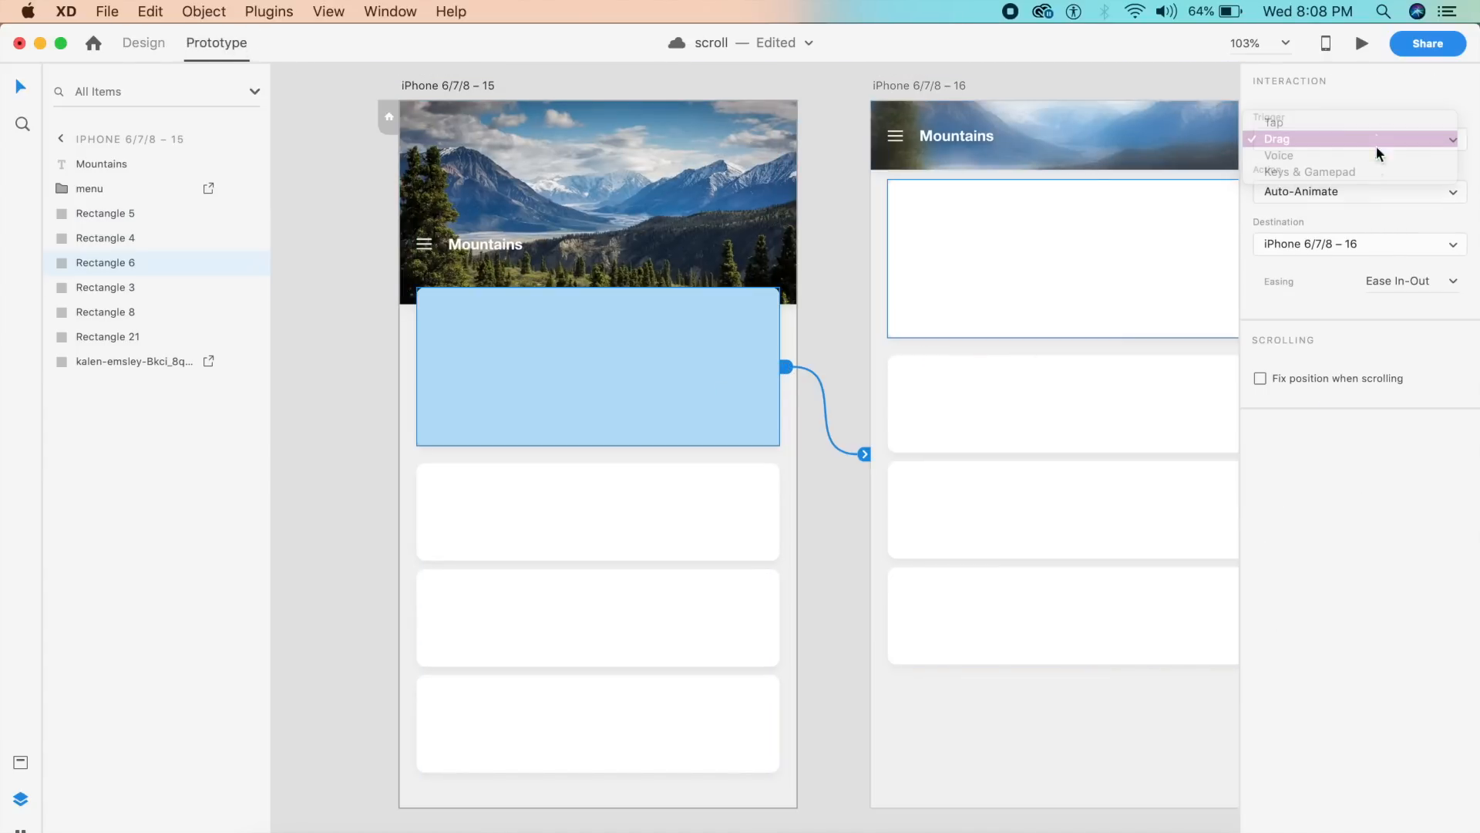
{"action": "left_click", "coordinate": [1363, 193]}
{"action": "left_click", "coordinate": [1362, 193]}
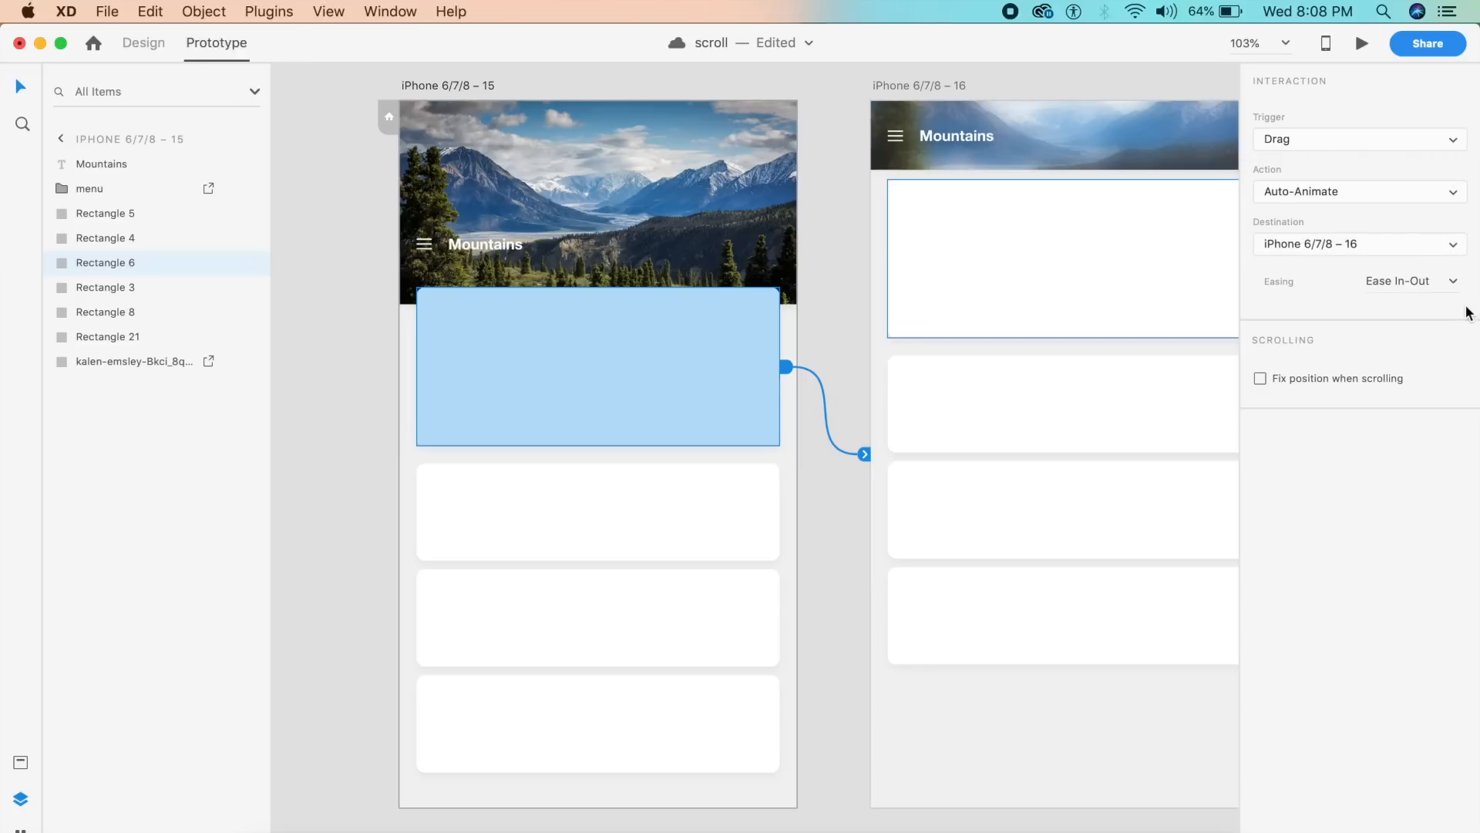
Link the first card on iPhone 6/7/8 – 16 back to iPhone 6/7/8 – 15 with Drag and Auto-Animate
{"action": "left_click", "coordinate": [1131, 264]}
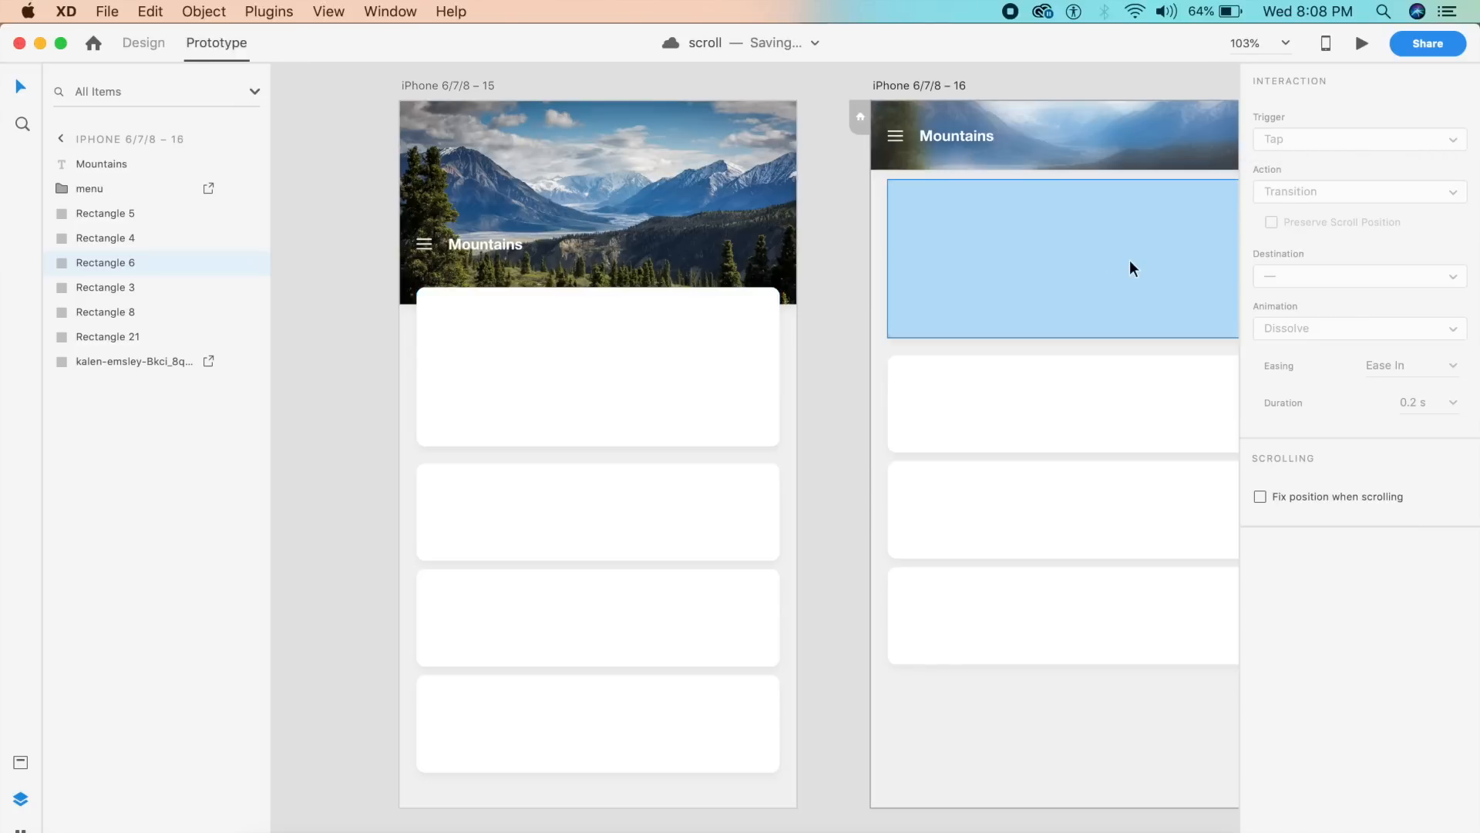
{"action": "scroll", "coordinate": [1130, 265], "scroll_direction": "right", "scroll_amount": 5}
{"action": "left_click_drag", "start_coordinate": [1045, 240], "coordinate": [446, 370]}
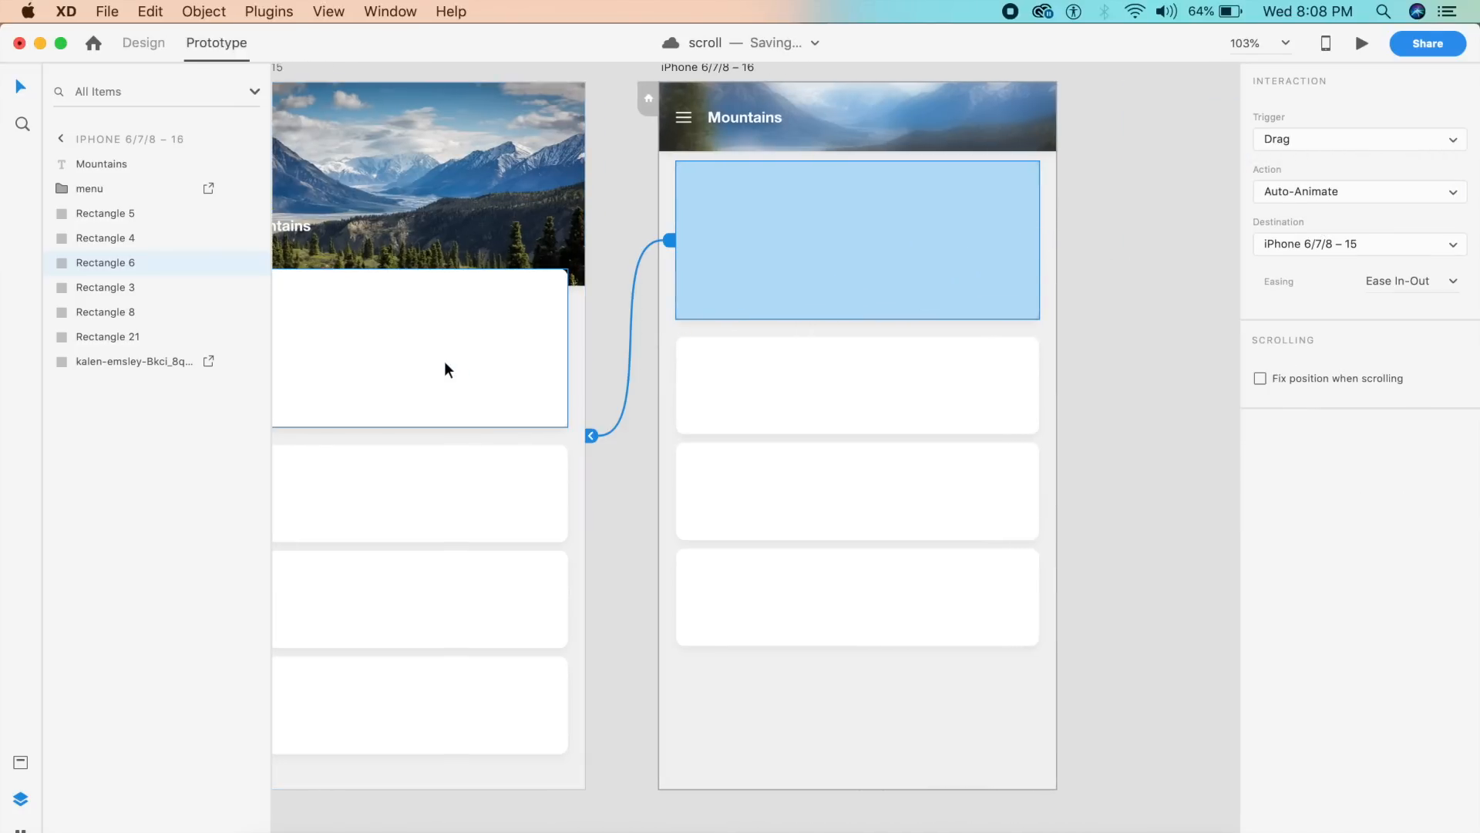
Preview from iPhone 6/7/8 – 15, testing the photo header's collapse and expansion by swiping the first card, and close the preview
{"action": "left_click", "coordinate": [447, 370]}
{"action": "left_click", "coordinate": [1359, 45]}
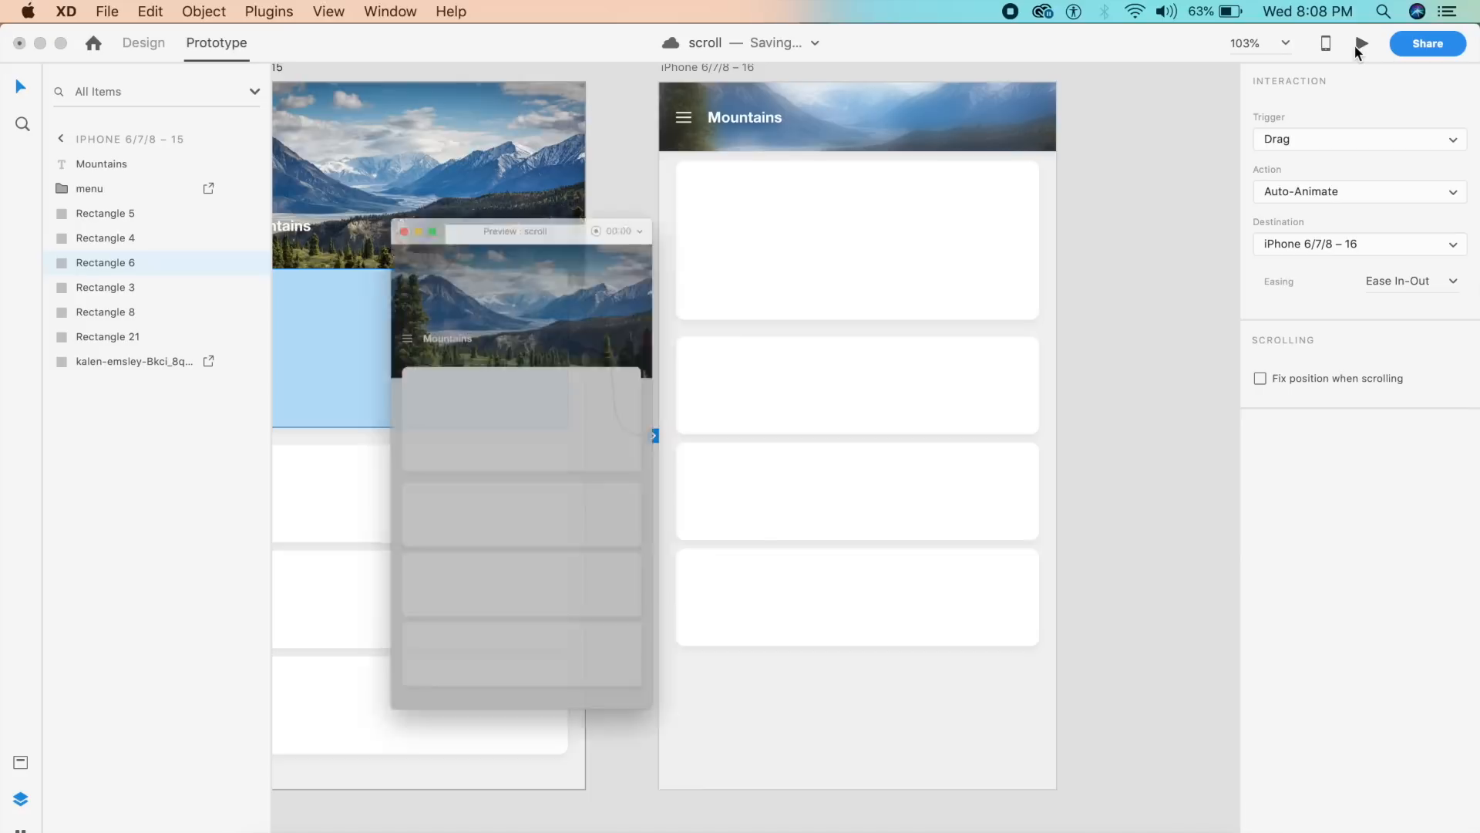
{"action": "left_click_drag", "start_coordinate": [526, 411], "coordinate": [505, 270]}
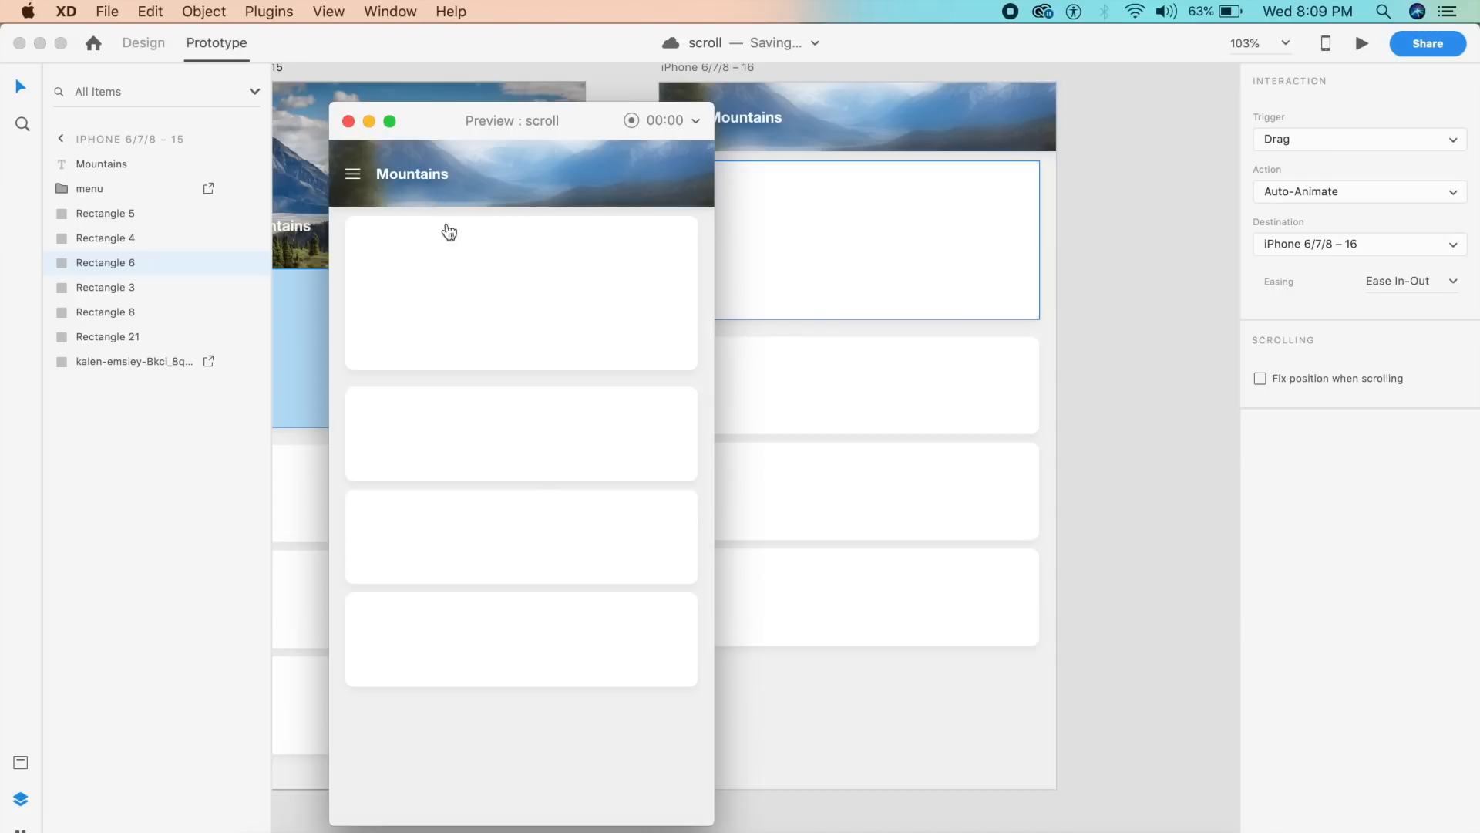
{"action": "left_click_drag", "start_coordinate": [495, 286], "coordinate": [465, 463]}
{"action": "mouse_move", "coordinate": [525, 399]}
{"action": "left_mouse_down"}
{"action": "mouse_move", "coordinate": [513, 275]}
{"action": "mouse_move", "coordinate": [513, 387]}
{"action": "left_mouse_up"}
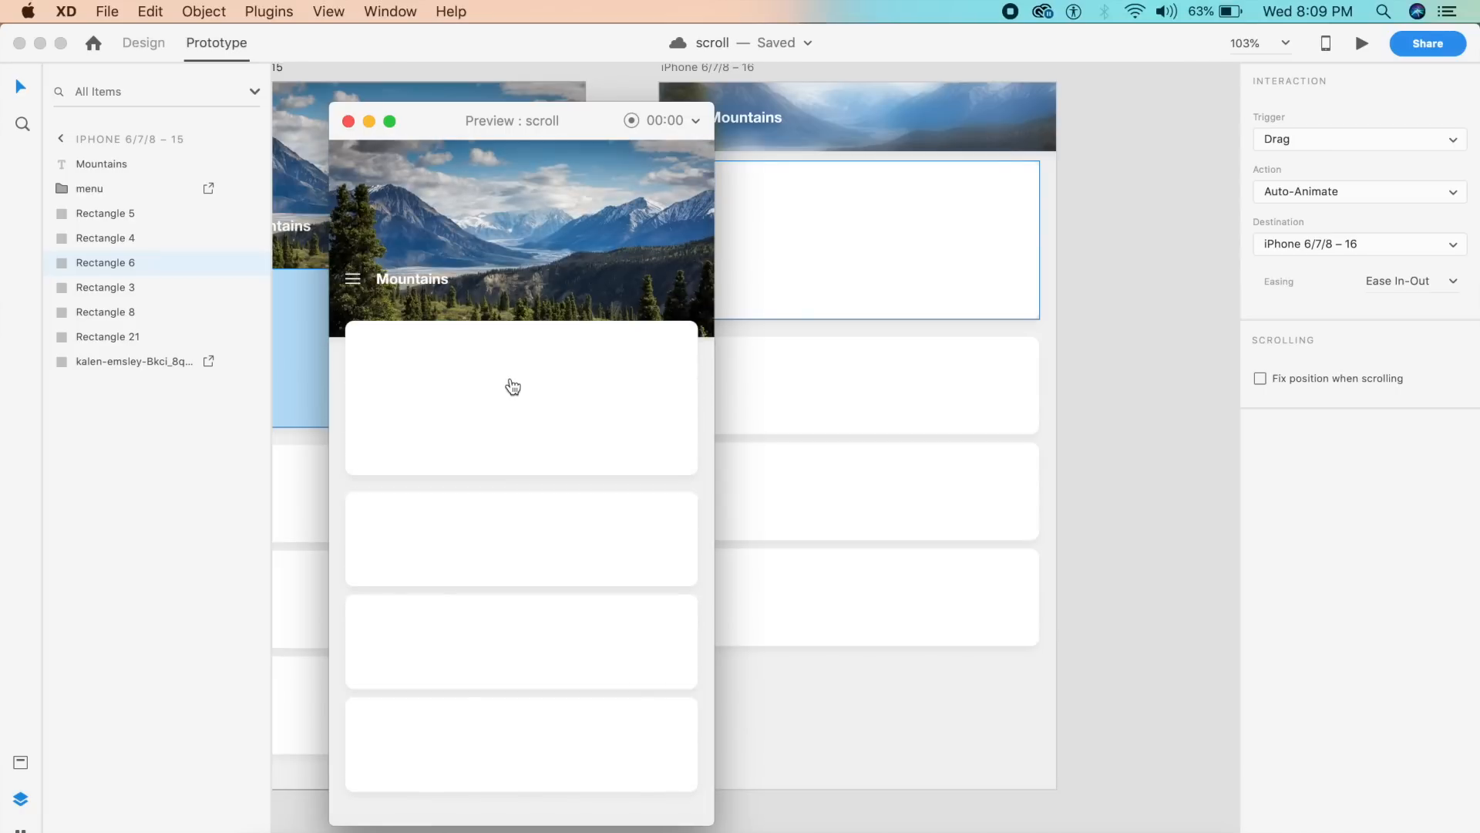
{"action": "left_click", "coordinate": [349, 121]}
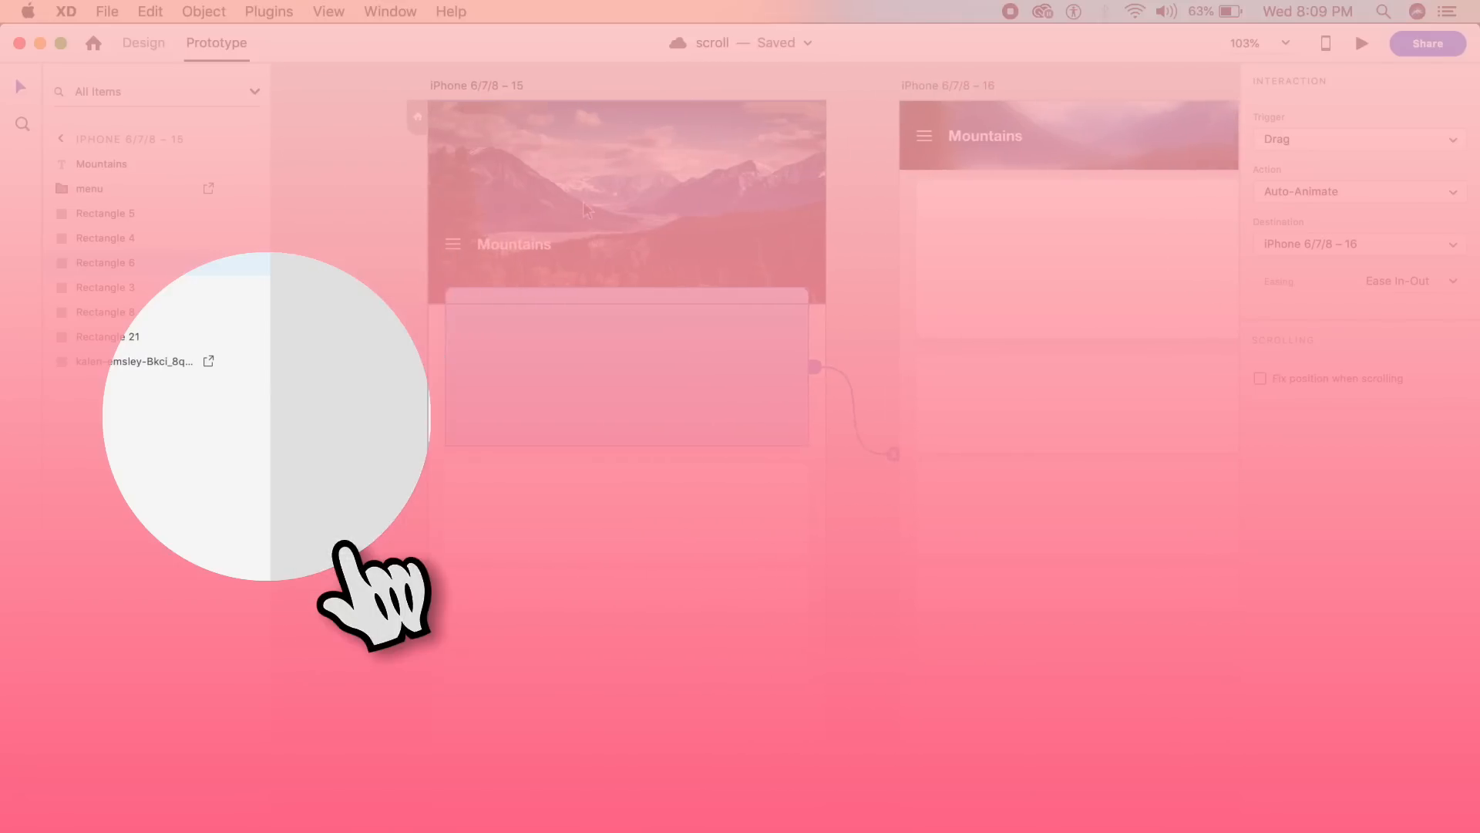
{"action": "scroll", "coordinate": [582, 202], "scroll_direction": "left", "scroll_amount": 2}
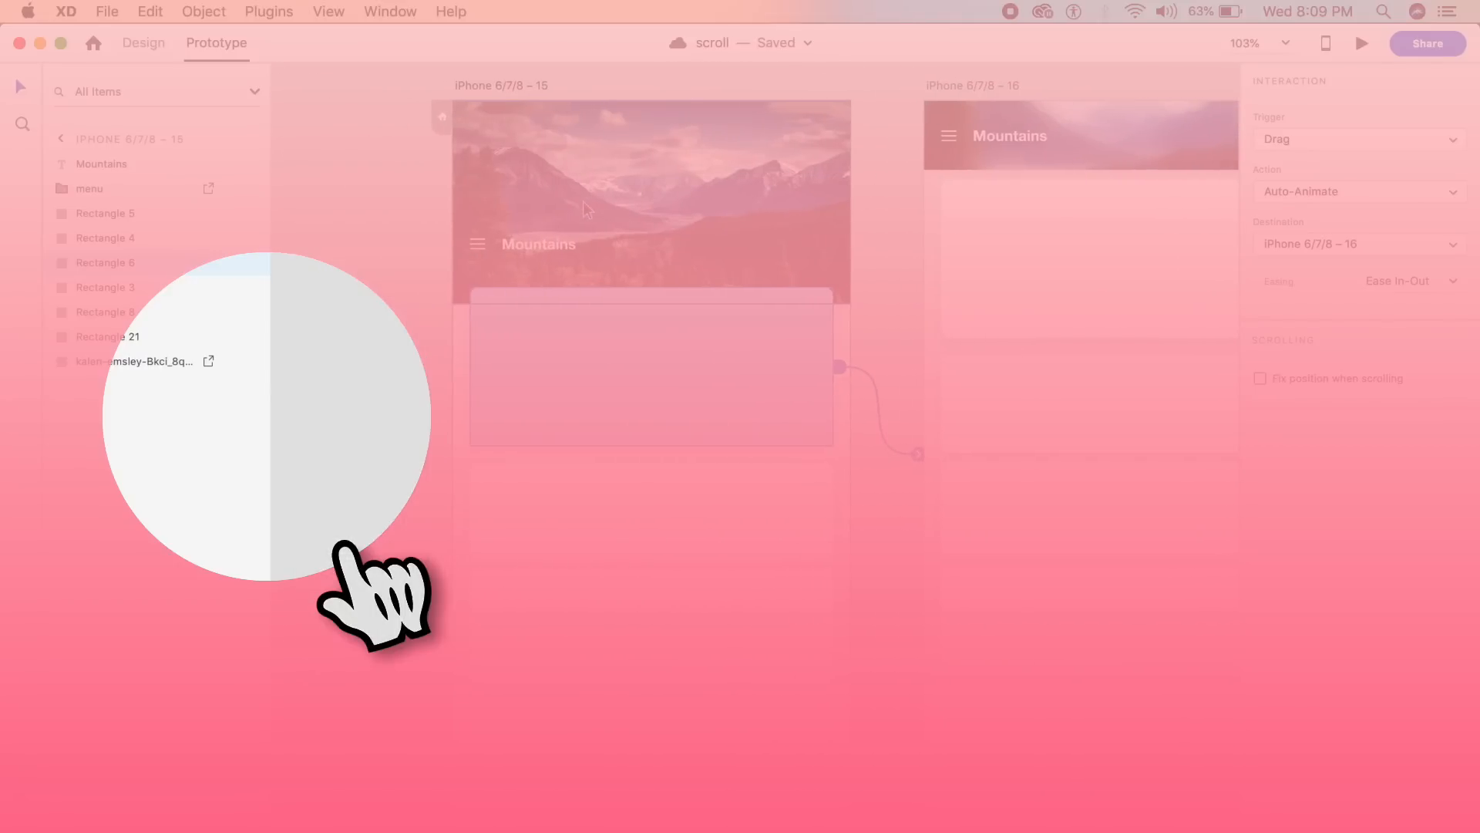